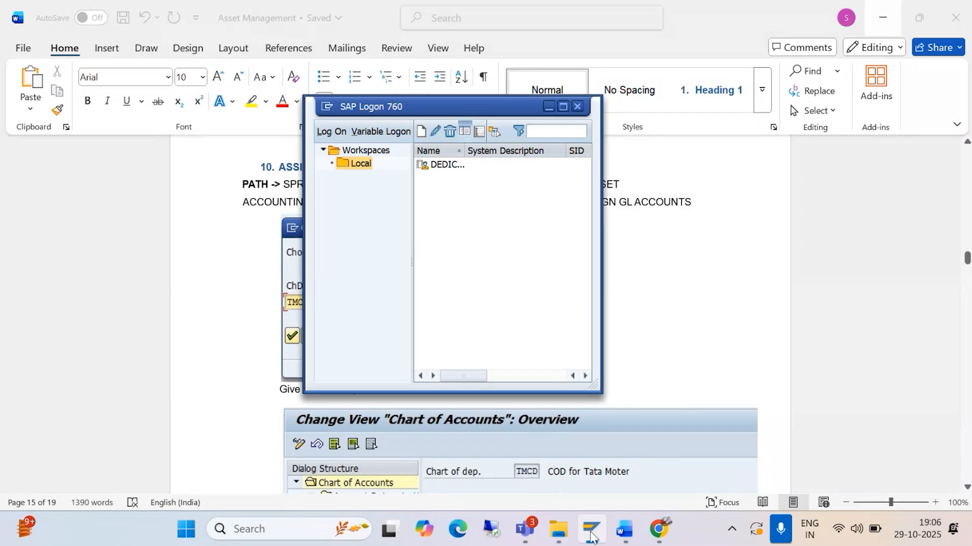
Step: Log on to the S/4HANA 2023 system, client 400, with the stored user ID and password
left_click(451, 217)
double_click(451, 217)
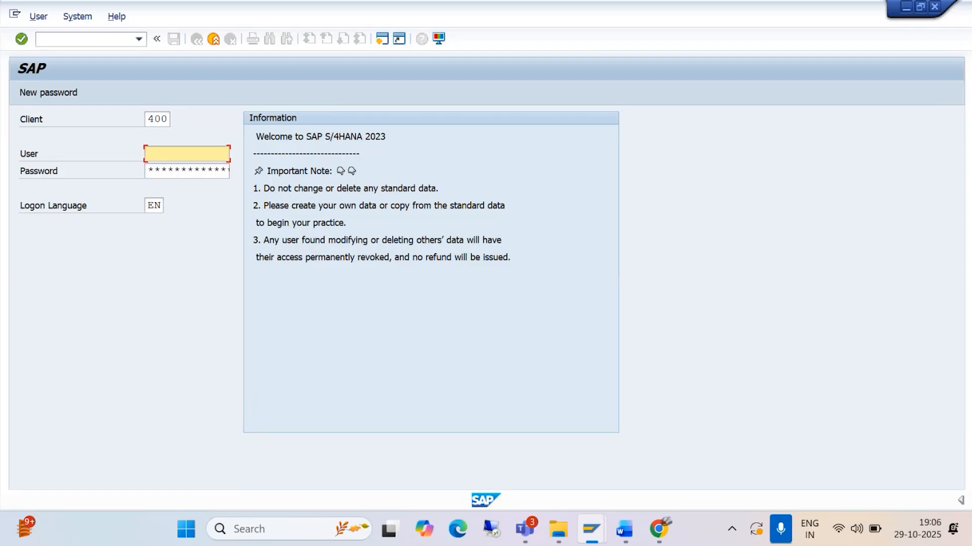
type("SUDH")
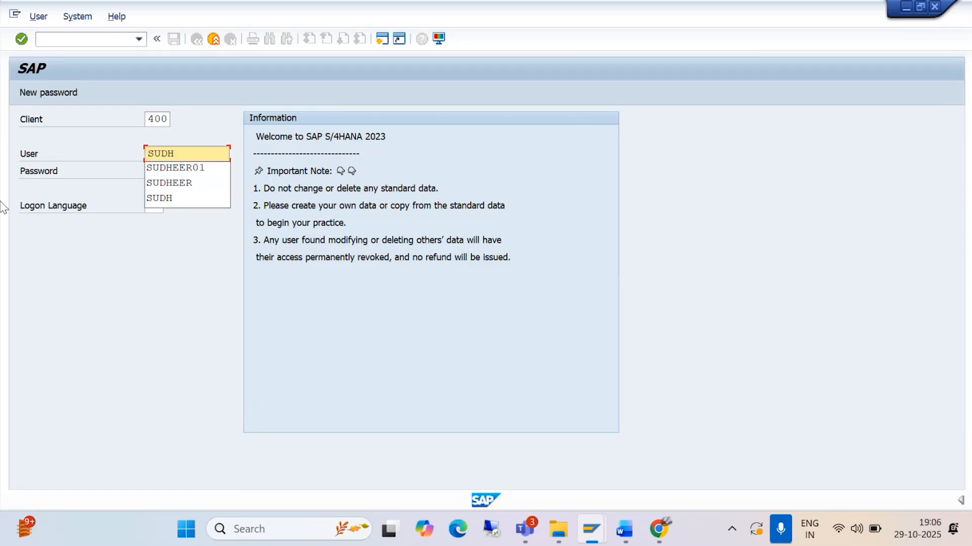
left_click(194, 168)
left_click(183, 174)
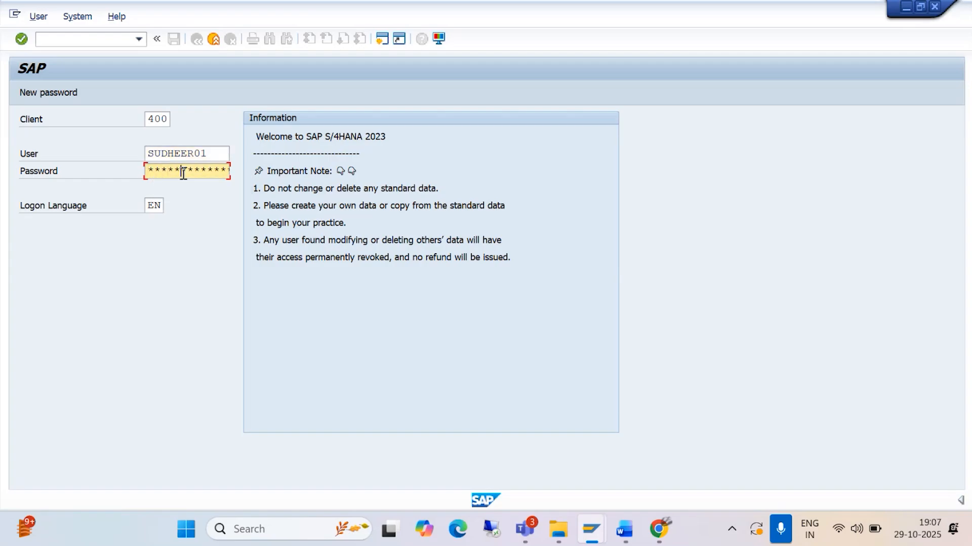
key("Return")
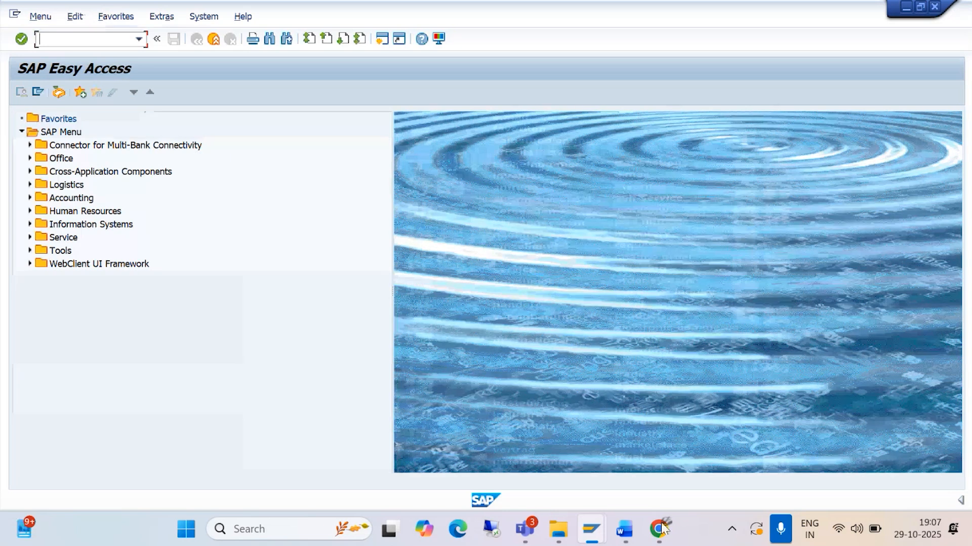
Step: Bring up the Asset Management notes at section 10, Assignment of Accounts for Automatic Postings
mouse_move(623, 532)
mouse_move(676, 458)
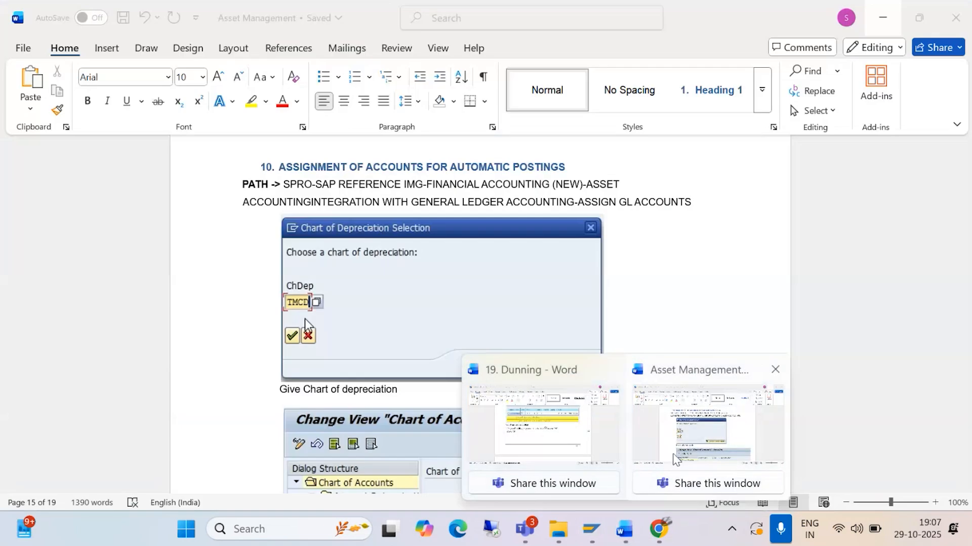
mouse_move(618, 397)
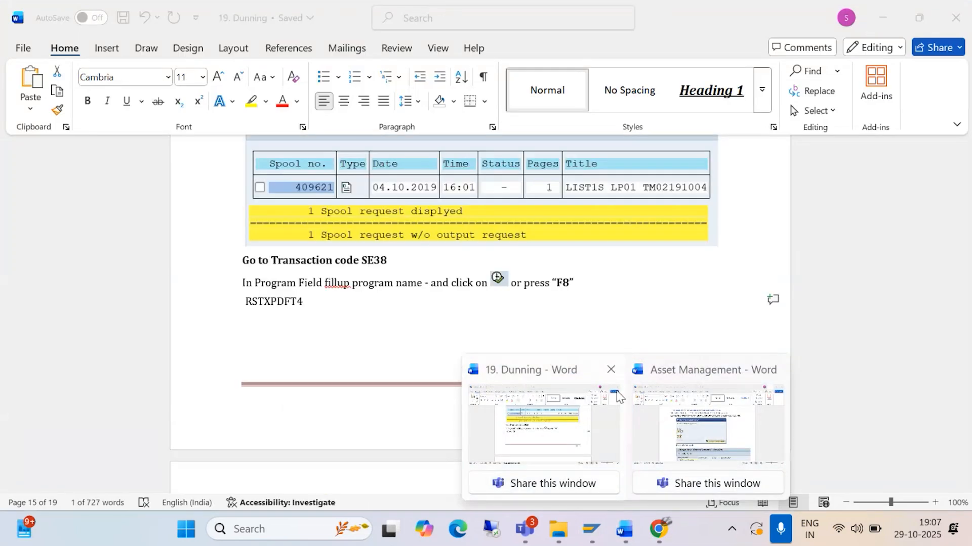
left_click(708, 425)
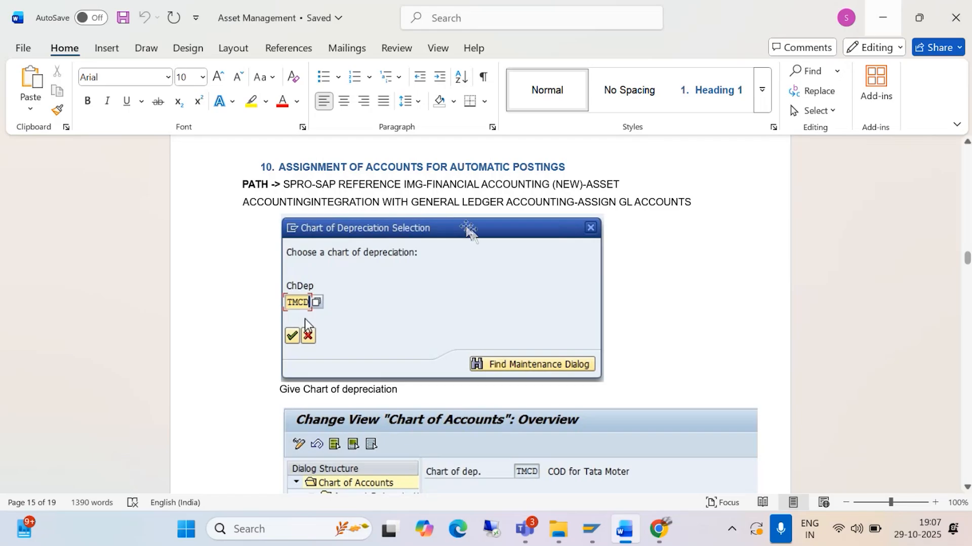
scroll(443, 280, "down", 4)
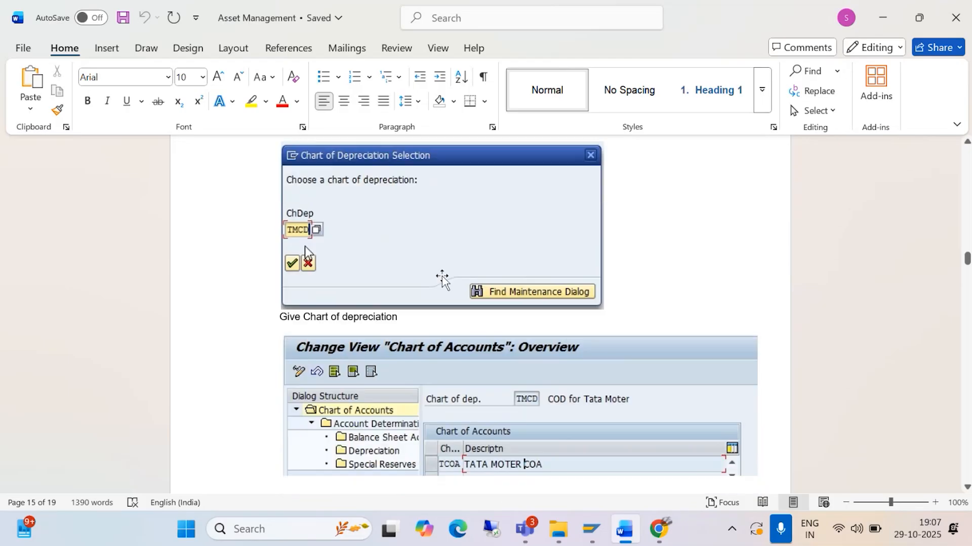
scroll(436, 292, "down", 12)
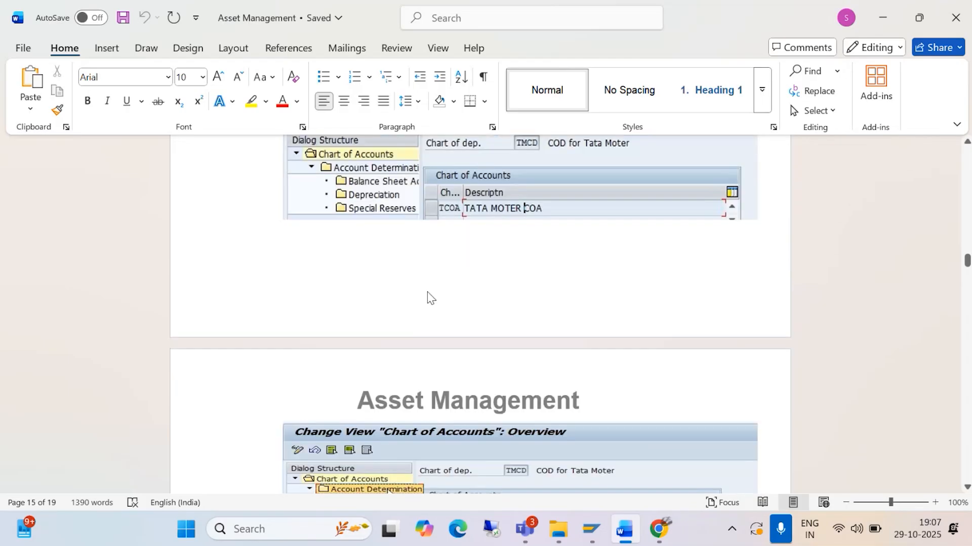
scroll(425, 299, "up", 14)
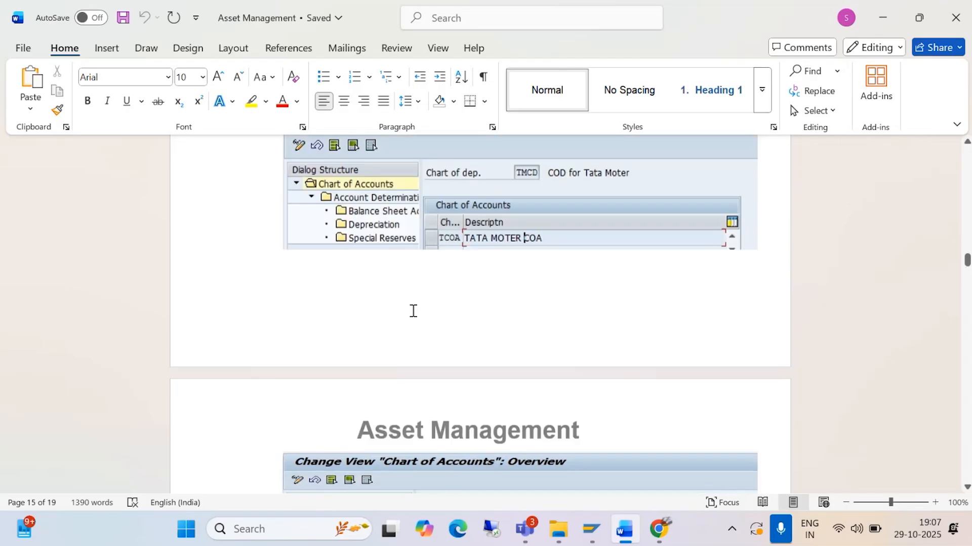
scroll(406, 314, "up", 1)
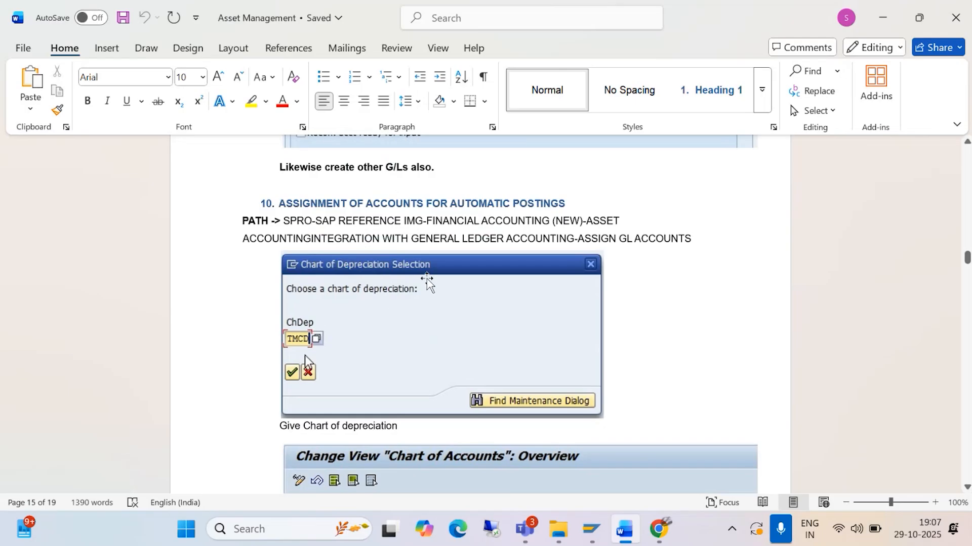
scroll(416, 297, "up", 5)
scroll(413, 294, "down", 13)
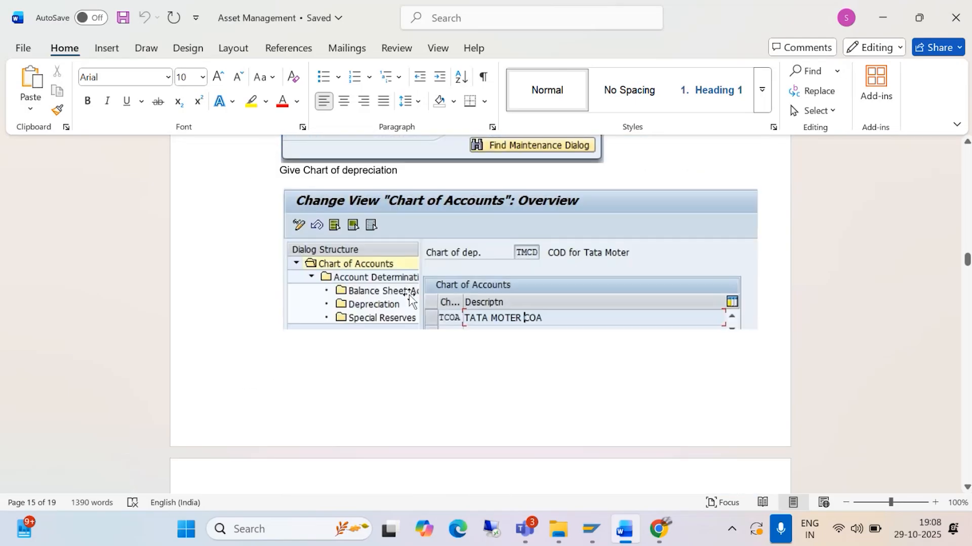
scroll(406, 302, "up", 10)
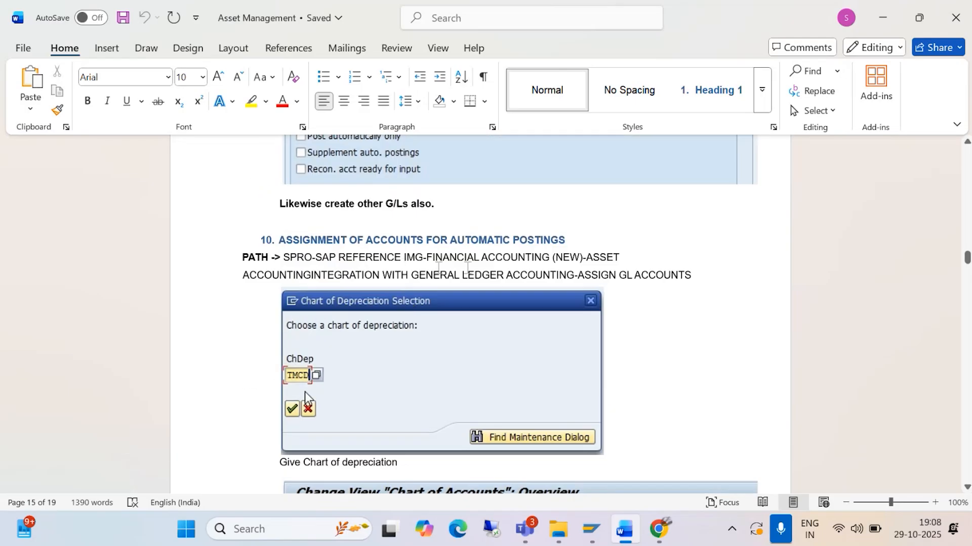
Step: Open the customizing implementation guide with SPRO, checking the Word notes
mouse_move(592, 526)
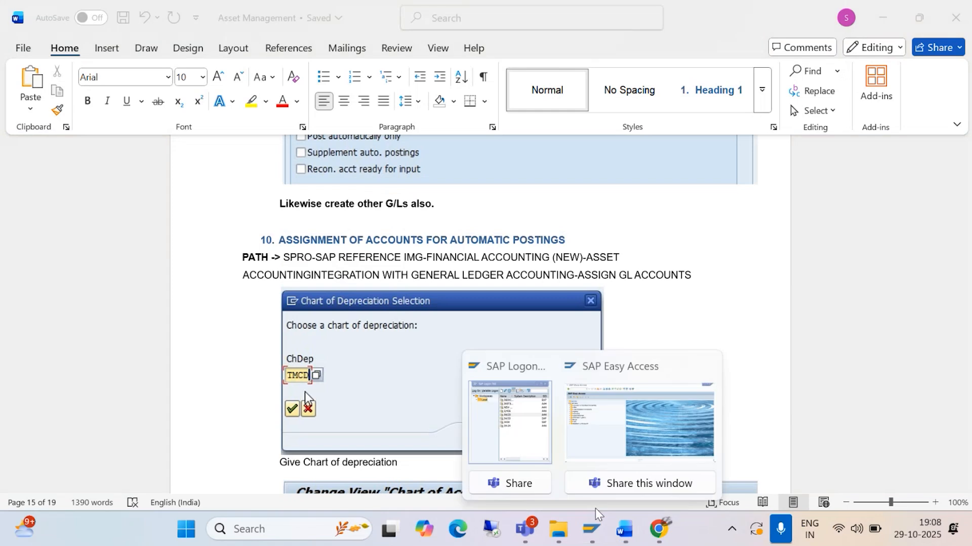
left_click(607, 460)
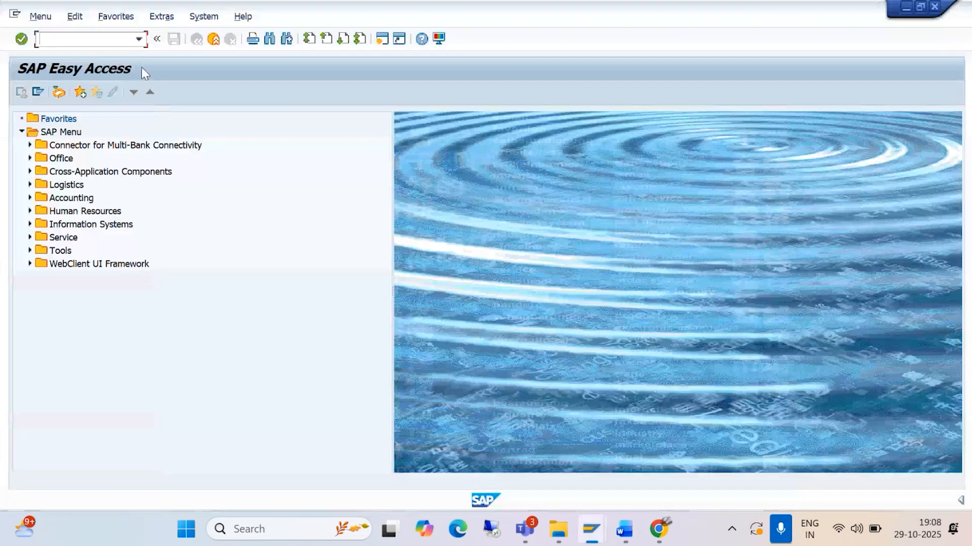
type("SPRO")
key("Return")
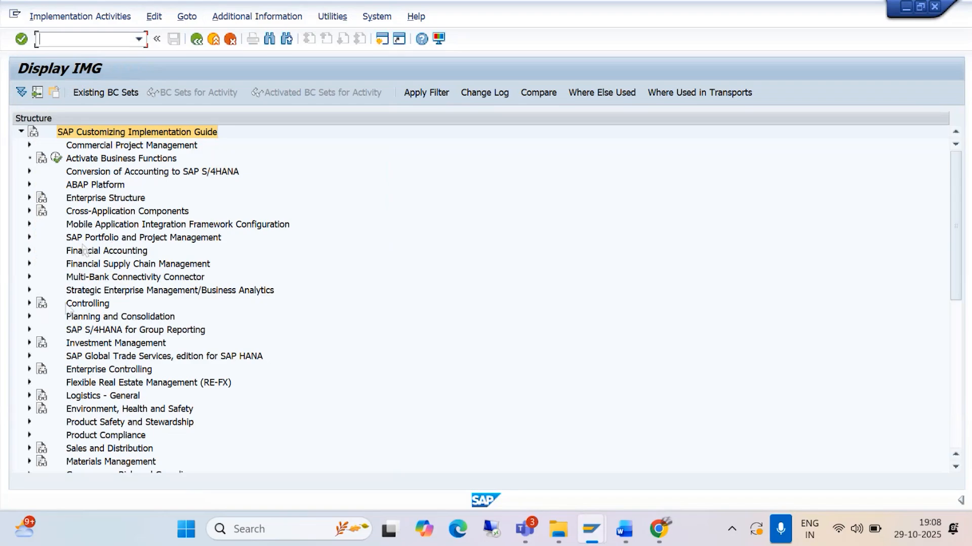
key("alt+Tab")
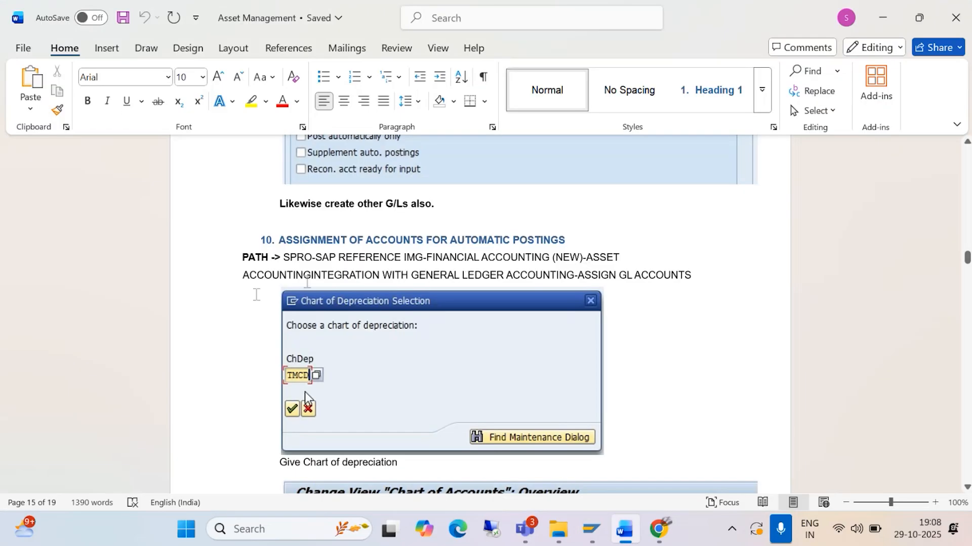
key("alt+Tab")
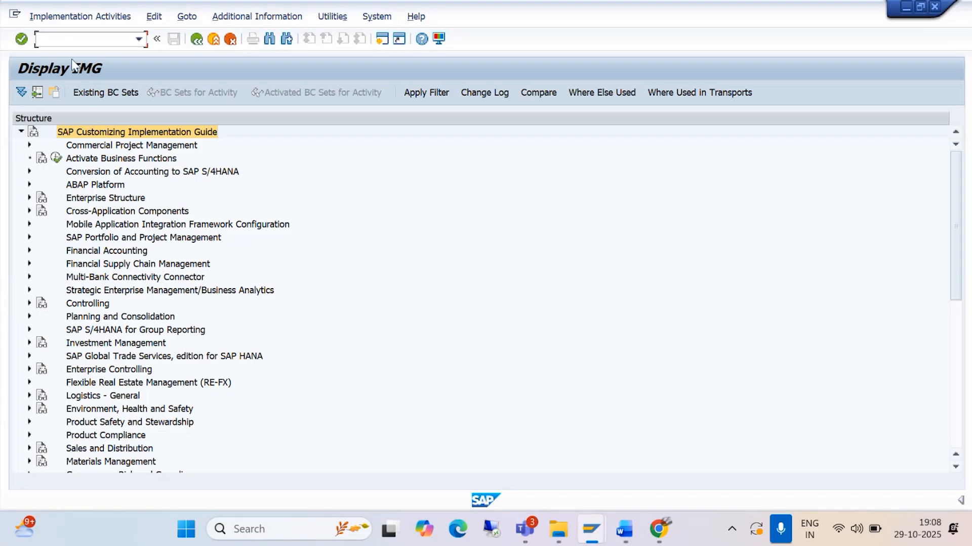
Step: Open the Asset Accounting IMG via /NORFA and run Assign G/L Accounts under General Ledger integration
type("/NORFA")
key("Return")
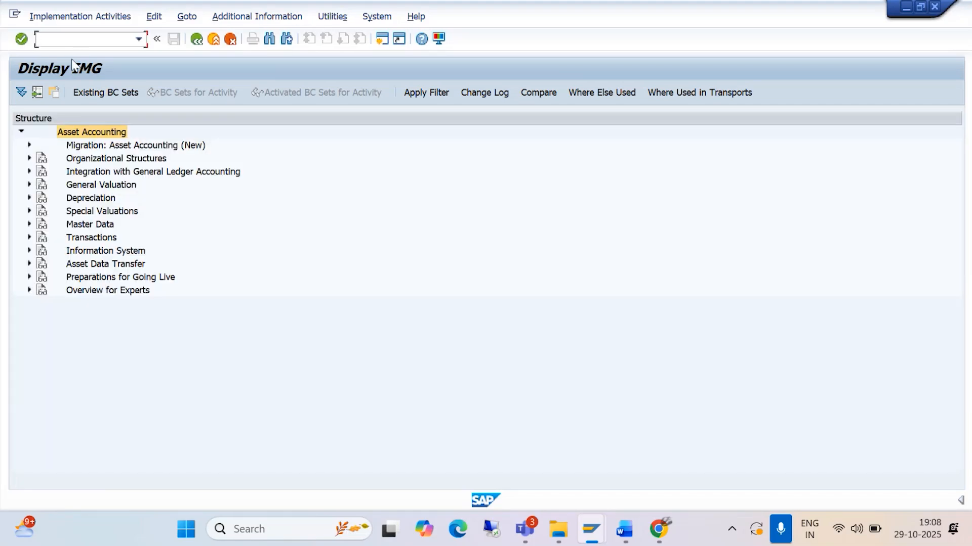
key("alt+Tab")
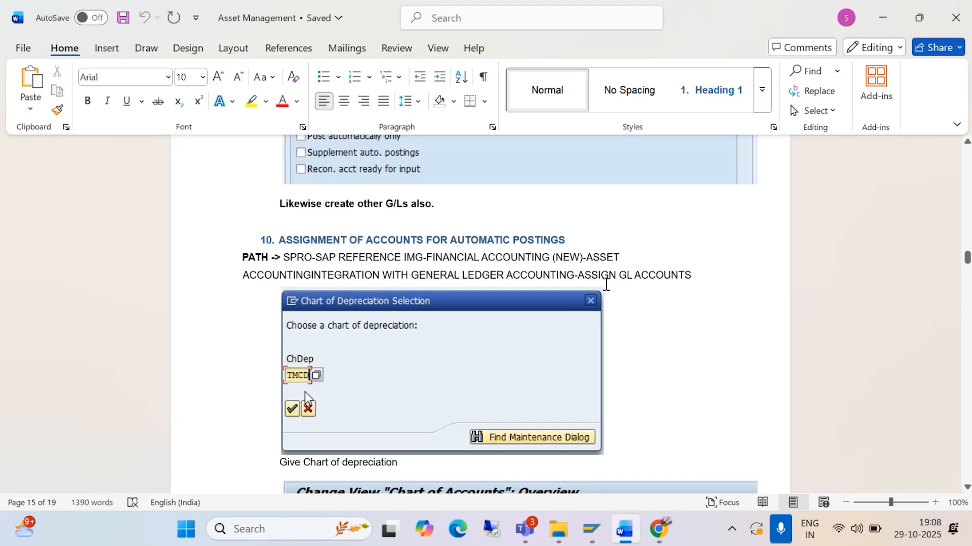
key("alt+Tab")
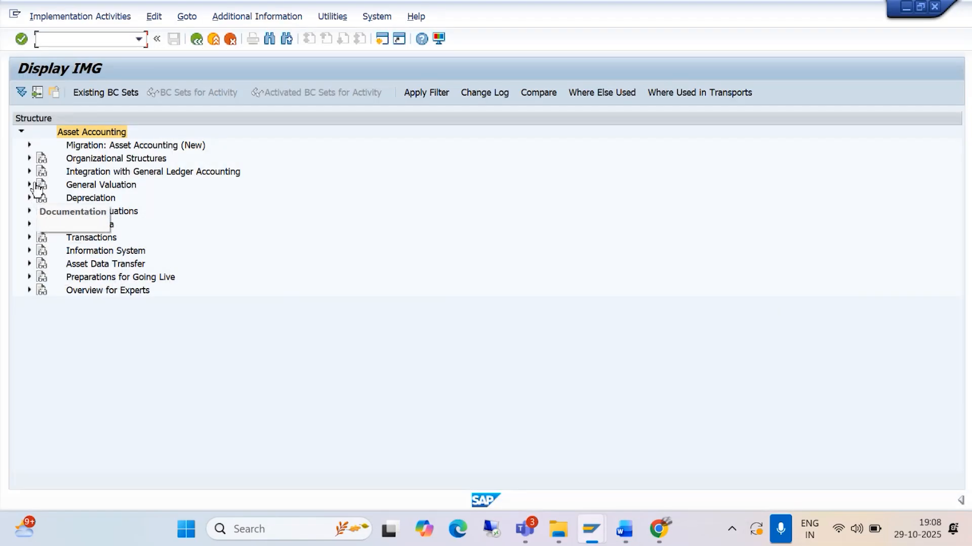
left_click(29, 159)
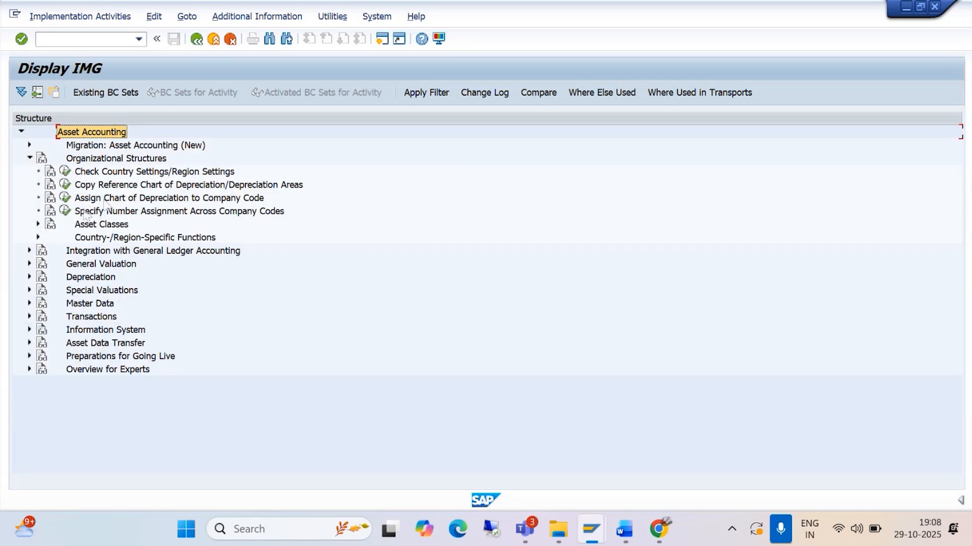
left_click(29, 158)
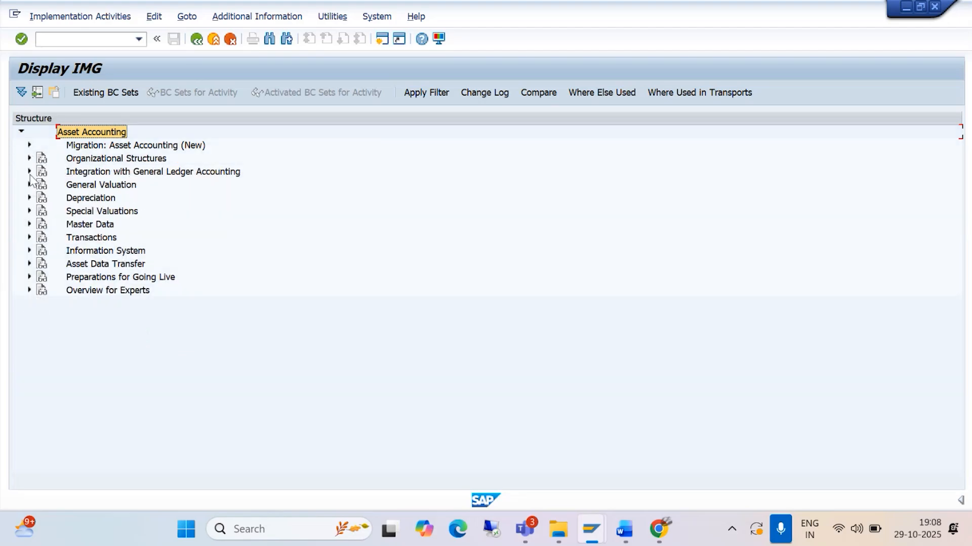
left_click(29, 172)
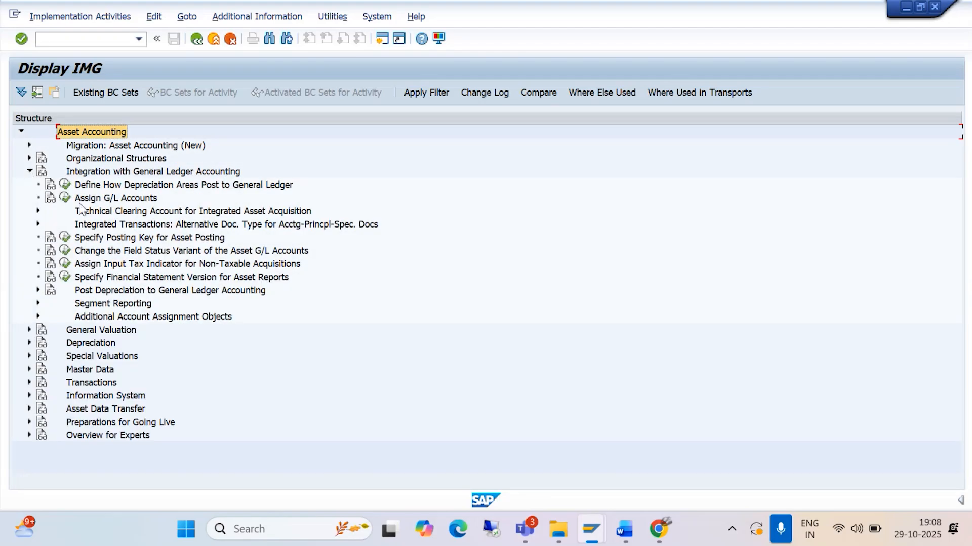
left_click(65, 198)
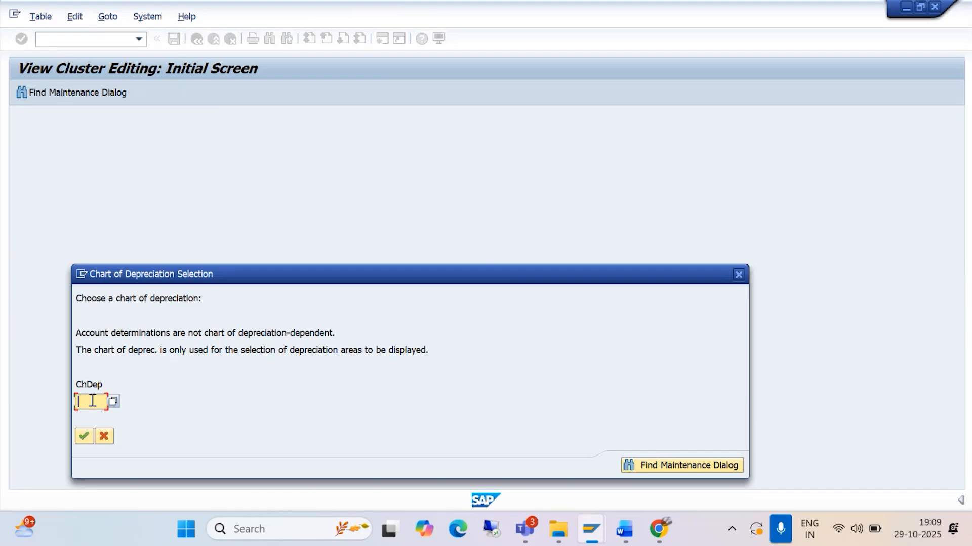
Step: Choose chart of depreciation BAJM and open its account determinations
type("BAJM")
left_click(82, 438)
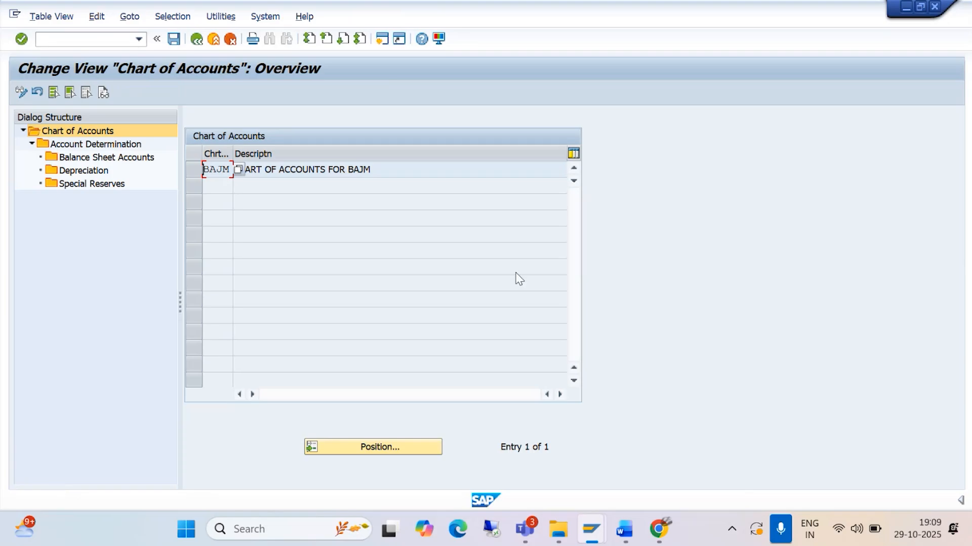
left_click(383, 169)
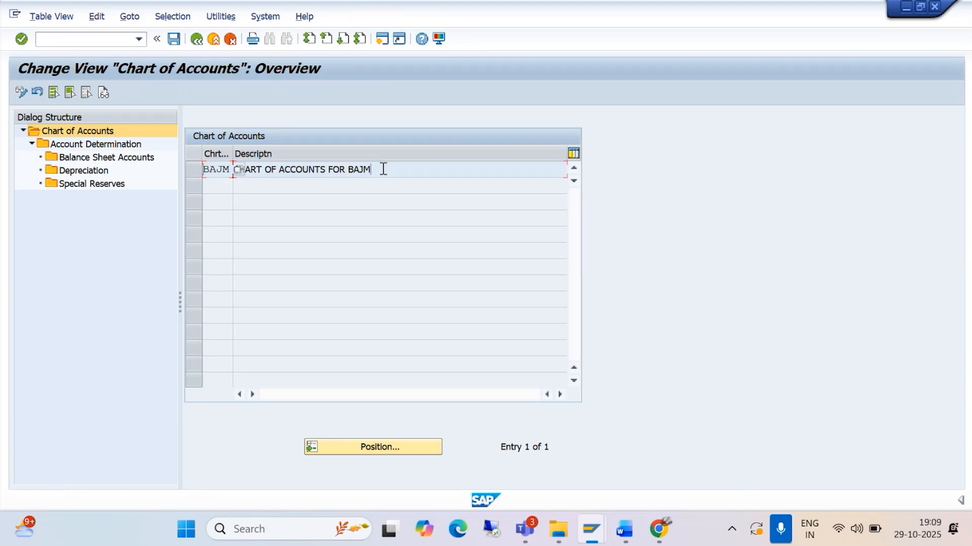
left_click(192, 169)
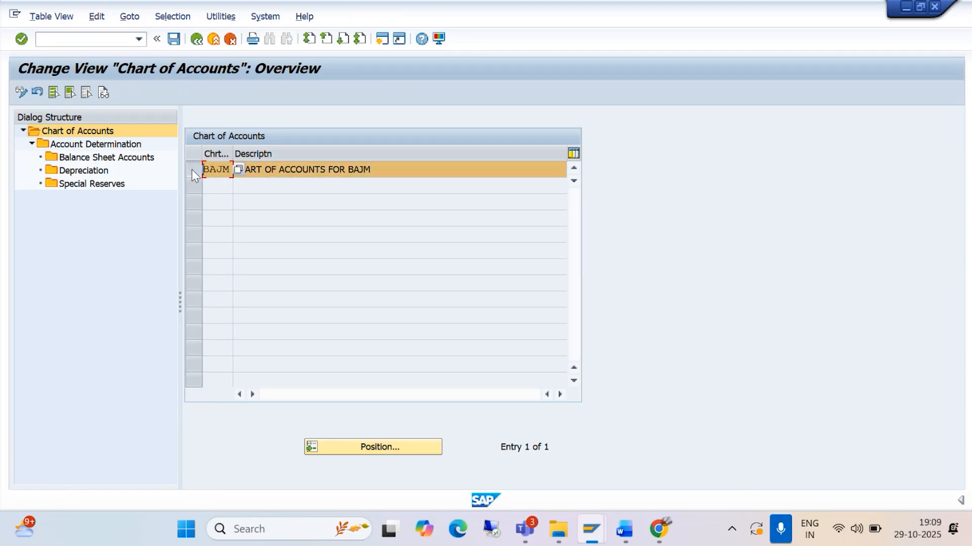
left_click(117, 145)
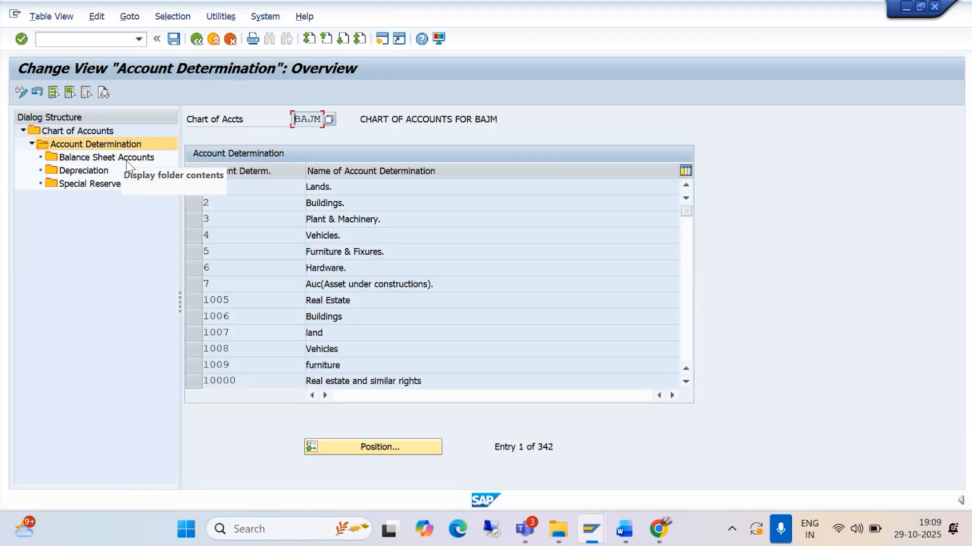
Step: Jump to account determination BAJP&M and open its balance sheet accounts
left_click(380, 448)
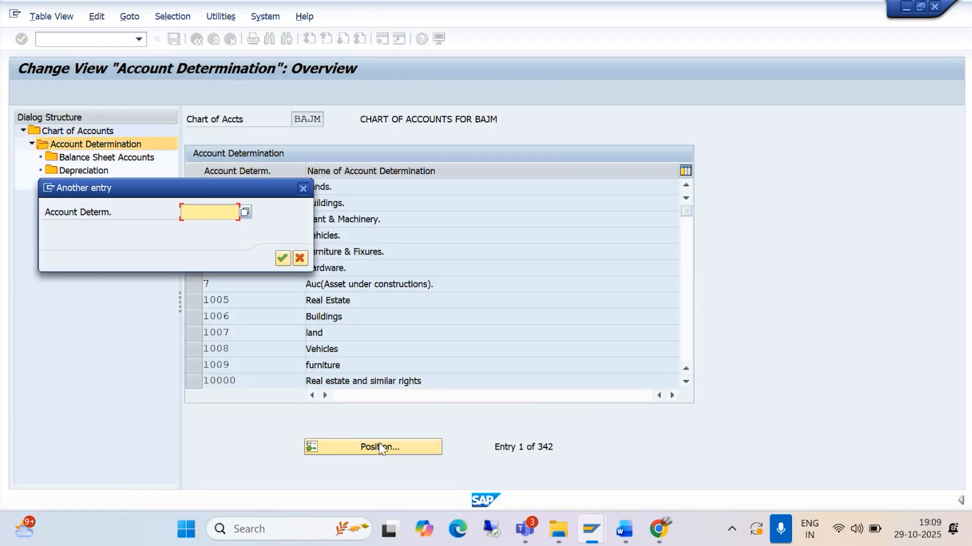
type("BA")
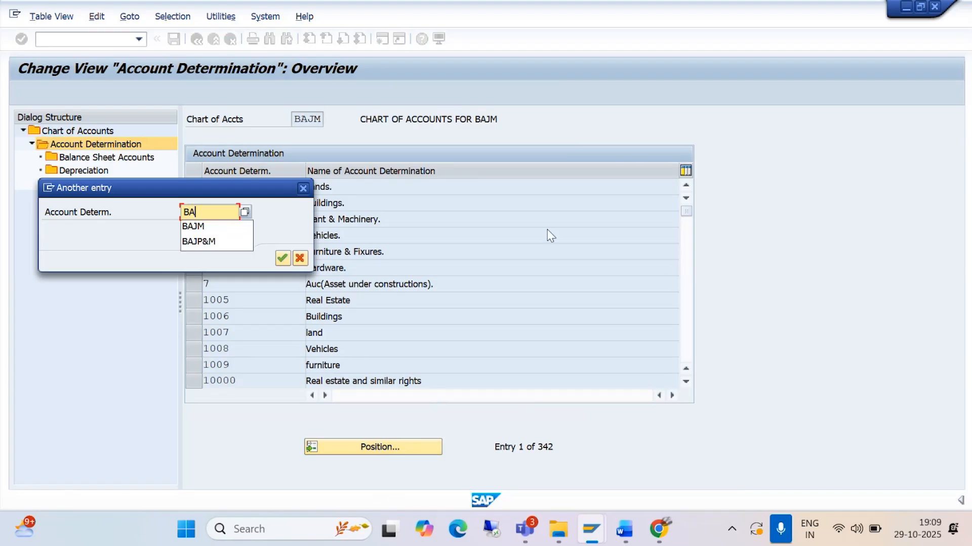
left_click(197, 243)
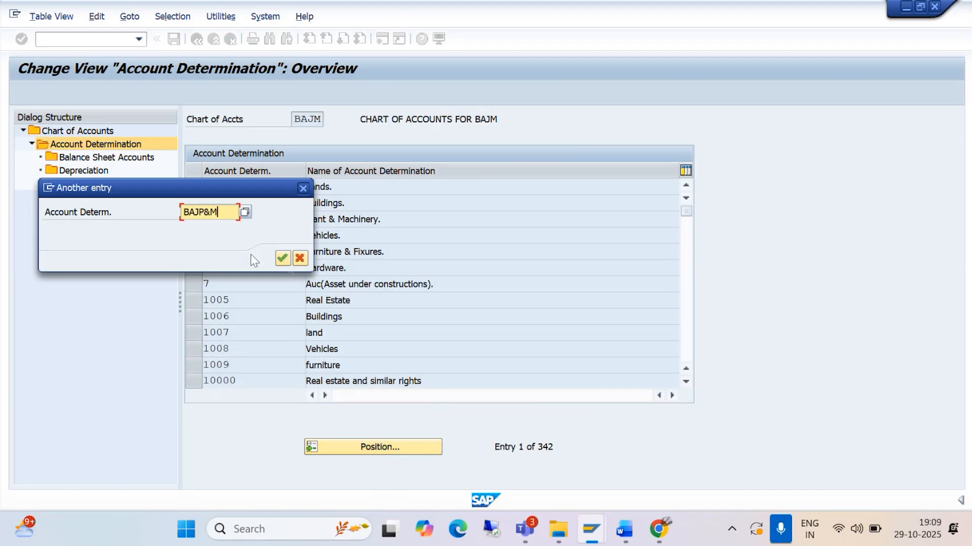
left_click(283, 258)
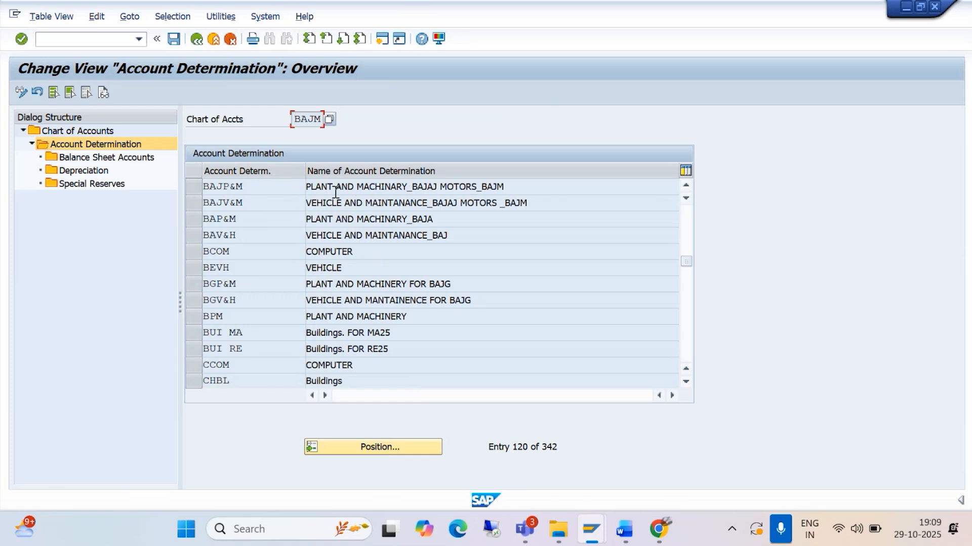
left_click(192, 187)
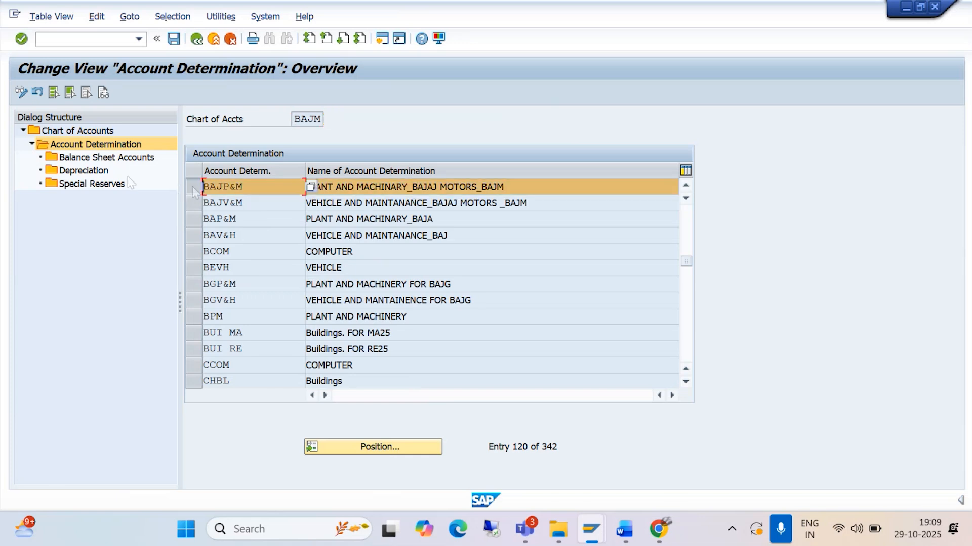
double_click(105, 159)
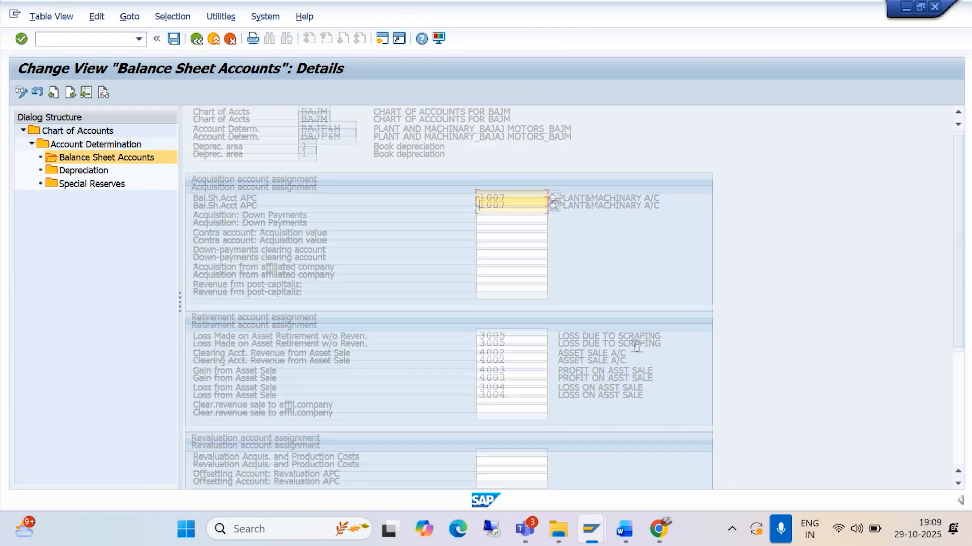
Step: Review BAJP&M's balance sheet accounts, then show depreciation accounts 1008 and 3006 for area 1
scroll(605, 350, "down", 1)
scroll(604, 349, "down", 4)
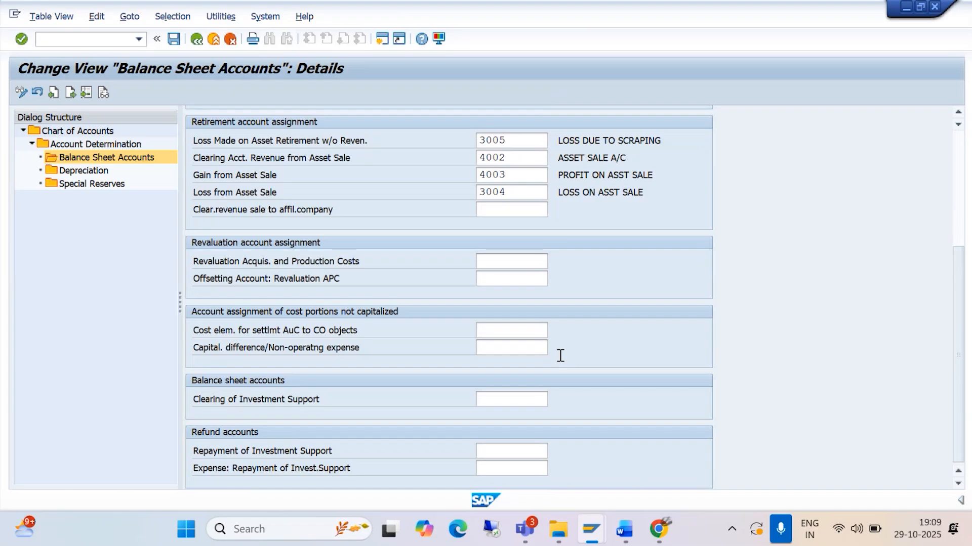
scroll(556, 359, "up", 3)
scroll(555, 360, "up", 2)
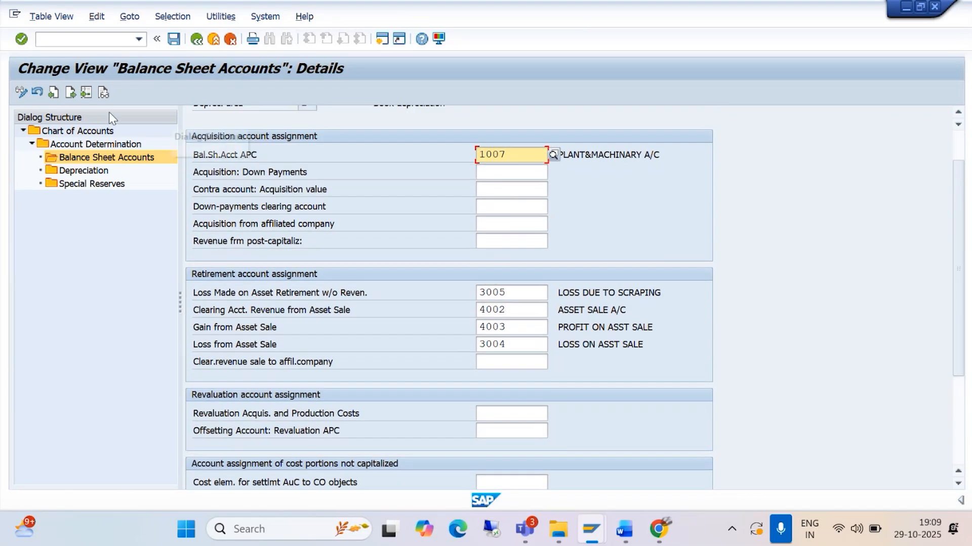
left_click(678, 155)
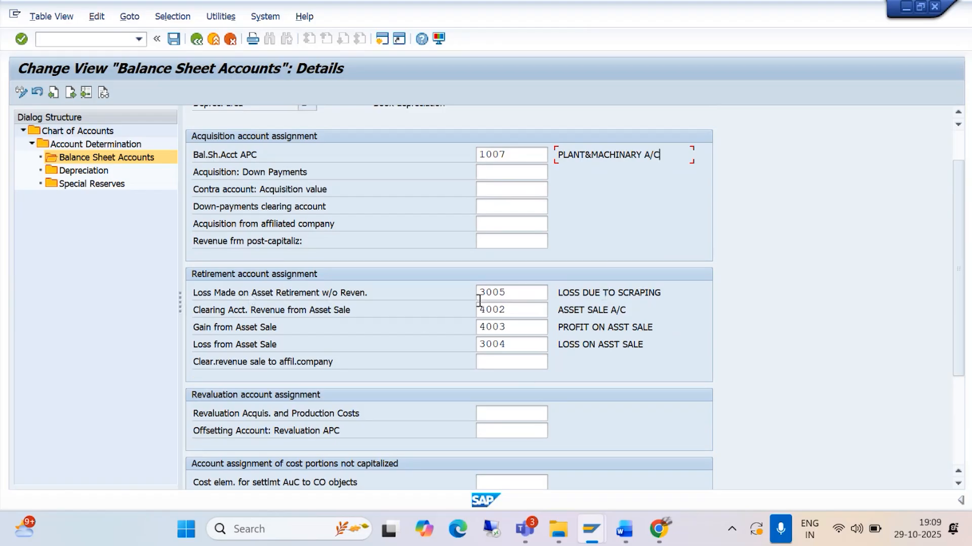
left_click(197, 38)
double_click(83, 172)
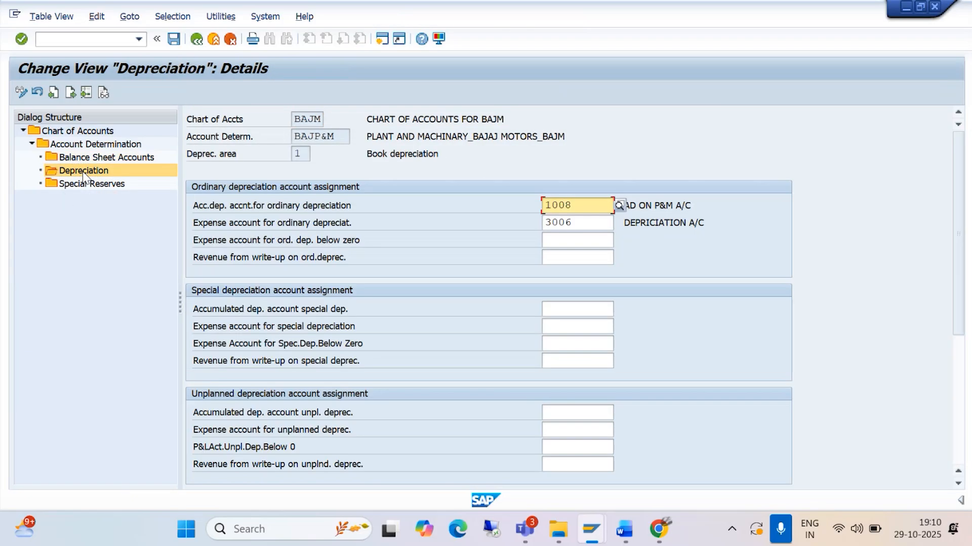
left_click(691, 206)
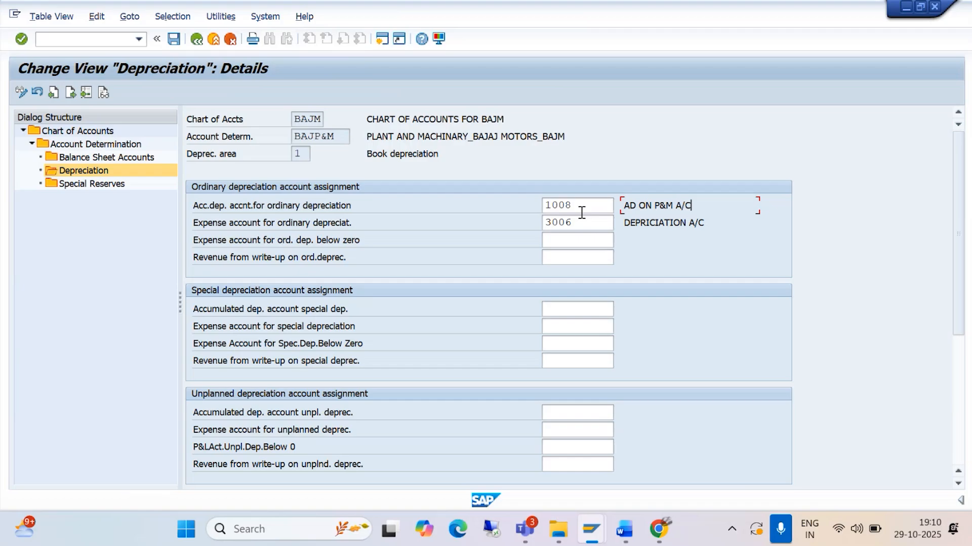
Step: Scroll the guide to section 11, Specify Document Type for Posting of Depreciation (OBA7)
left_click(626, 532)
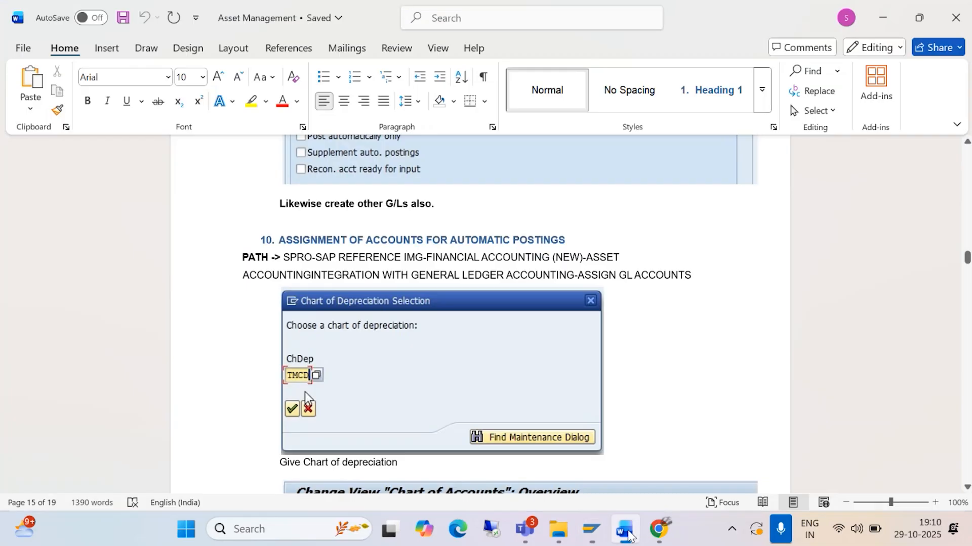
scroll(485, 339, "down", 10)
scroll(470, 329, "down", 10)
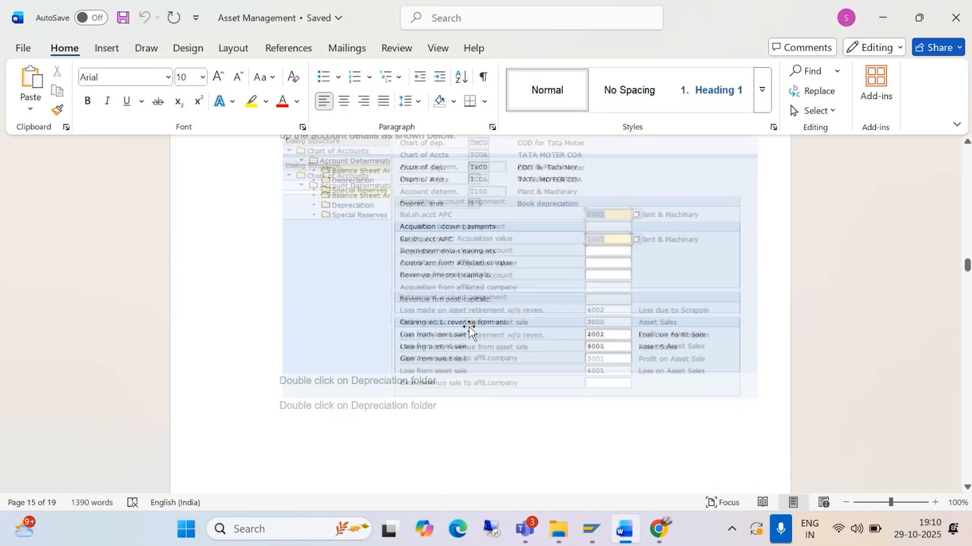
scroll(470, 328, "down", 10)
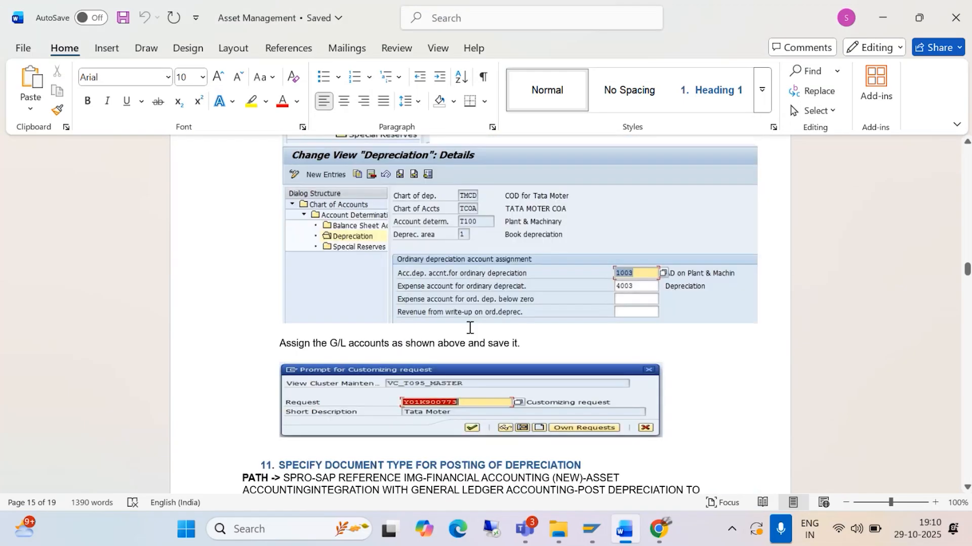
scroll(469, 328, "down", 5)
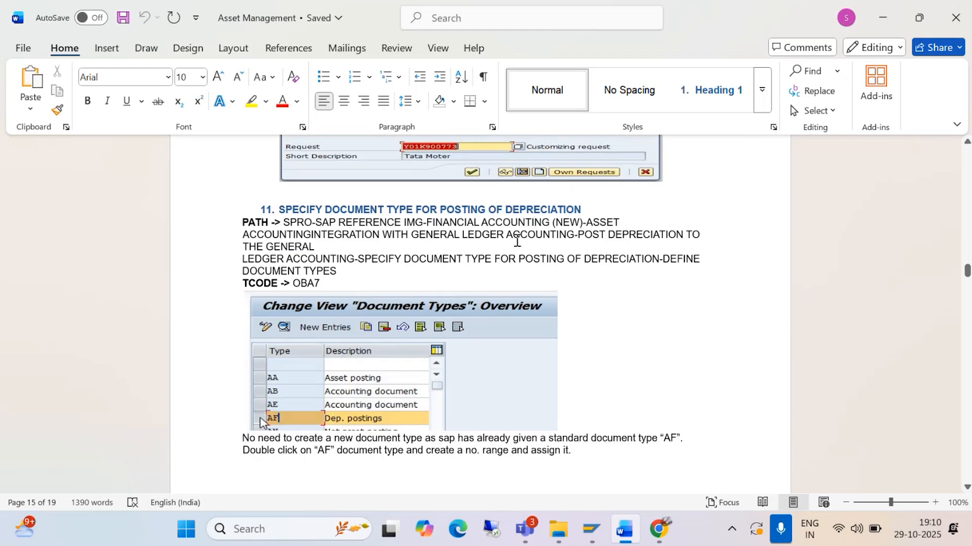
Step: Run /NOBA7 and show details of document type AF, Depreciation Pstngs, number range 01
mouse_move(593, 537)
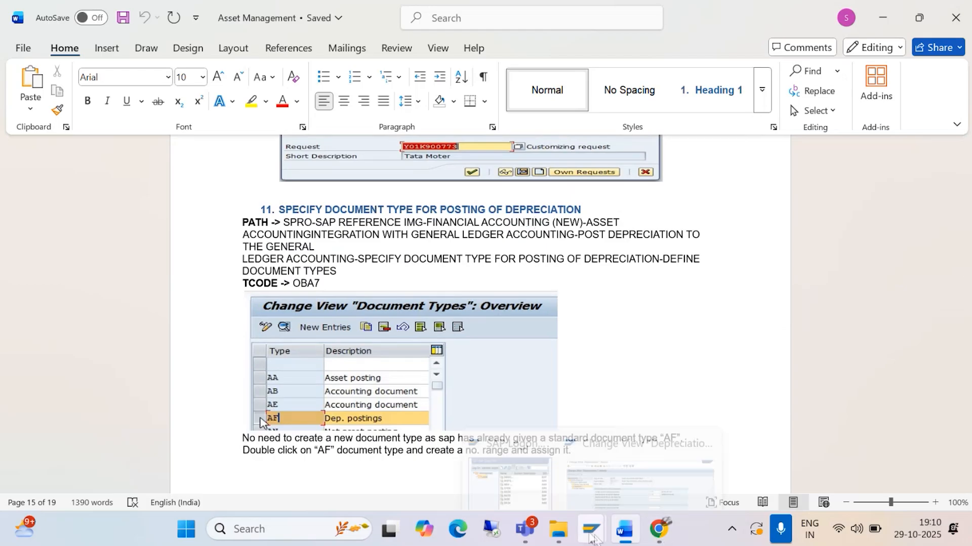
left_click(617, 427)
left_click(92, 40)
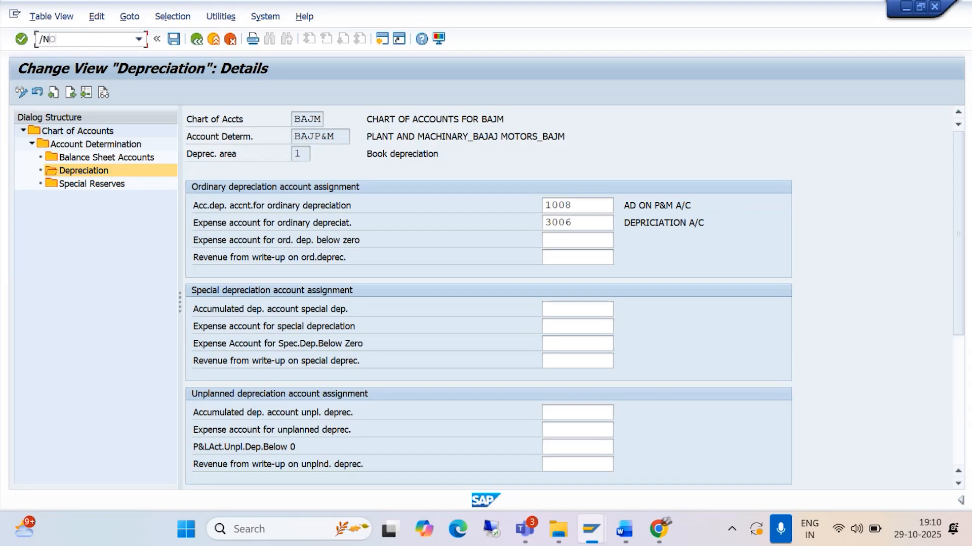
type("/NOBA7")
key("Return")
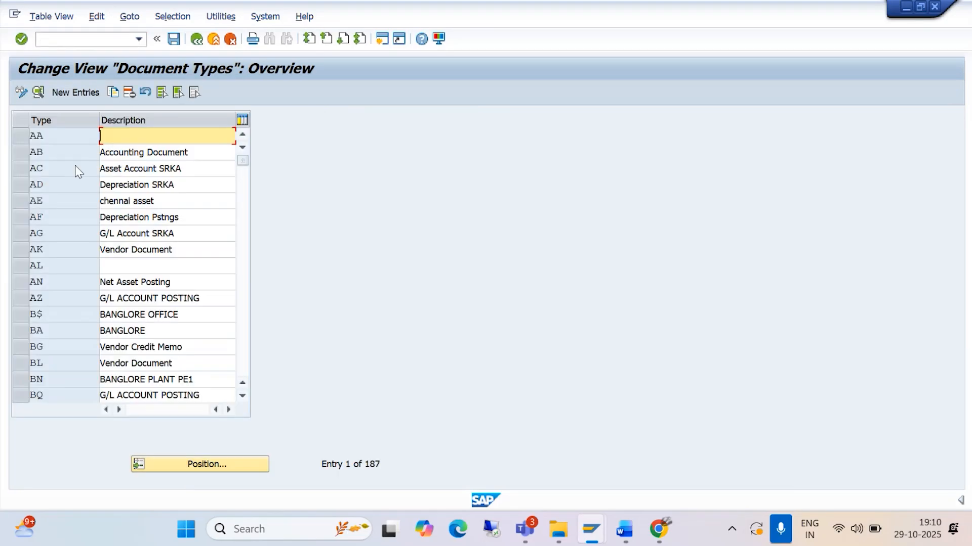
left_click(193, 465)
type("AF")
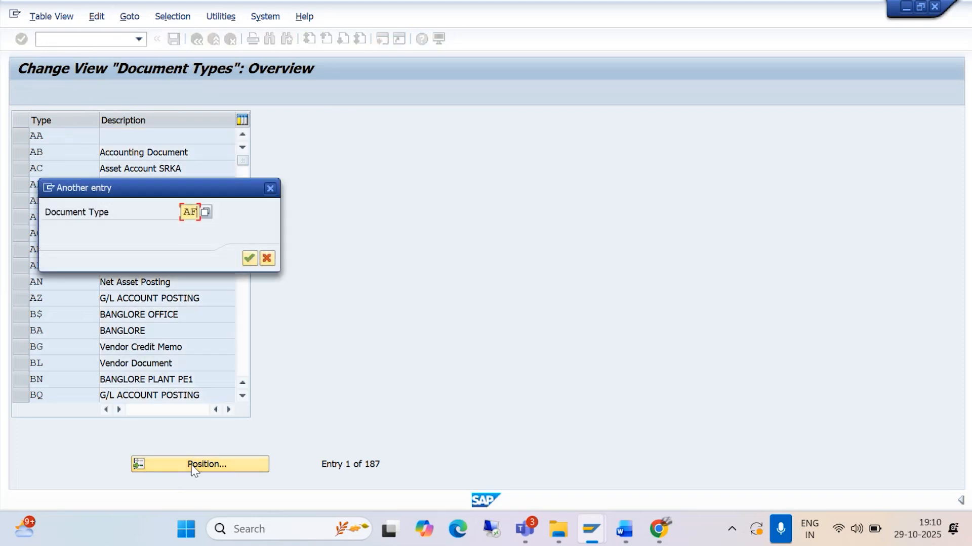
left_click(249, 259)
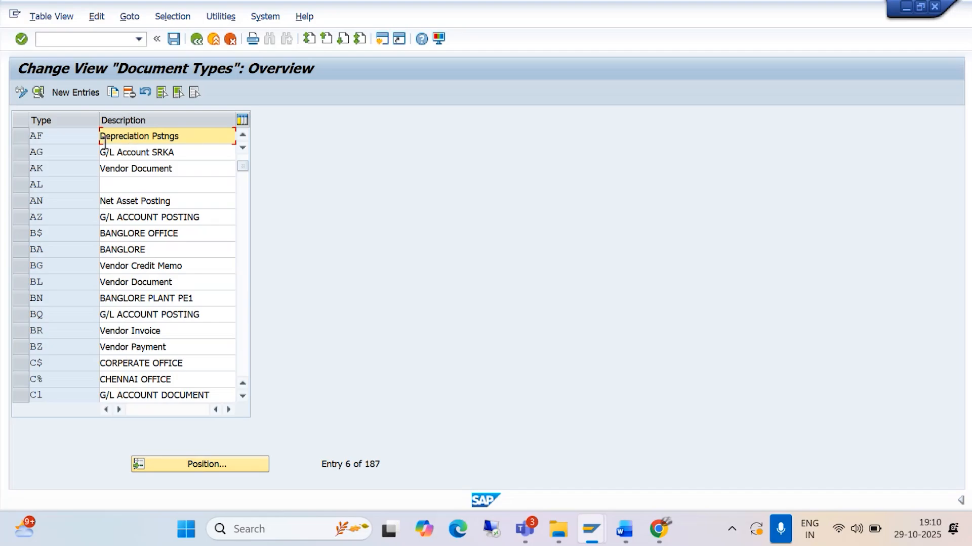
left_click(17, 137)
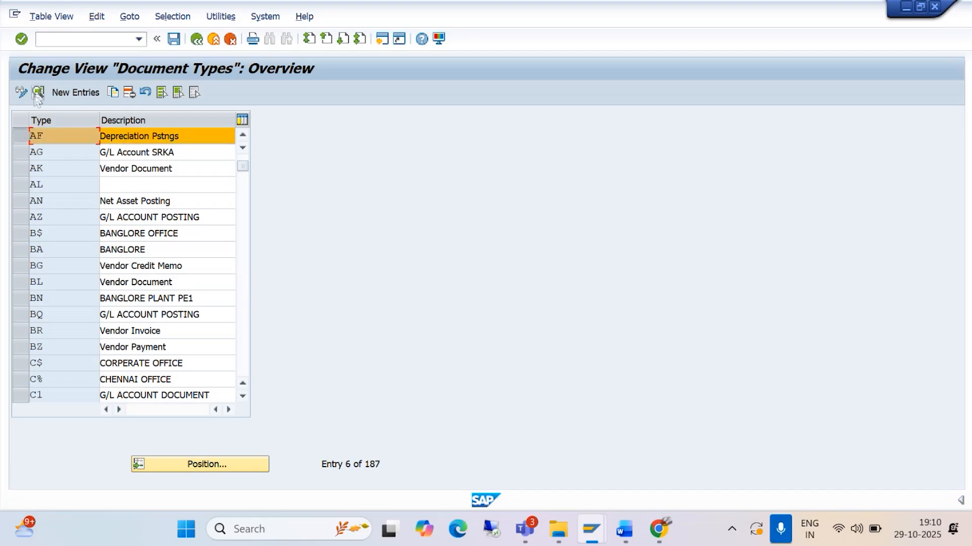
left_click(38, 93)
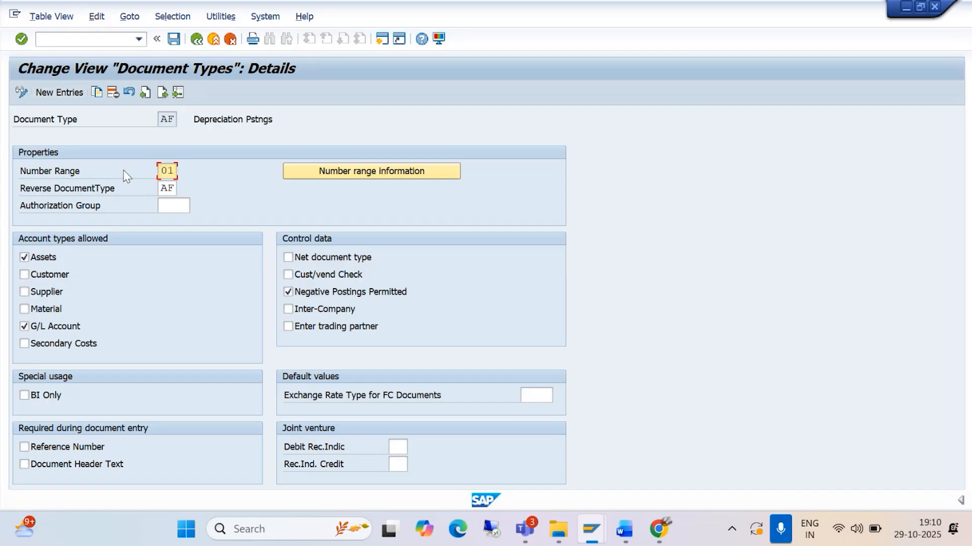
left_click(371, 173)
type("B")
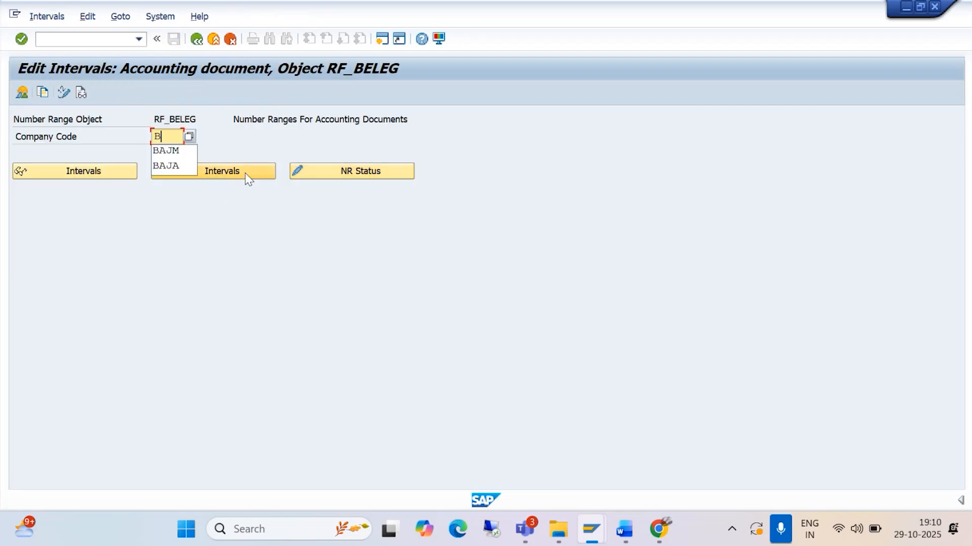
type("AJM")
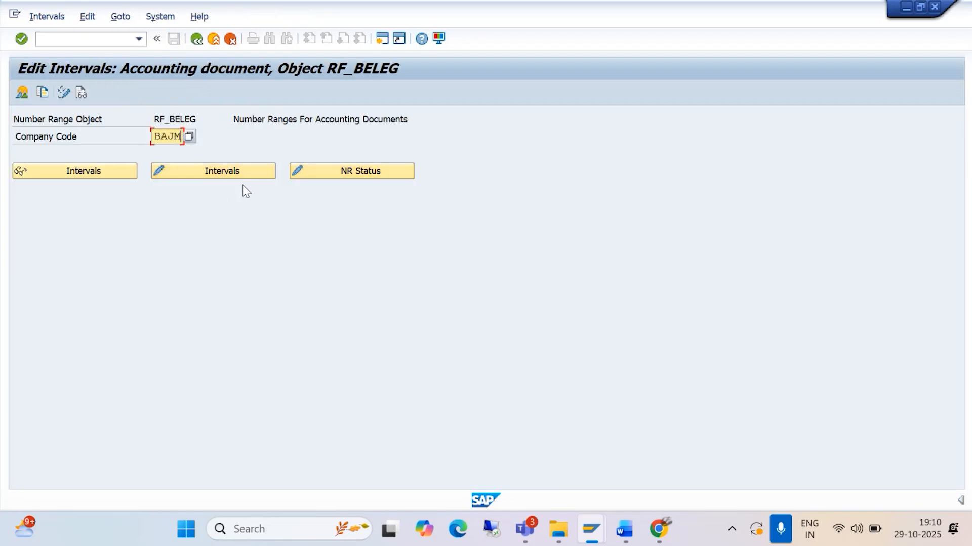
left_click(233, 174)
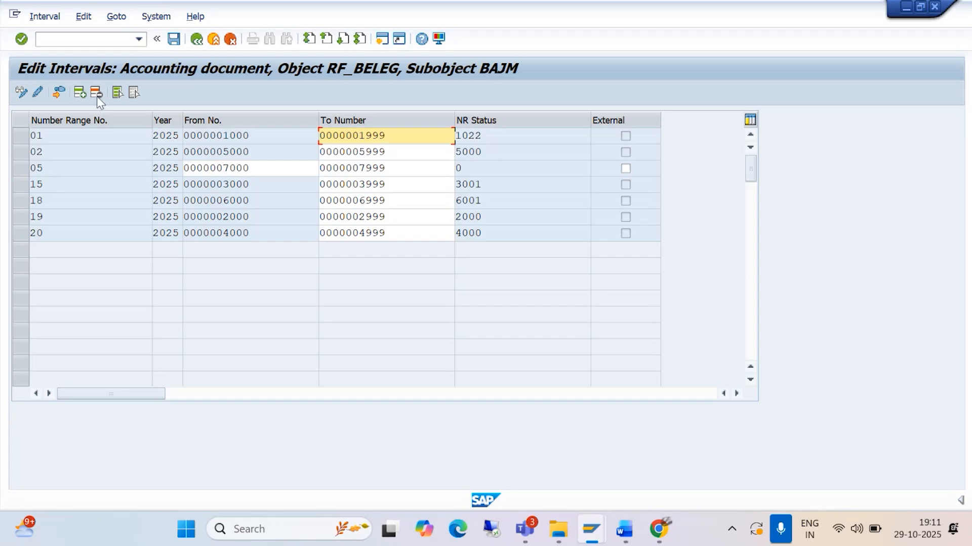
left_click(79, 92)
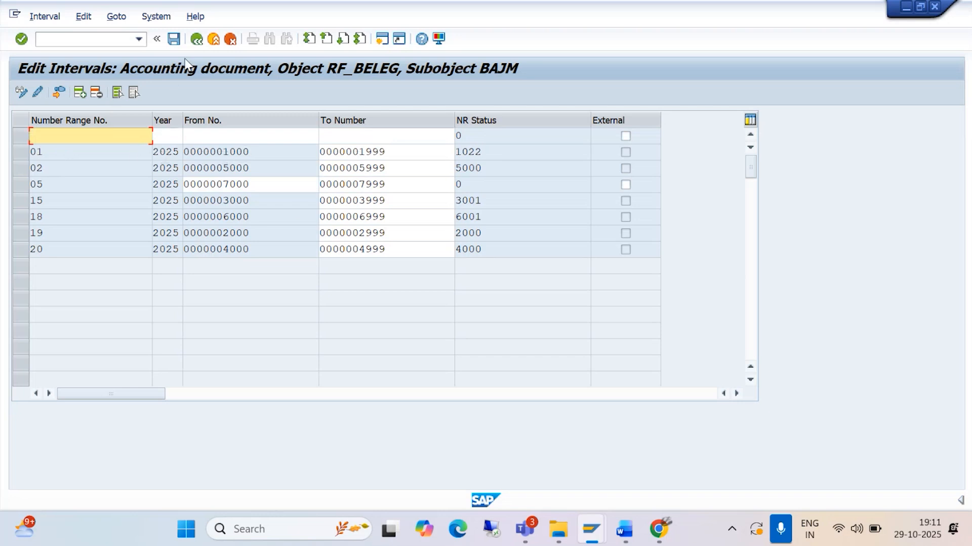
left_click(196, 38)
left_click(196, 39)
left_click(196, 39)
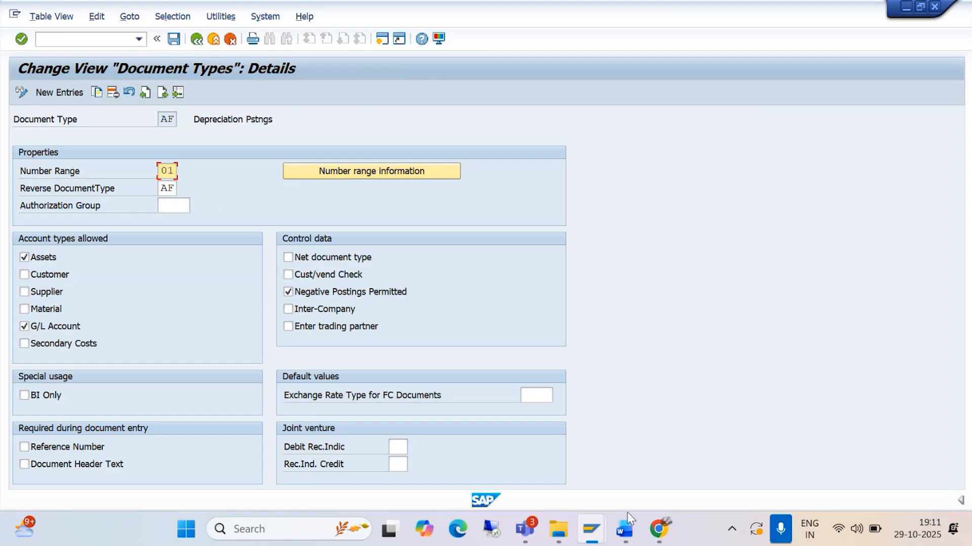
Step: Read section 12 (OAYZ) in the Word guide, then return to the SAP AF document type screen
left_click(624, 530)
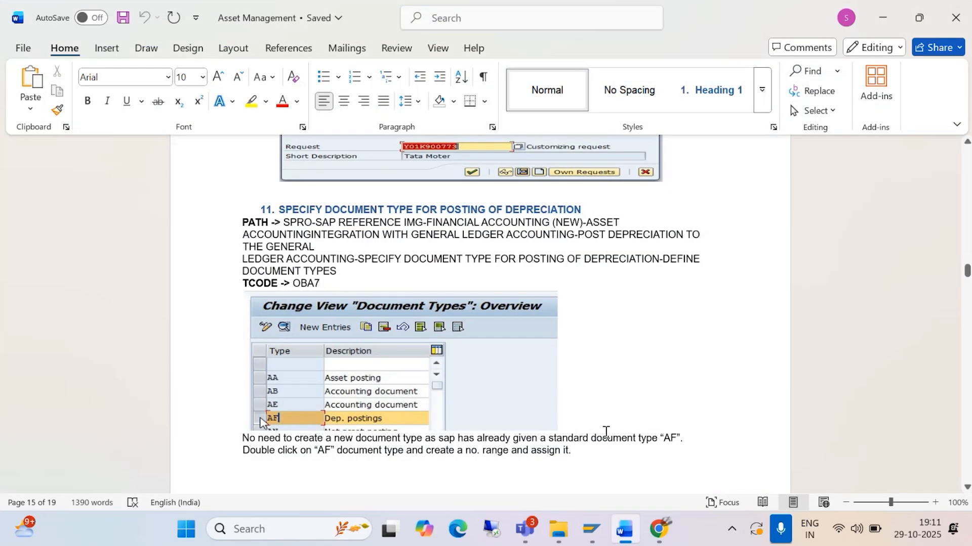
scroll(322, 286, "down", 3)
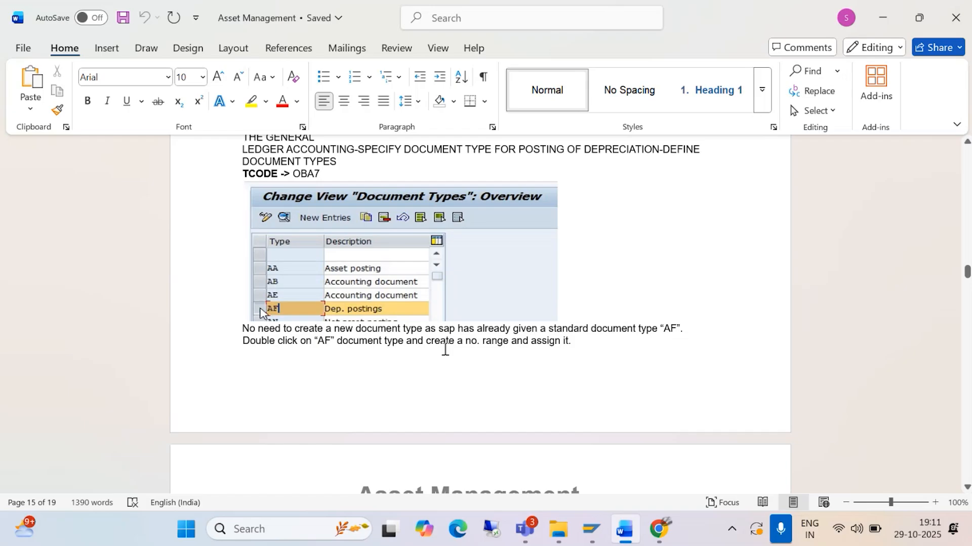
scroll(489, 339, "down", 15)
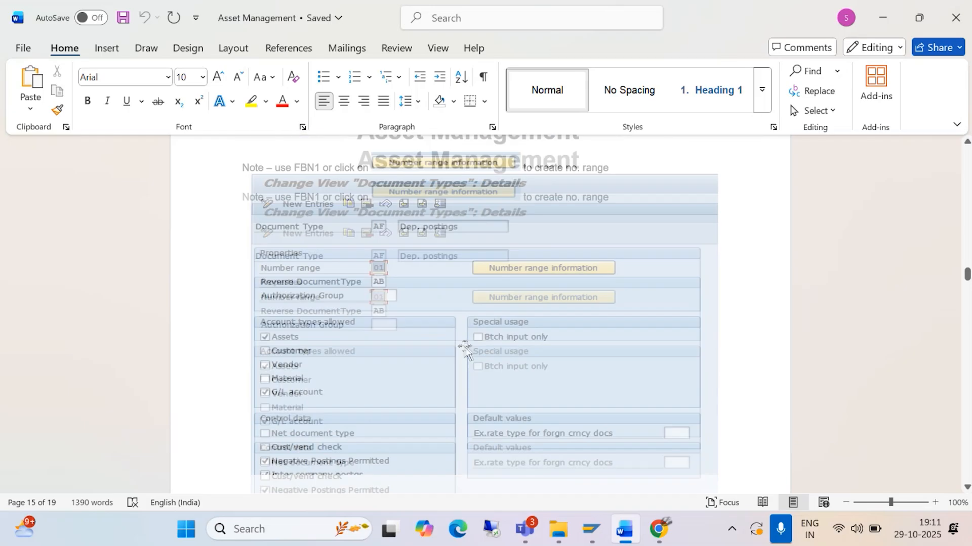
scroll(457, 354, "down", 7)
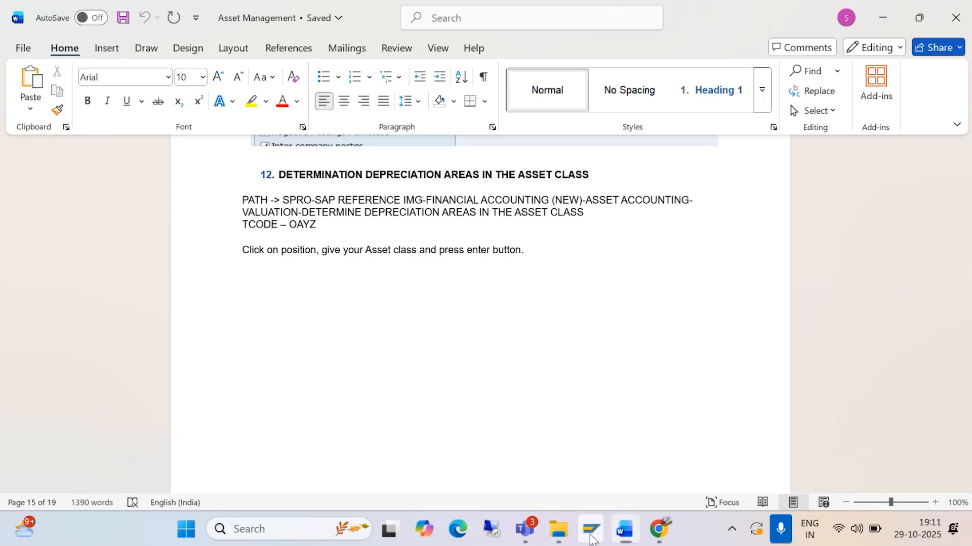
left_click(591, 530)
left_click(599, 437)
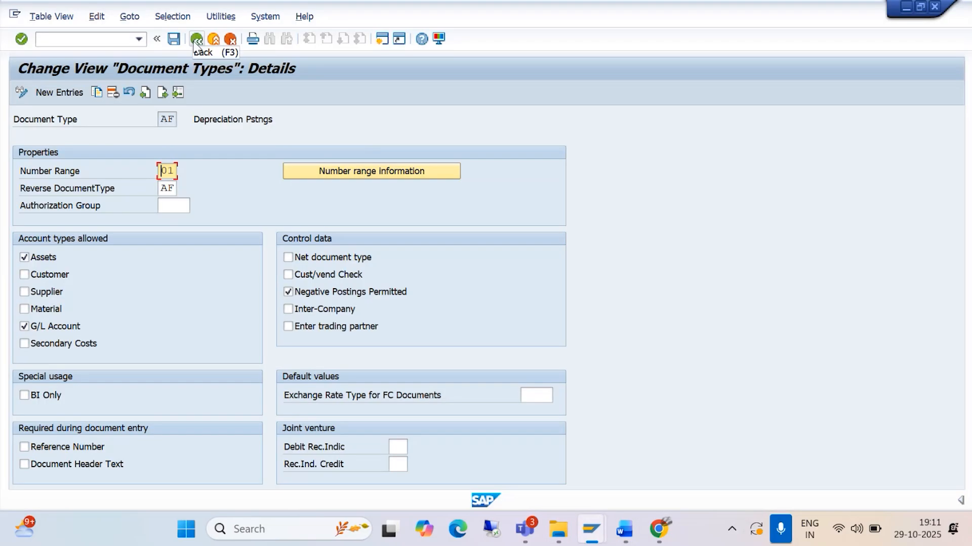
Step: Reopen the Asset Accounting IMG with /NORFA and expand Integration with General Ledger Accounting
left_click(135, 39)
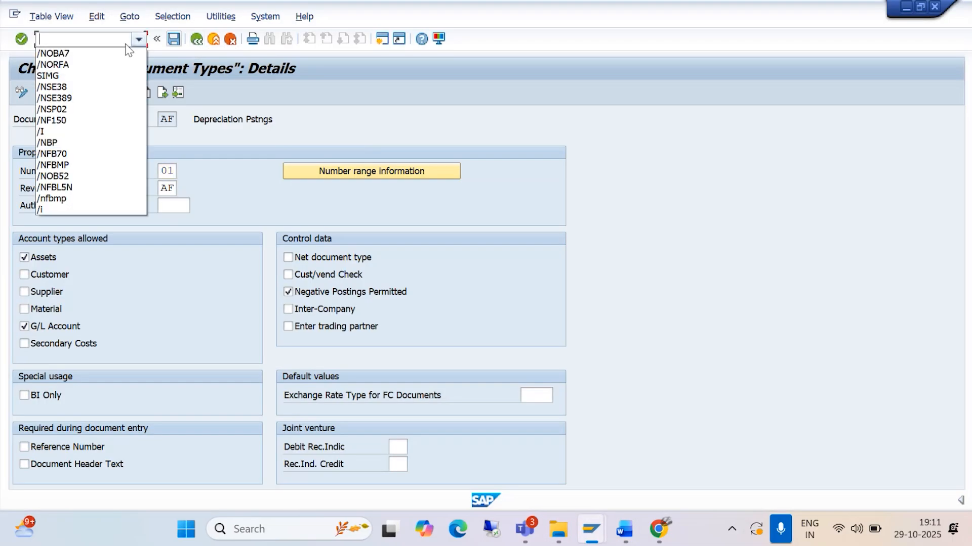
left_click(93, 64)
key("Return")
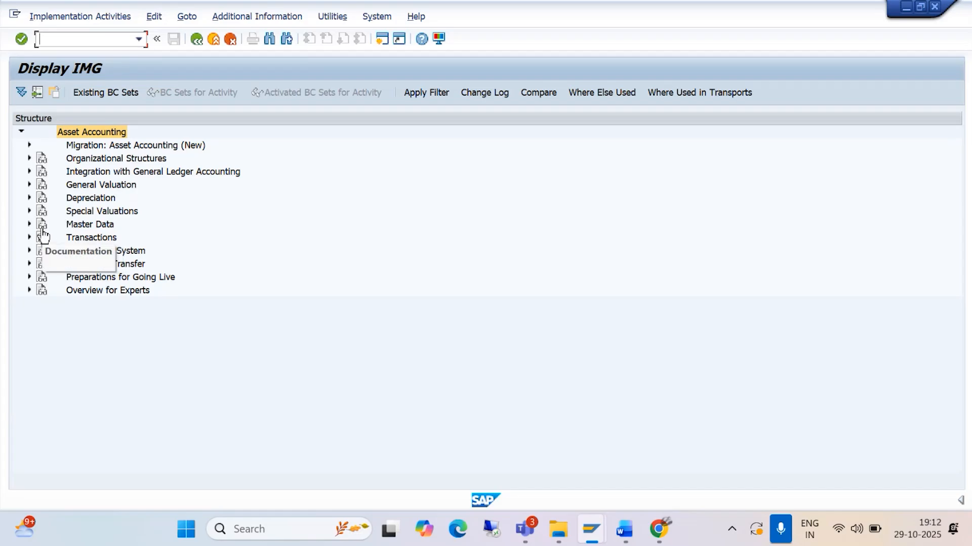
left_click(29, 172)
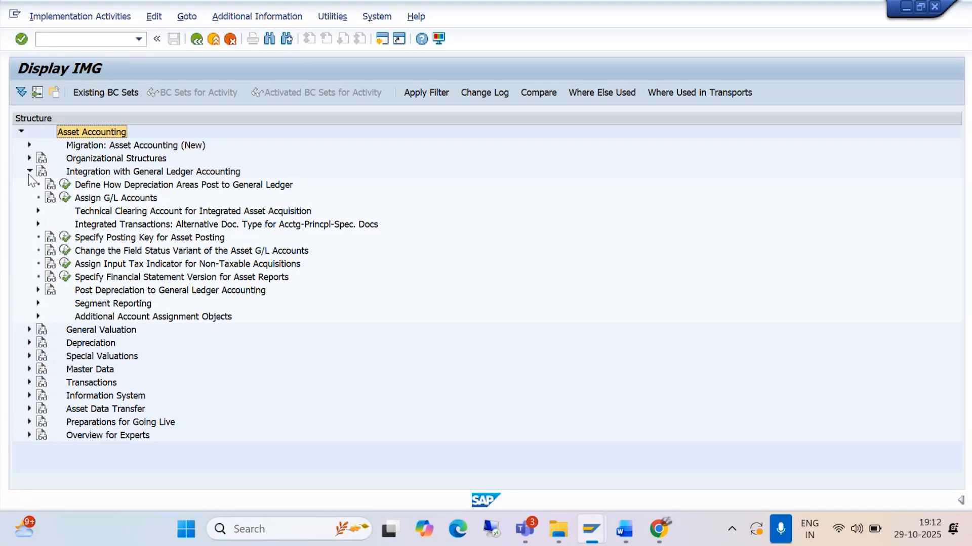
key("alt+Tab")
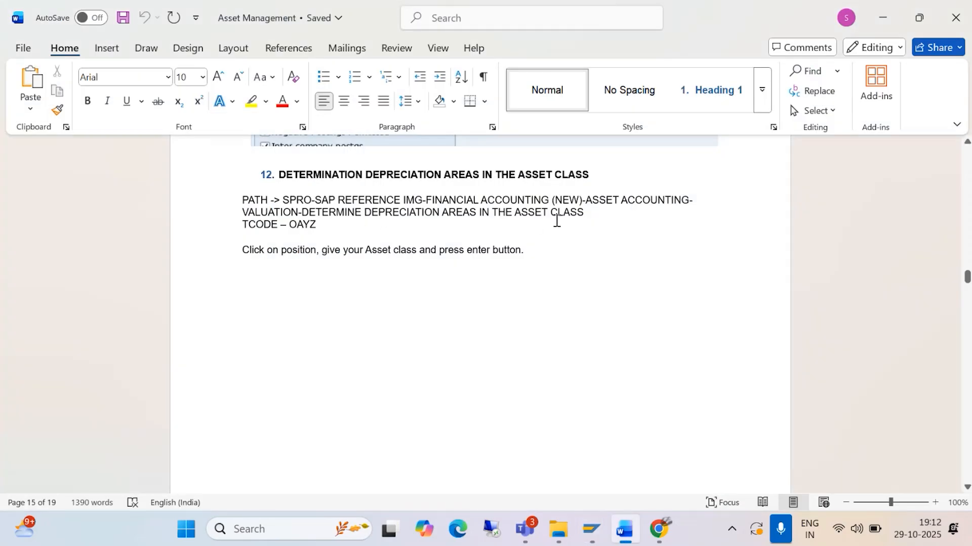
key("alt+Tab")
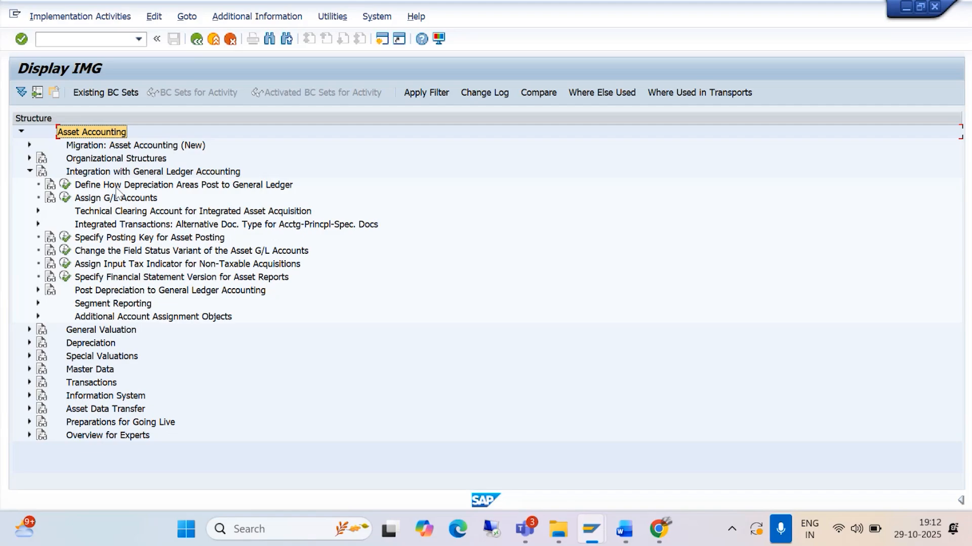
key("alt+Tab")
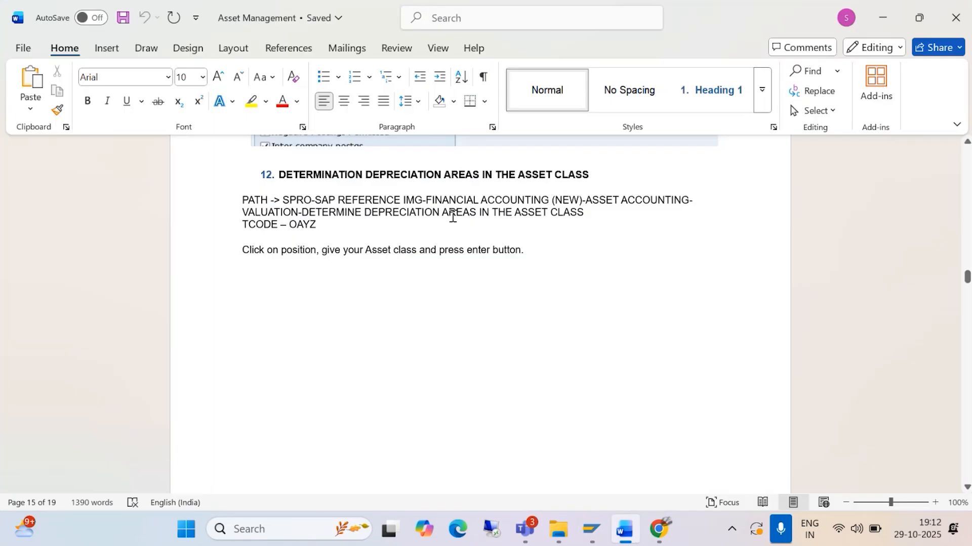
key("alt+Tab")
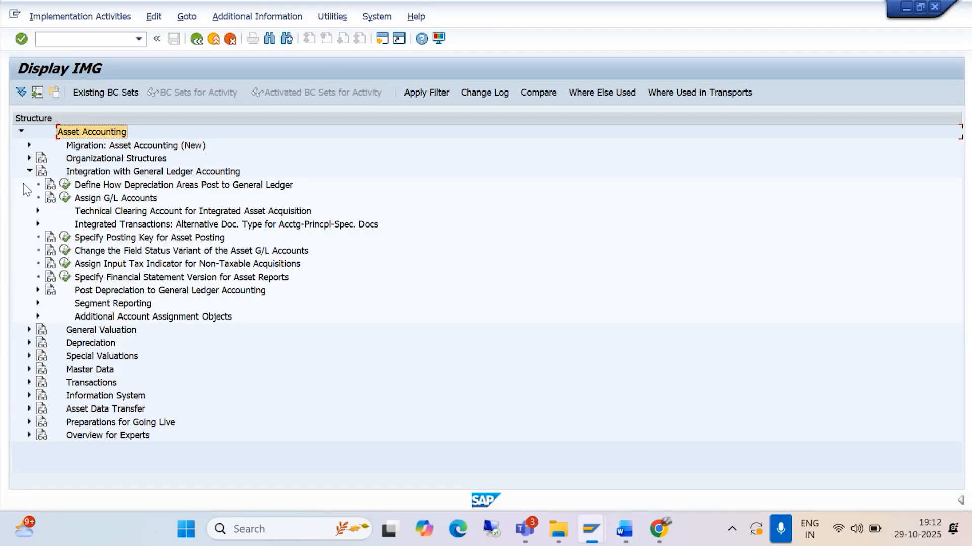
Step: Collapse that branch and expand Organizational Structures and General Valuation instead
left_click(29, 171)
left_click(30, 158)
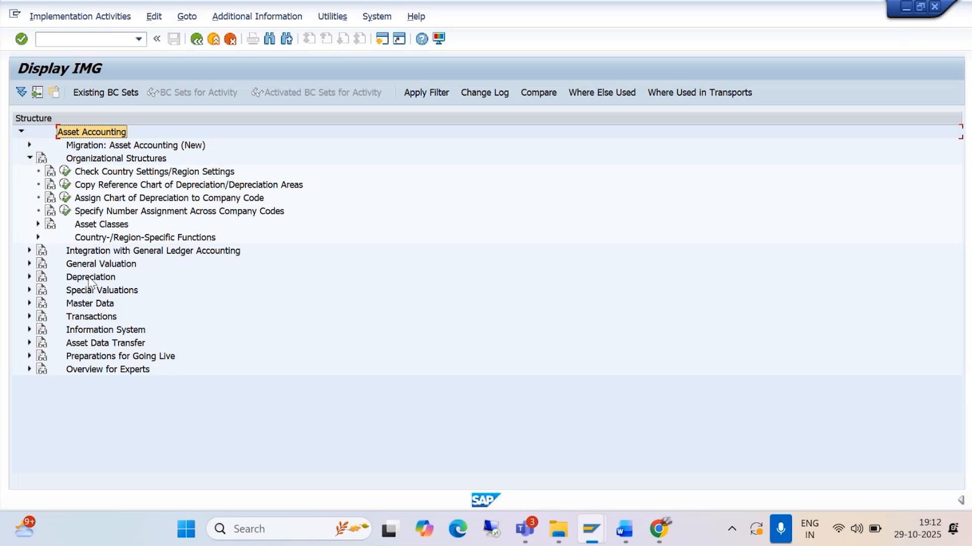
left_click(29, 264)
key("alt+Tab")
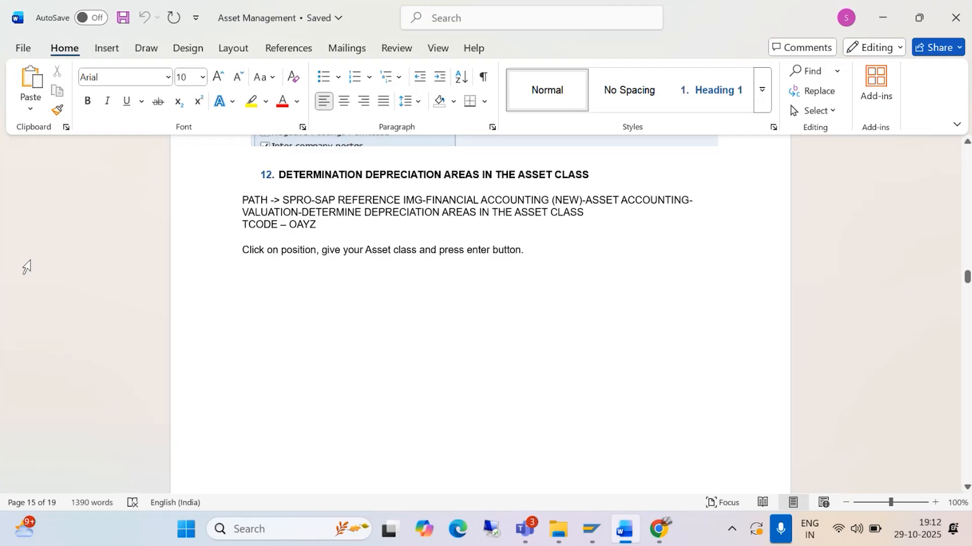
key("alt+Tab")
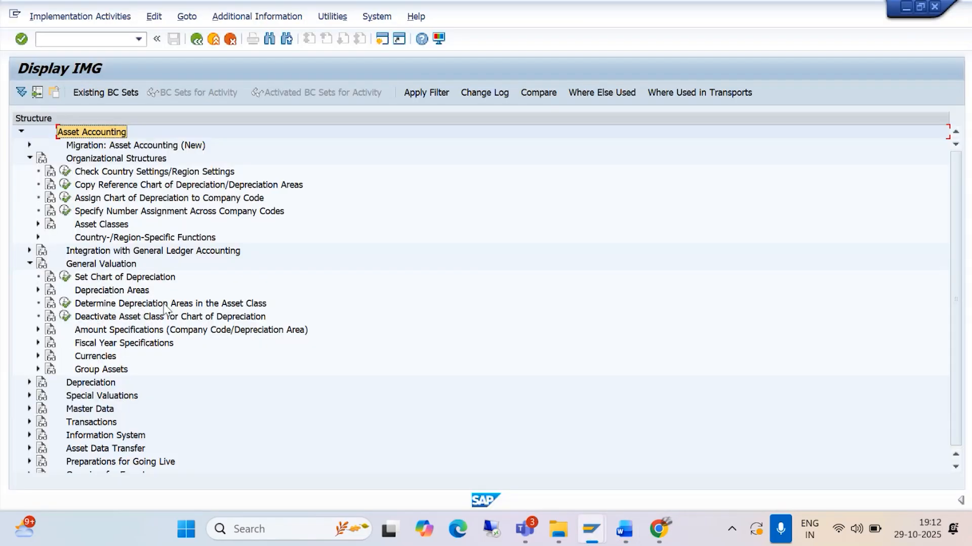
key("alt+Tab")
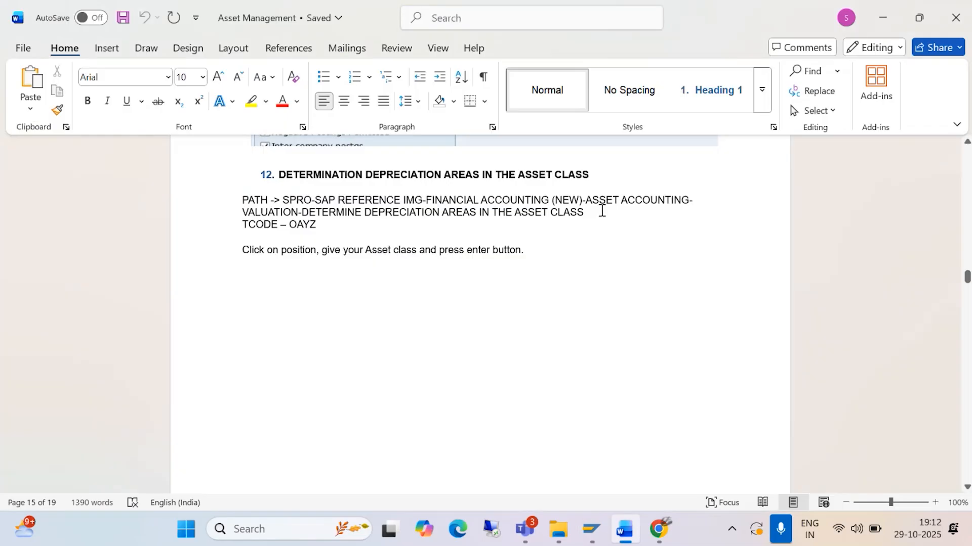
key("alt+Tab")
Step: Display the IMG activity key beside each activity in the tree
left_click(257, 19)
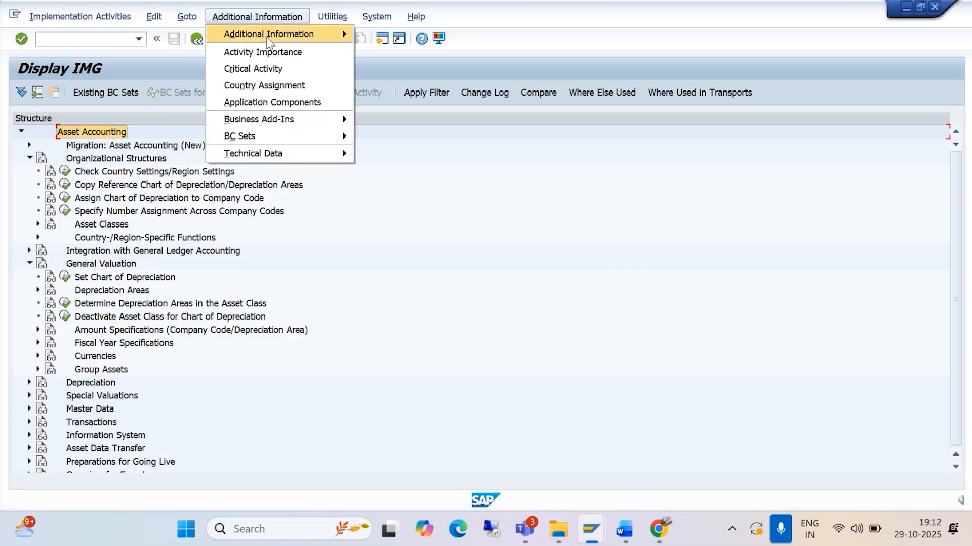
mouse_move(265, 34)
mouse_move(393, 49)
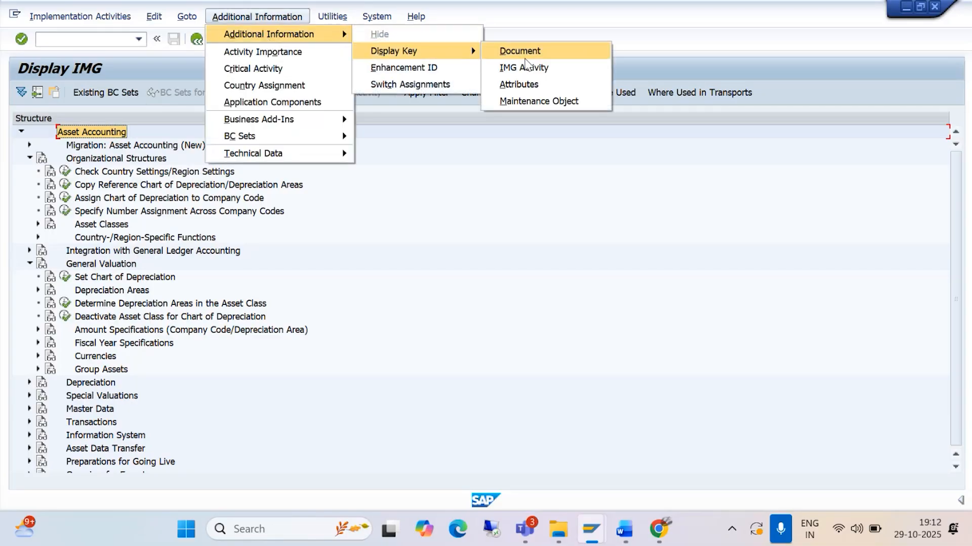
left_click(526, 68)
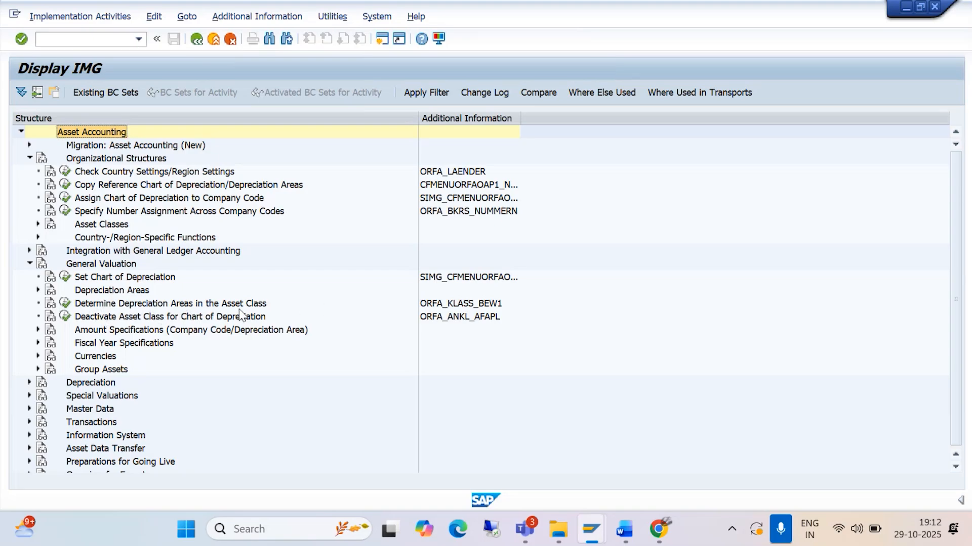
Step: Run Determine Depreciation Areas in the Asset Class, showing the 276-entry asset class overview
key("alt+Tab")
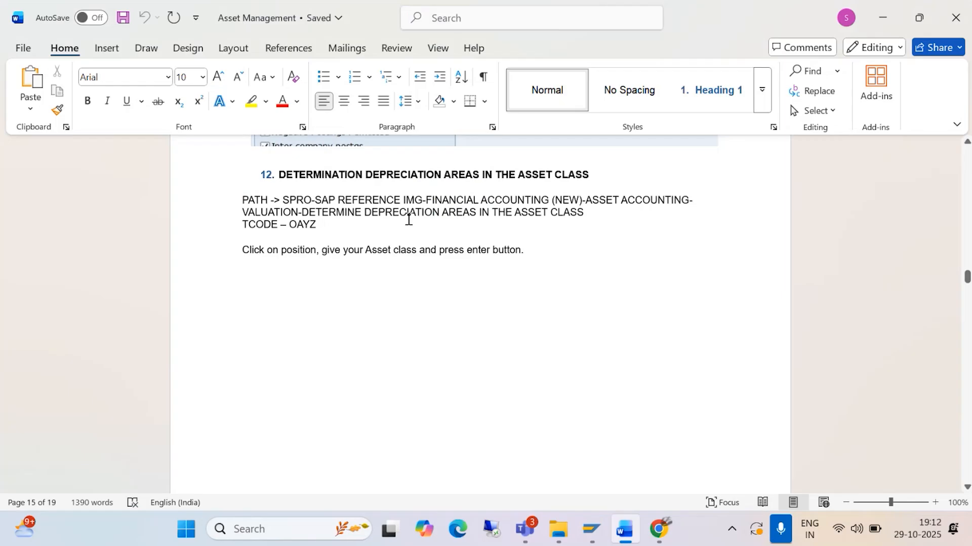
key("alt+Tab")
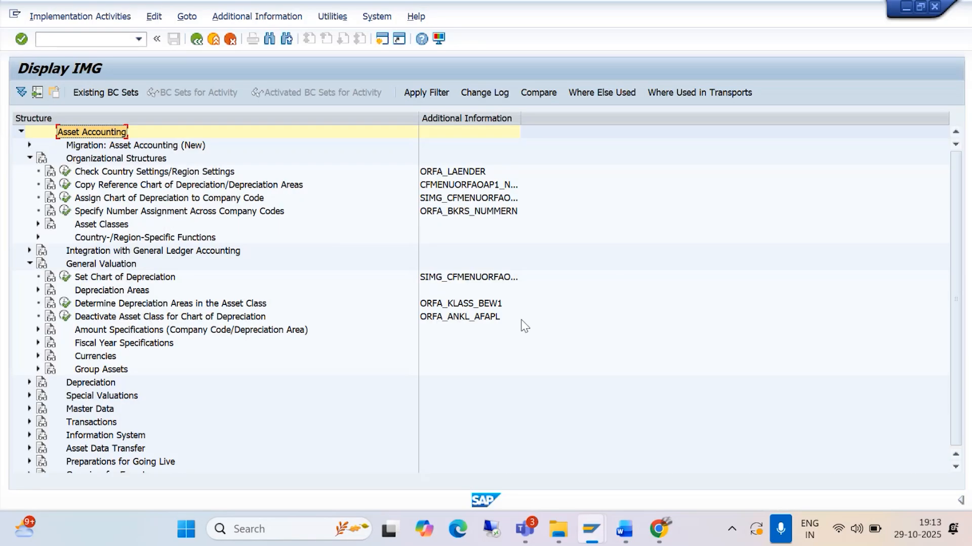
key("alt+Tab")
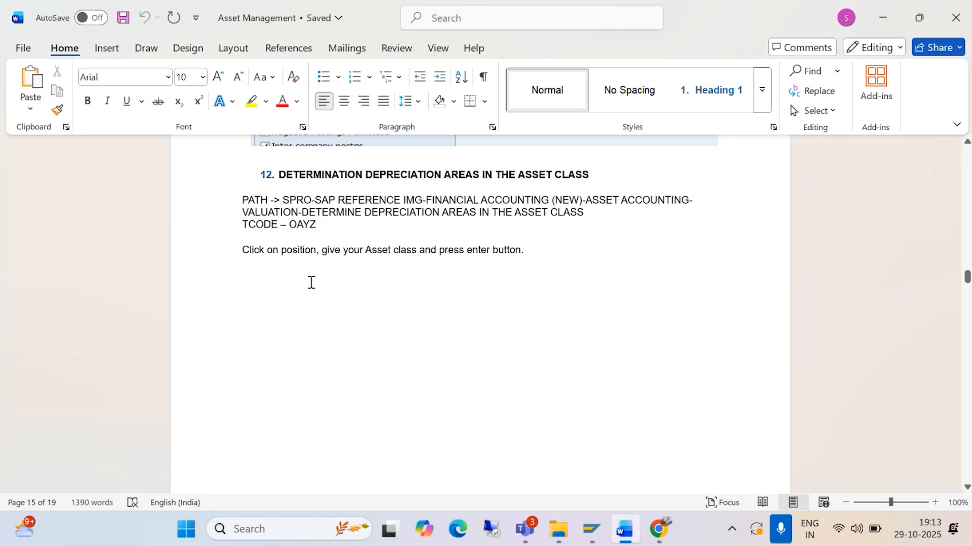
key("alt+Tab")
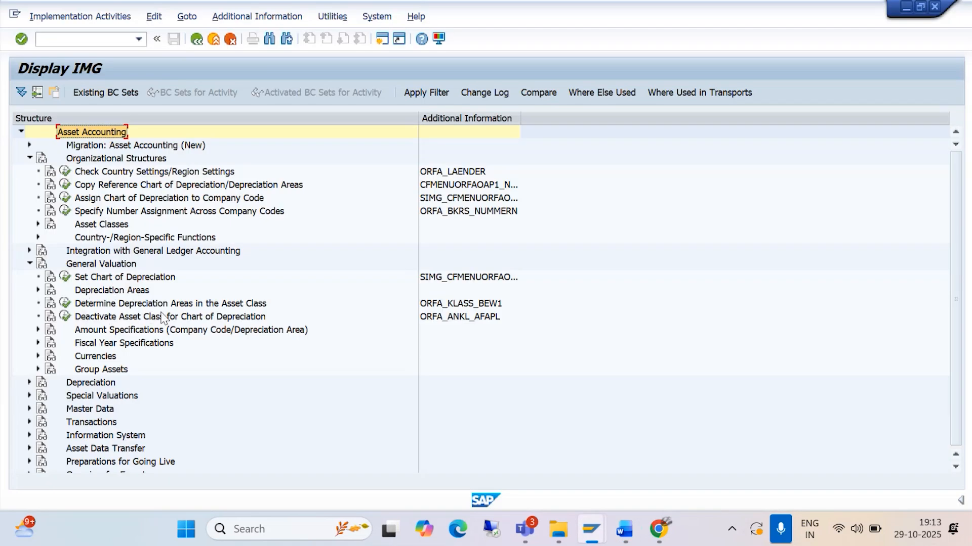
key("alt+Tab")
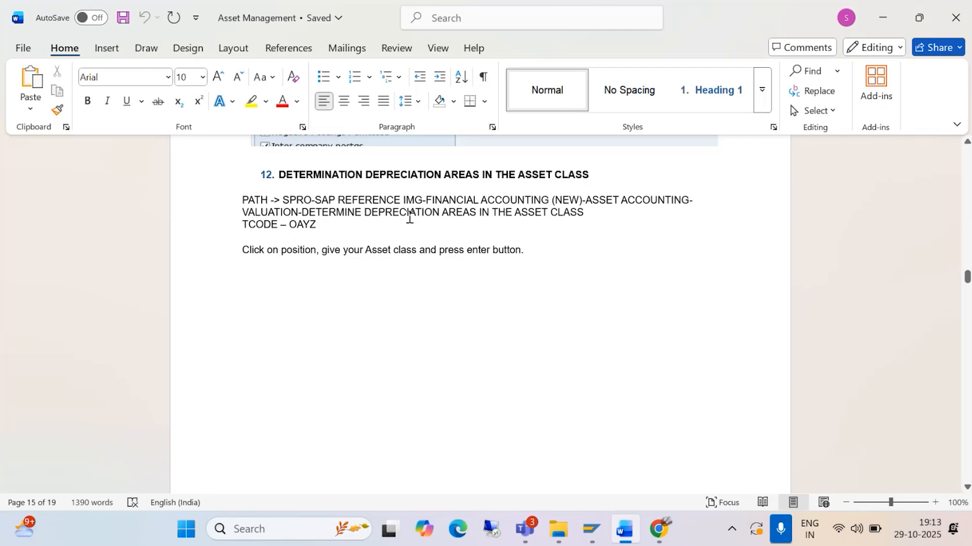
key("alt+Tab")
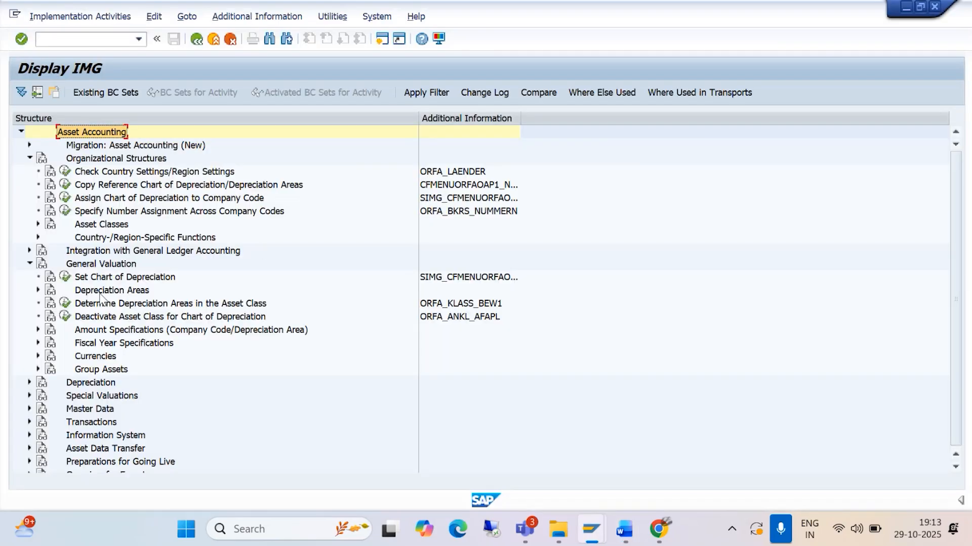
left_click(64, 303)
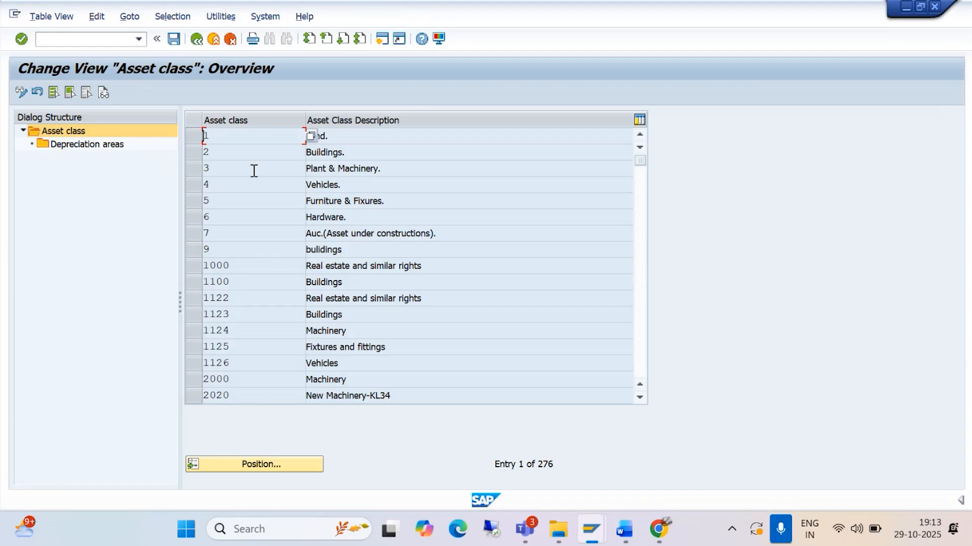
Step: After checking the Word notes, jump the asset class table to BAJP&M
key("alt+Tab")
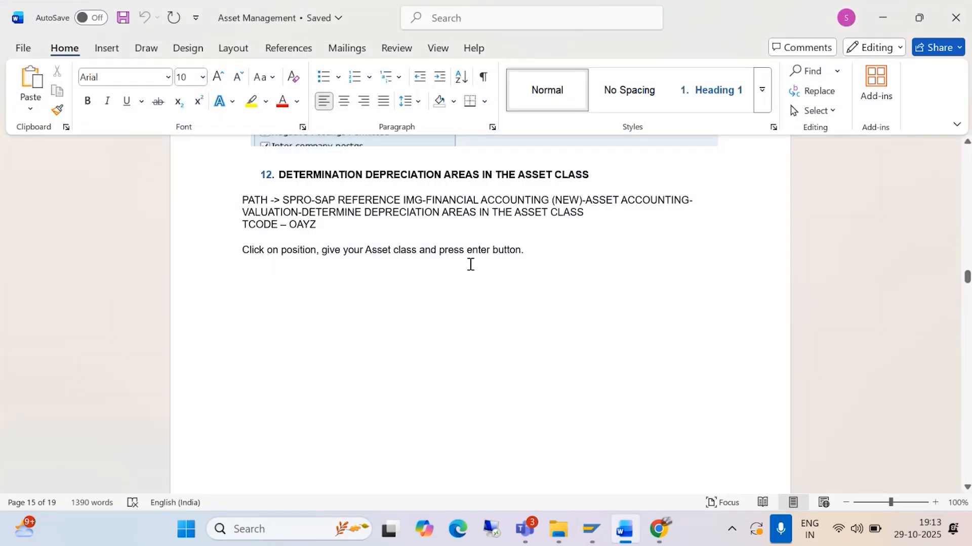
key("alt+Tab")
left_click(262, 466)
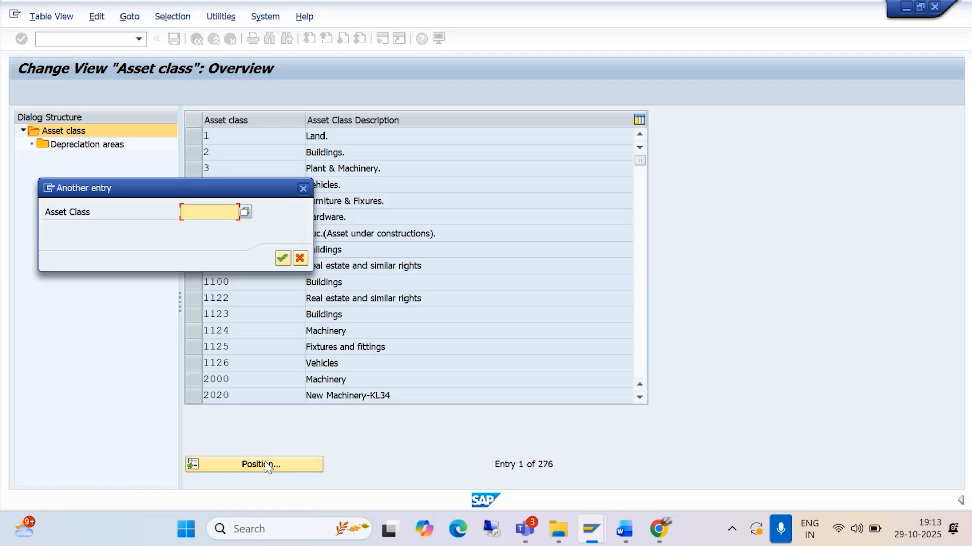
type("BAJ")
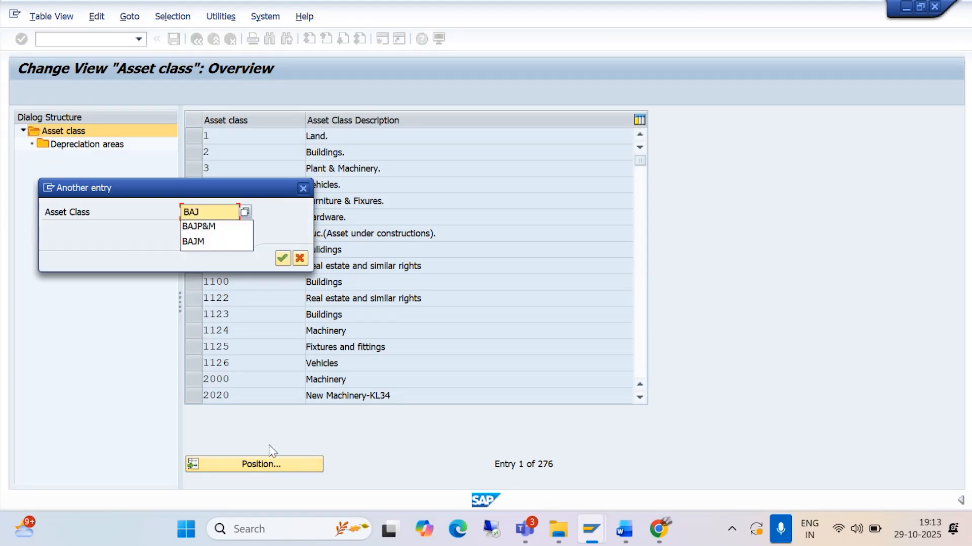
left_click(210, 230)
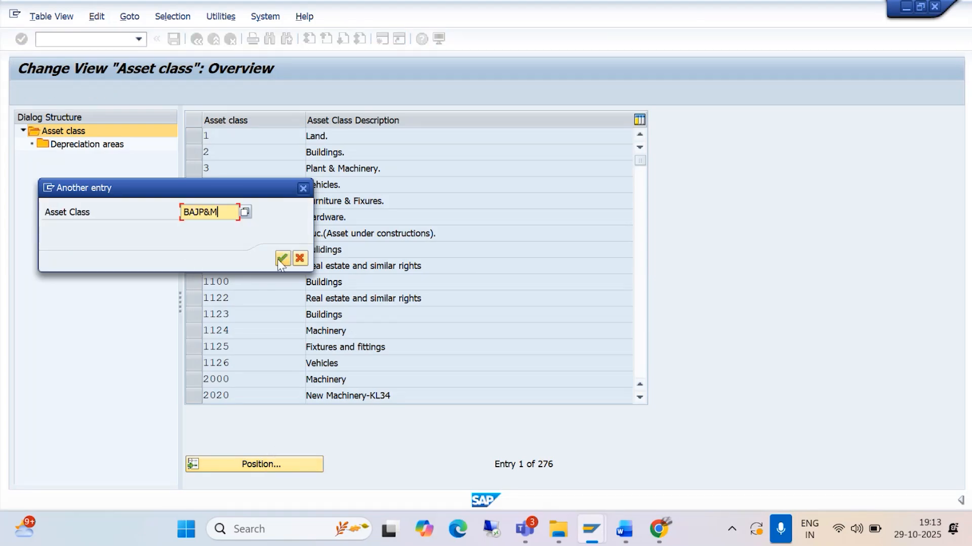
left_click(282, 258)
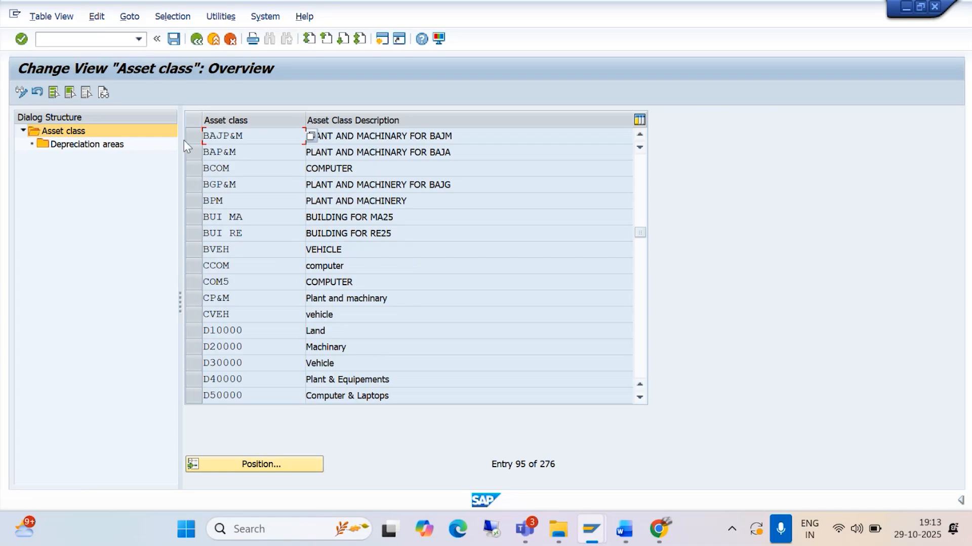
Step: Open the depreciation area details for BAJP&M, showing screen layout 2000
left_click(194, 136)
left_click(115, 146)
double_click(113, 146)
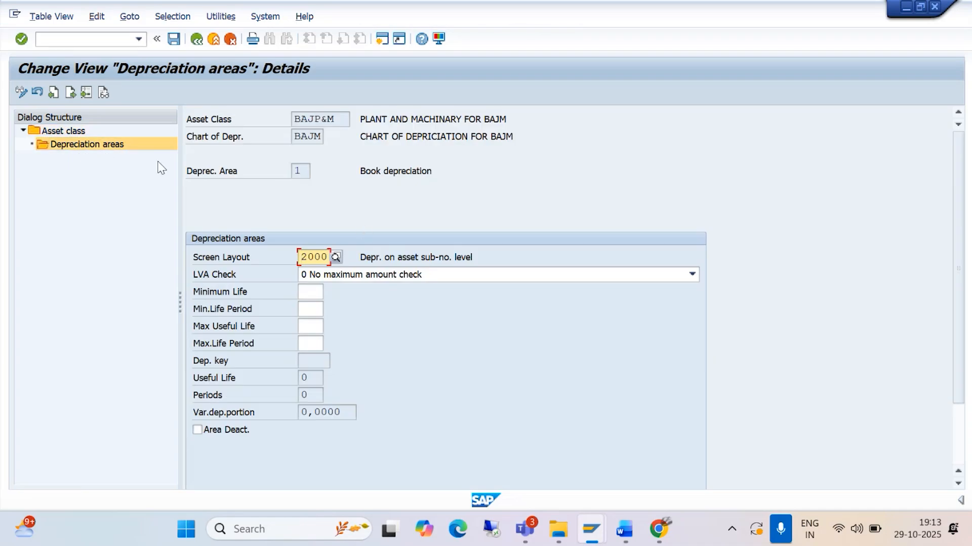
key("alt+Tab")
Step: Scroll the guide to section 13 on rounding (OAYO), comparing it with the SAP screen
scroll(354, 249, "down", 6)
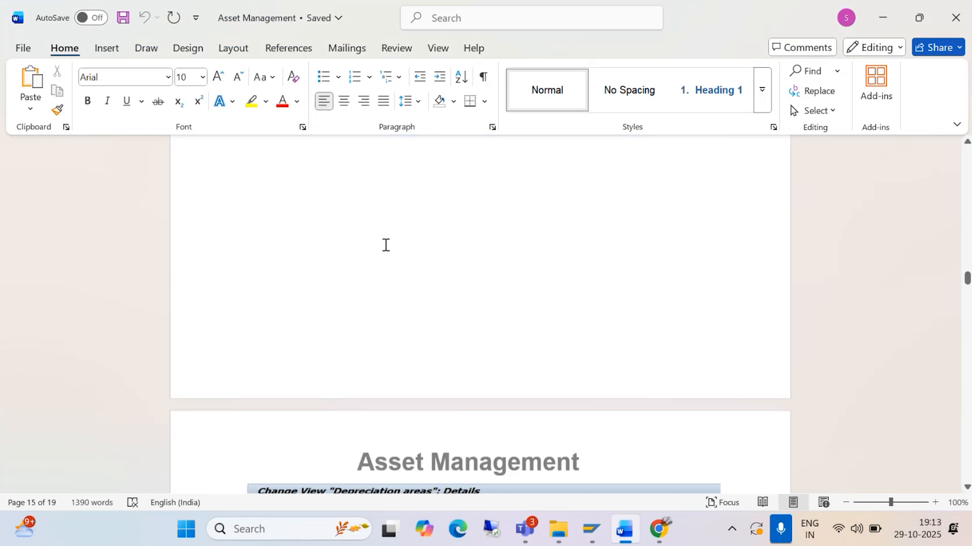
scroll(379, 248, "down", 3)
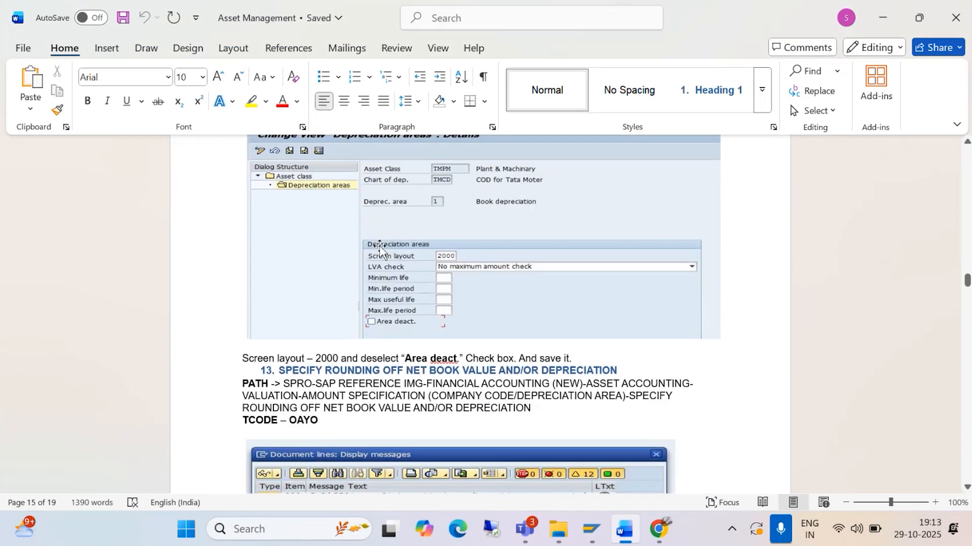
key("alt+Tab")
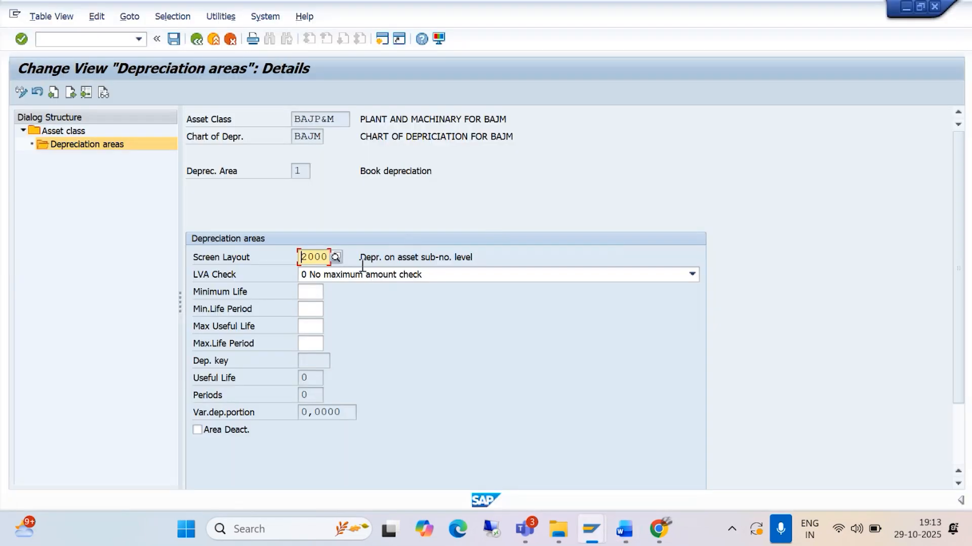
key("alt+Tab")
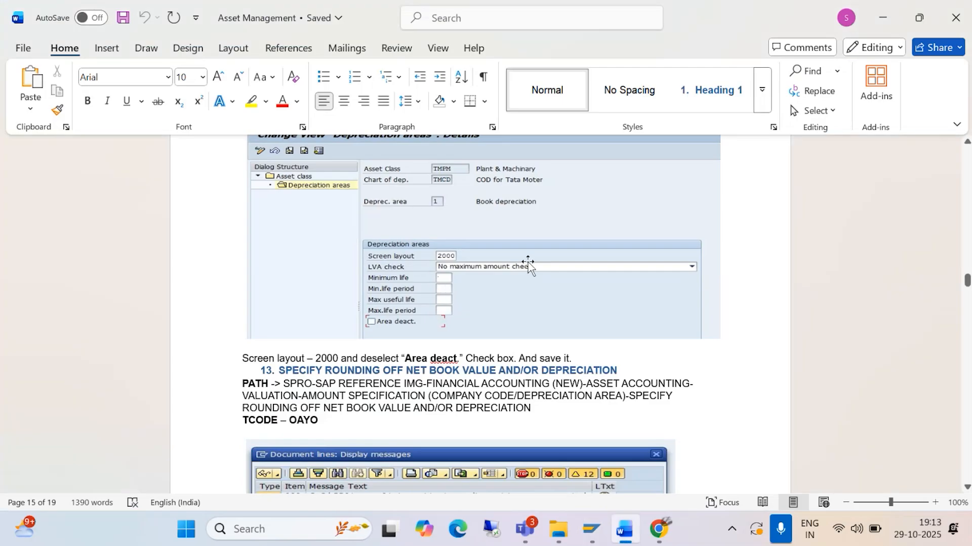
scroll(527, 256, "down", 2)
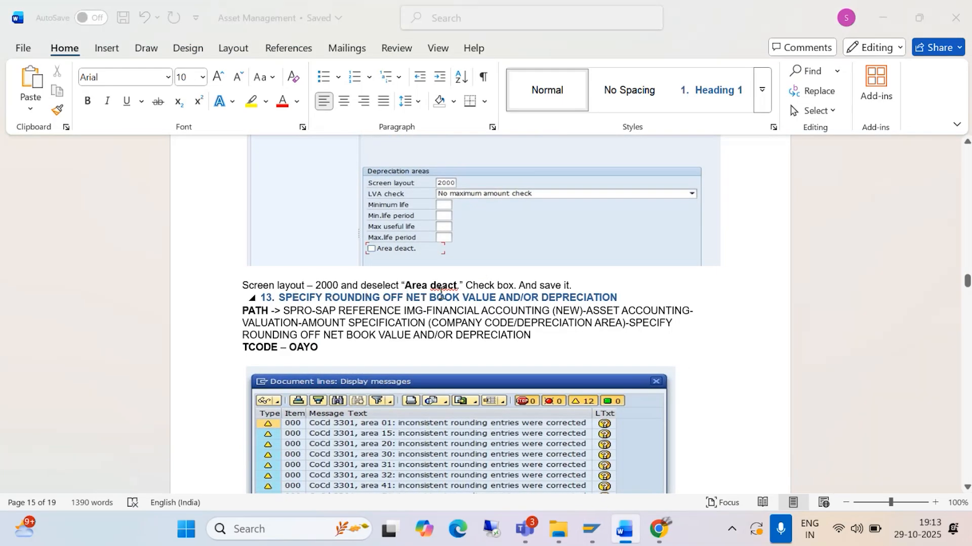
key("alt+Tab")
key("alt+Tab")
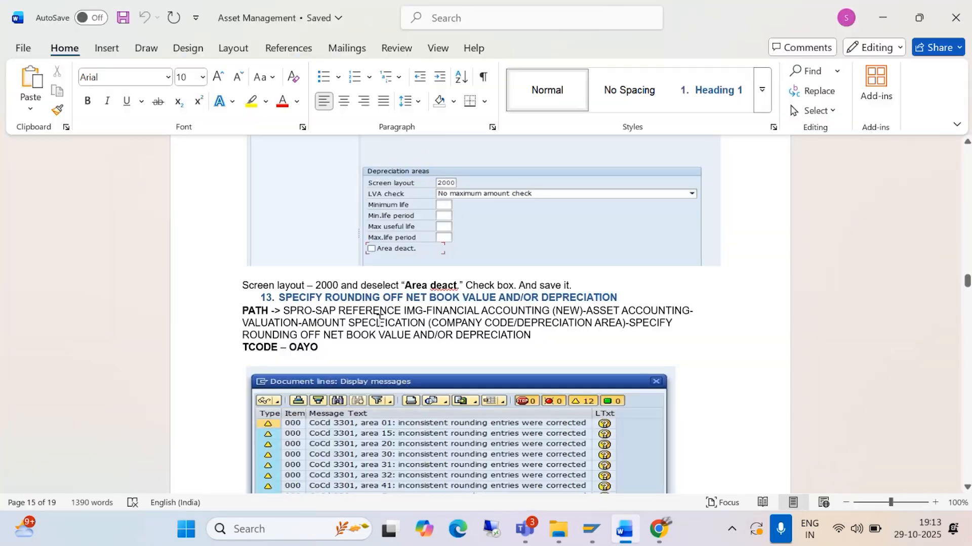
scroll(376, 323, "down", 4)
key("alt+Tab")
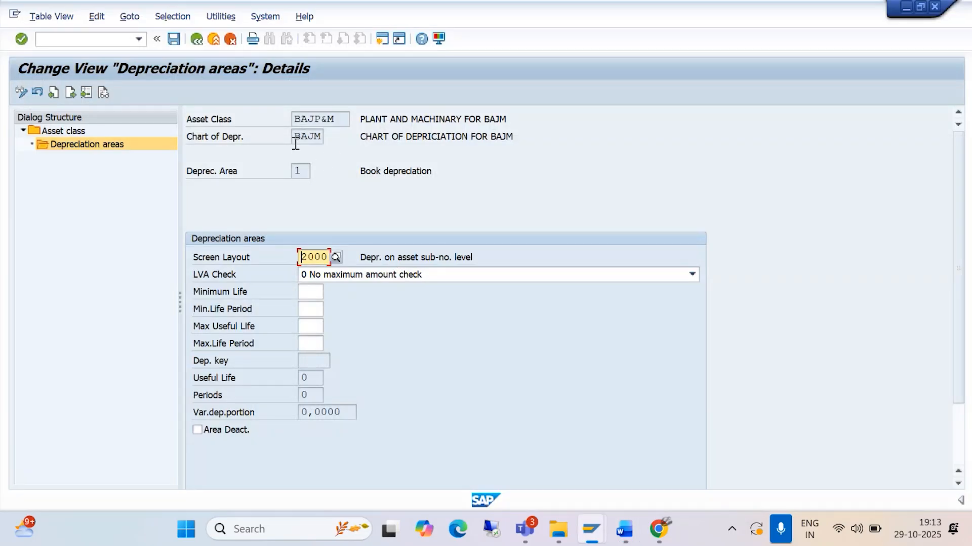
key("alt+Tab")
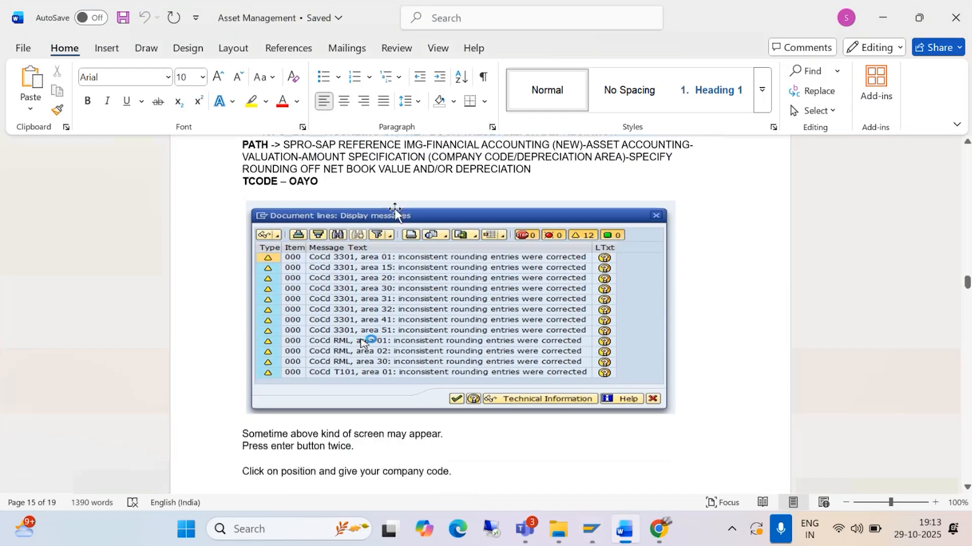
scroll(380, 202, "down", 6)
scroll(380, 203, "down", 2)
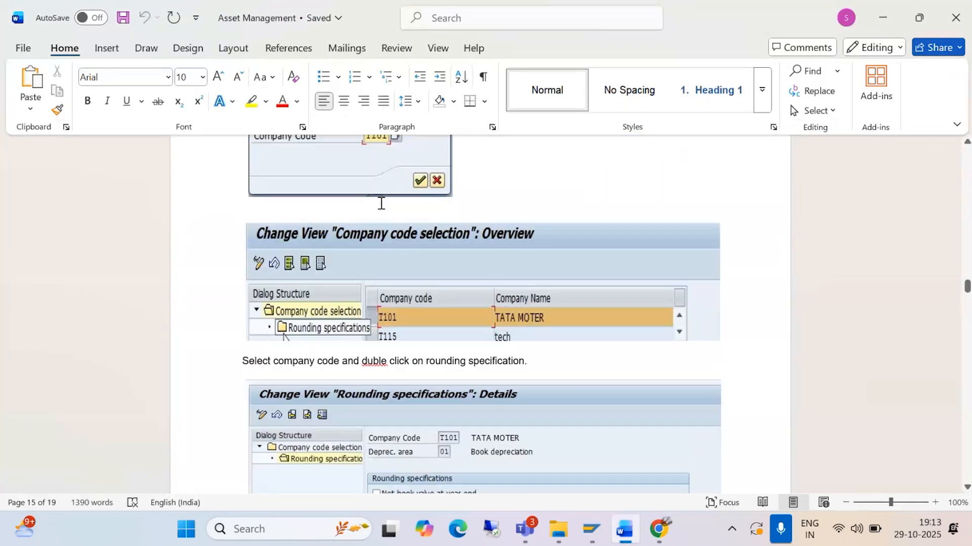
scroll(380, 219, "up", 4)
scroll(368, 236, "up", 5)
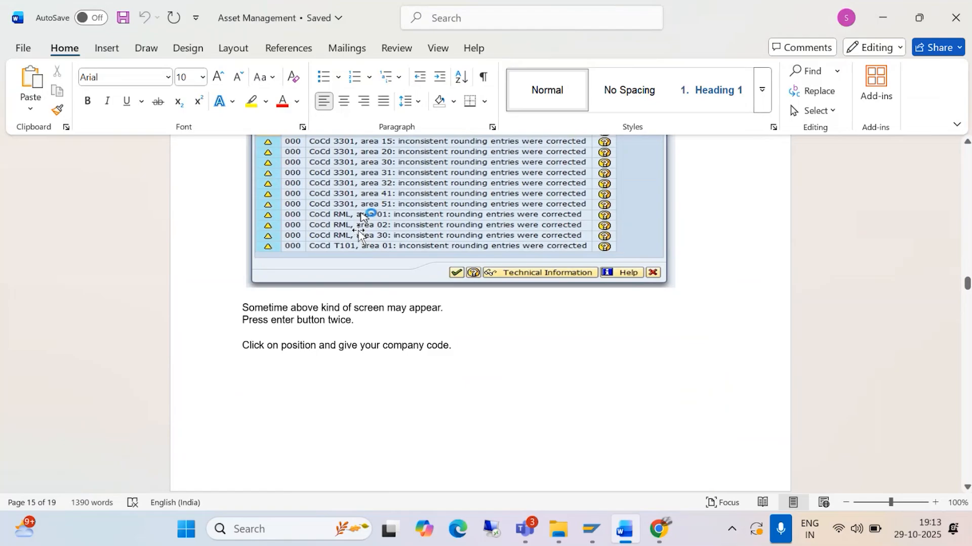
scroll(357, 234, "up", 4)
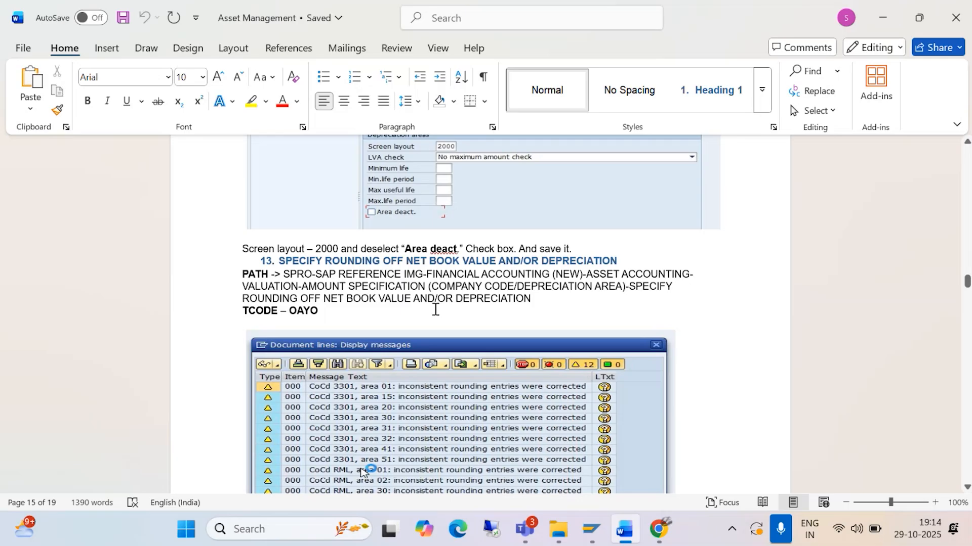
Step: Scroll through sections 14–17 on depreciation methods, then back to section 12 (OAYZ)
scroll(435, 310, "down", 10)
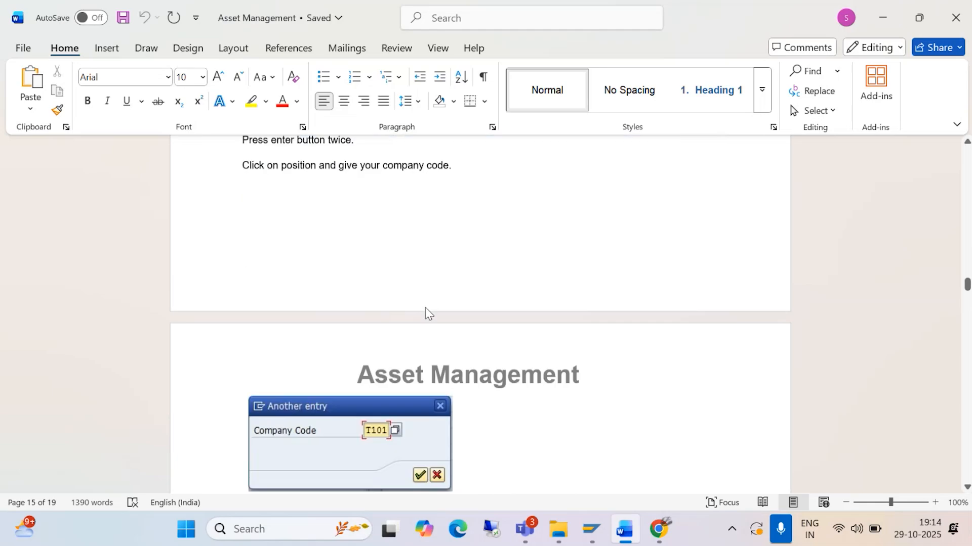
scroll(425, 308, "down", 10)
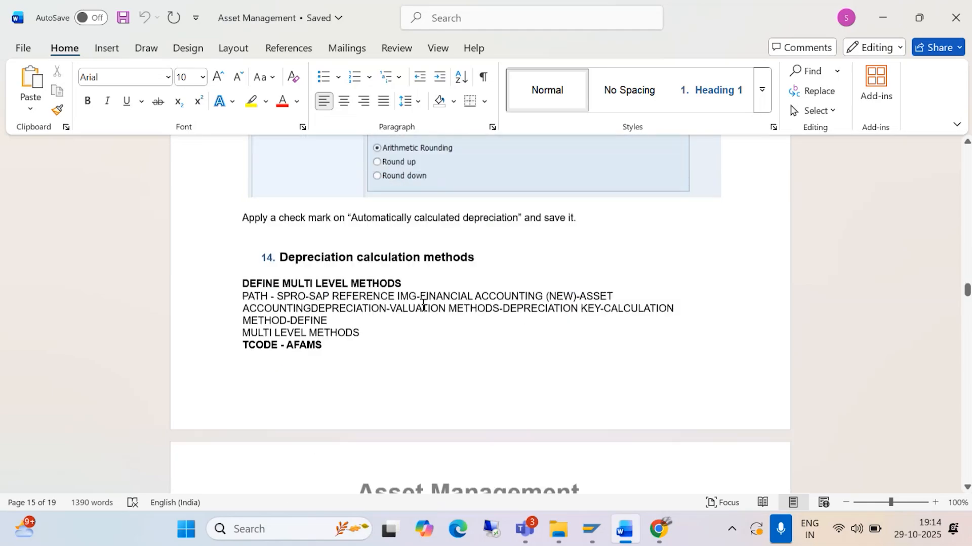
scroll(423, 305, "down", 10)
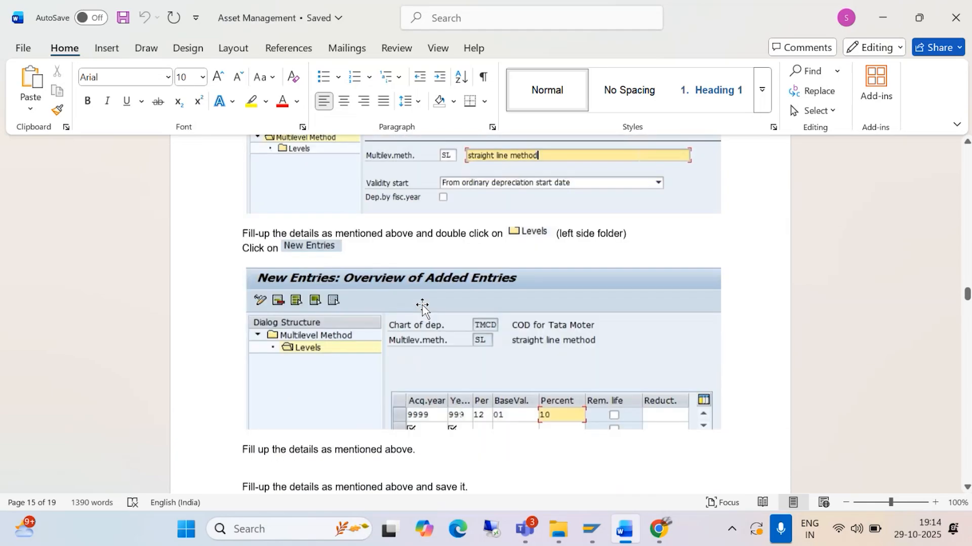
scroll(423, 305, "down", 10)
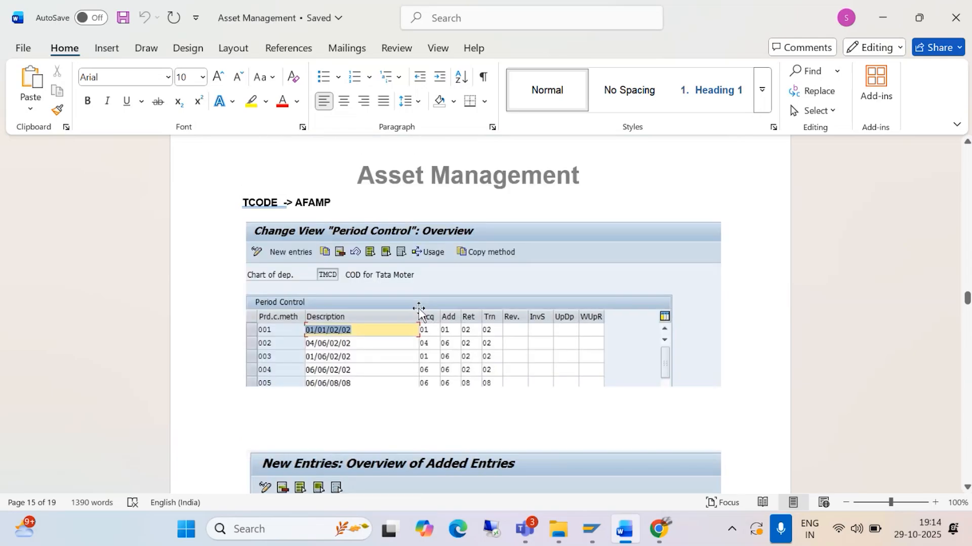
scroll(419, 310, "down", 5)
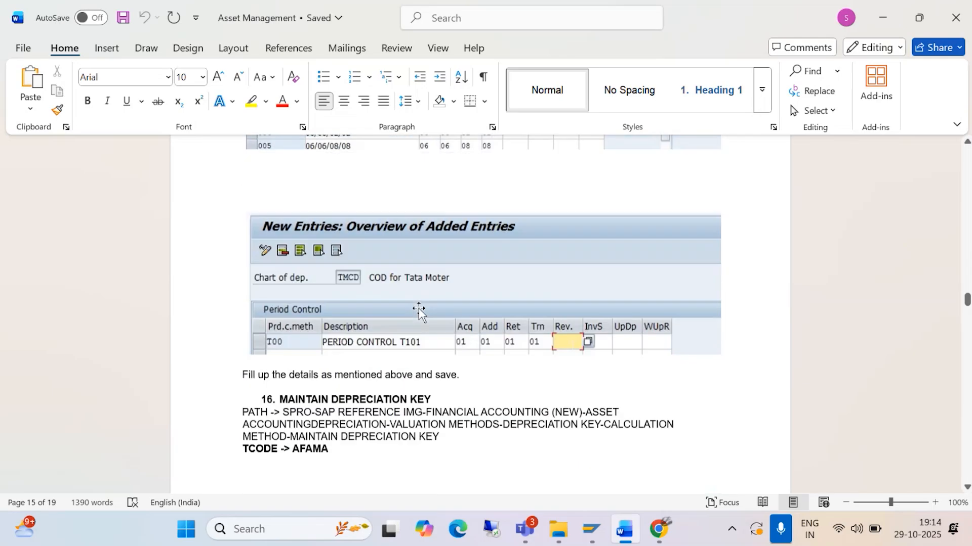
scroll(419, 310, "down", 10)
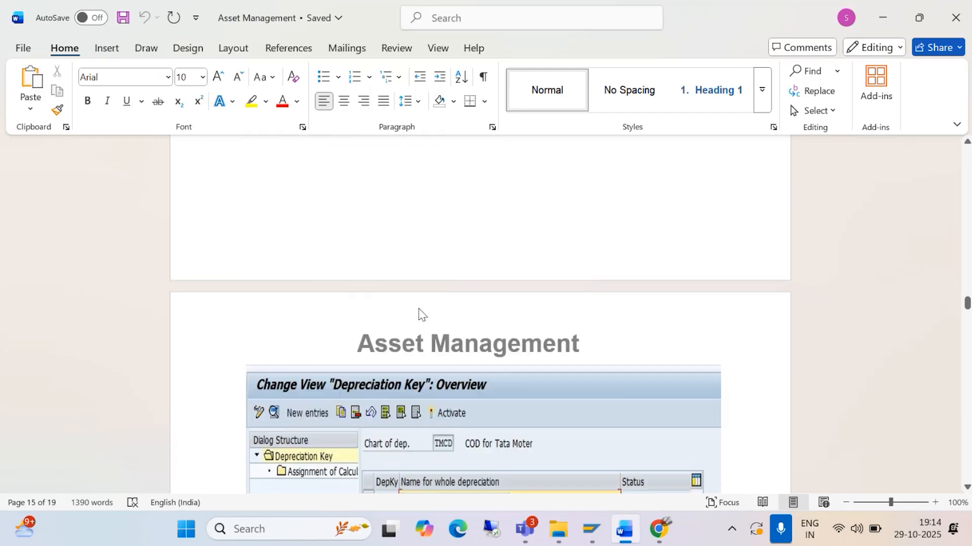
scroll(419, 310, "down", 15)
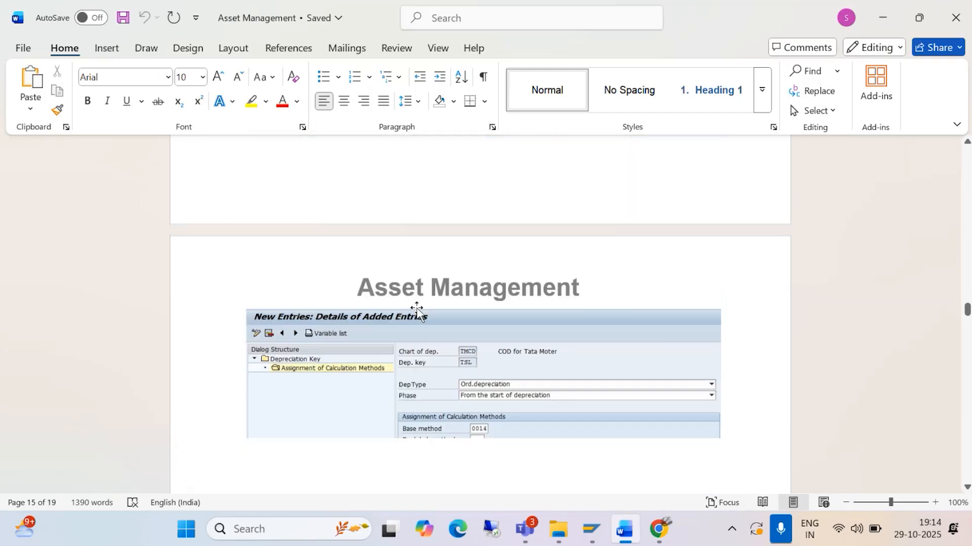
scroll(417, 312, "down", 5)
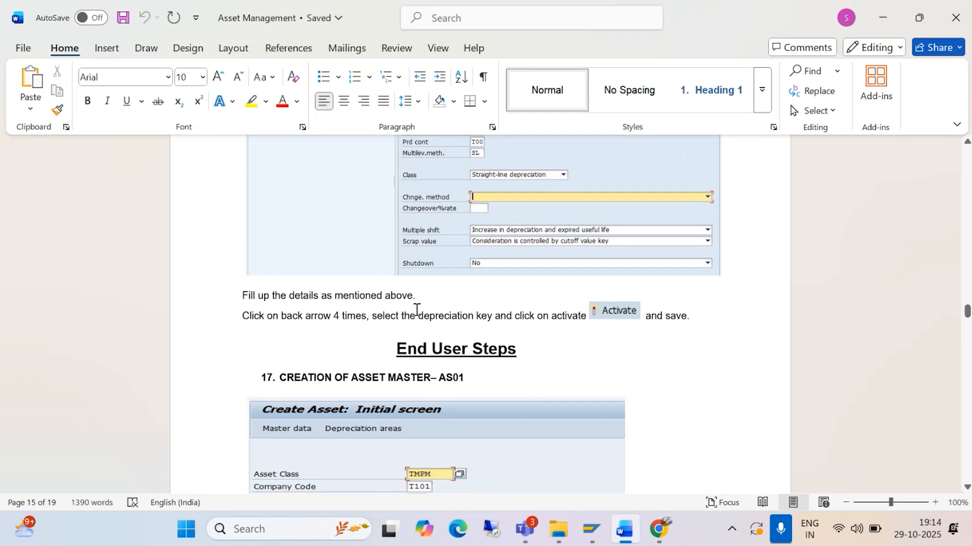
scroll(416, 309, "up", 6)
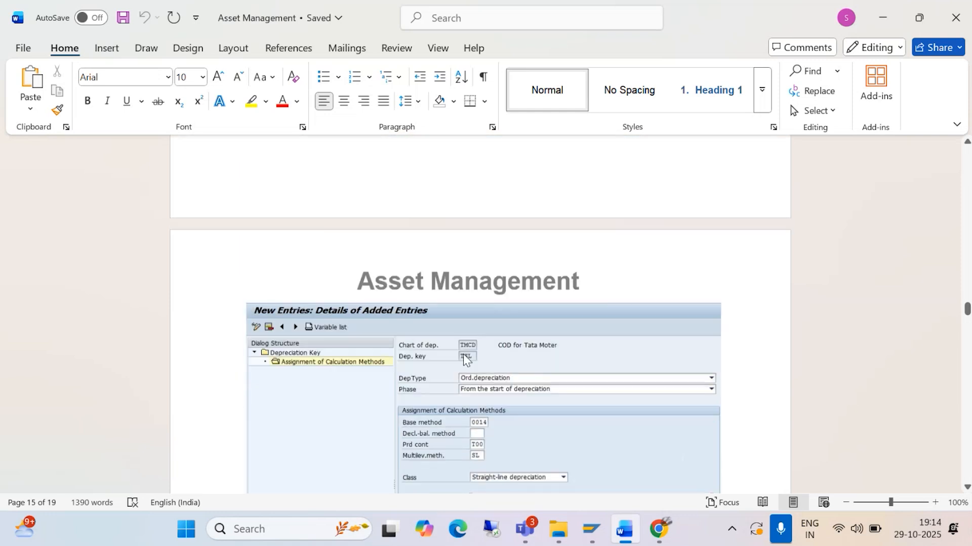
scroll(463, 354, "up", 9)
scroll(433, 341, "up", 10)
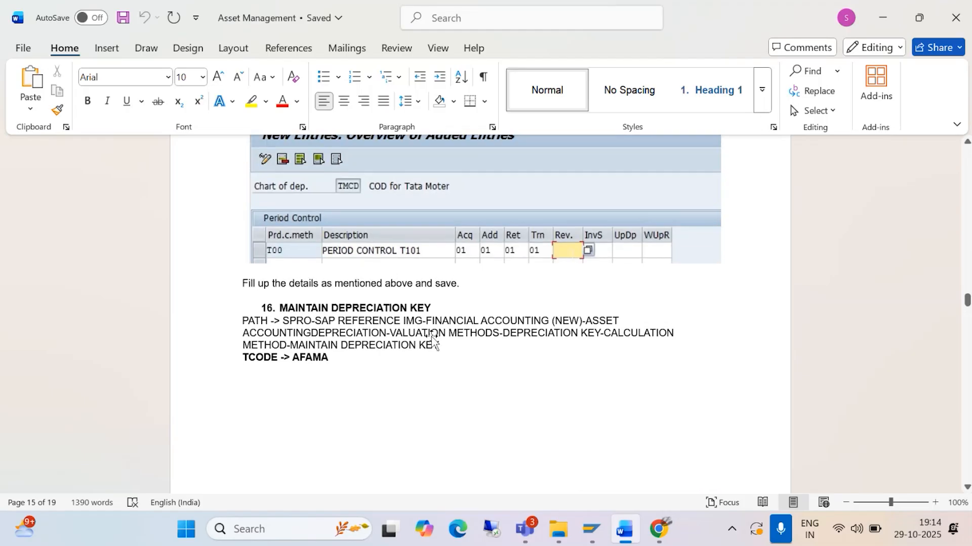
scroll(432, 340, "up", 10)
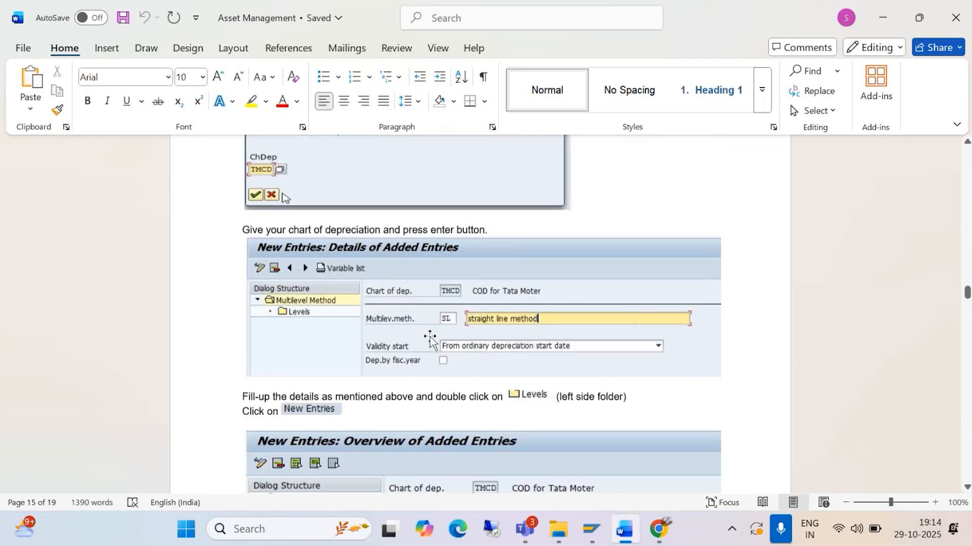
scroll(431, 339, "up", 15)
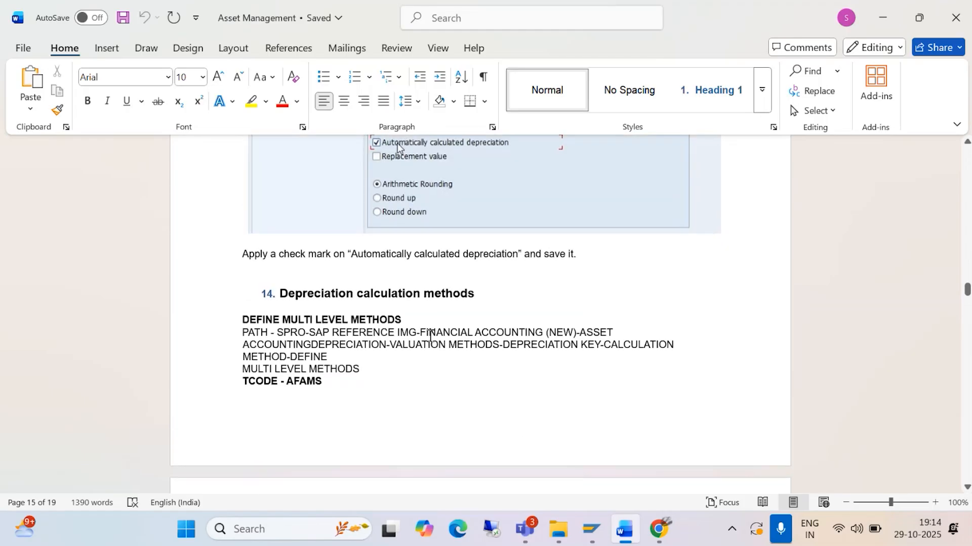
scroll(430, 336, "up", 15)
scroll(425, 324, "up", 15)
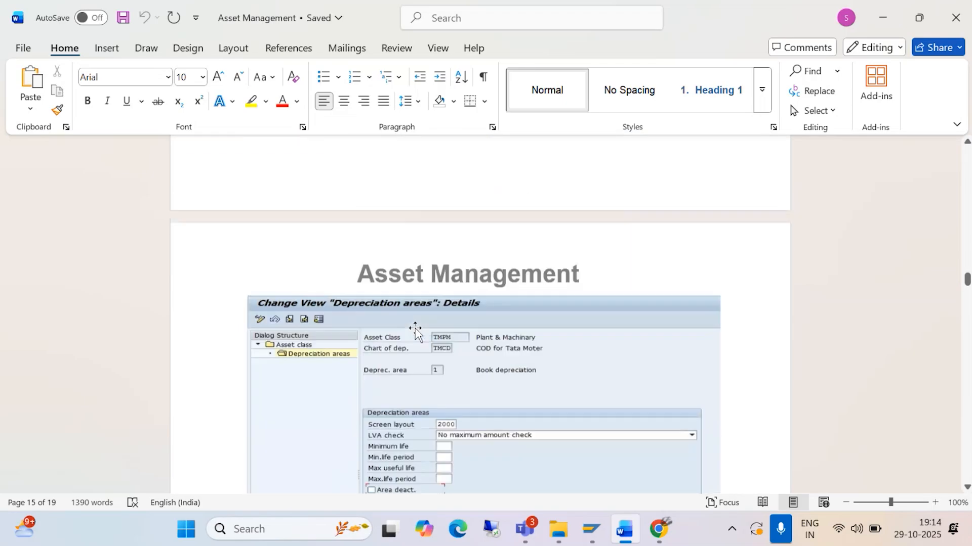
scroll(414, 330, "up", 8)
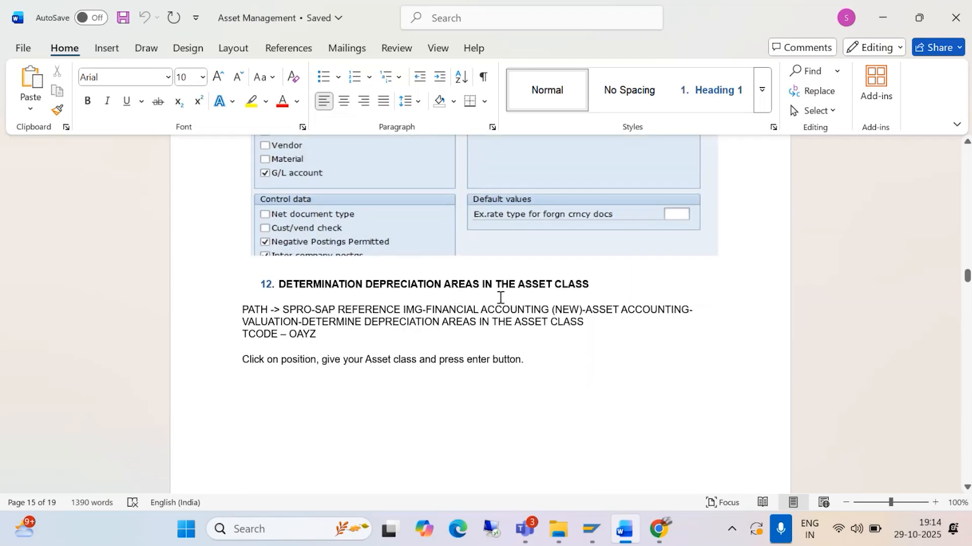
scroll(346, 317, "up", 8)
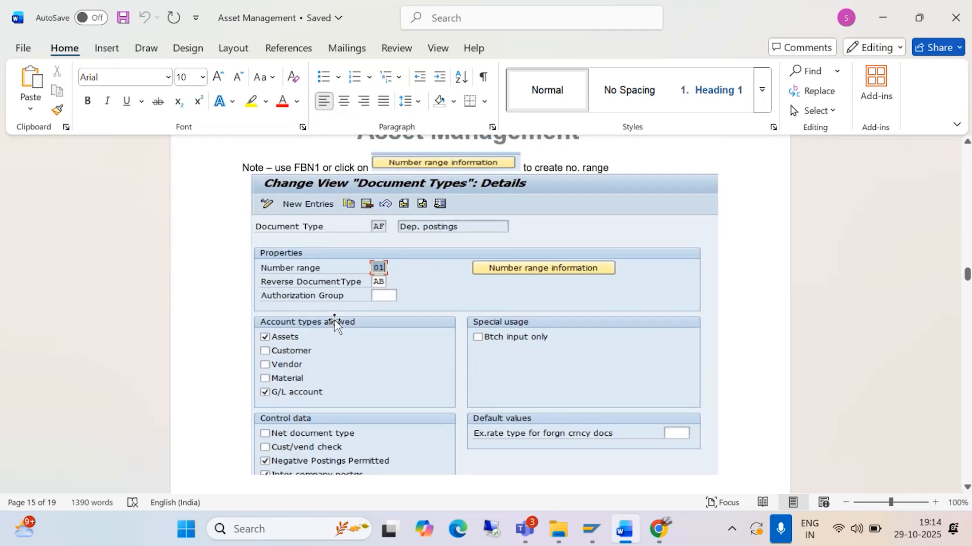
scroll(335, 324, "down", 8)
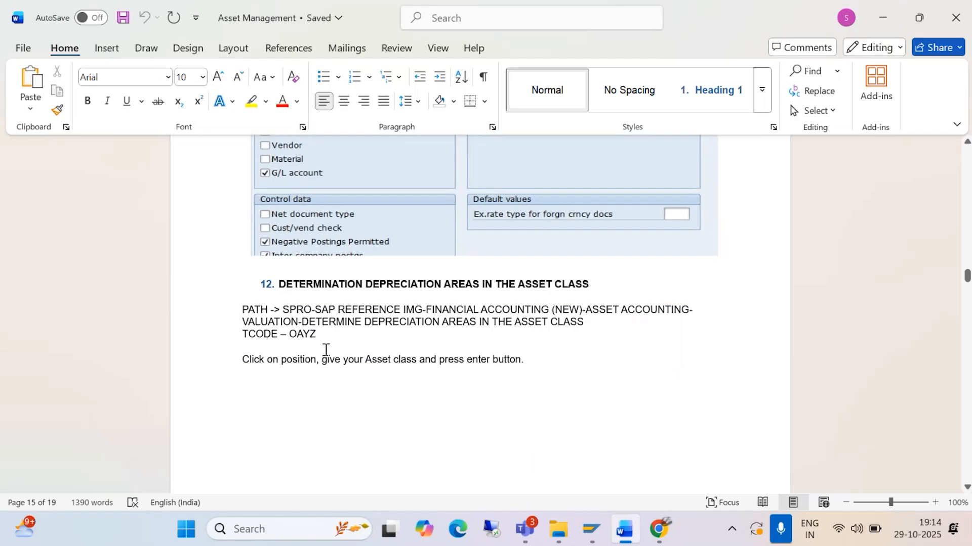
Step: Return to the asset class list, jump to BAJP&M and show its depreciation areas
key("alt+Tab")
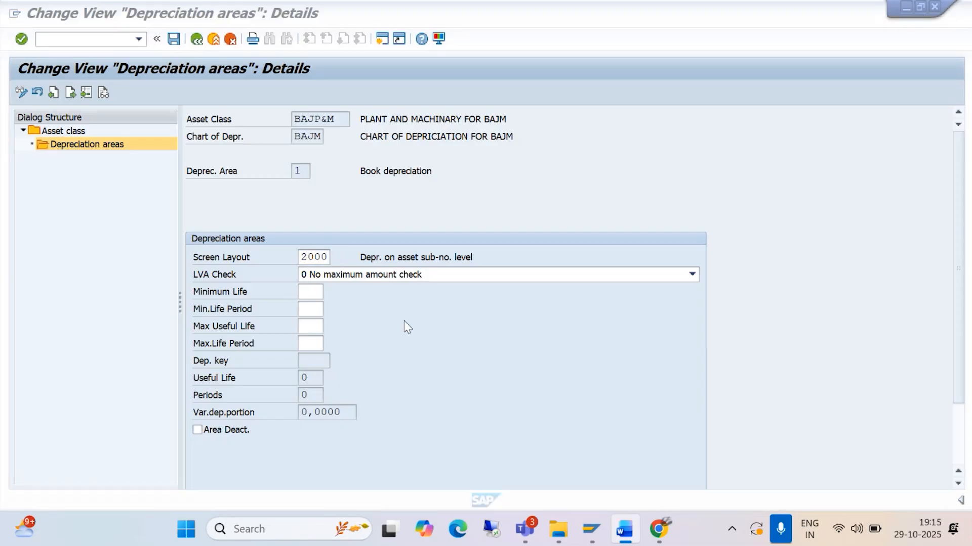
left_click(55, 41)
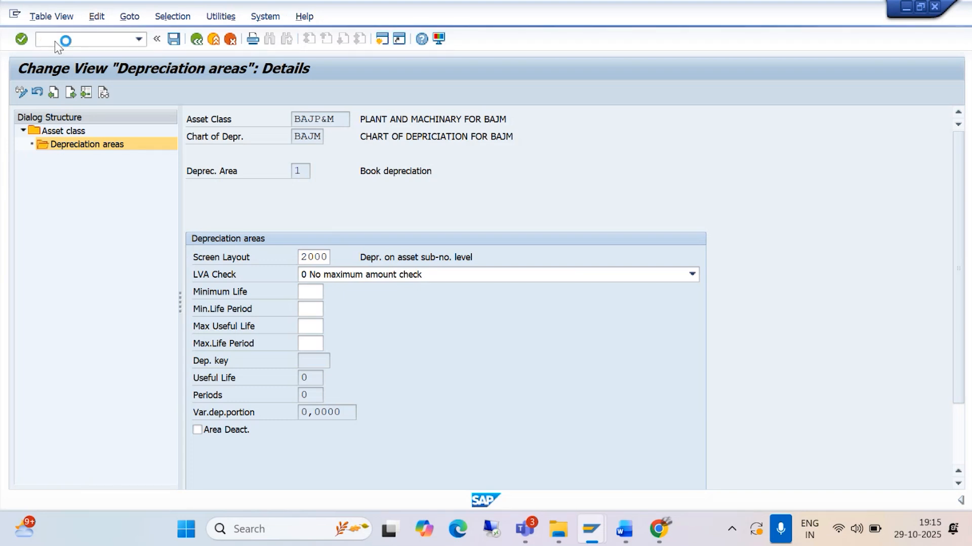
double_click(63, 131)
left_click(236, 463)
type("BA")
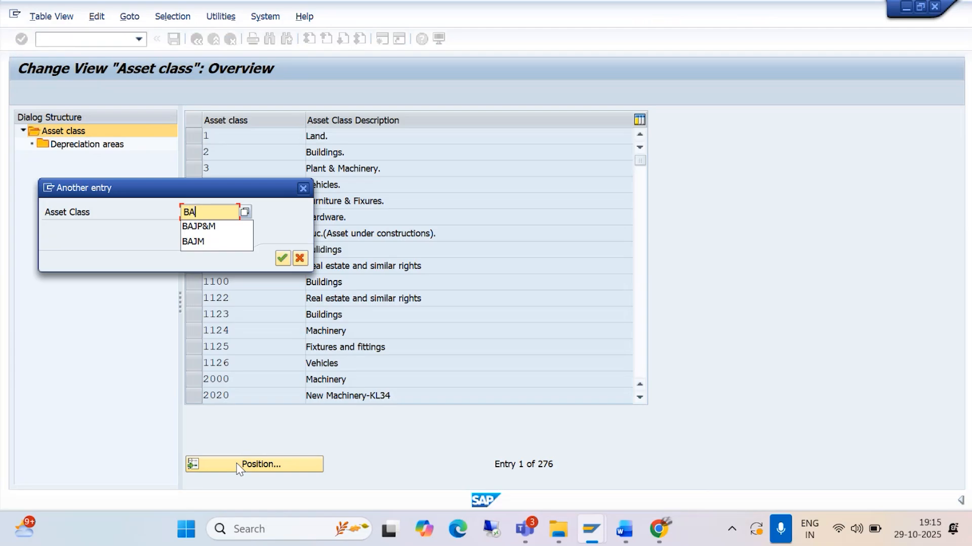
type("J")
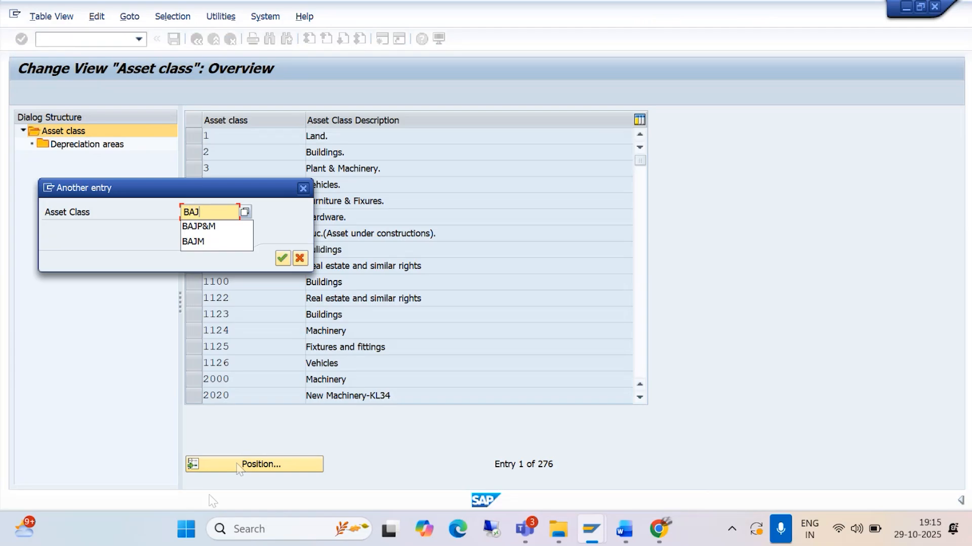
left_click(208, 227)
left_click(283, 259)
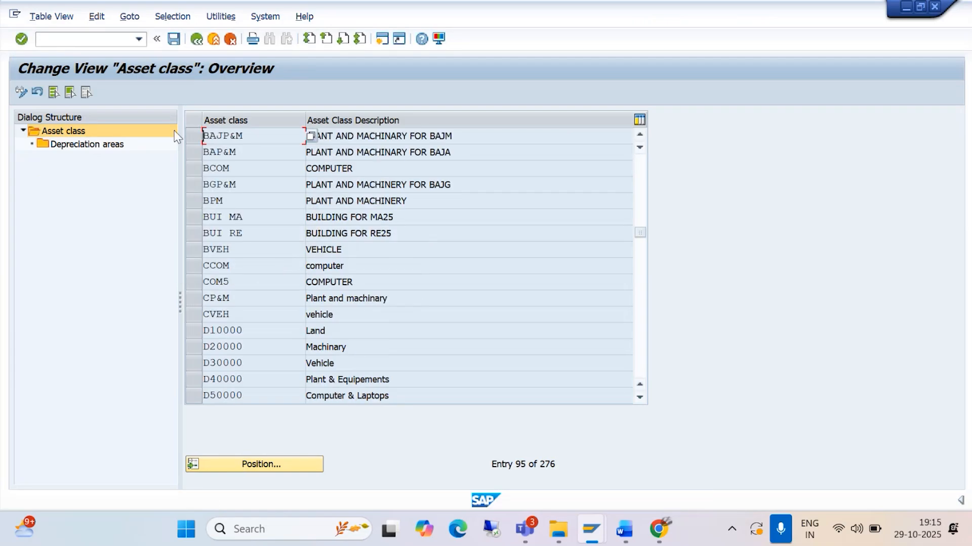
left_click(192, 137)
left_click(75, 146)
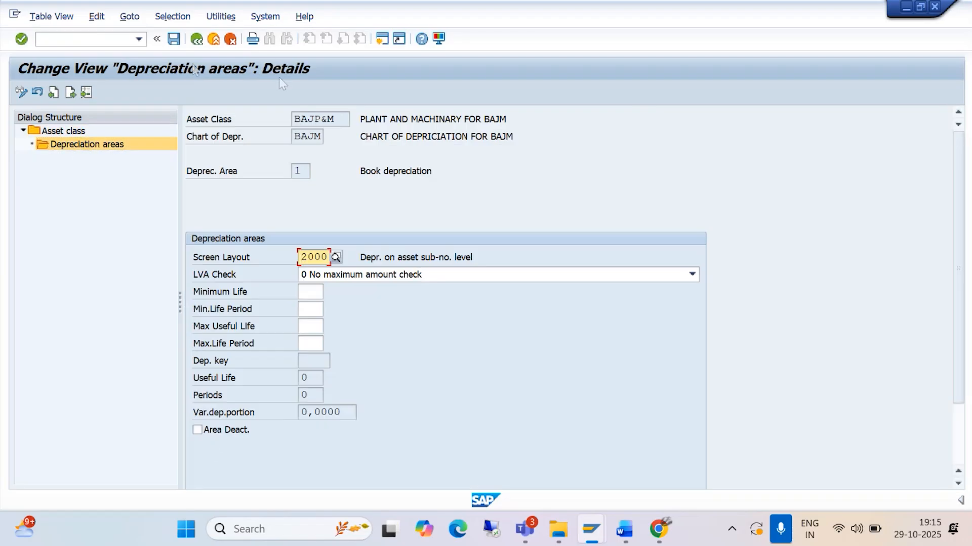
Step: Reopen BAJP&M's depreciation area details to confirm screen layout 2000
left_click(202, 41)
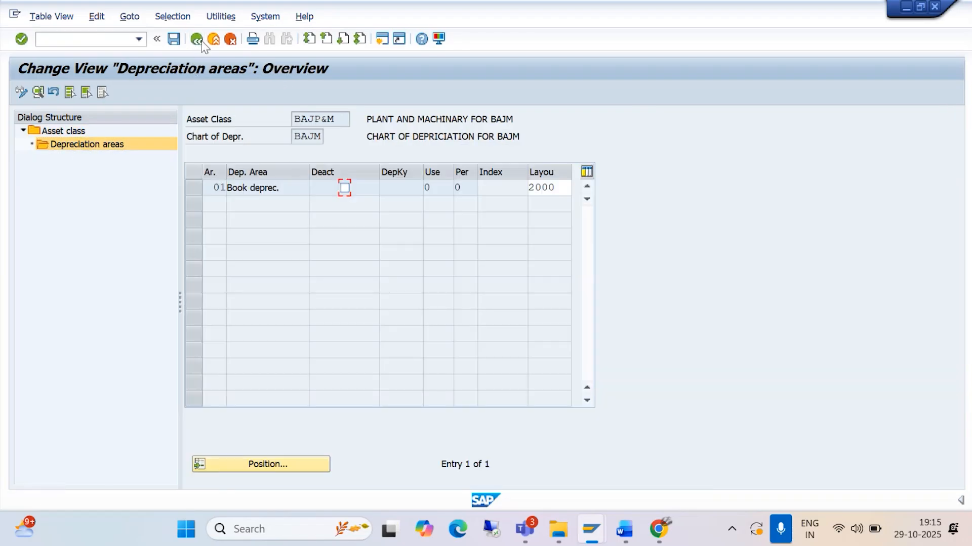
left_click(202, 42)
key("alt+Tab")
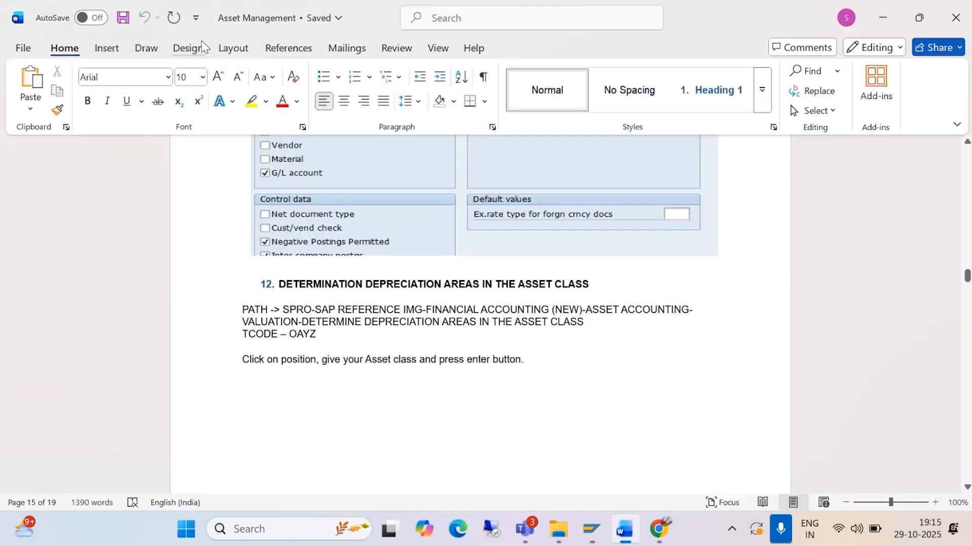
key("alt+Tab")
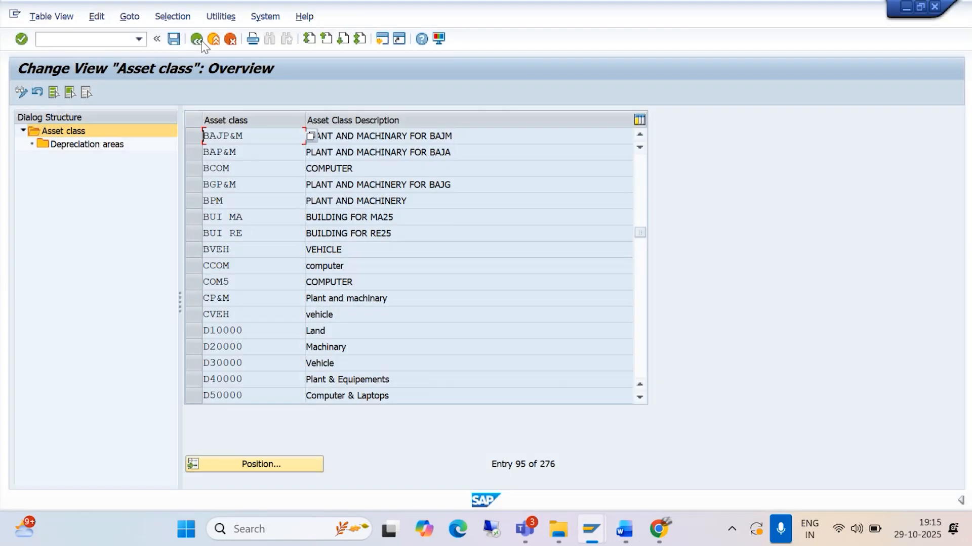
left_click(193, 139)
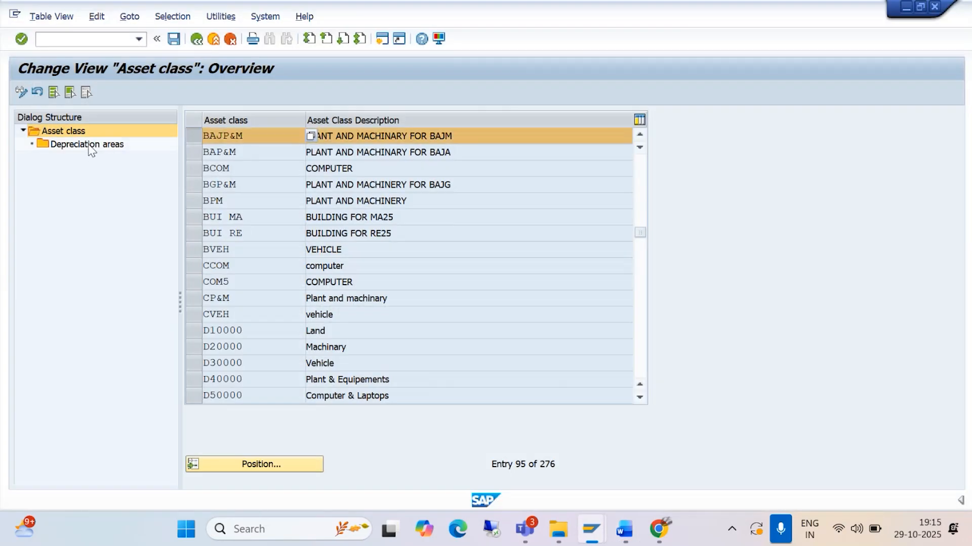
double_click(89, 146)
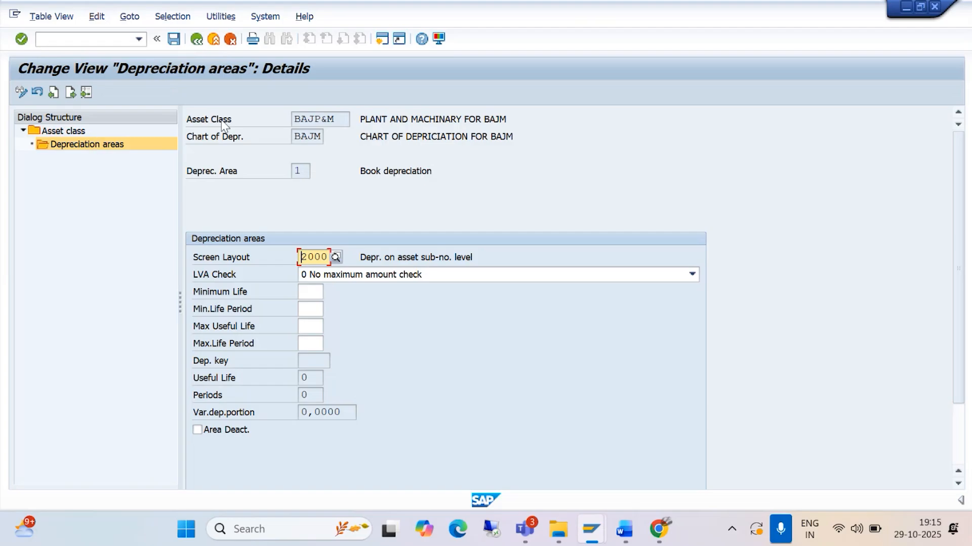
Step: Back out to SAP Easy Access and start entering the OAYO transaction code
left_click(197, 40)
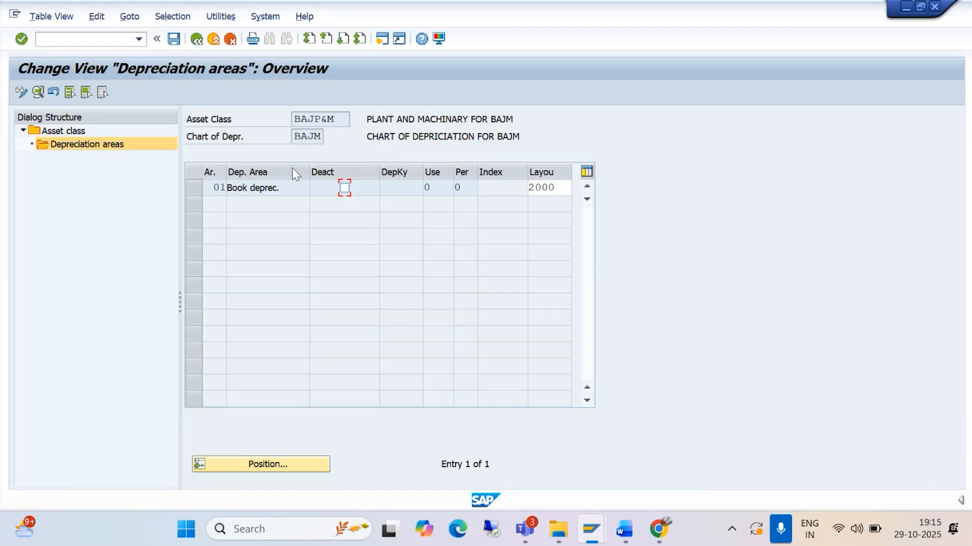
left_click(196, 39)
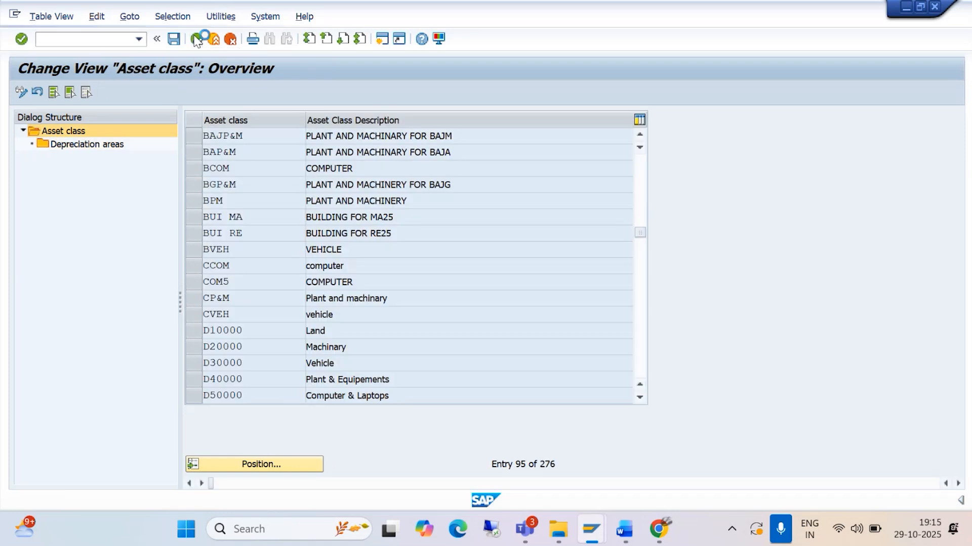
left_click(197, 40)
key("alt+Tab")
scroll(329, 218, "down", 10)
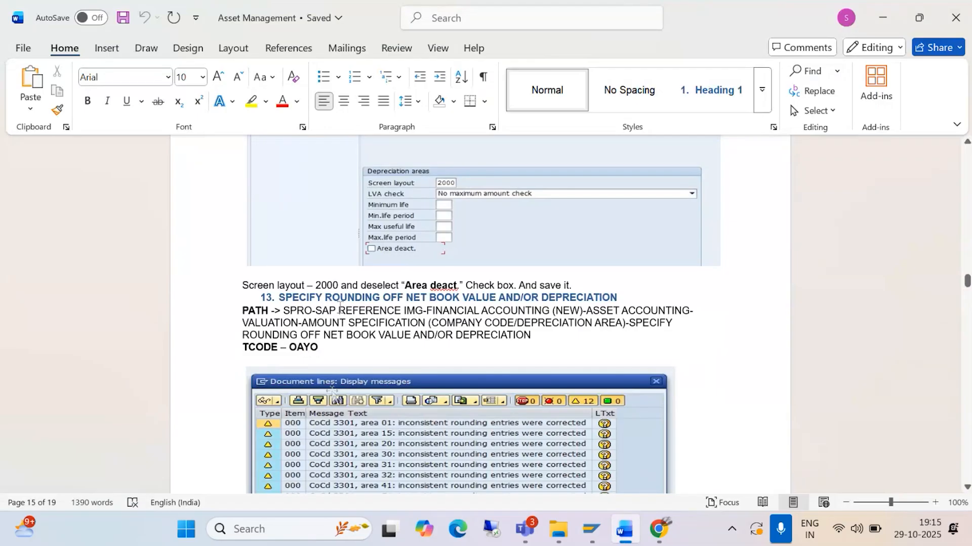
key("alt+Tab")
type("/NO")
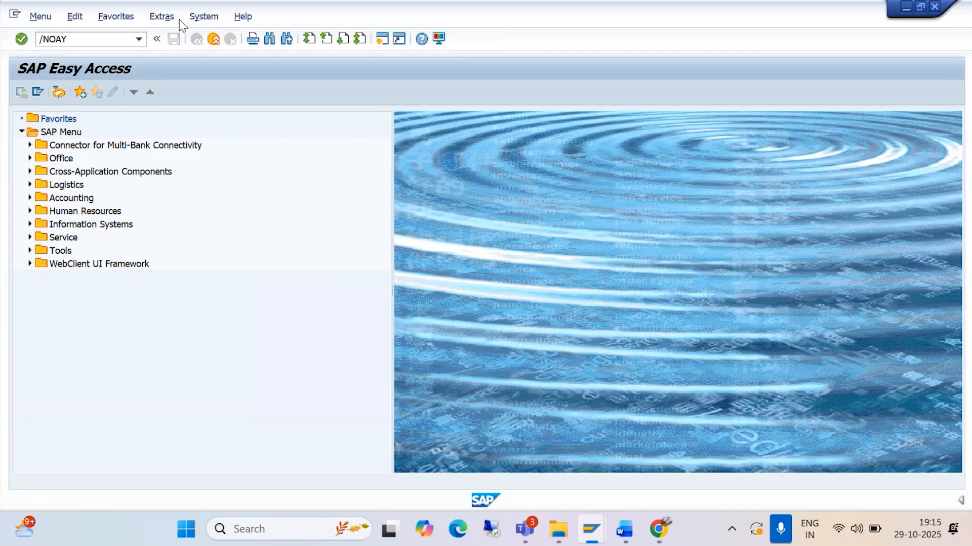
Step: Run transaction OAYO and dismiss the rounding correction messages
key("alt+Tab")
key("alt+Tab")
left_click(104, 41)
type("O")
key("Return")
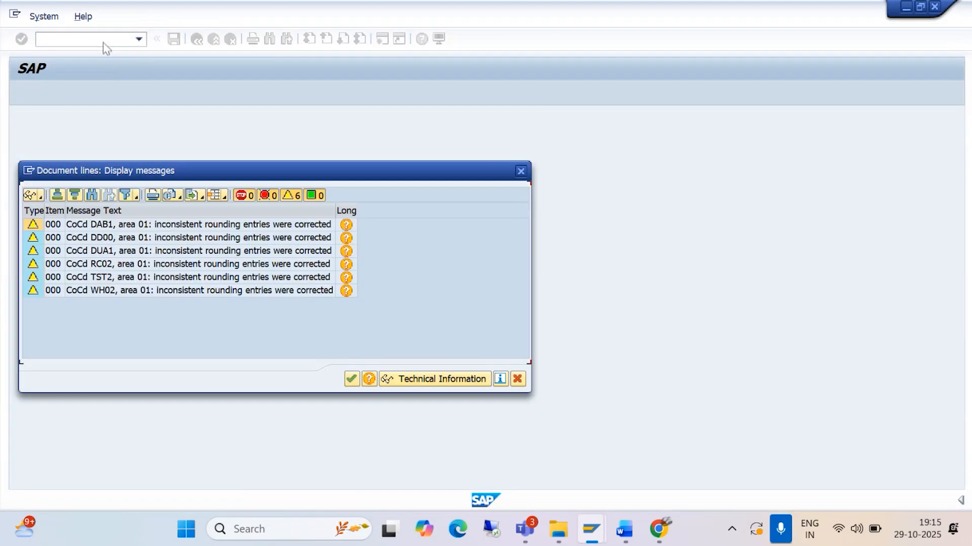
left_click(351, 380)
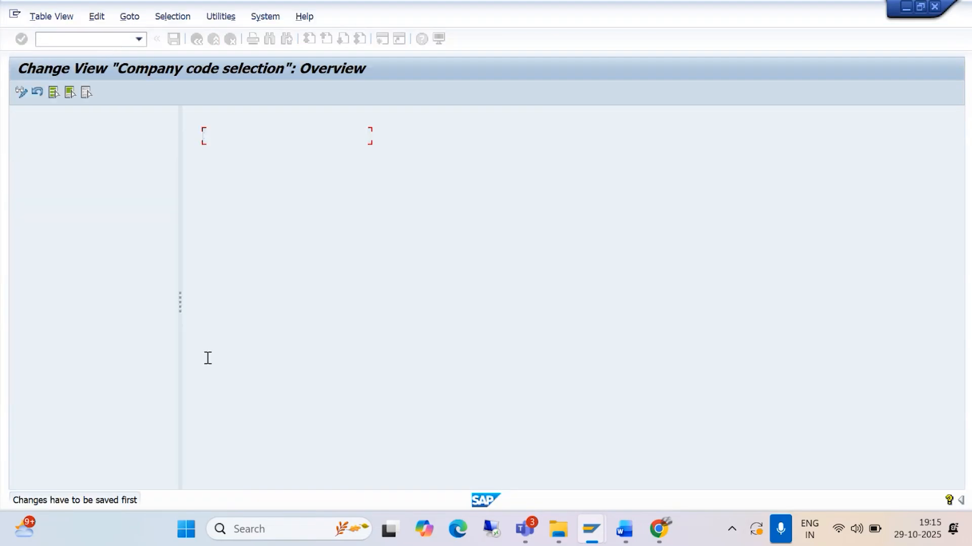
Step: Jump to company code BAJM and show its rounding specifications
key("alt+Tab")
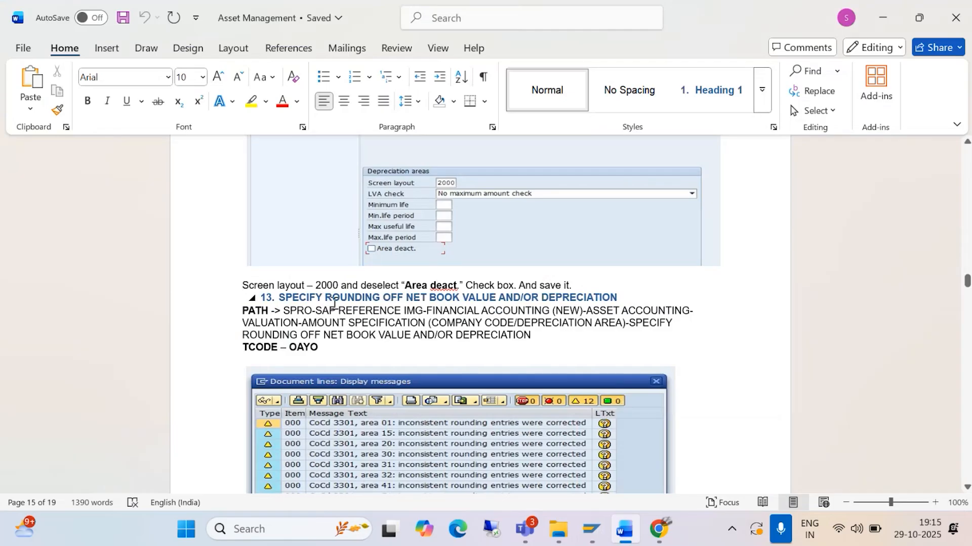
scroll(400, 327, "down", 3)
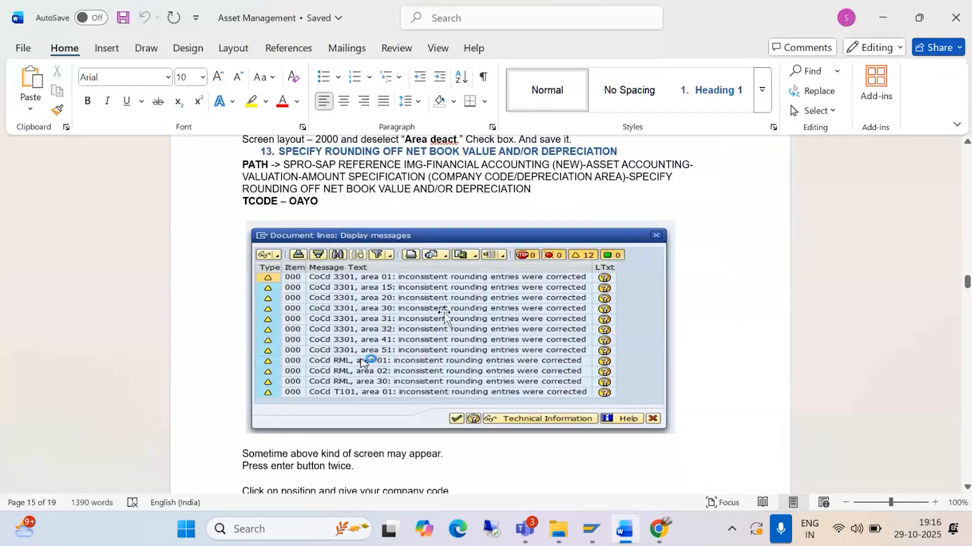
scroll(441, 315, "down", 5)
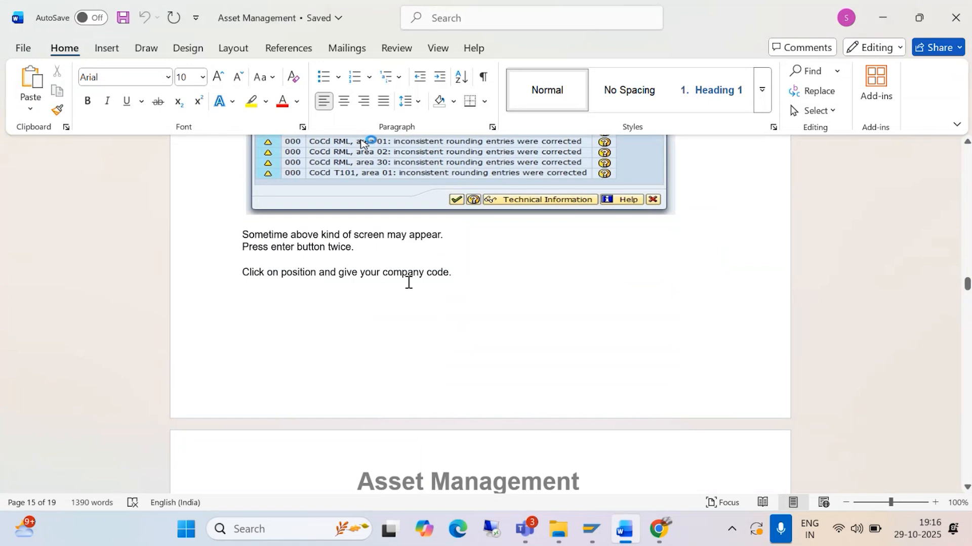
key("alt+Tab")
left_click(268, 464)
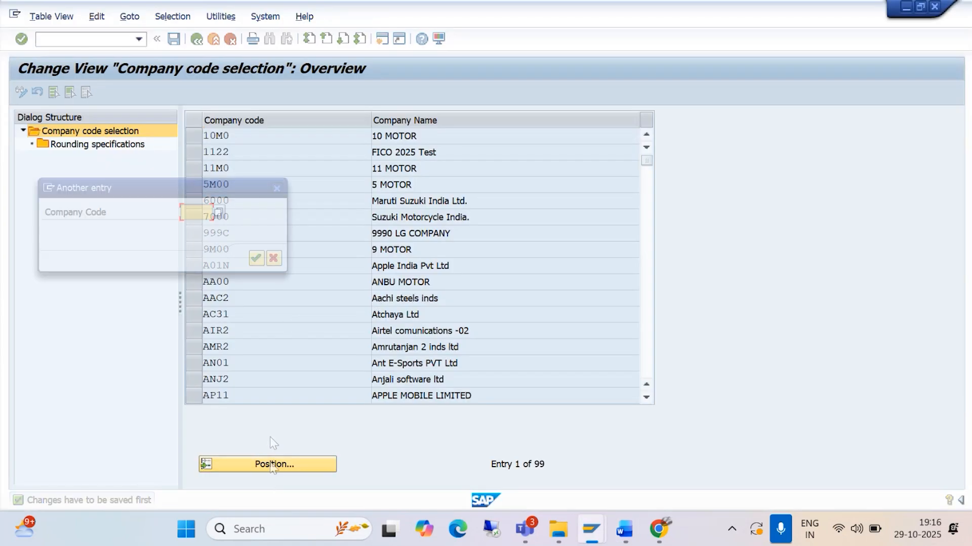
type("BAJ")
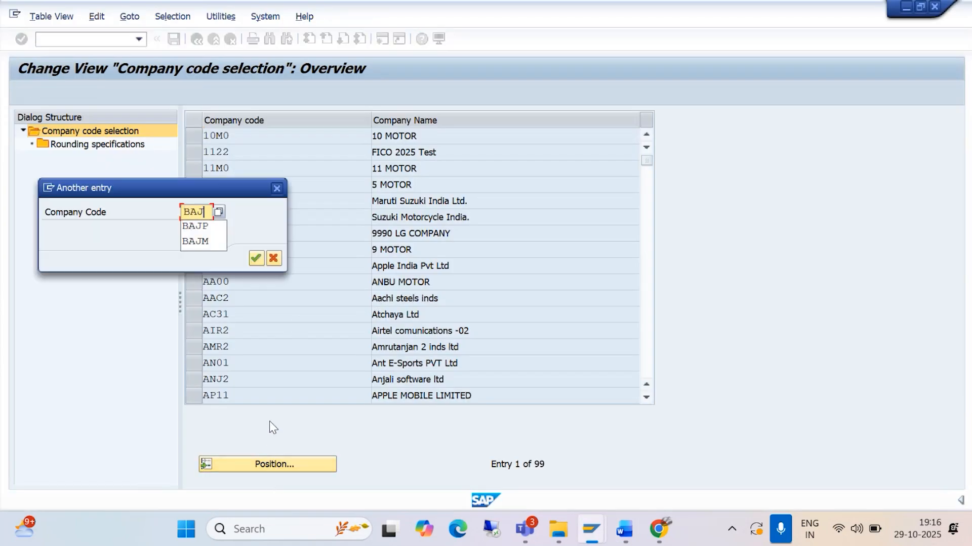
type("M")
left_click(255, 259)
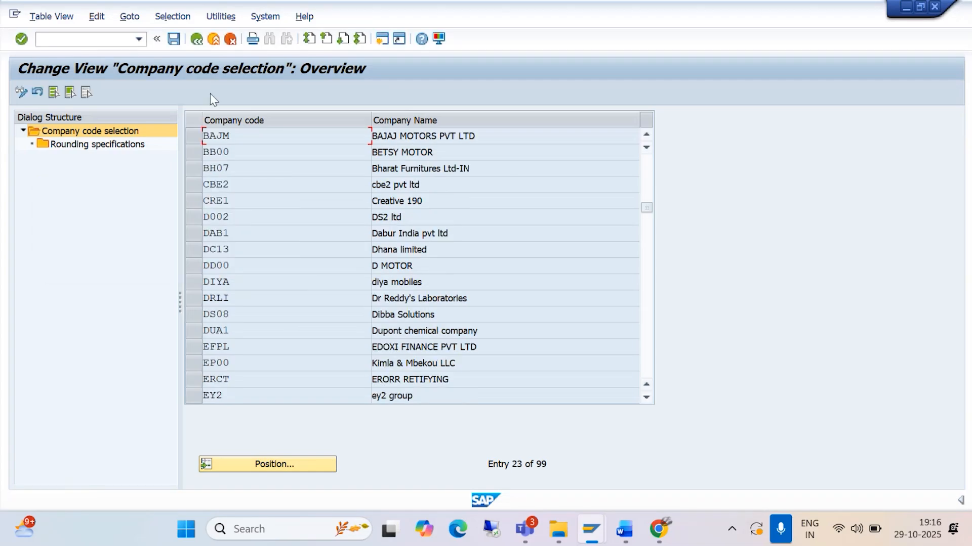
left_click(194, 136)
double_click(132, 144)
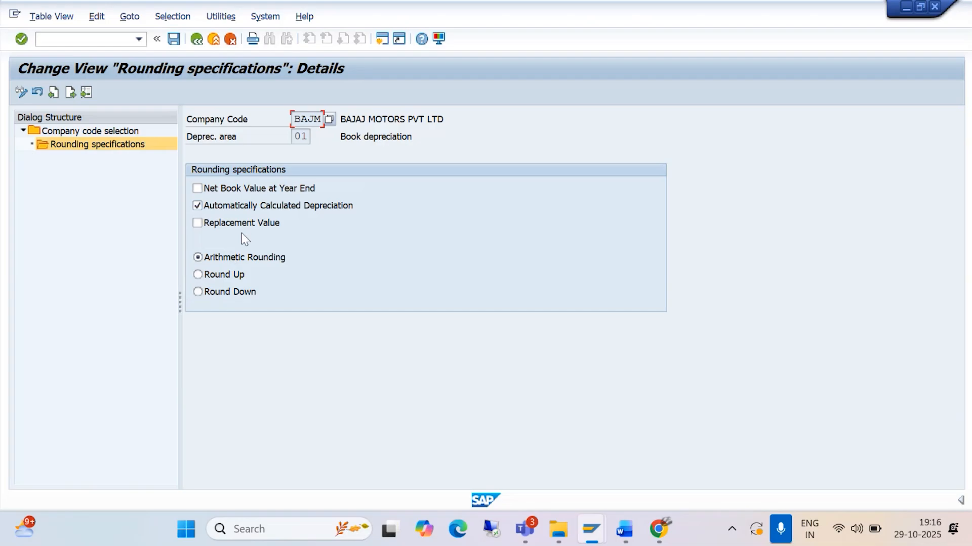
Step: Compare BAJM's rounding specifications with the next part of the guide
key("alt+Tab")
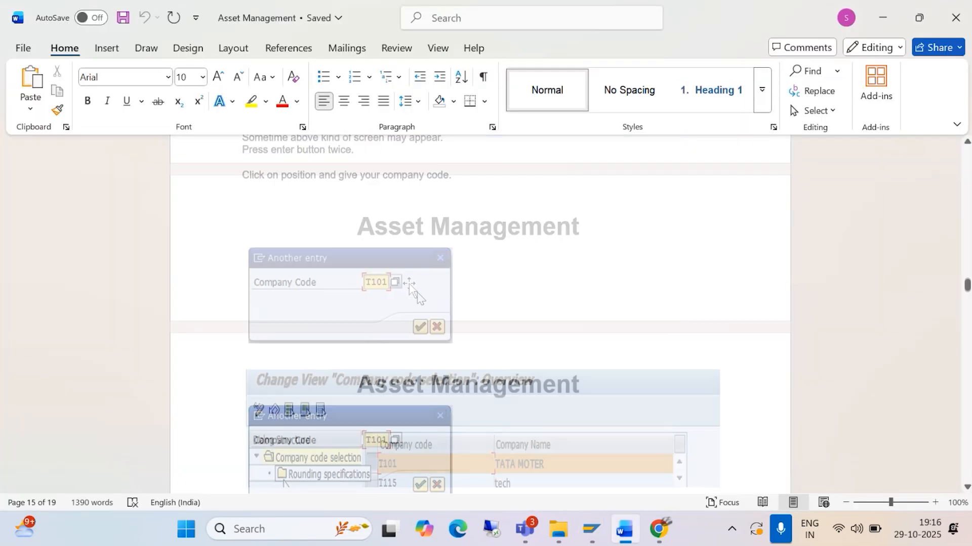
scroll(480, 313, "down", 8)
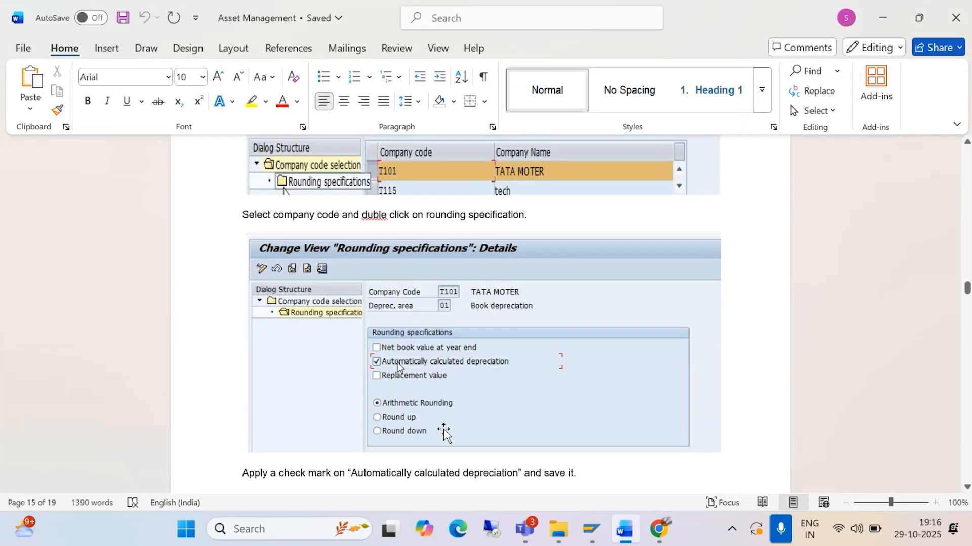
scroll(444, 431, "down", 4)
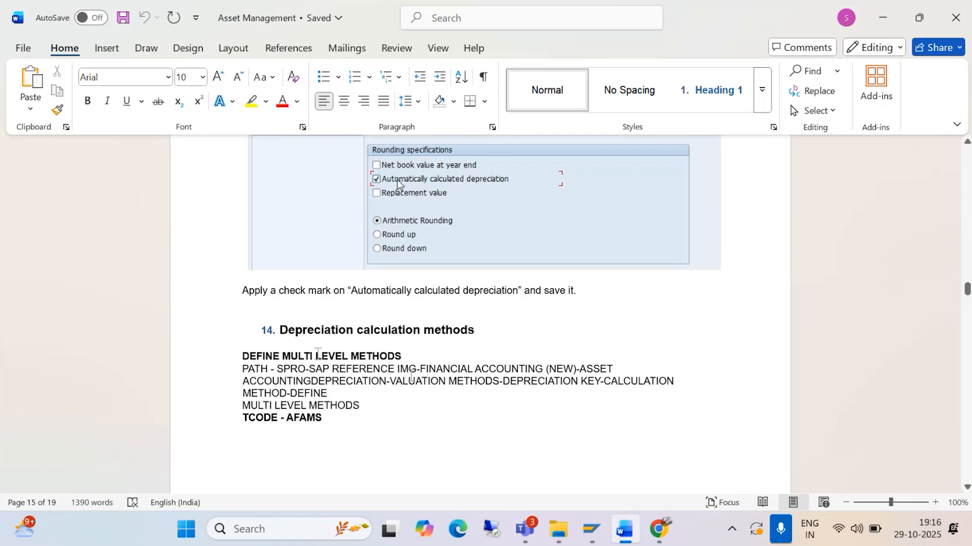
key("alt+Tab")
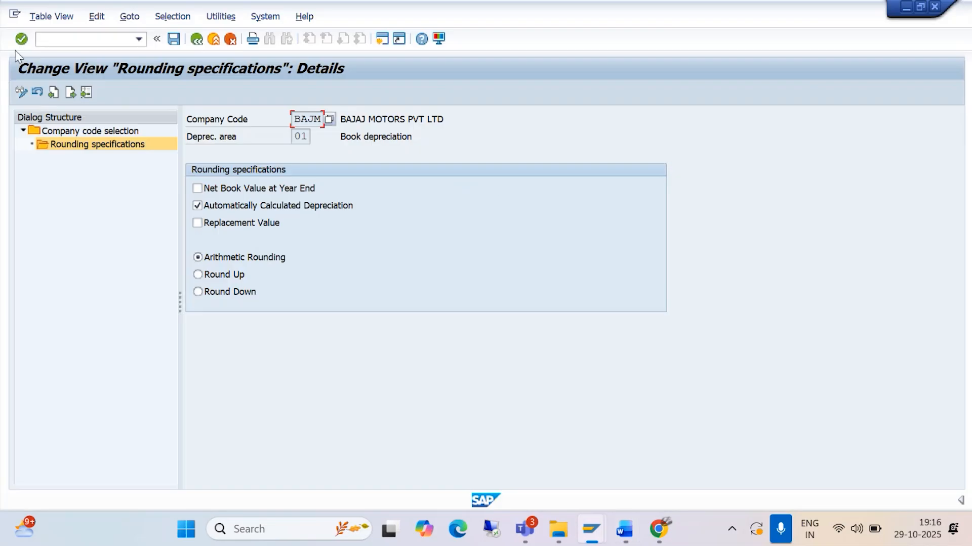
left_click(57, 40)
type("/NAFAMS")
key("Return")
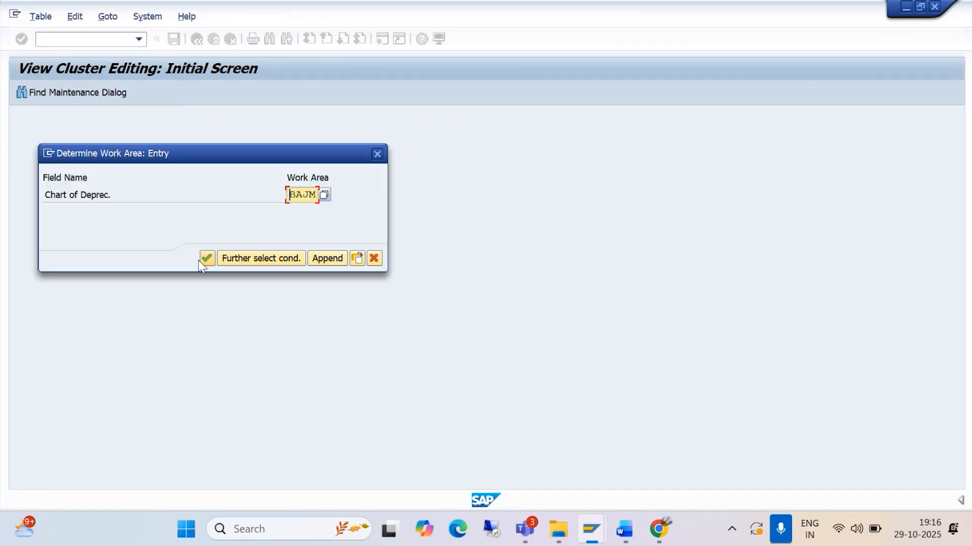
left_click(203, 262)
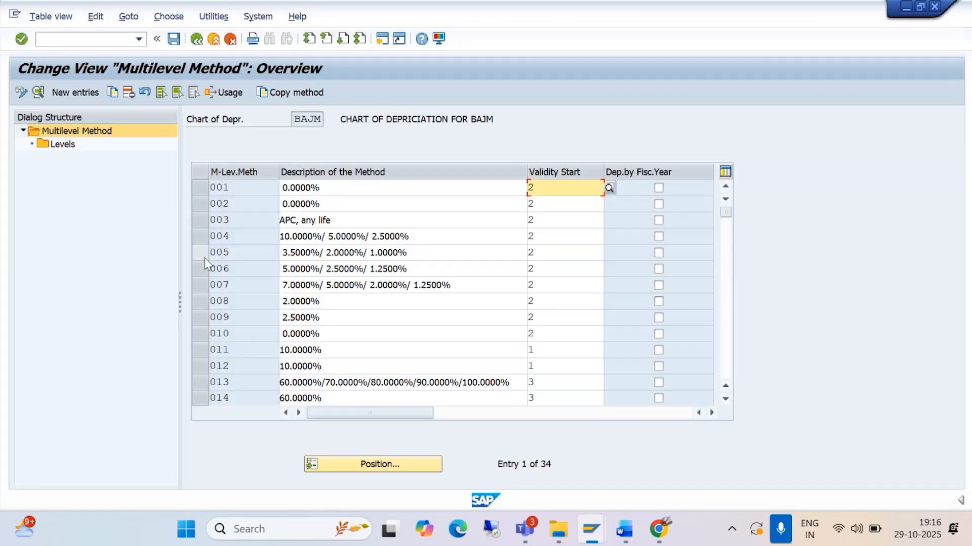
key("alt+Tab")
scroll(284, 255, "down", 7)
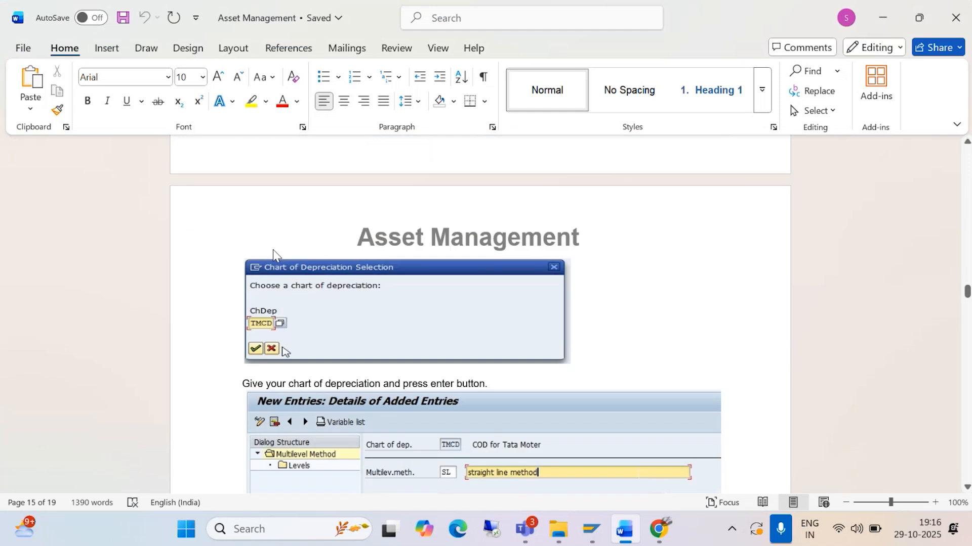
scroll(272, 250, "down", 3)
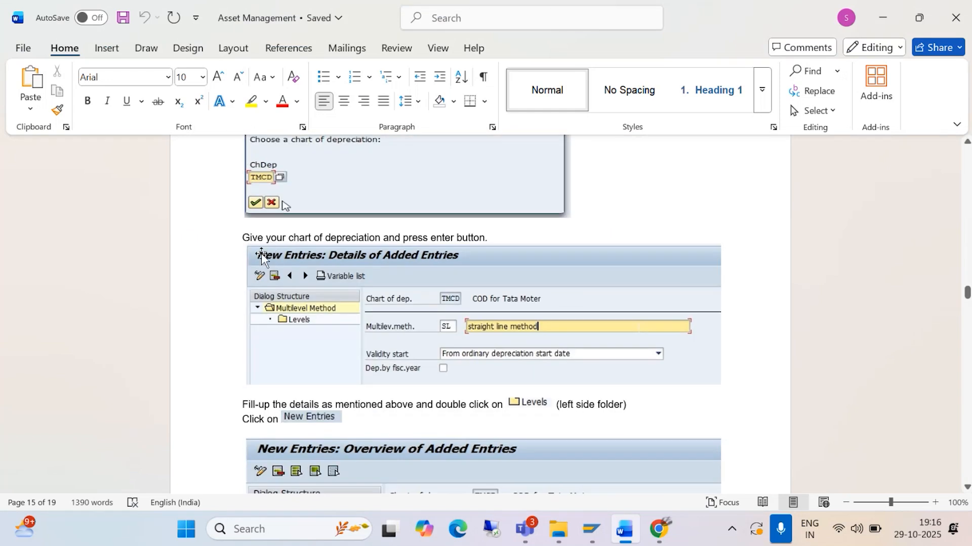
scroll(268, 258, "up", 7)
key("alt+Tab")
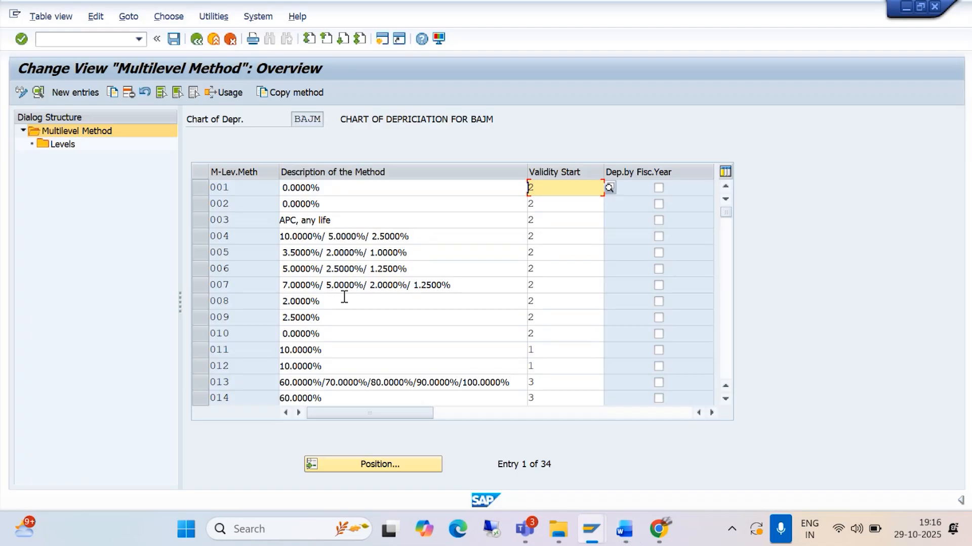
left_click(377, 468)
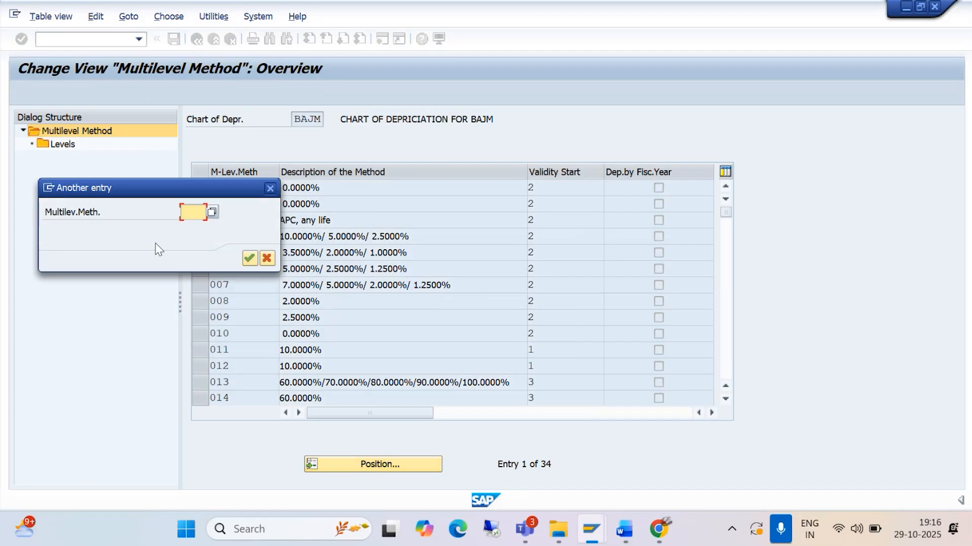
left_click(270, 189)
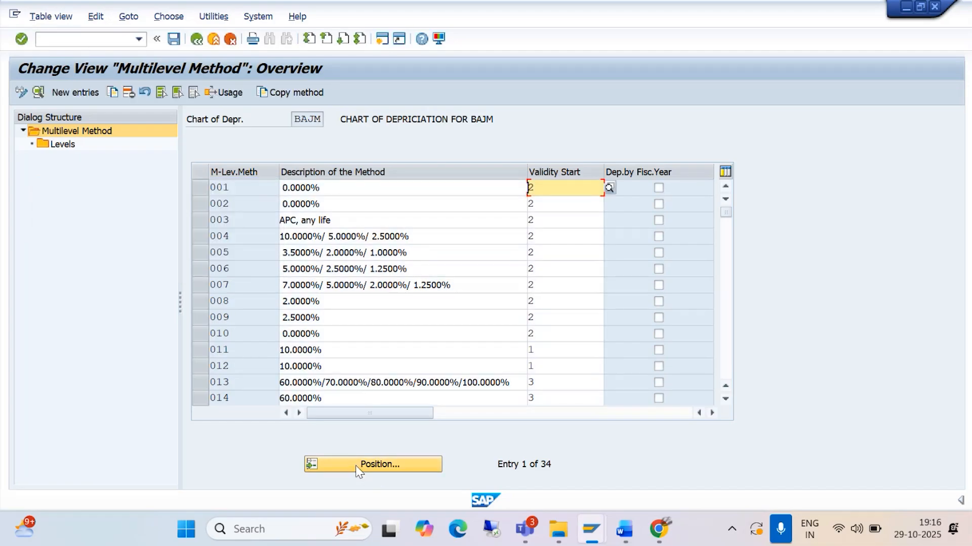
key("alt+Tab")
scroll(352, 339, "down", 3)
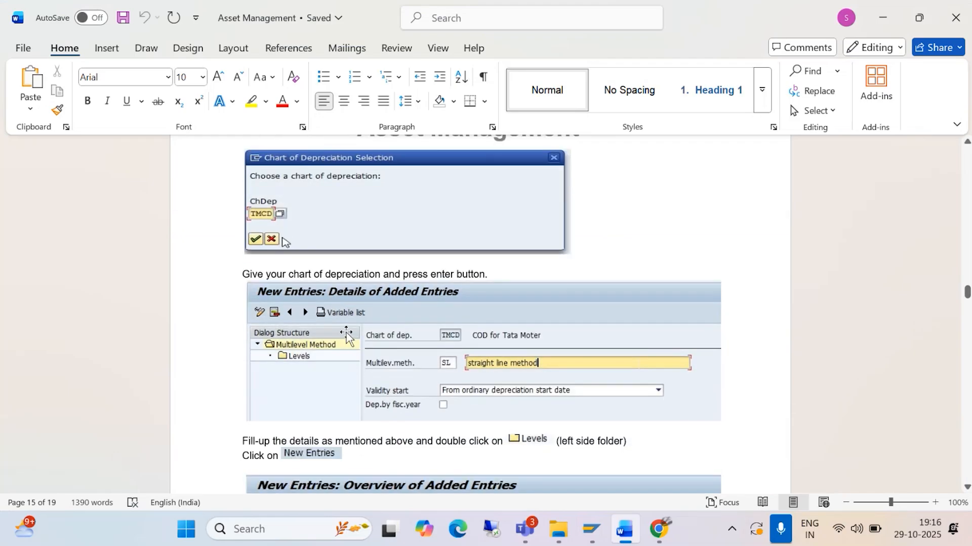
key("alt+Tab")
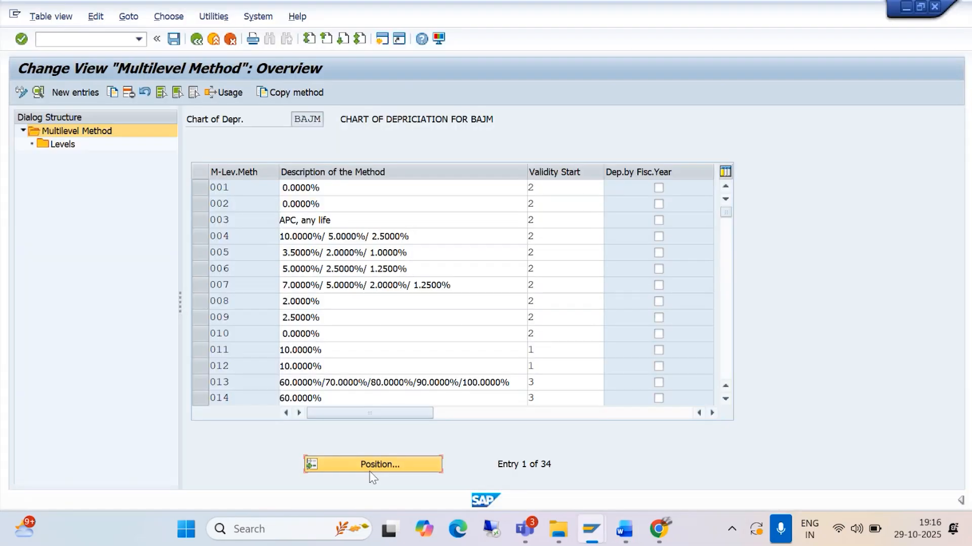
left_click(373, 466)
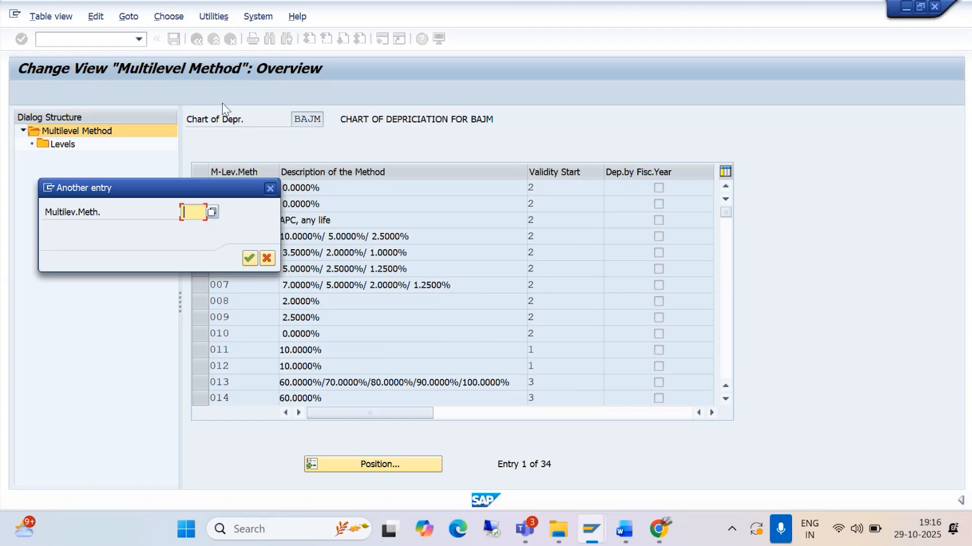
left_click(270, 189)
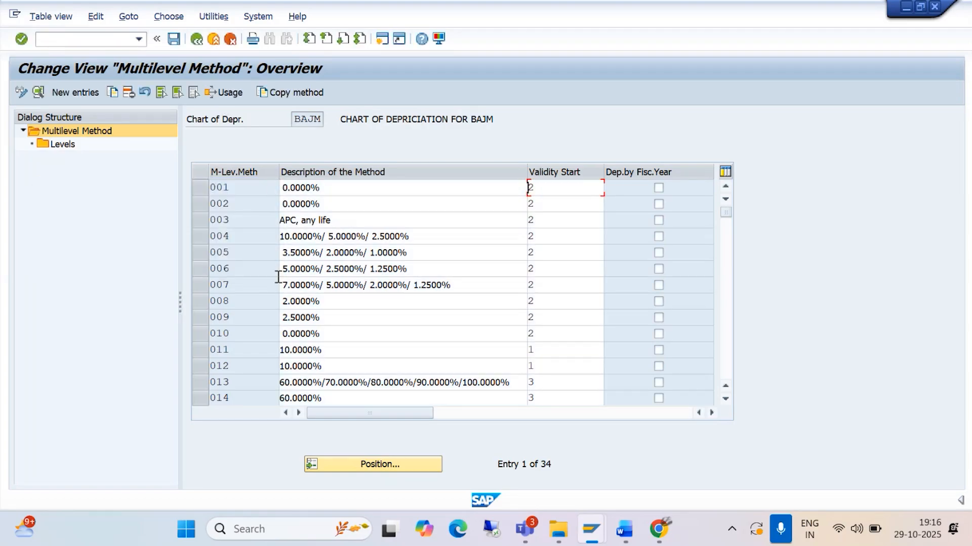
scroll(273, 294, "down", 2)
scroll(272, 296, "down", 2)
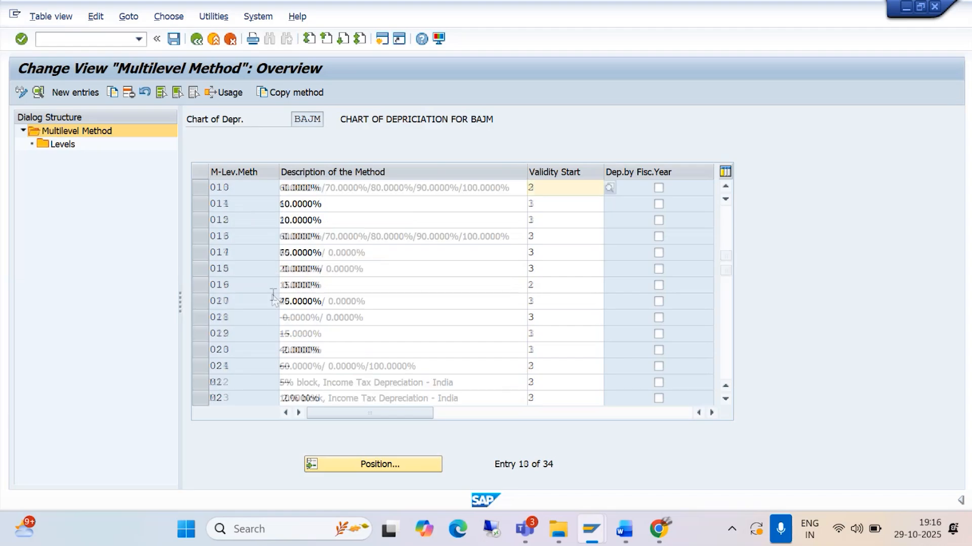
key("alt+Tab")
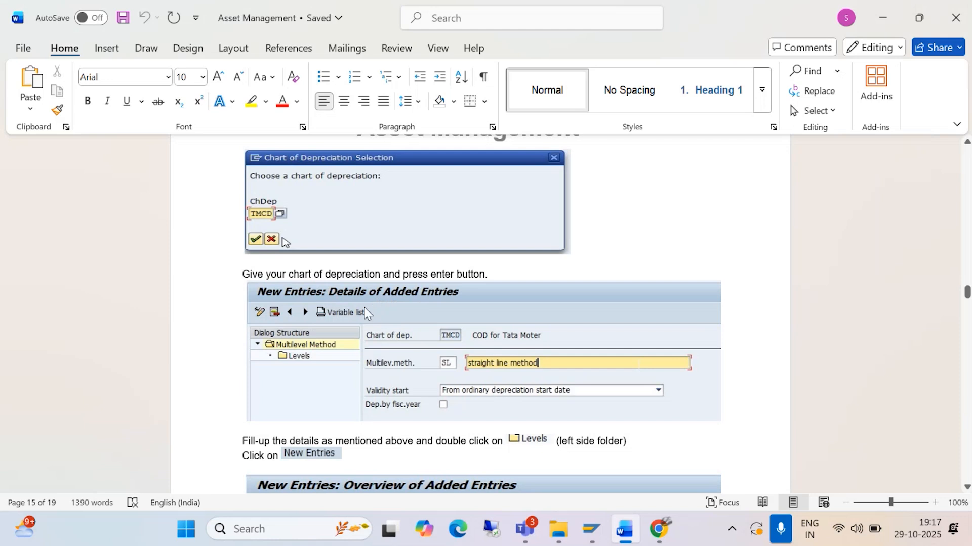
key("alt+Tab")
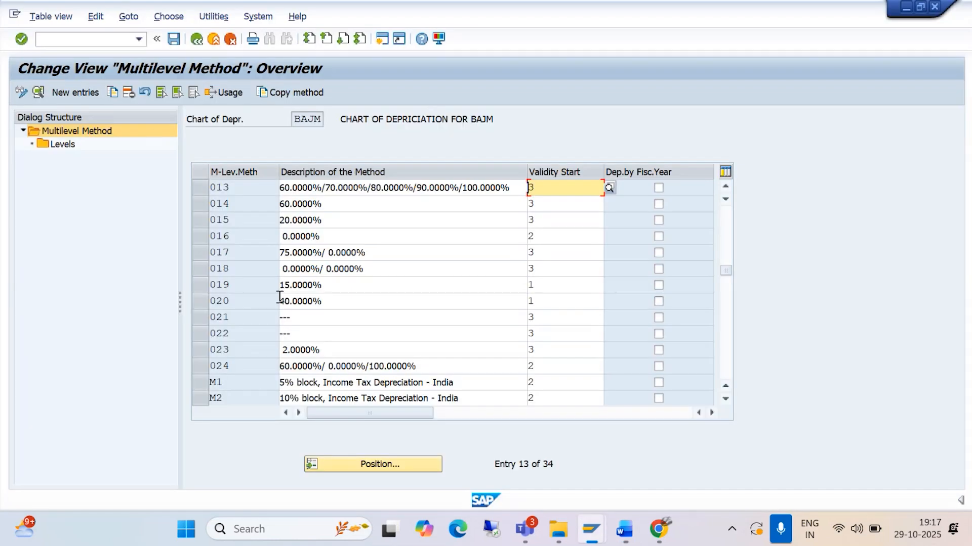
Step: Enter new multilevel method SL, 'STRAIGHT LINE METHOD FOR BAJM', validity from ordinary depreciation start date
left_click(76, 92)
key("alt+Tab")
key("alt+Tab")
type("SL")
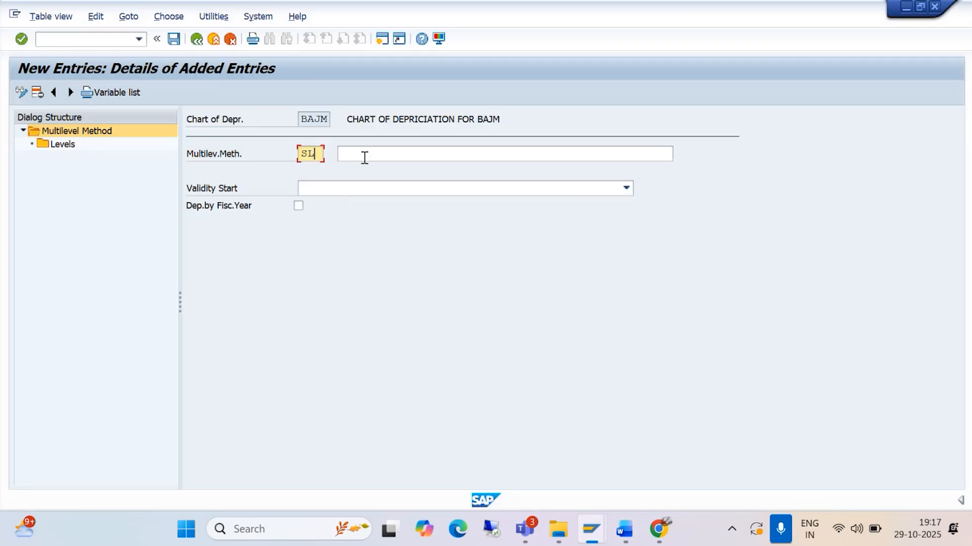
left_click(364, 155)
type("STRA")
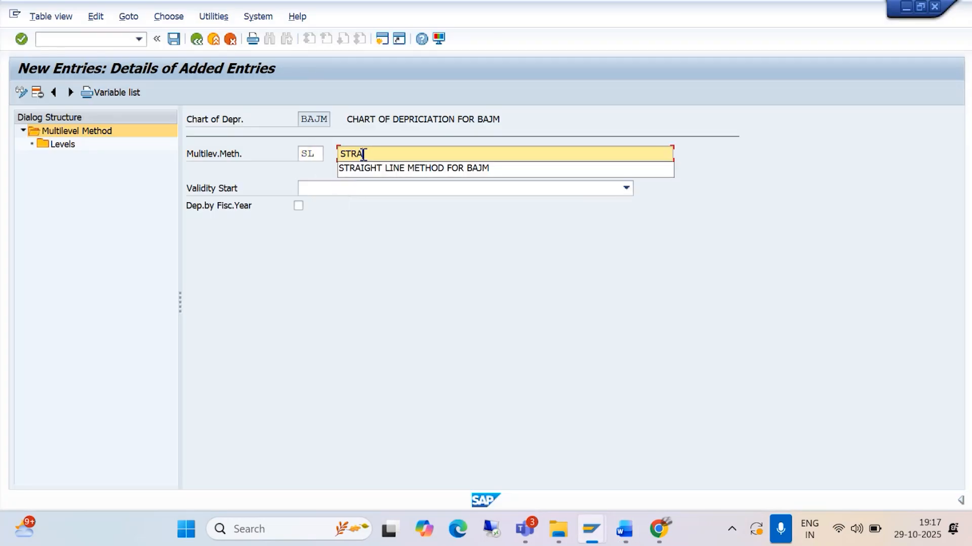
left_click(368, 169)
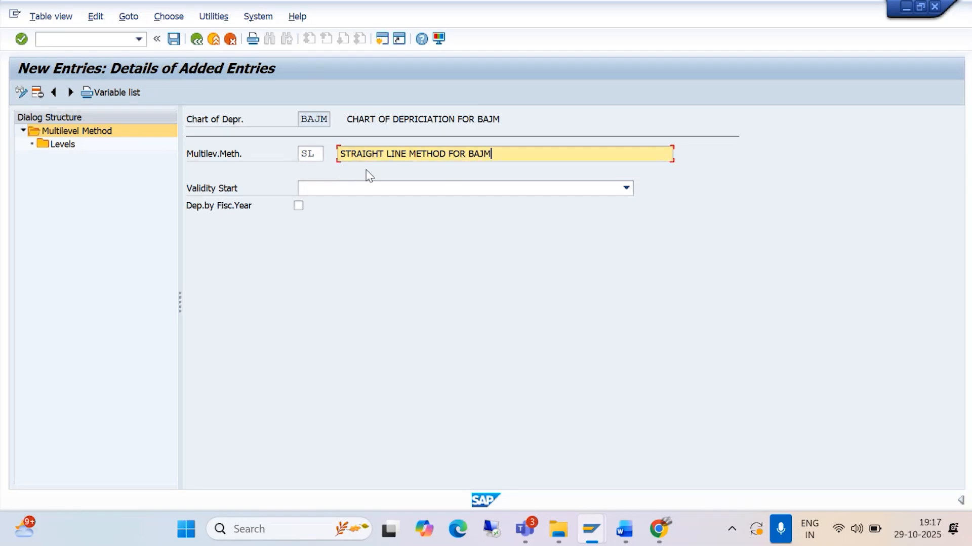
left_click(625, 190)
left_click(445, 217)
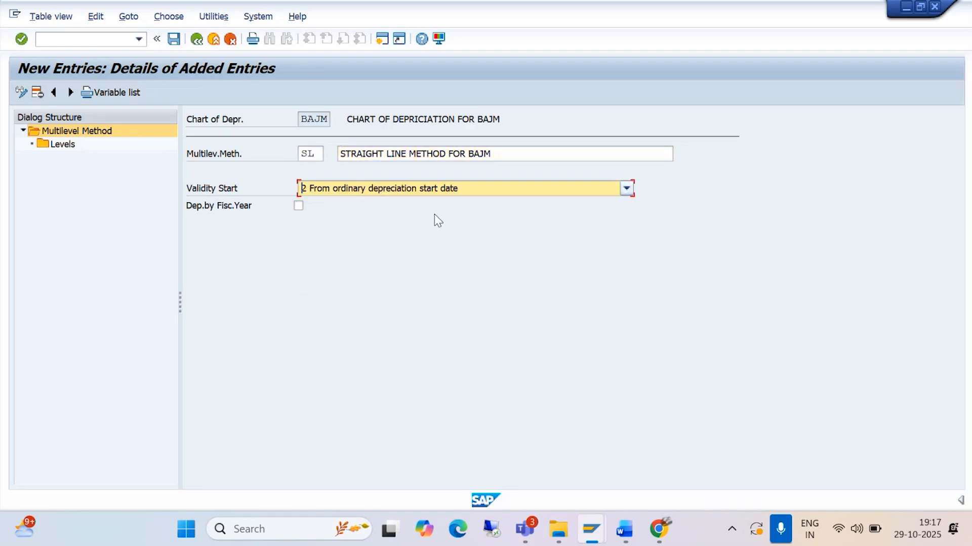
Step: Move on to the method's Levels, then cancel and discard the duplicate SL entry
key("alt+Tab")
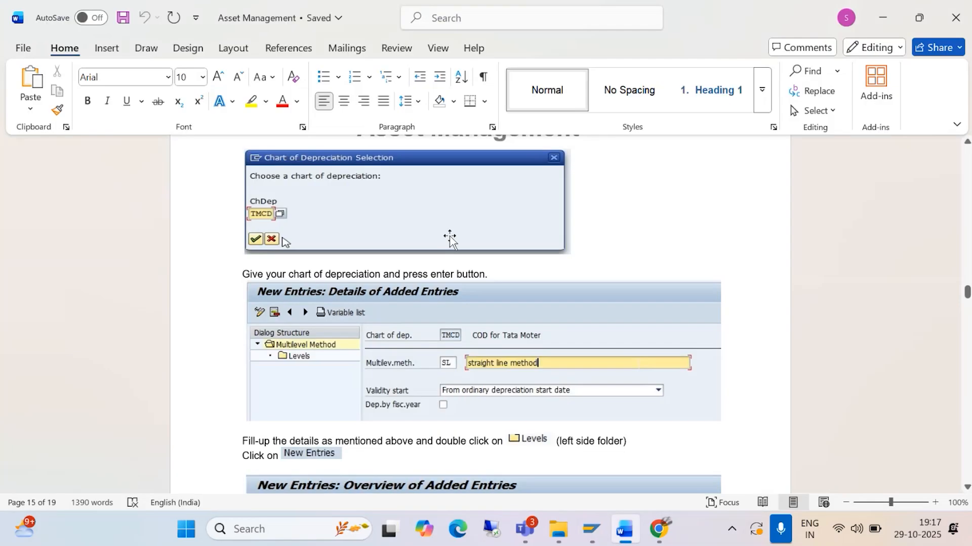
scroll(449, 238, "down", 1)
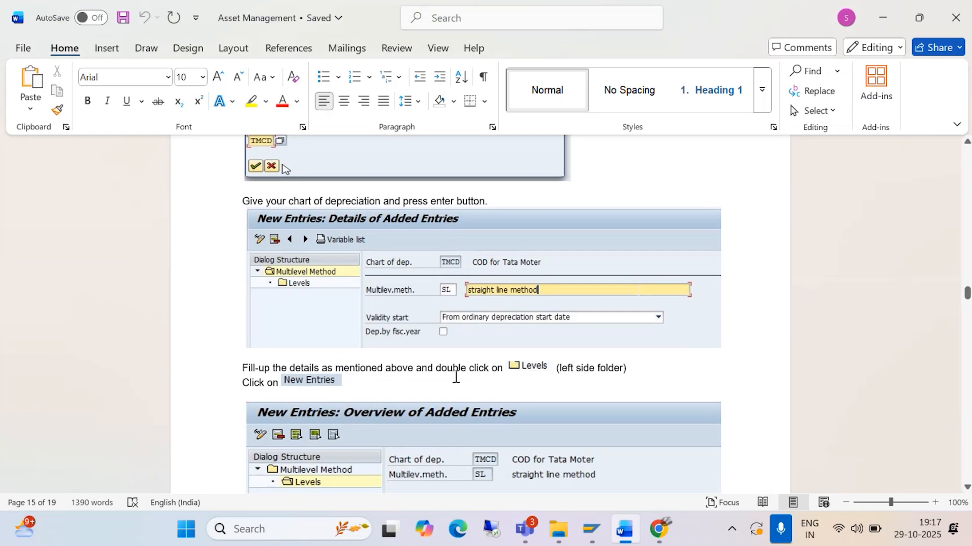
key("alt+Tab")
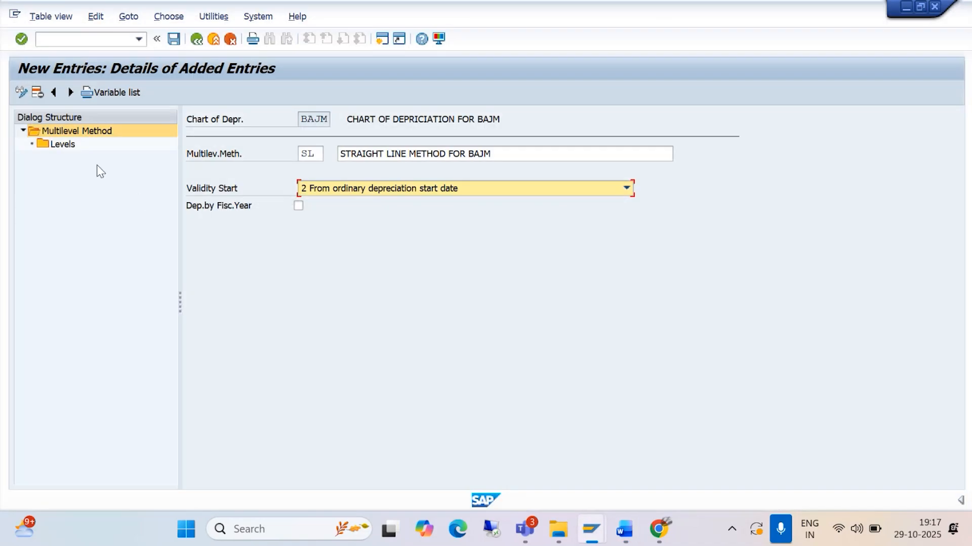
double_click(65, 145)
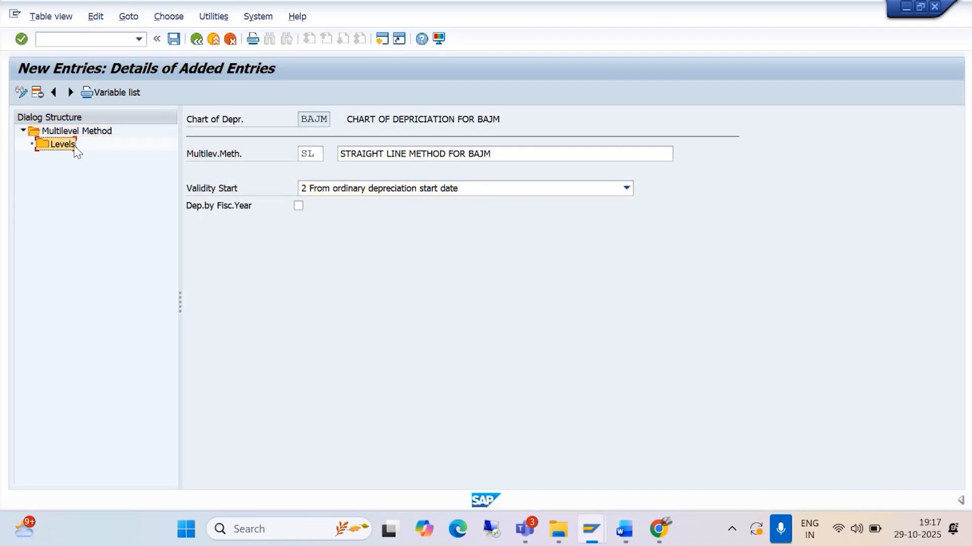
left_click(233, 42)
left_click(260, 277)
Step: Run /NAFAMP and confirm chart of depreciation BAJM as the work area
key("alt+Tab")
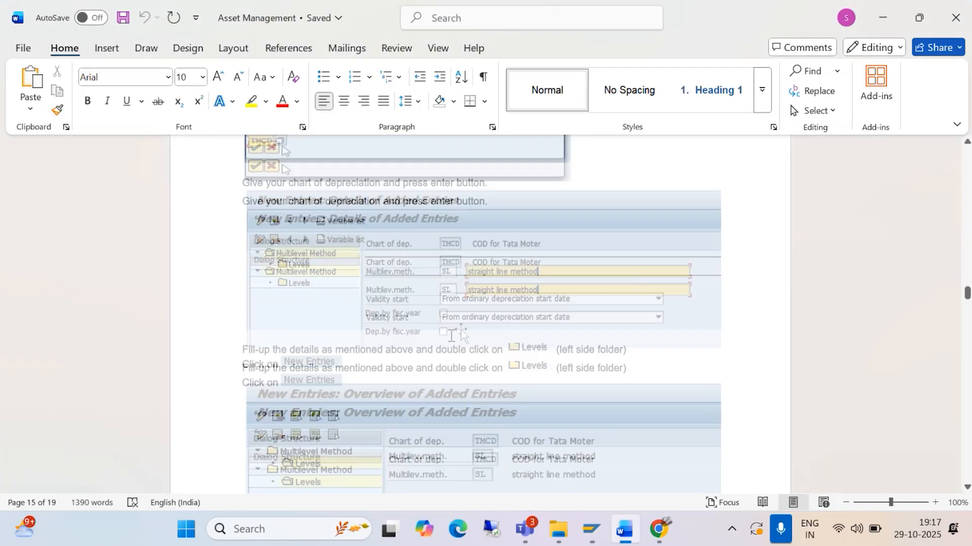
scroll(451, 335, "down", 10)
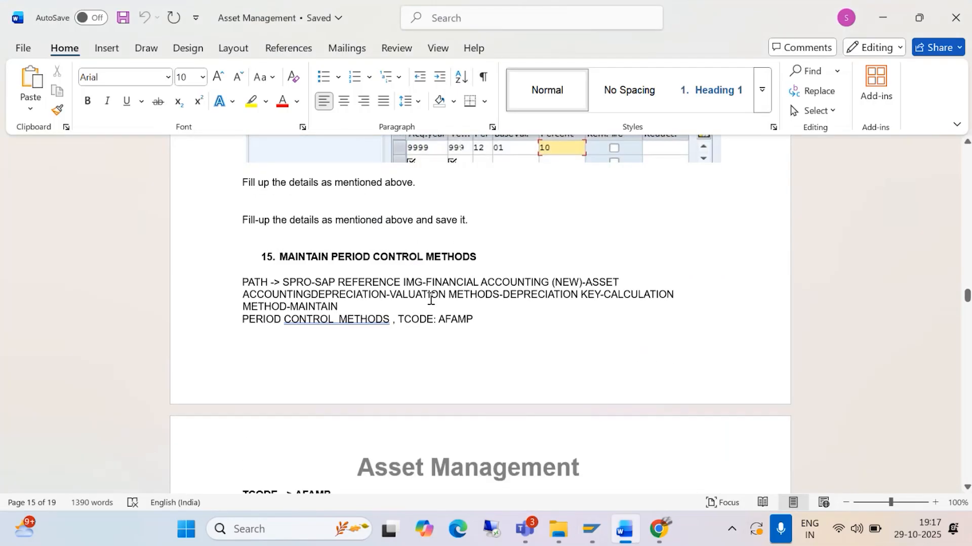
scroll(444, 266, "down", 3)
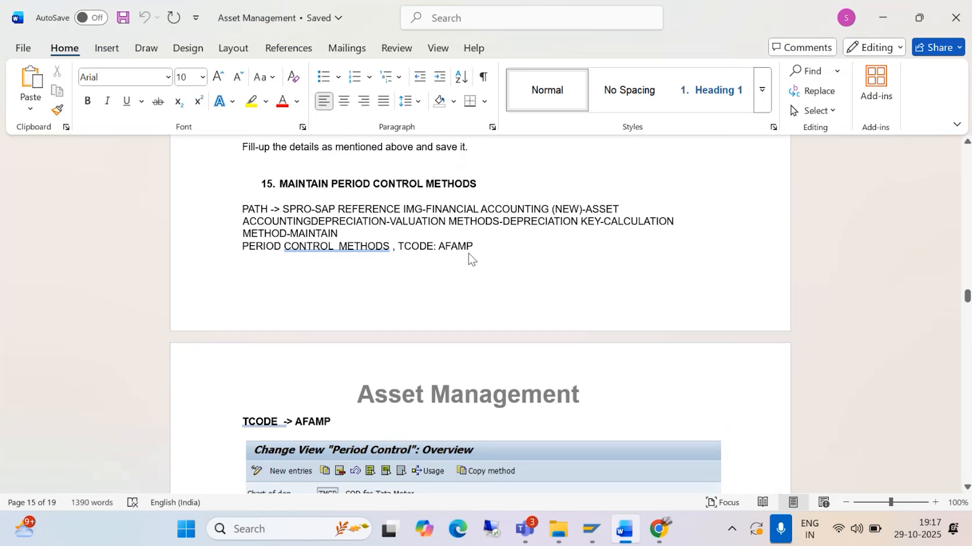
key("alt+Tab")
left_click(51, 42)
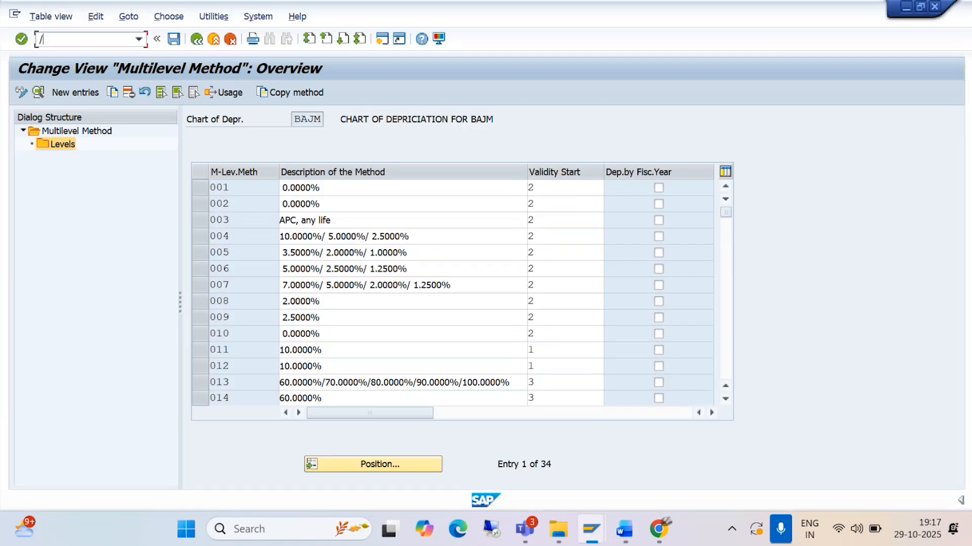
type("/NAFAMP")
key("Return")
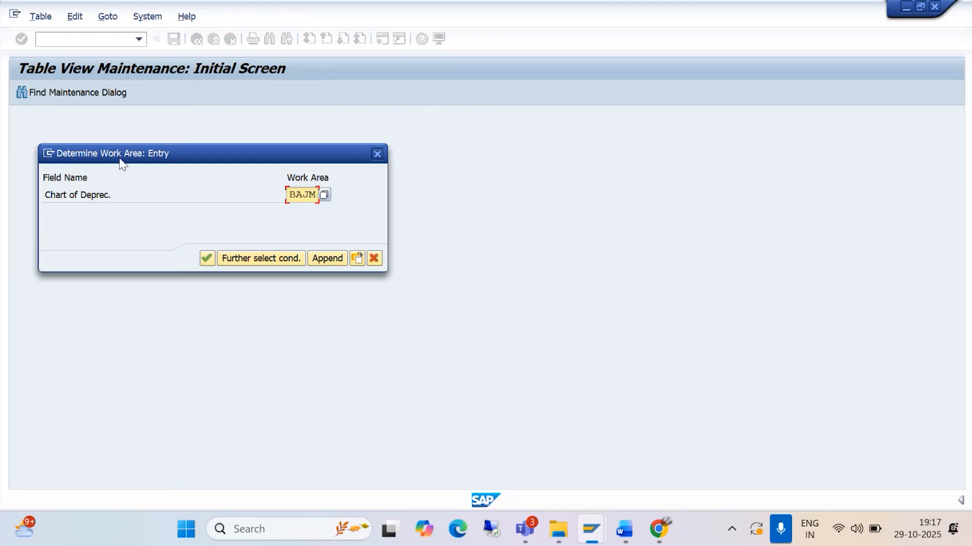
left_click(208, 258)
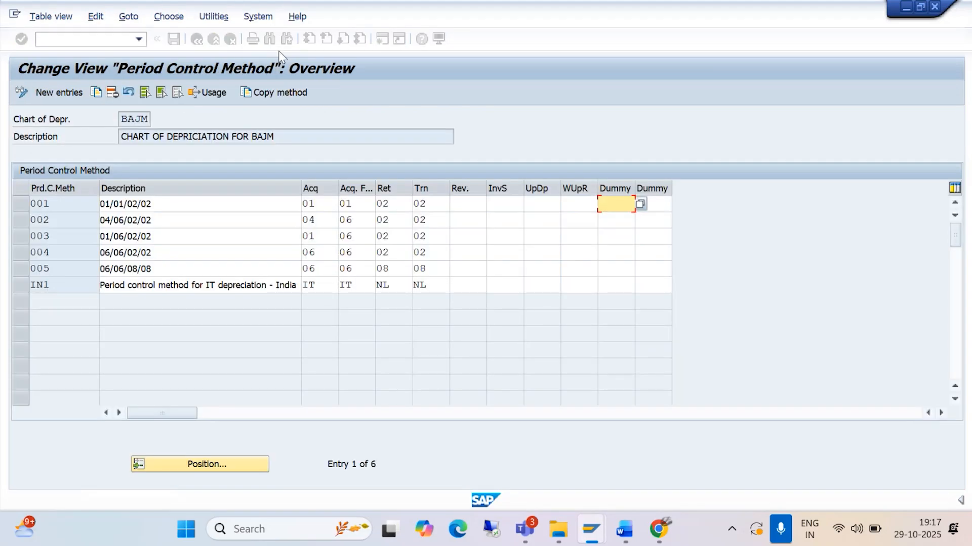
Step: Check the guide's period control instructions and bring up Position in the method list
key("alt+Tab")
scroll(495, 310, "down", 6)
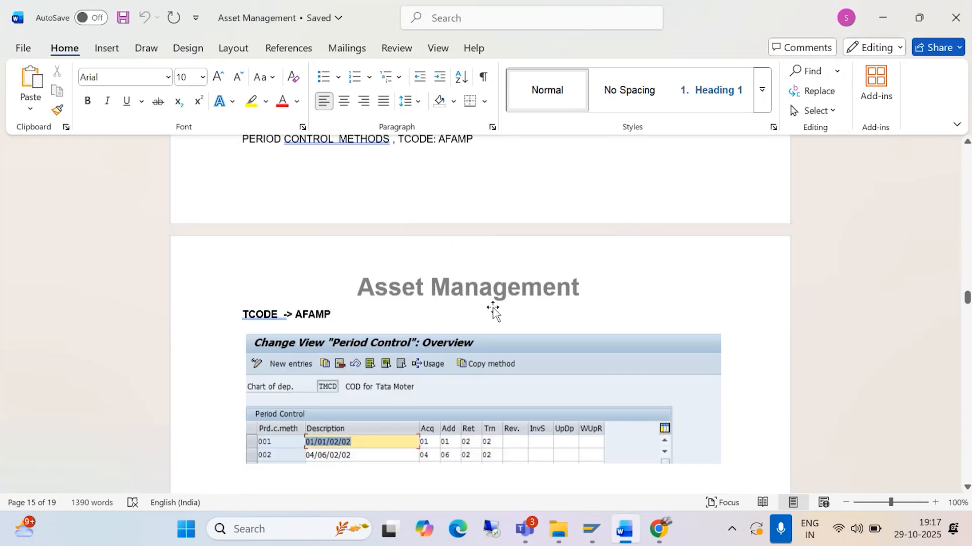
scroll(461, 298, "down", 3)
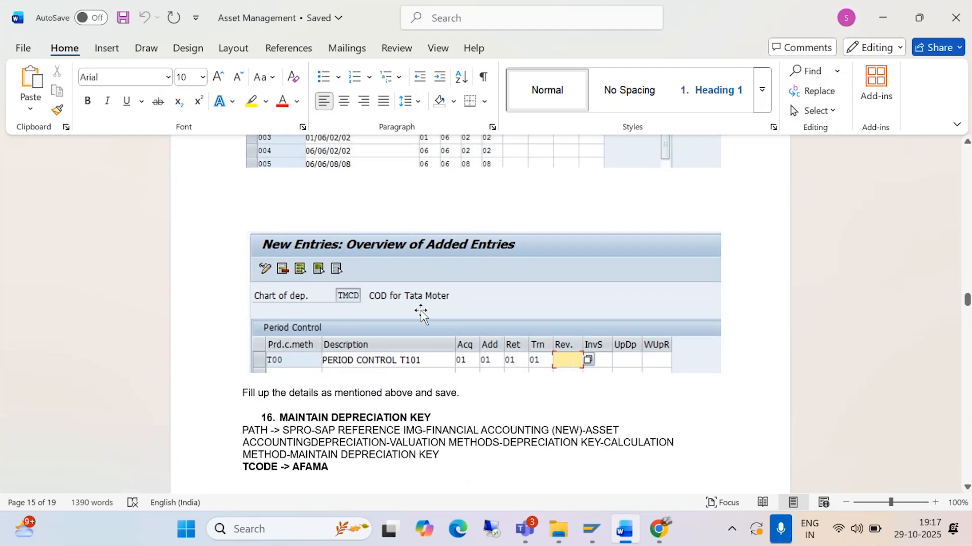
scroll(442, 289, "up", 1)
scroll(439, 291, "up", 2)
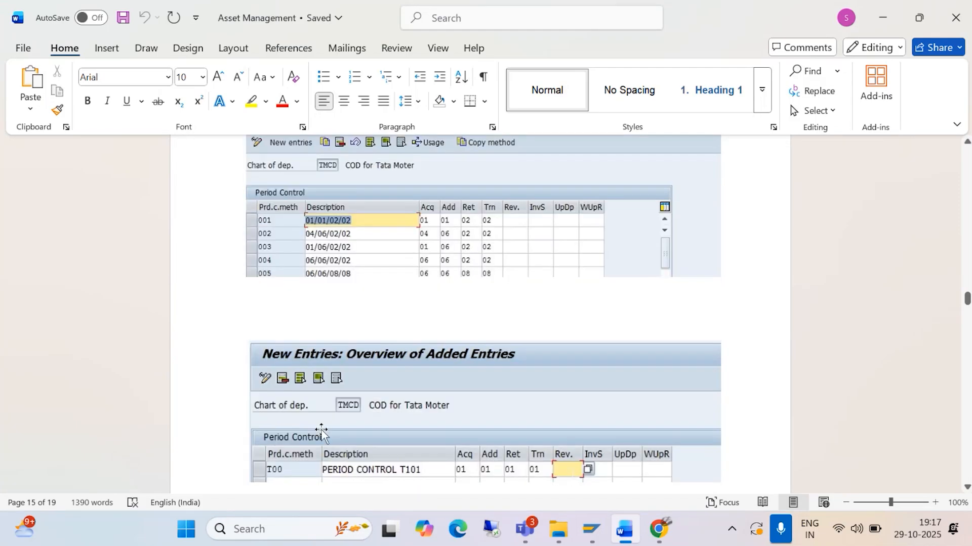
key("alt+Tab")
left_click(206, 464)
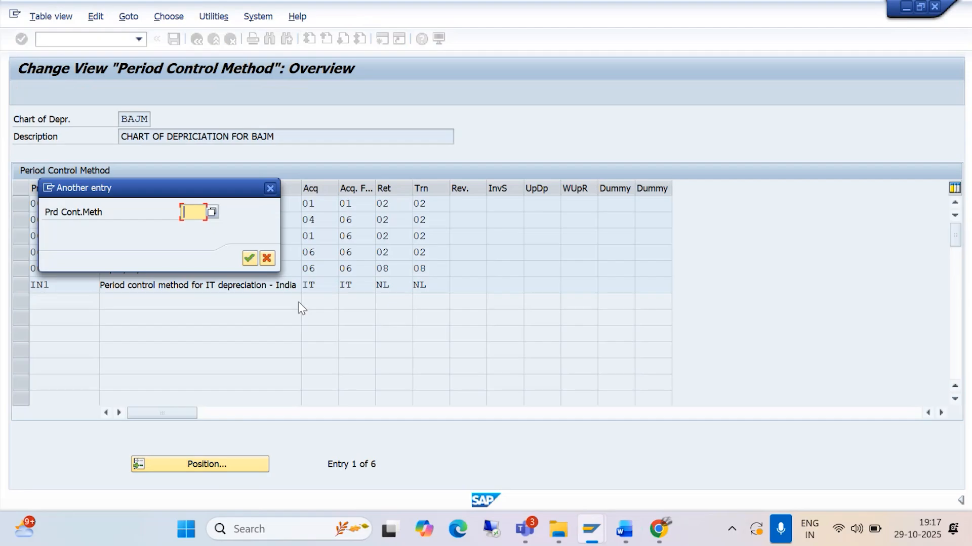
Step: Search the BAJM period control list for method BAJ, then leave the table
type("BAJ")
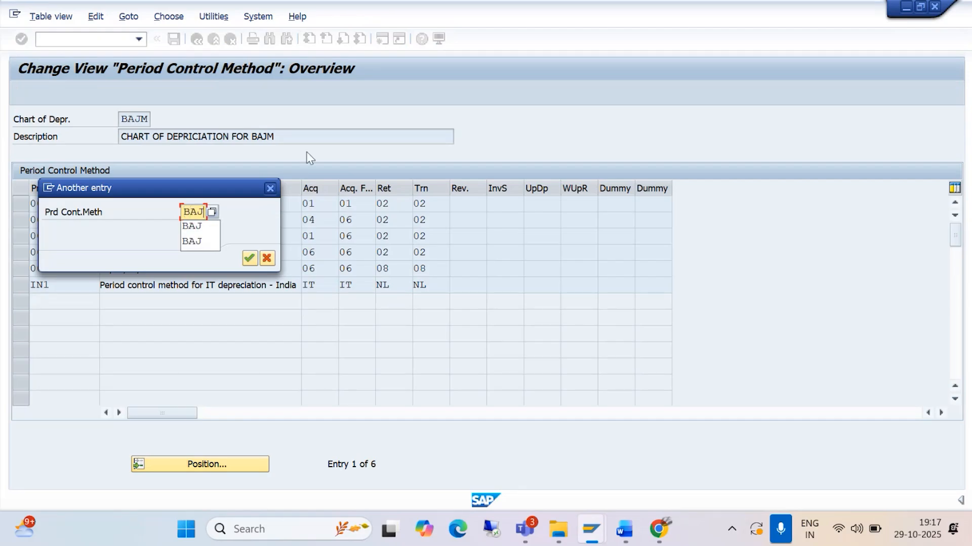
left_click(202, 227)
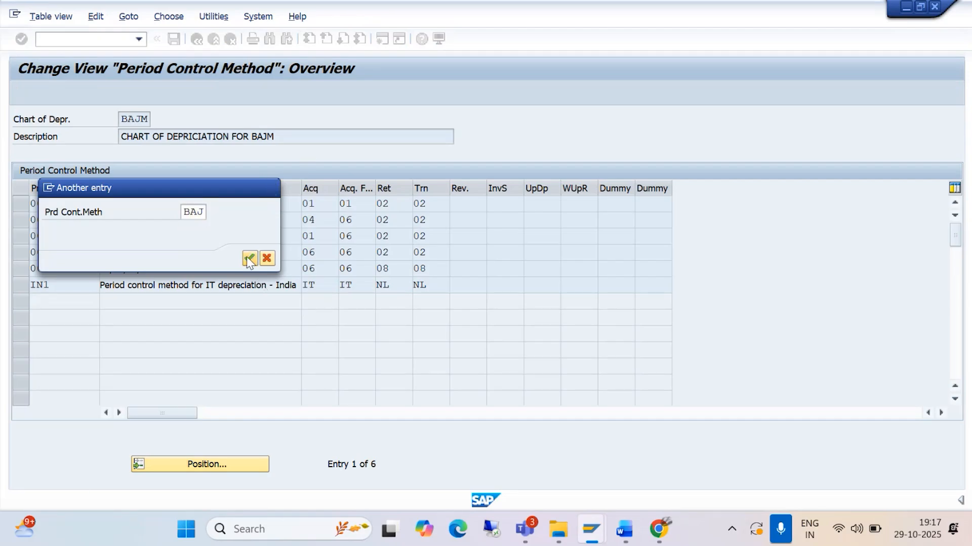
left_click(249, 258)
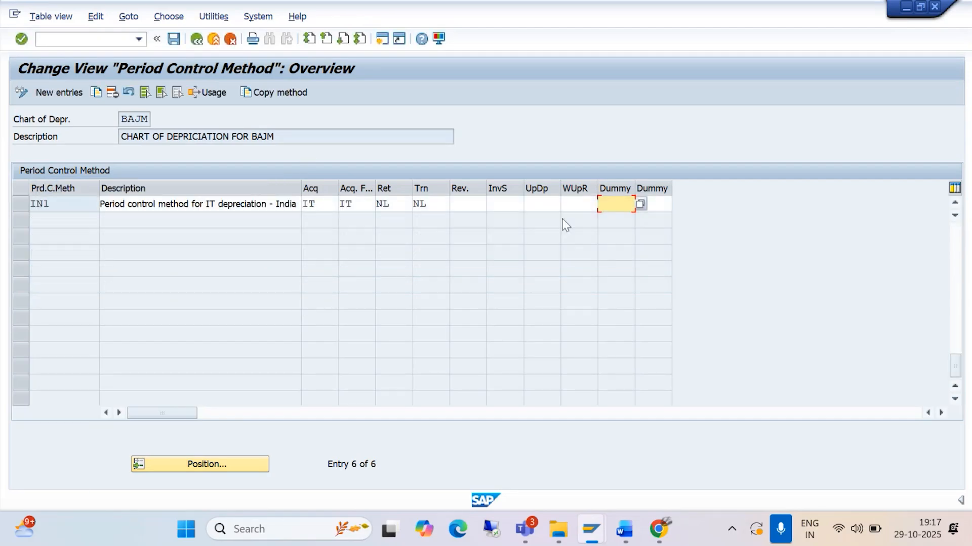
left_click(196, 39)
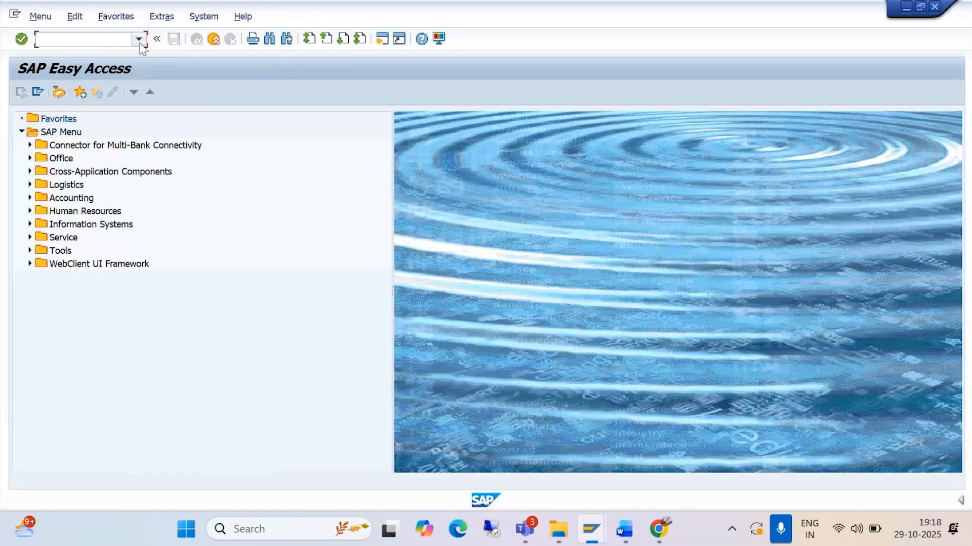
Step: Rerun AFAMP from history, searching 'BA' to choose chart BAJM as the work area
left_click(138, 39)
left_click(111, 54)
left_click(108, 40)
key("Return")
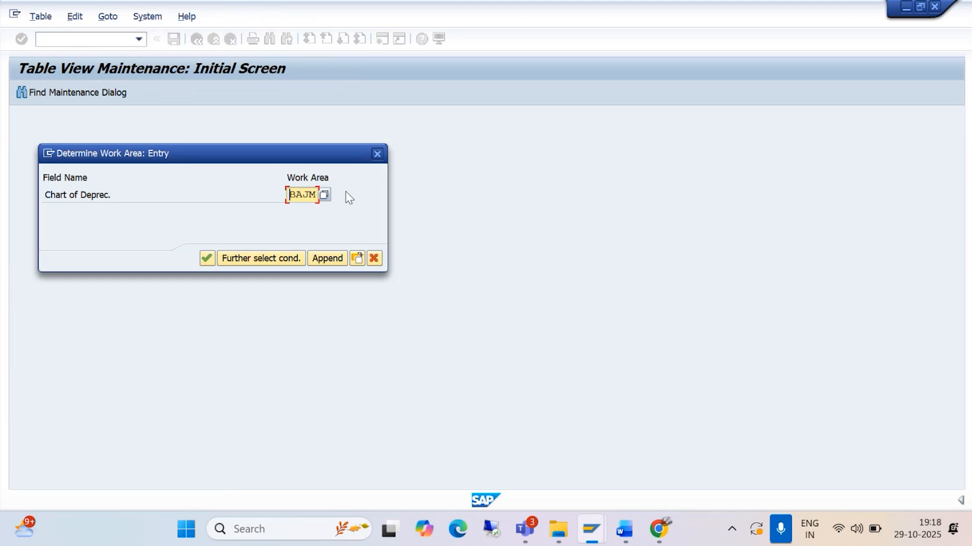
left_click(323, 195)
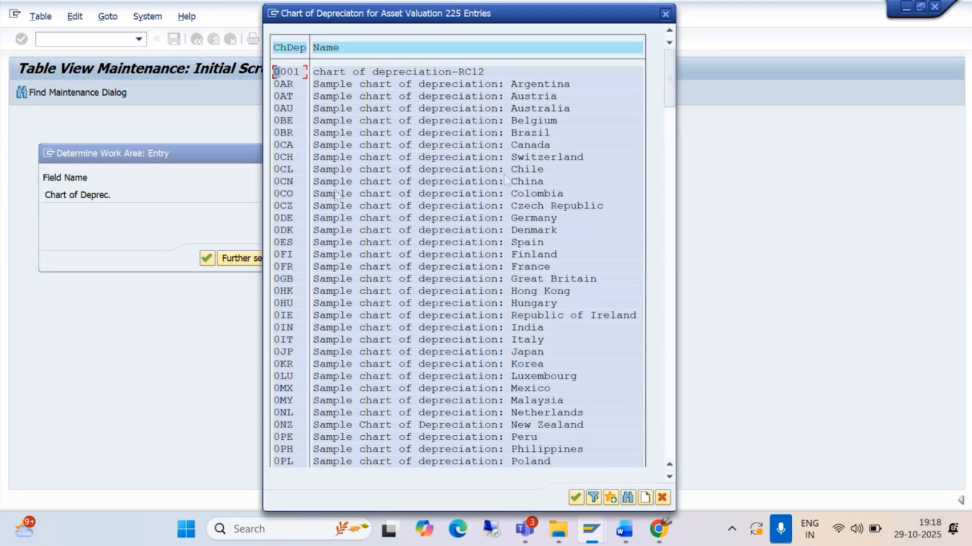
left_click(627, 500)
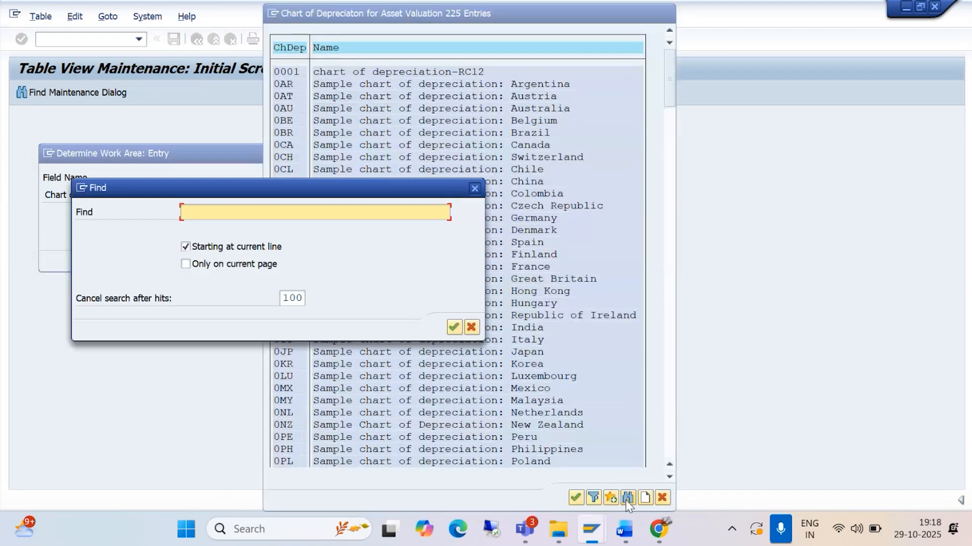
type("BA")
left_click(454, 327)
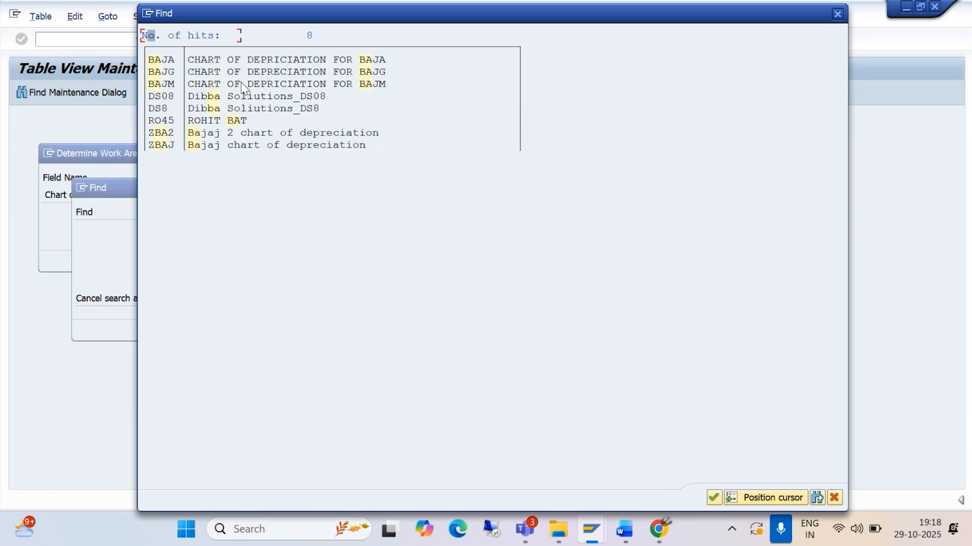
double_click(242, 87)
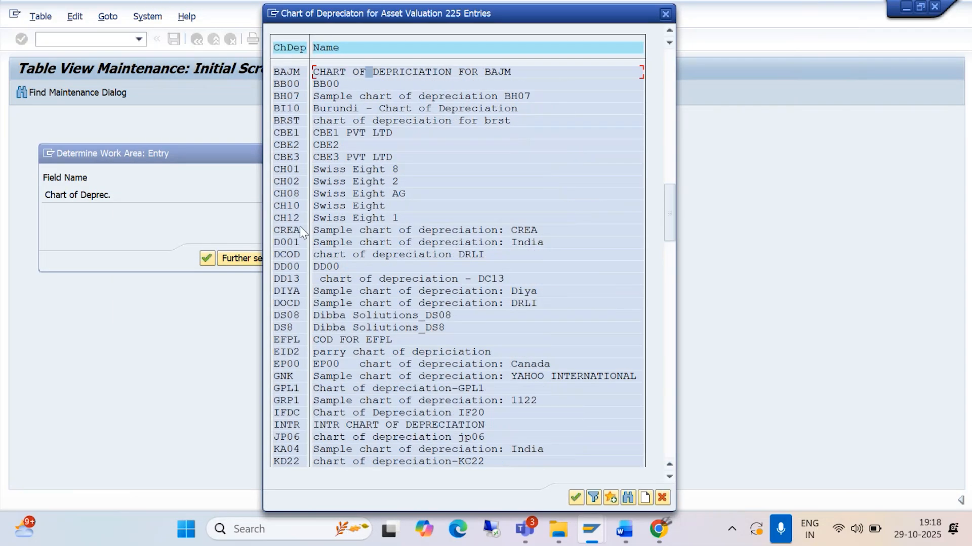
left_click(575, 499)
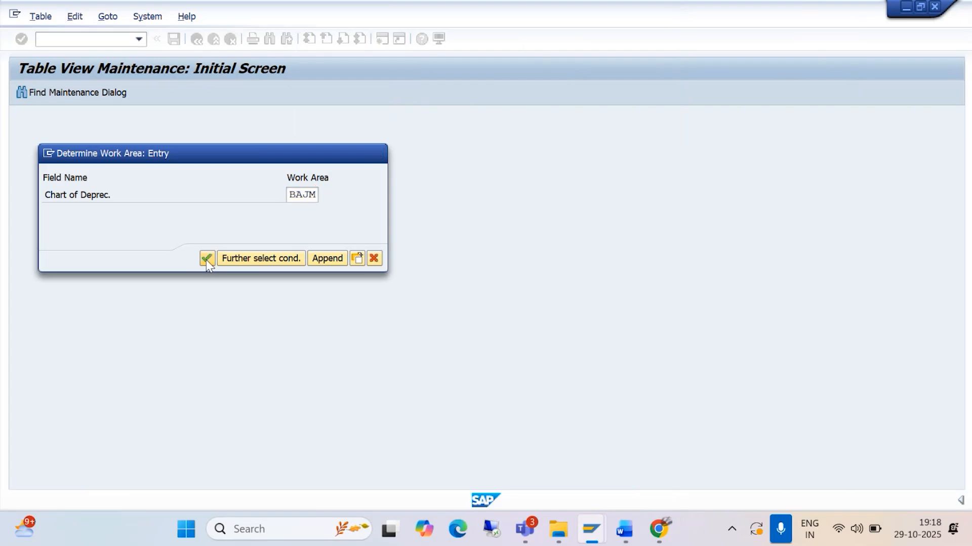
left_click(206, 259)
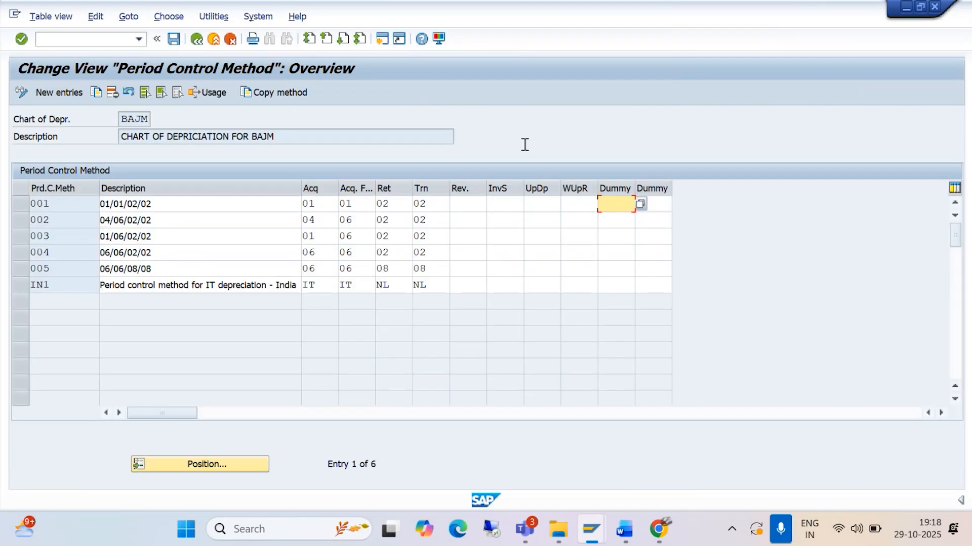
Step: Read further down the Asset Management guide for the next configuration step
left_click(624, 528)
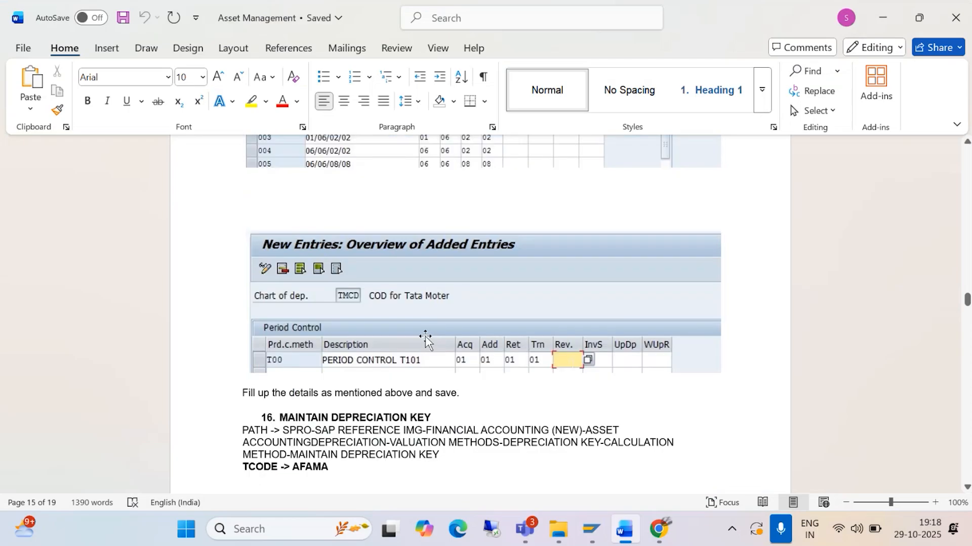
scroll(425, 338, "down", 3)
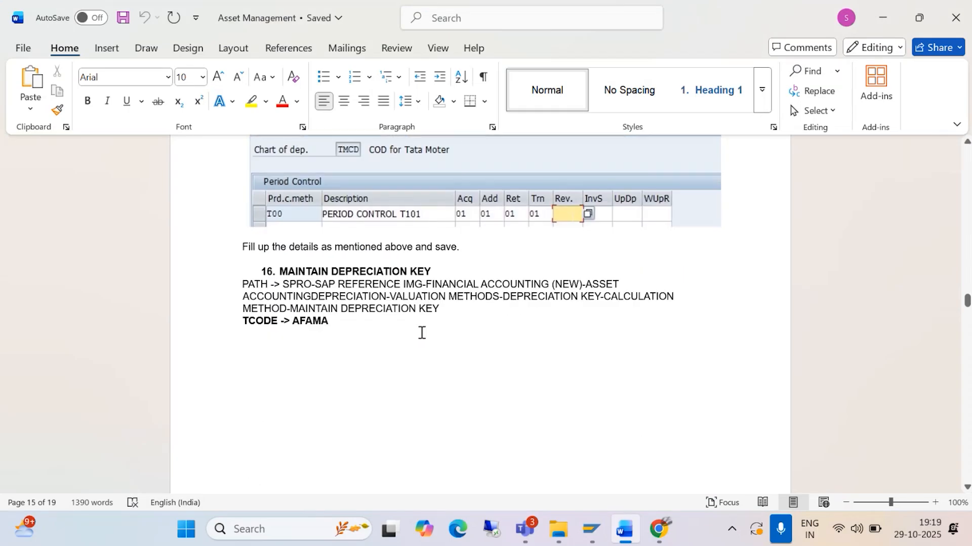
scroll(421, 333, "down", 2)
key("alt+Tab")
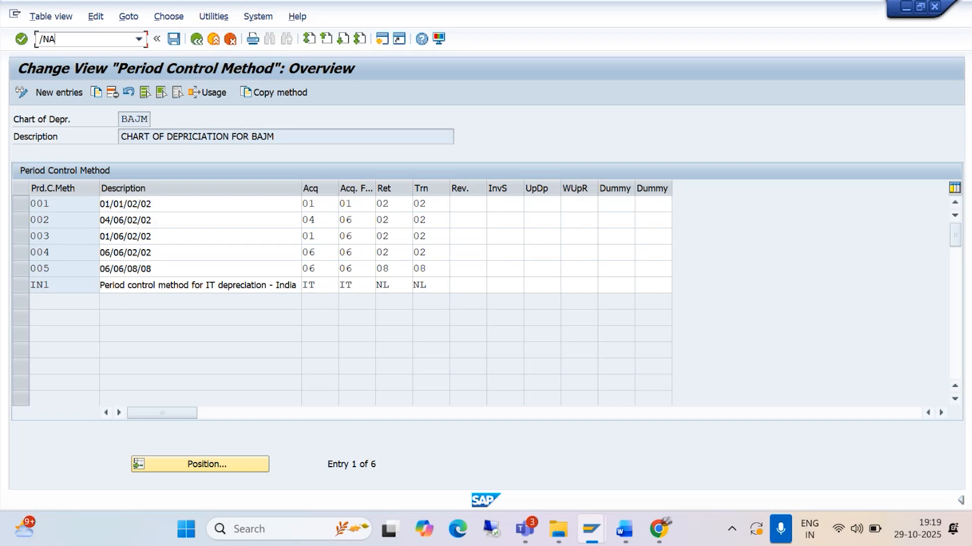
Step: Run AFAMA for chart BAJM and show key BAJM's calculation methods (0014, BAJ, SL)
key("Return")
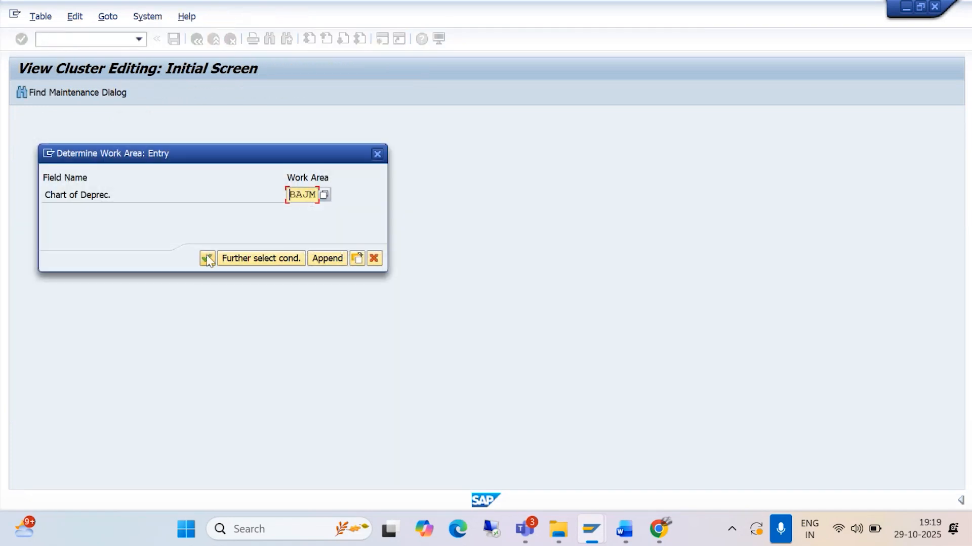
left_click(208, 259)
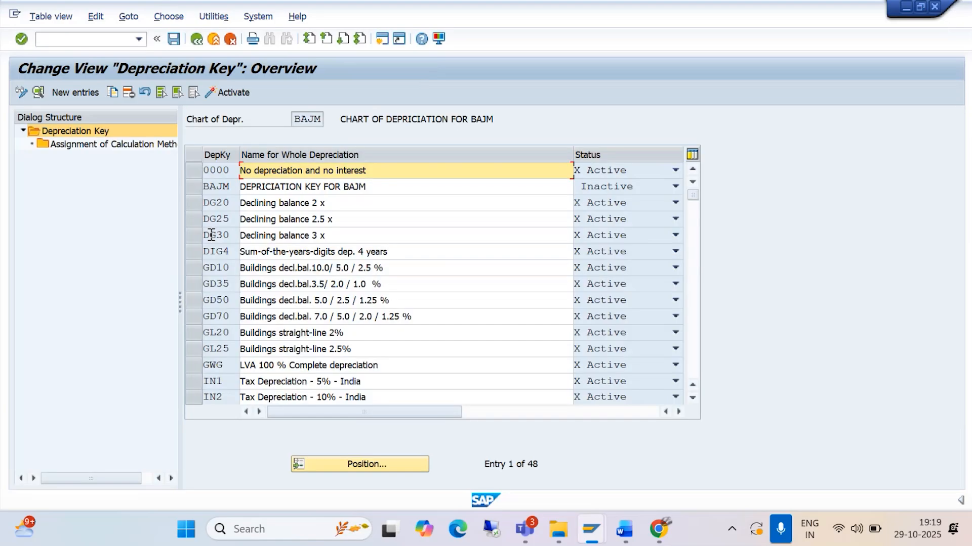
left_click(333, 469)
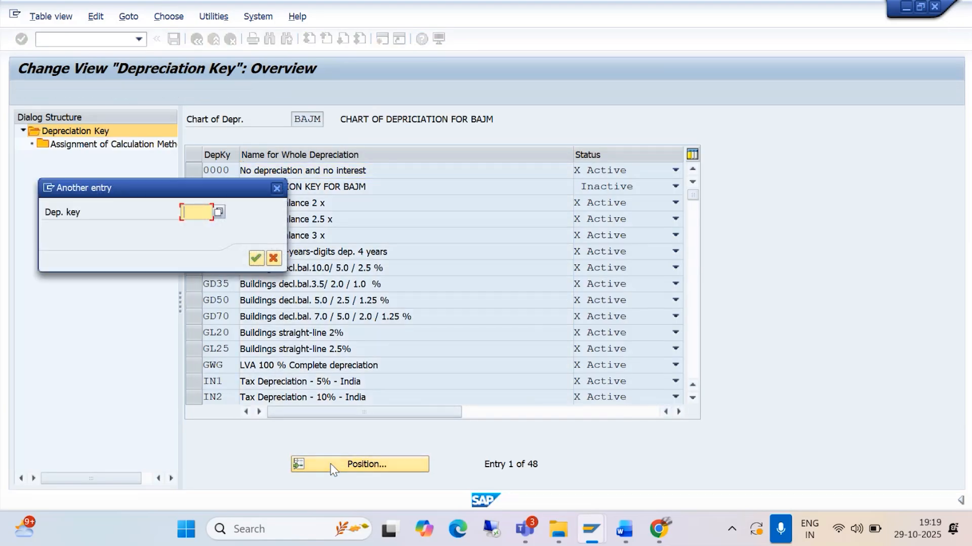
type("BAJ")
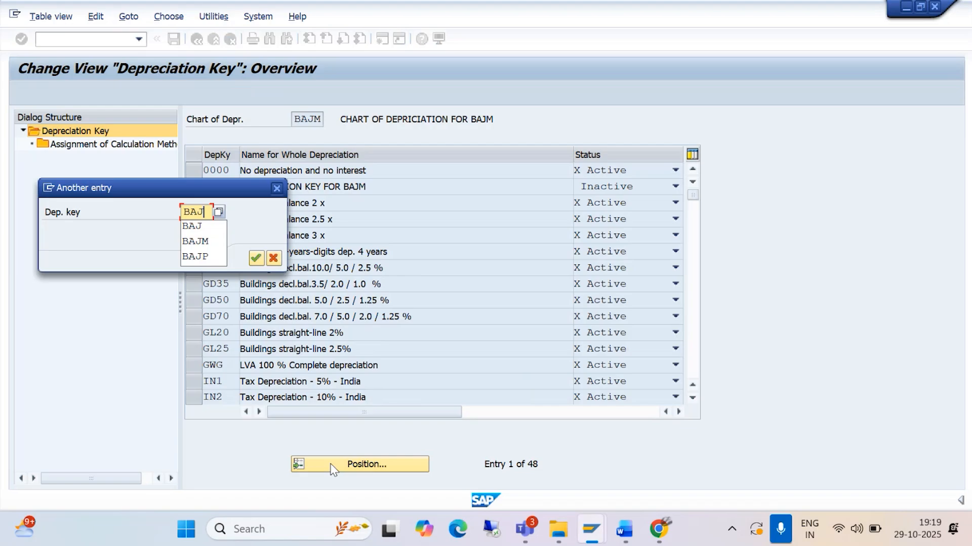
type("M")
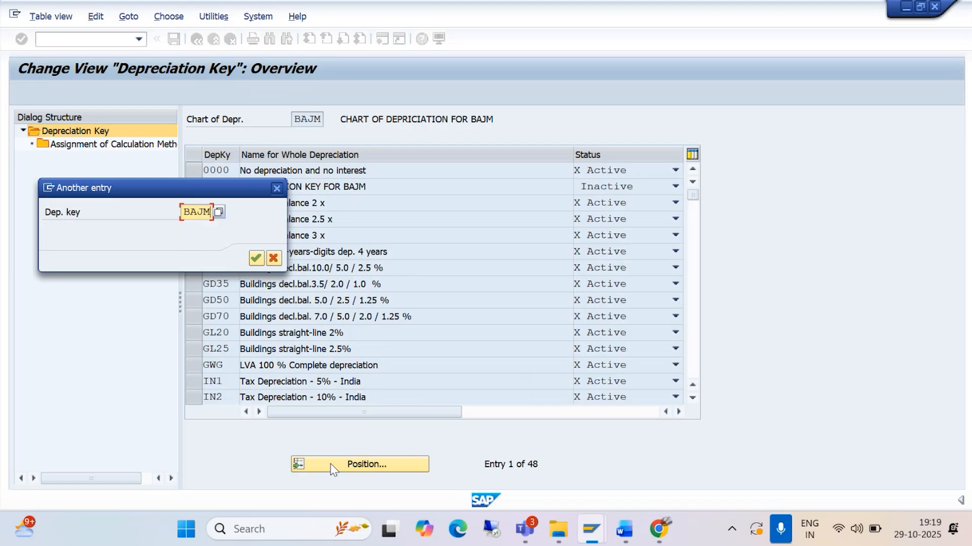
left_click(256, 258)
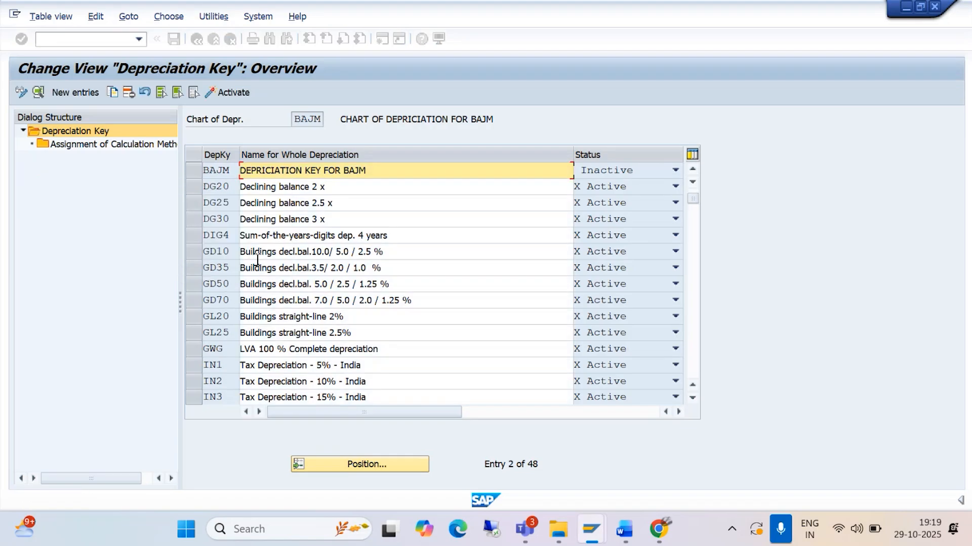
left_click(196, 172)
double_click(152, 145)
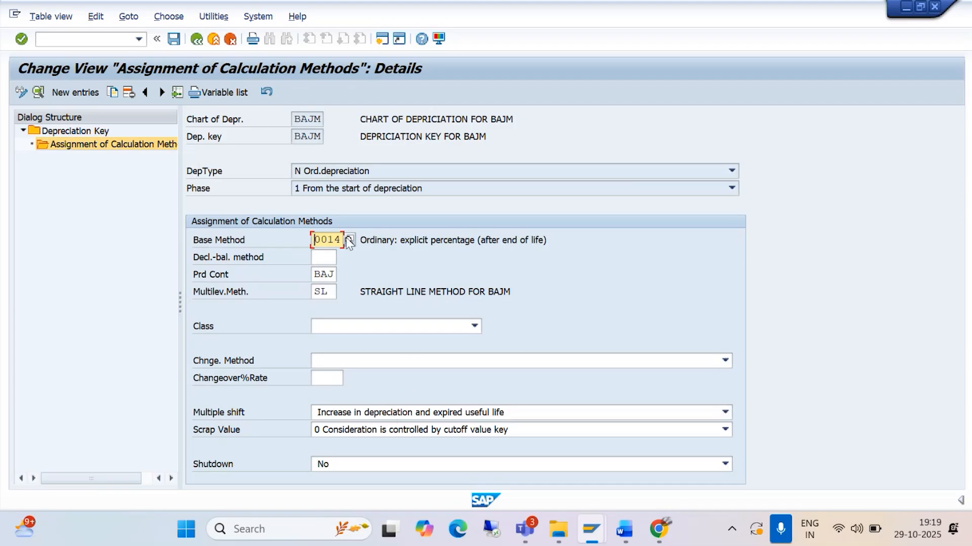
Step: Go back twice from the BAJM calculation method assignments to the depreciation key overview
left_click(197, 39)
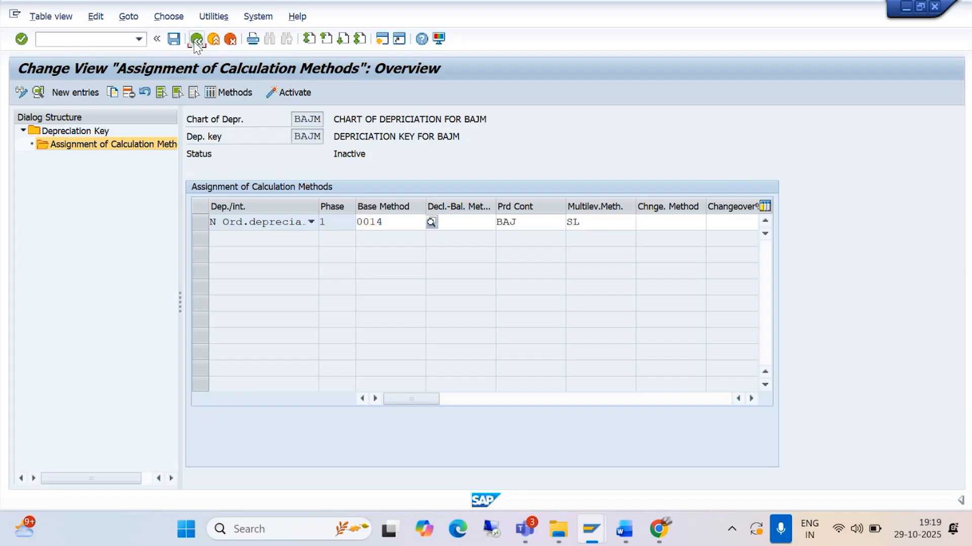
left_click(197, 40)
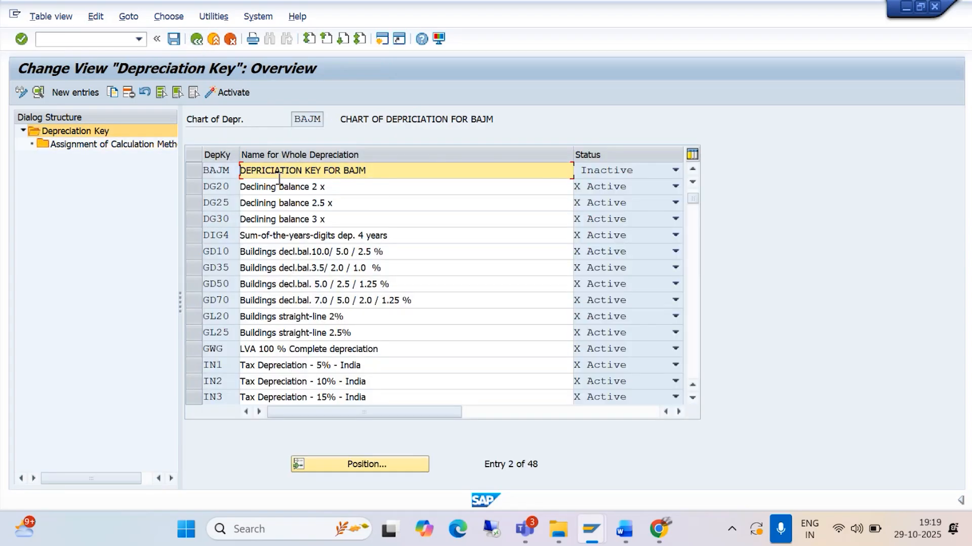
Step: Select the BAJM depreciation key row, activate it, and confirm the message
left_click(193, 170)
left_click(228, 92)
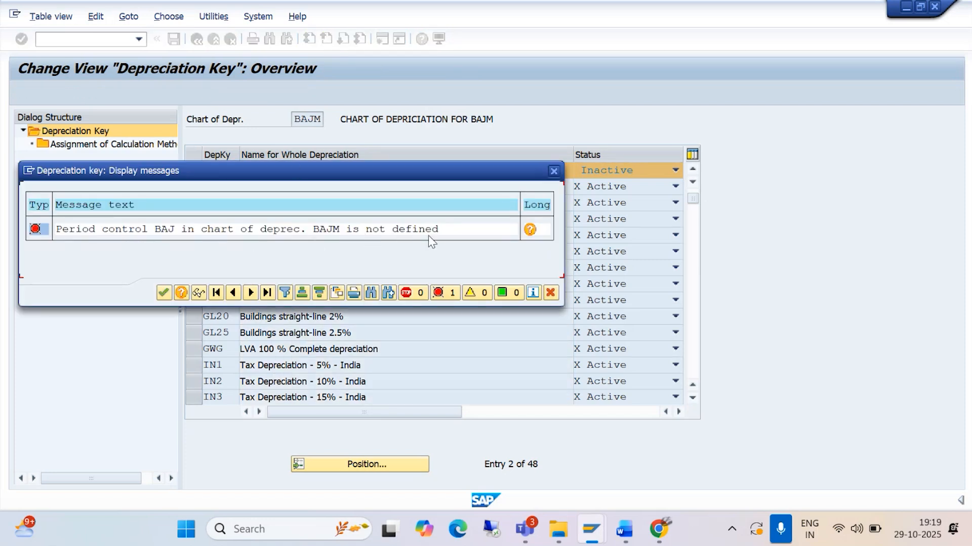
left_click(163, 292)
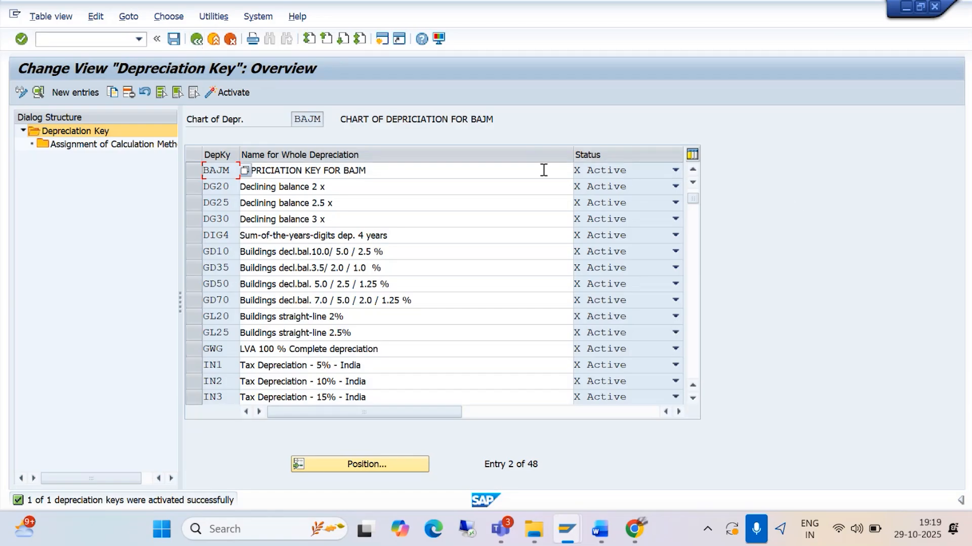
Step: Switch to the Asset Management guide in Word and scroll to the new depreciation key steps
key("alt+Tab")
scroll(501, 244, "down", 2)
scroll(483, 250, "down", 10)
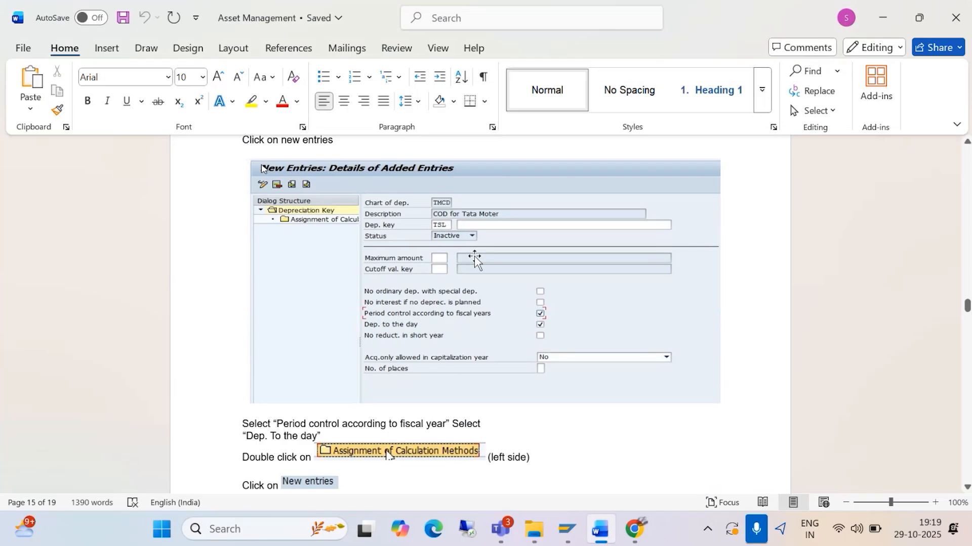
Step: Scroll the guide to section 17, Creation of Asset Master (AS01), then return to SAP's Depreciation Key view
scroll(475, 257, "down", 1)
scroll(475, 257, "up", 5)
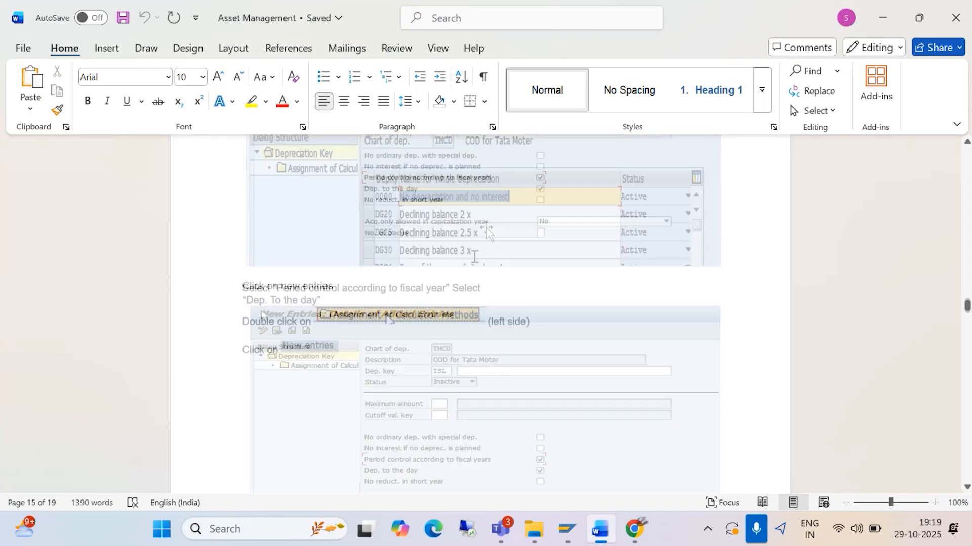
scroll(484, 234, "down", 8)
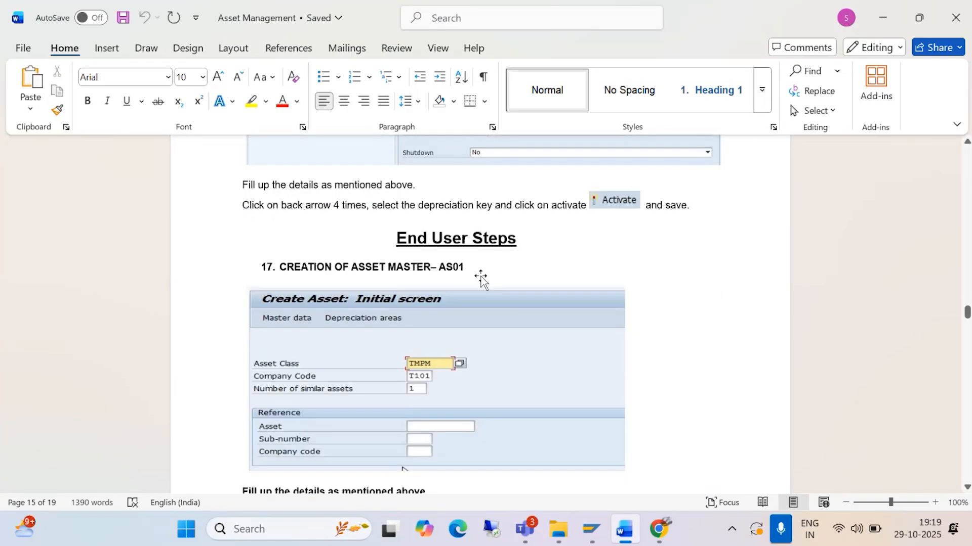
scroll(481, 278, "down", 3)
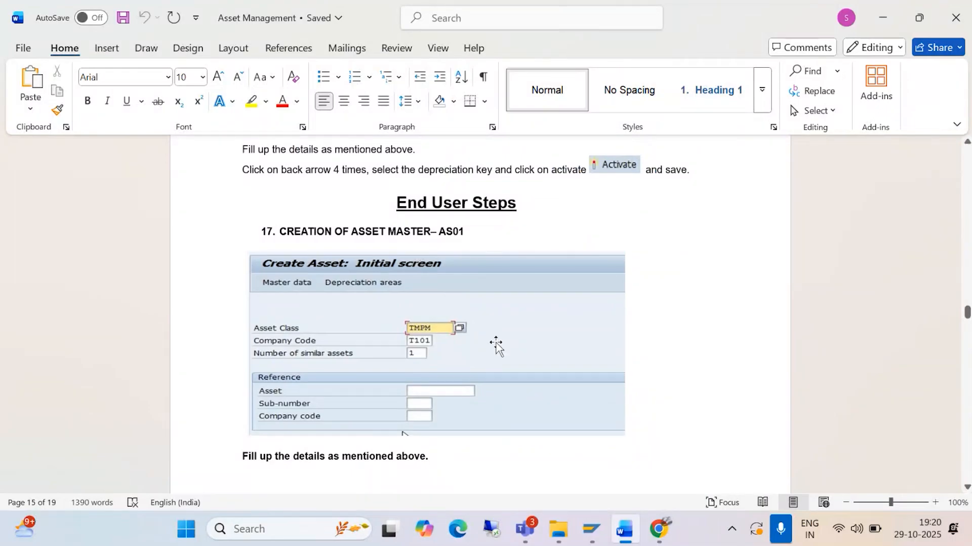
left_click(591, 530)
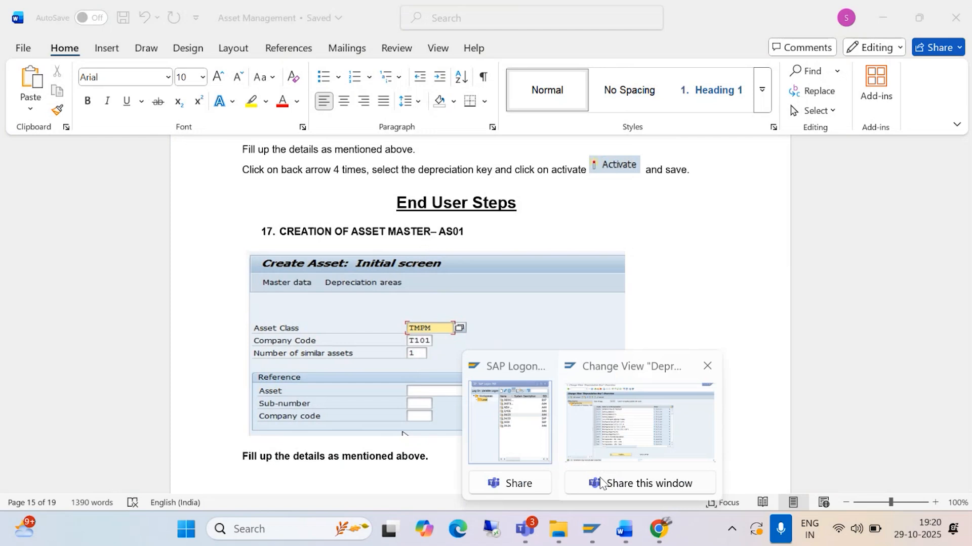
left_click(612, 430)
Step: Run AS03, enter company code BAJM, and open the Asset number value list
type("/")
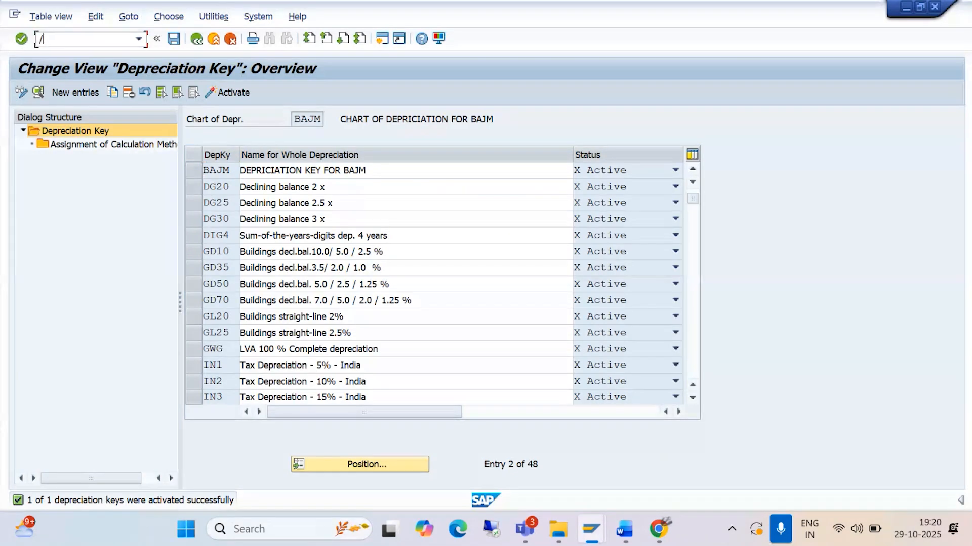
type("NAS03")
key("Return")
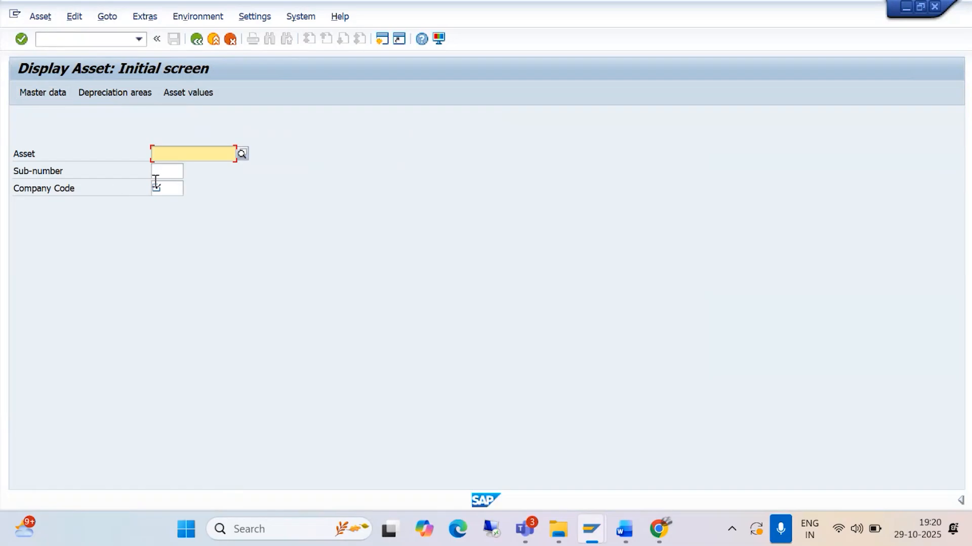
left_click(160, 189)
type("BAJM")
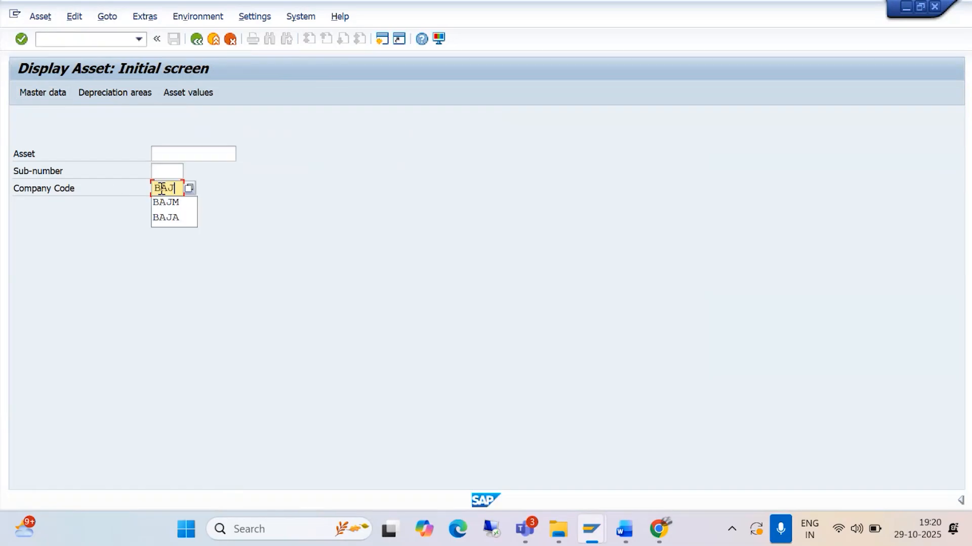
left_click(183, 157)
left_click(242, 152)
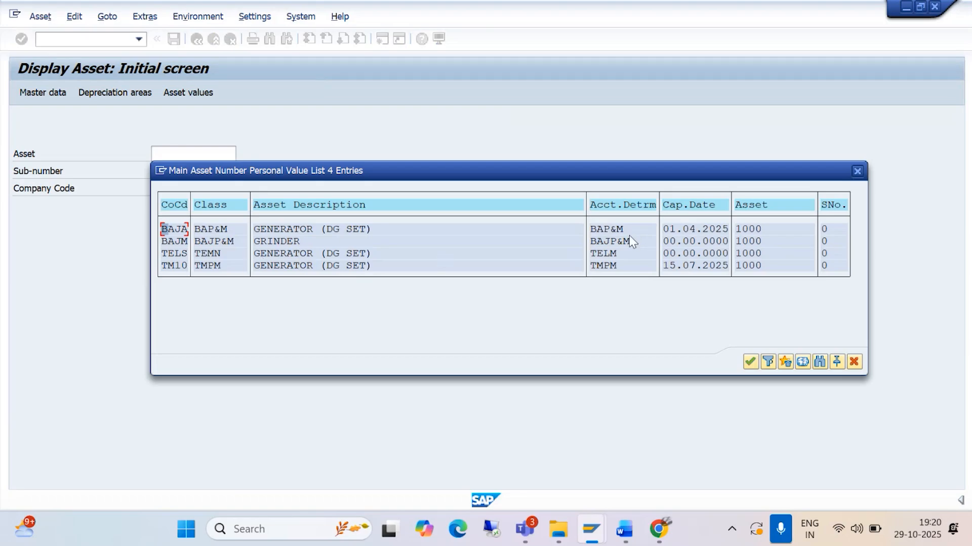
Step: Display asset 1000, GENERATOR (DG SET) in BAJA, and check its LINR 10-year depreciation areas
double_click(604, 229)
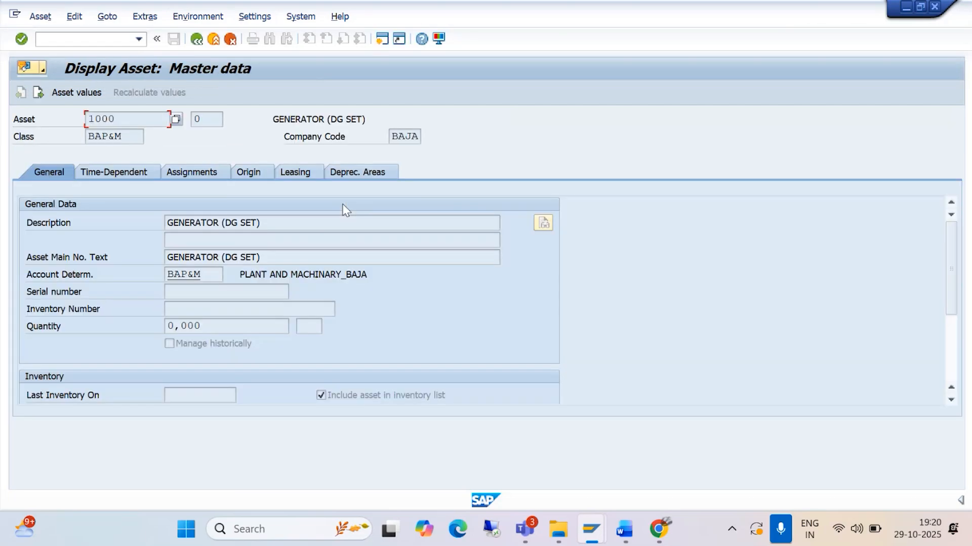
left_click(357, 176)
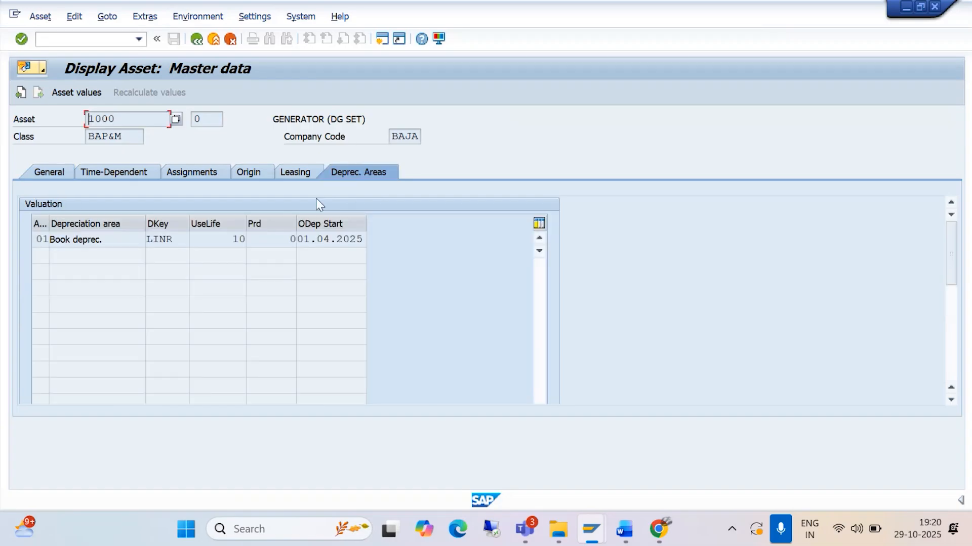
mouse_move(600, 532)
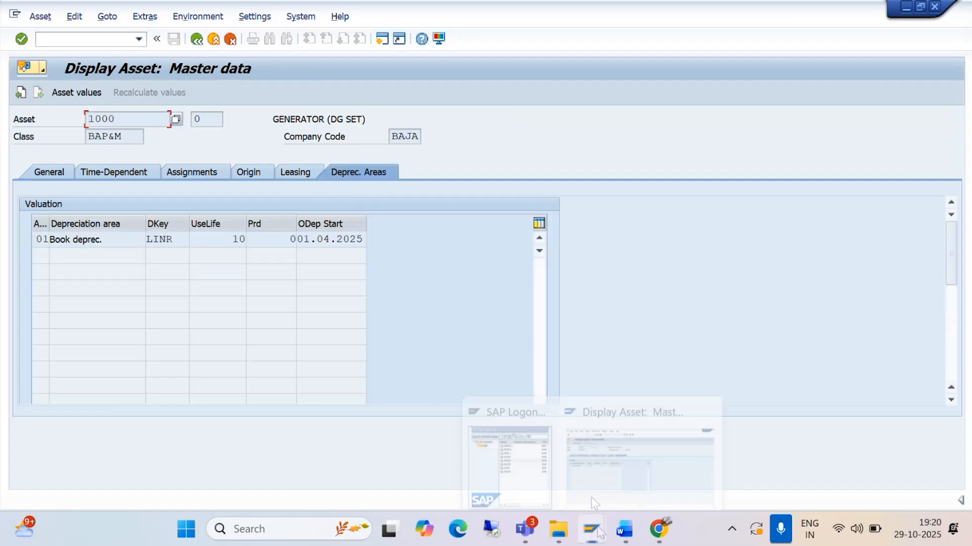
left_click(626, 532)
Step: Scroll the Word guide down to section 18, Purchase of Asset – F-90
scroll(503, 392, "down", 10)
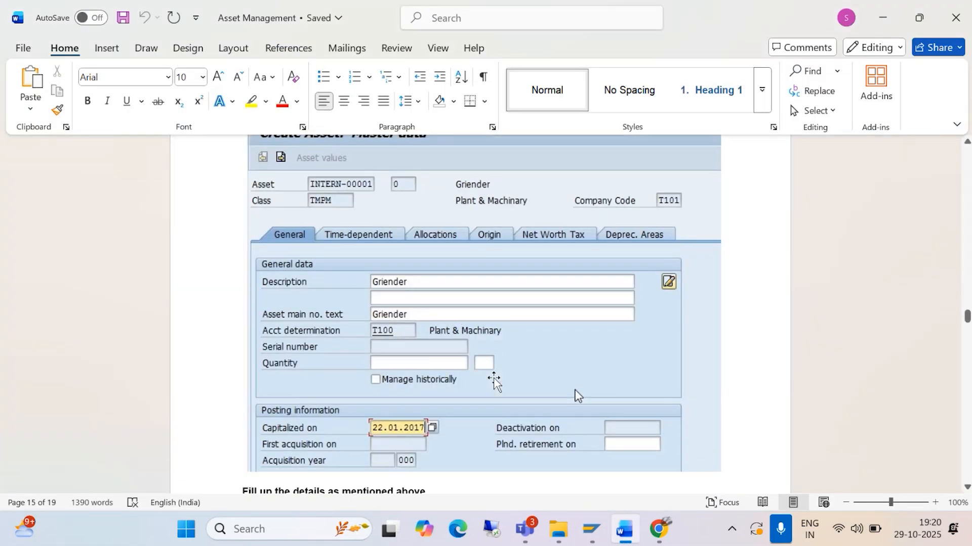
scroll(495, 380, "down", 10)
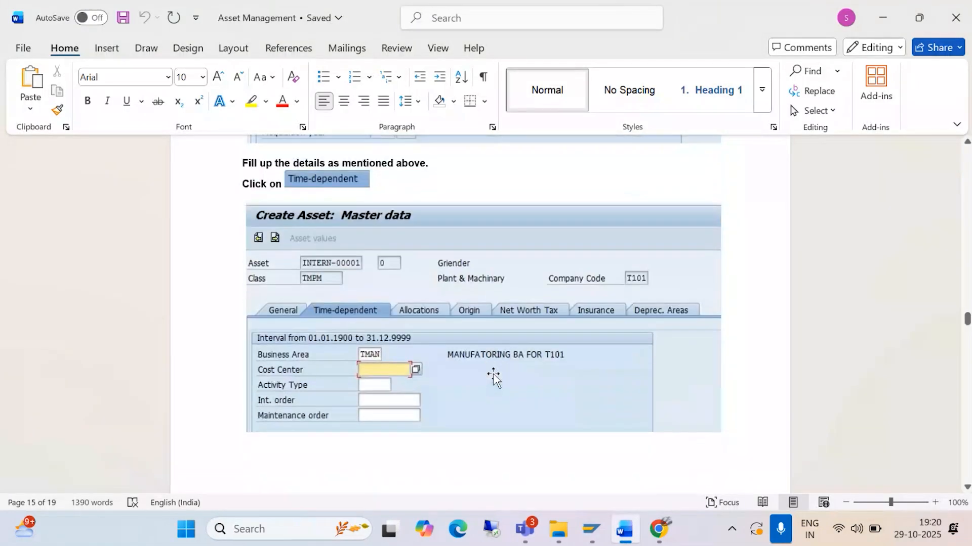
scroll(493, 377, "down", 10)
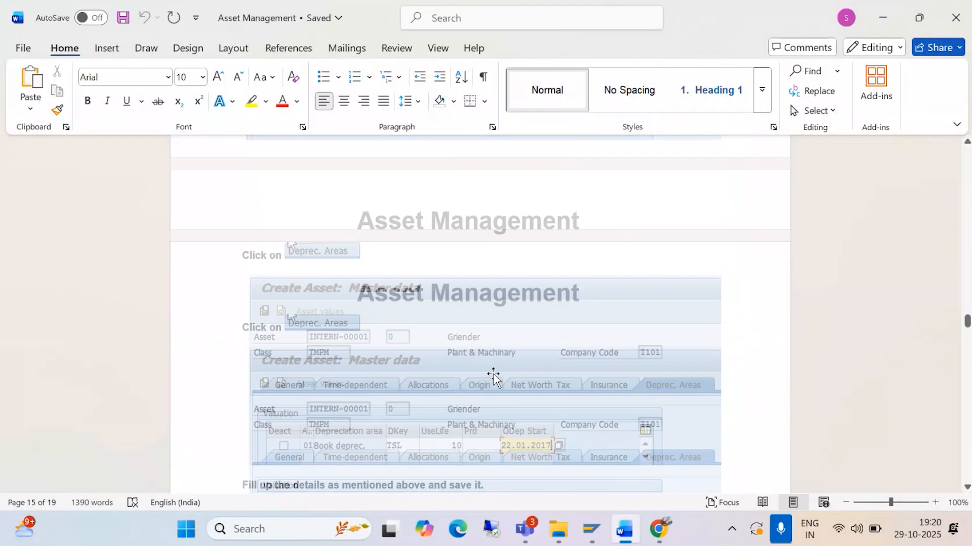
scroll(494, 377, "down", 3)
scroll(494, 377, "down", 8)
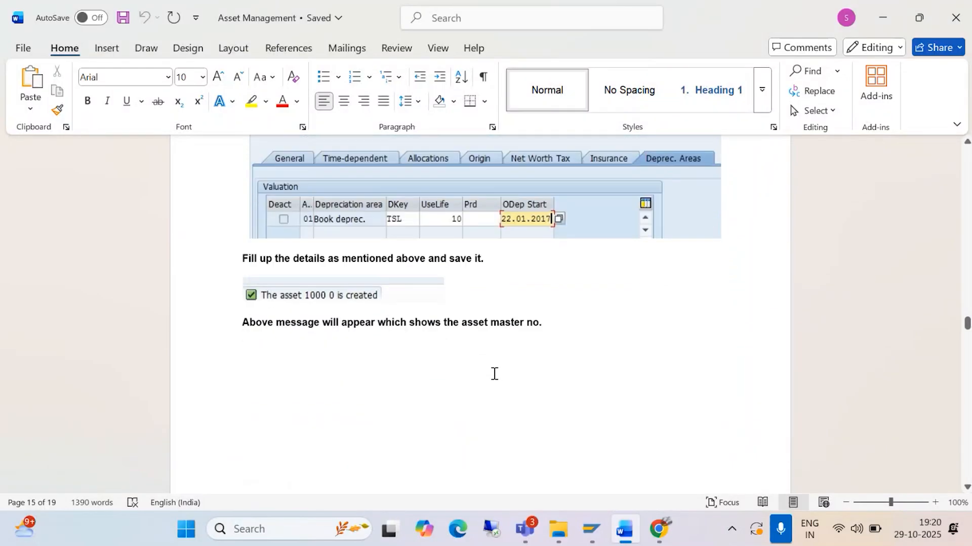
scroll(495, 373, "down", 10)
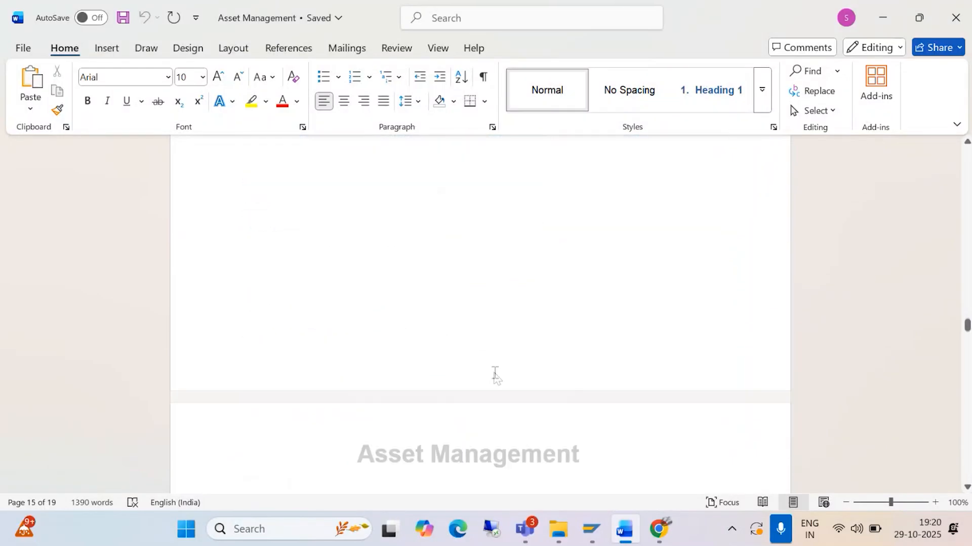
scroll(494, 375, "down", 4)
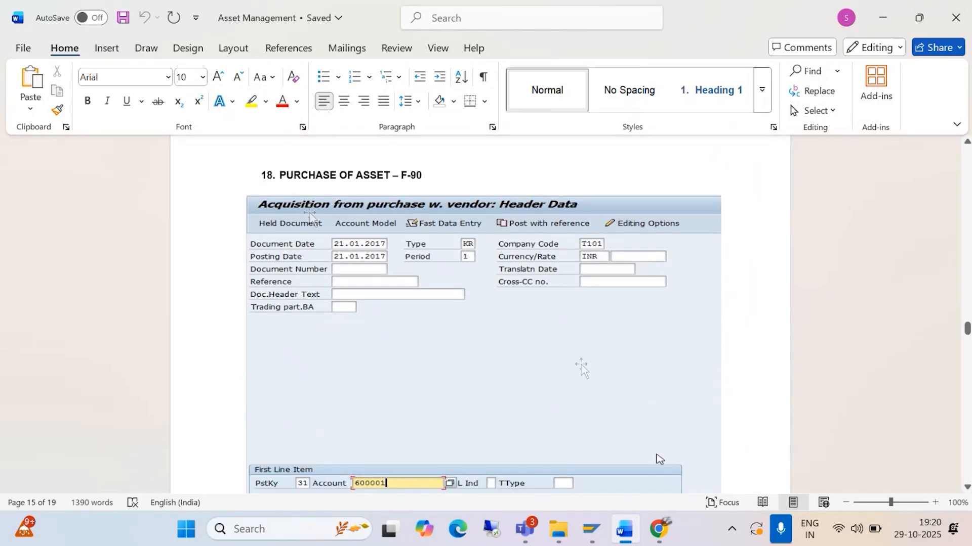
Step: Return to SAP and type /NF-90 in the command field, then bring up the Teams meeting windows
mouse_move(597, 532)
left_click(663, 404)
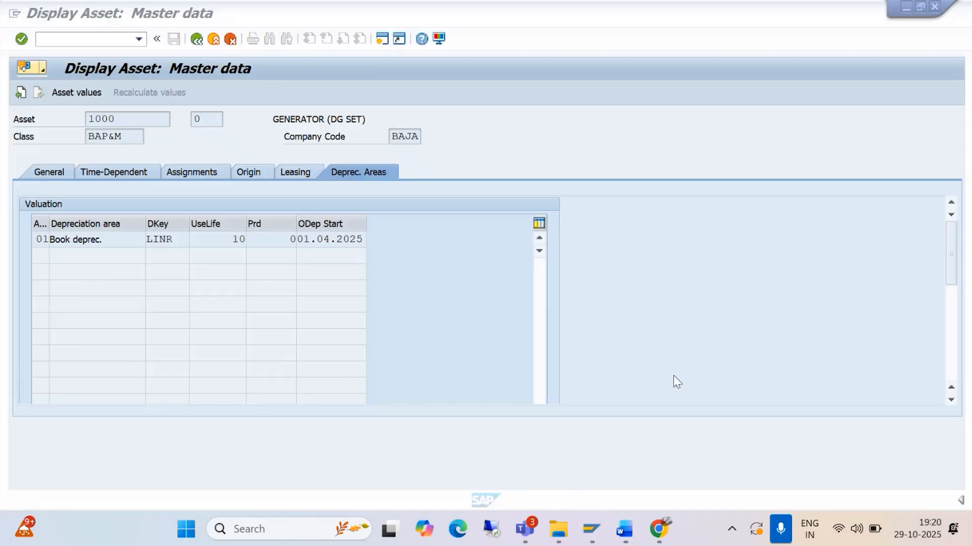
left_click(87, 39)
type("/")
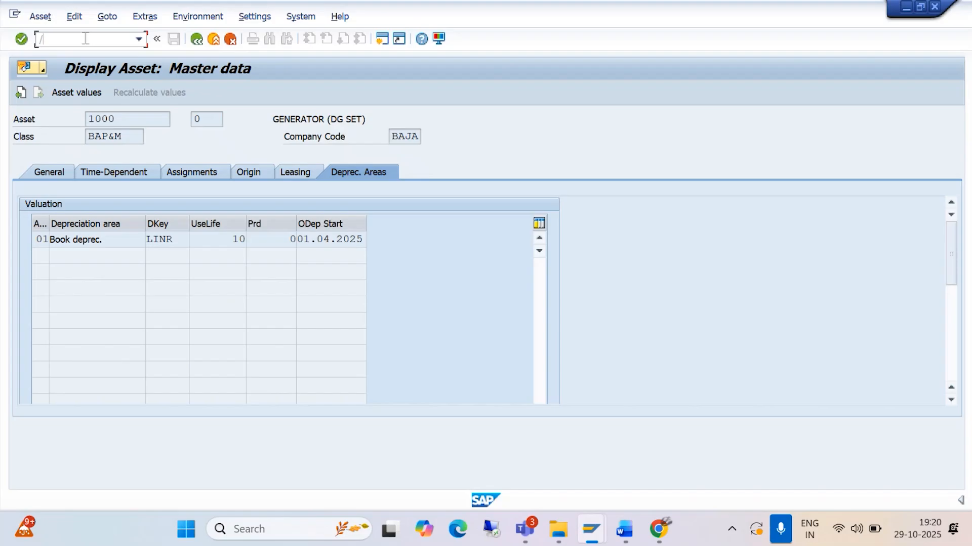
type("NF-90")
key("alt+Tab")
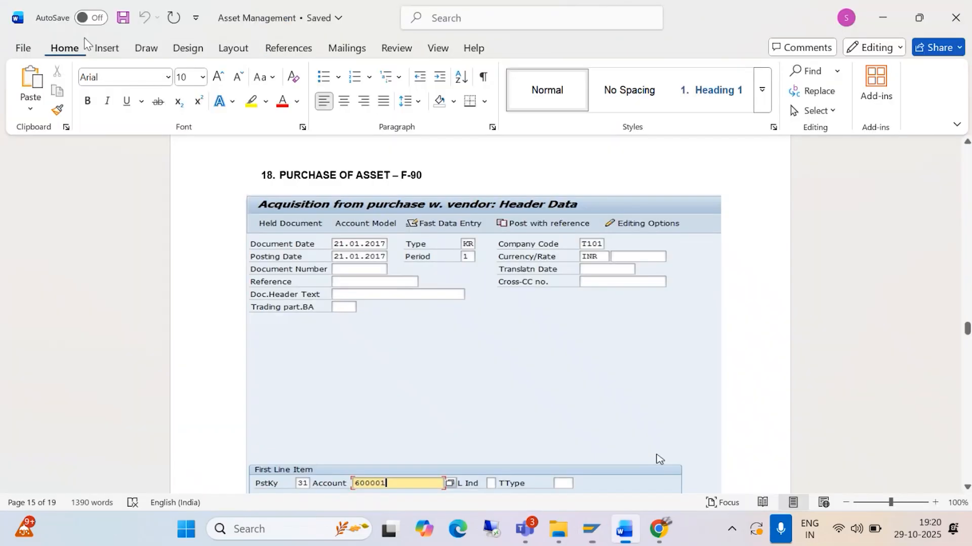
left_click(529, 539)
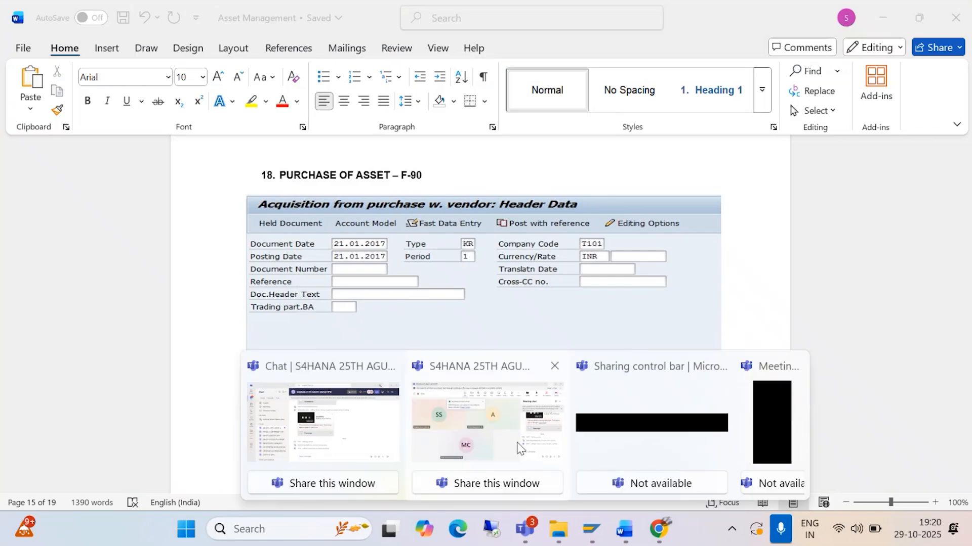
Step: Open the S4HANA Teams meeting, dismiss the recording notice, admit the lobby participant, and minimize it
left_click(524, 456)
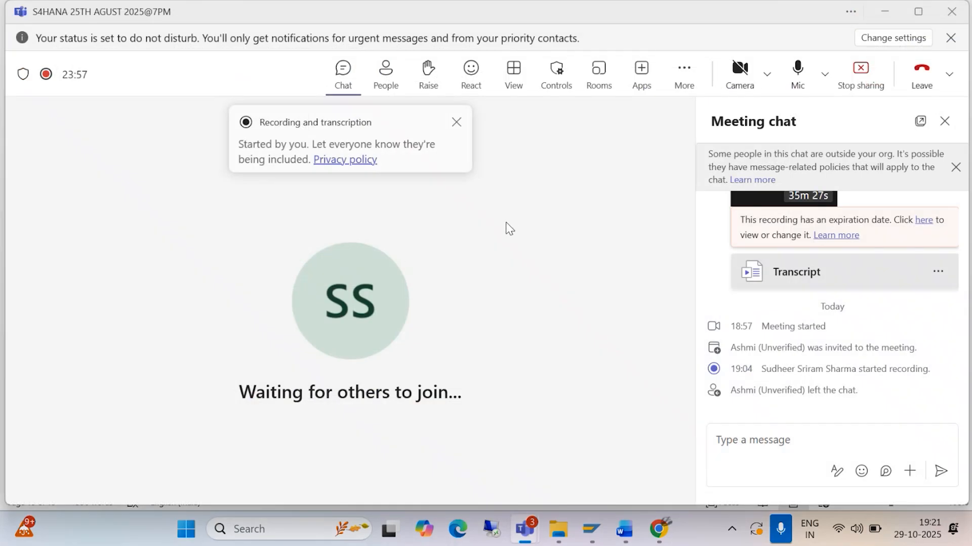
left_click(457, 122)
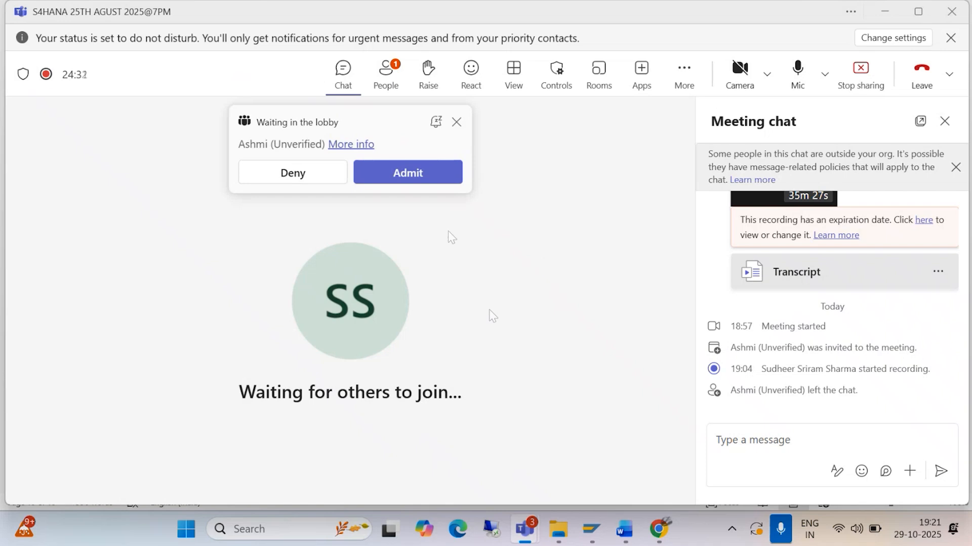
left_click(429, 173)
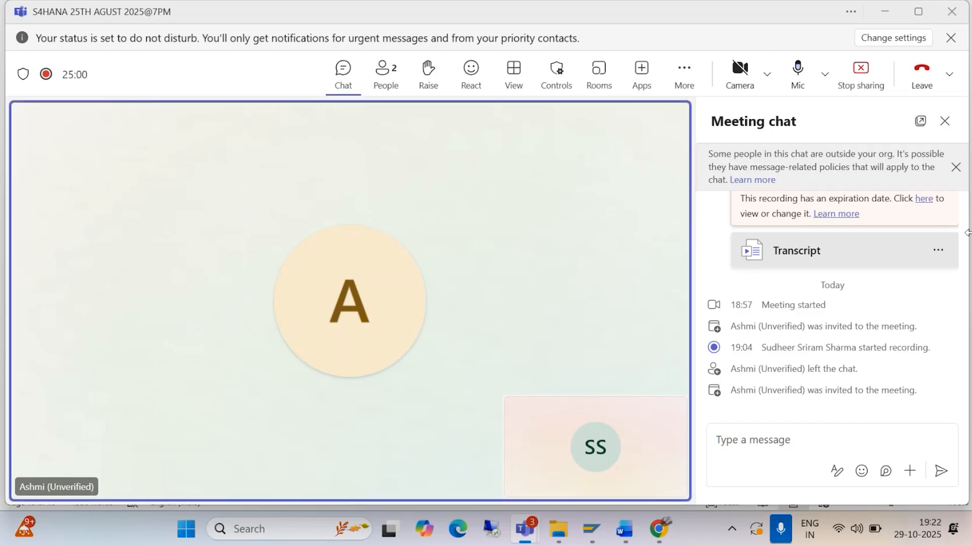
left_click(884, 18)
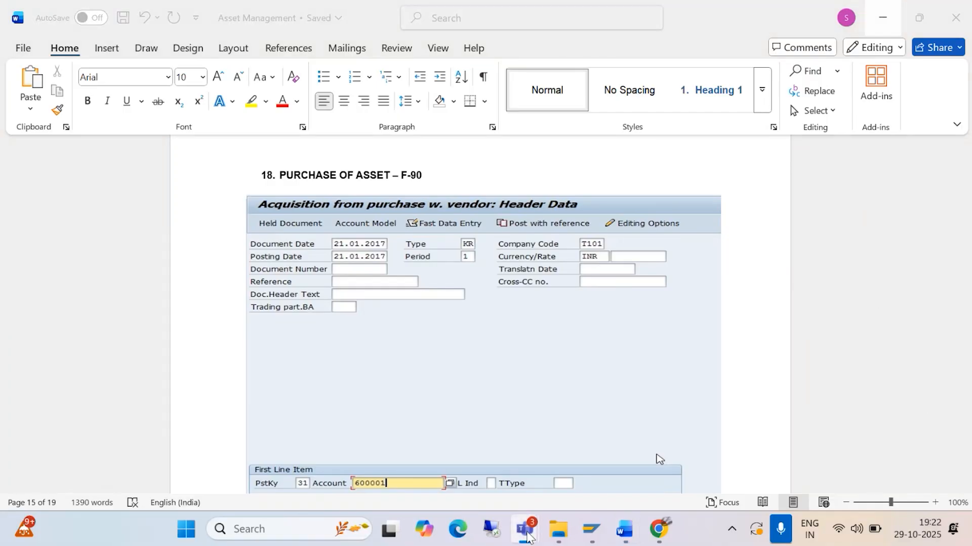
mouse_move(525, 529)
left_click(490, 446)
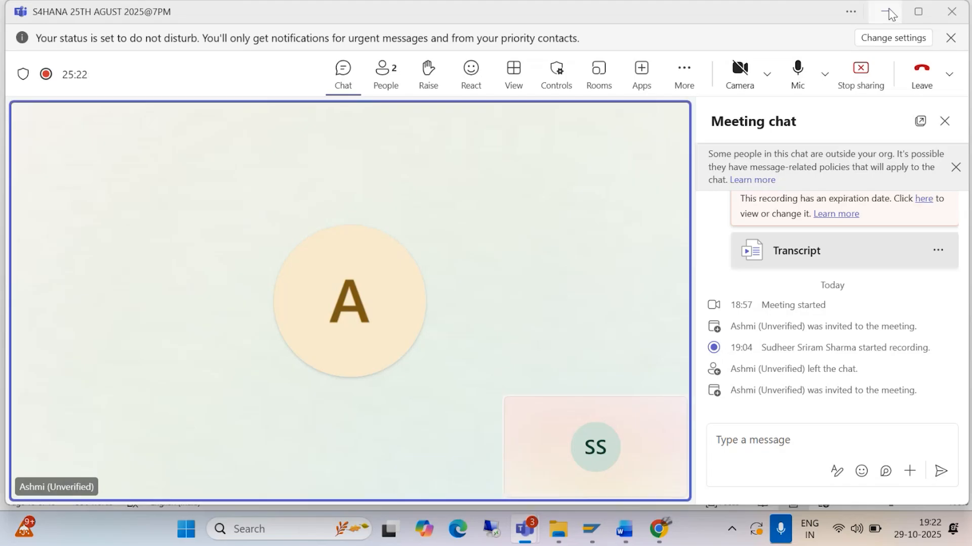
left_click(891, 14)
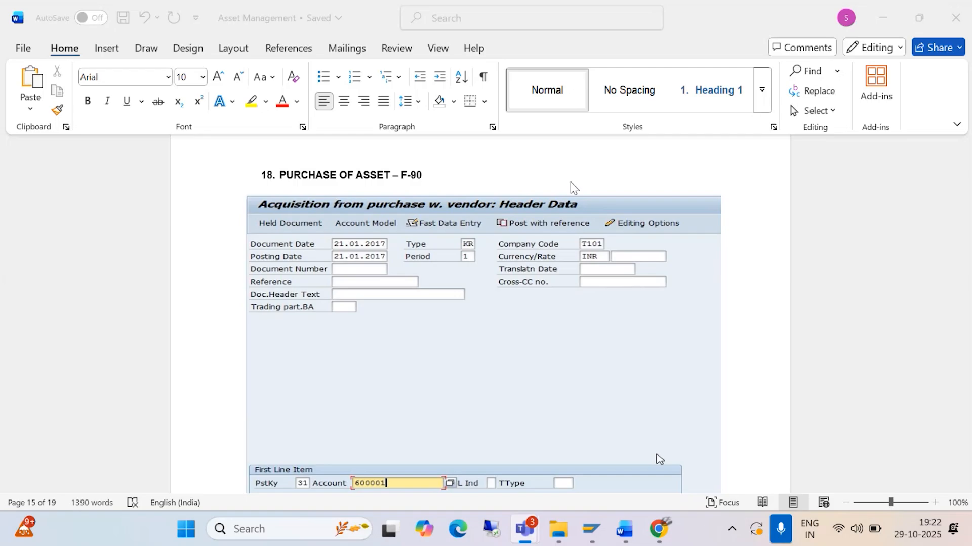
mouse_move(591, 529)
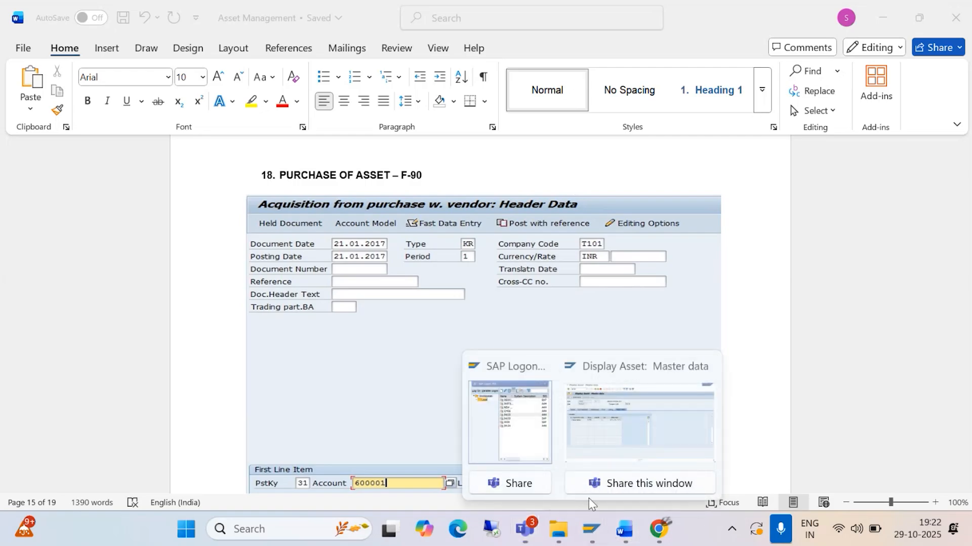
Step: Bring SAP forward and run /NF-90 to reach the vendor acquisition header screen
left_click(619, 436)
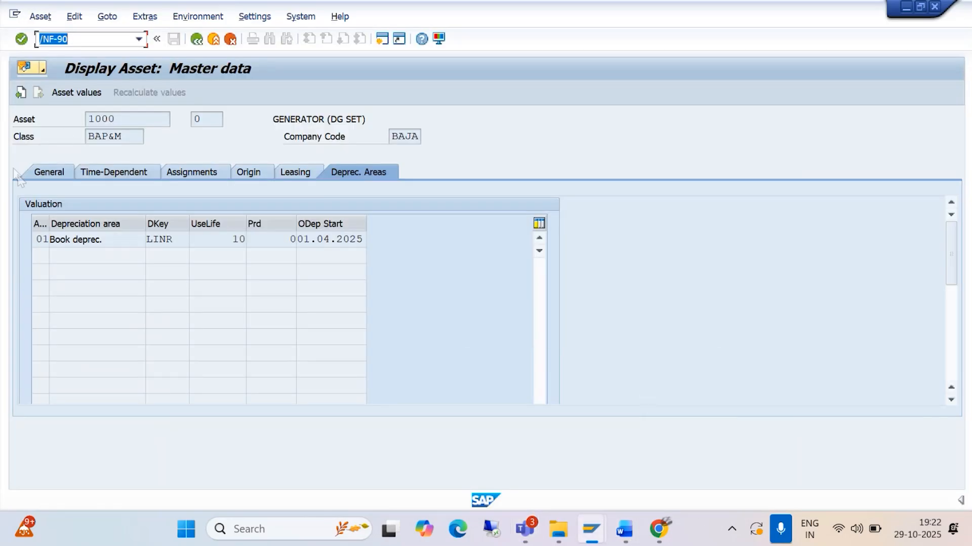
left_click(89, 40)
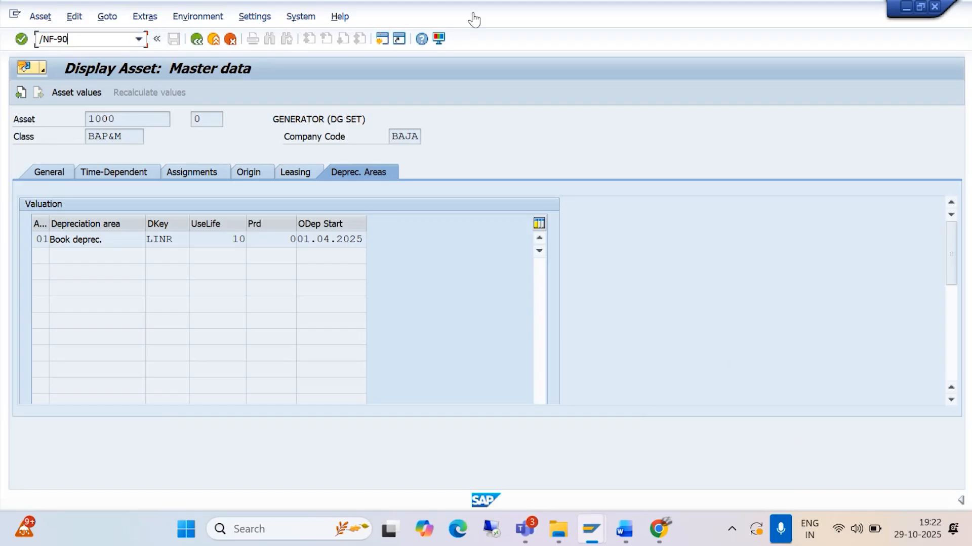
left_click(465, 17)
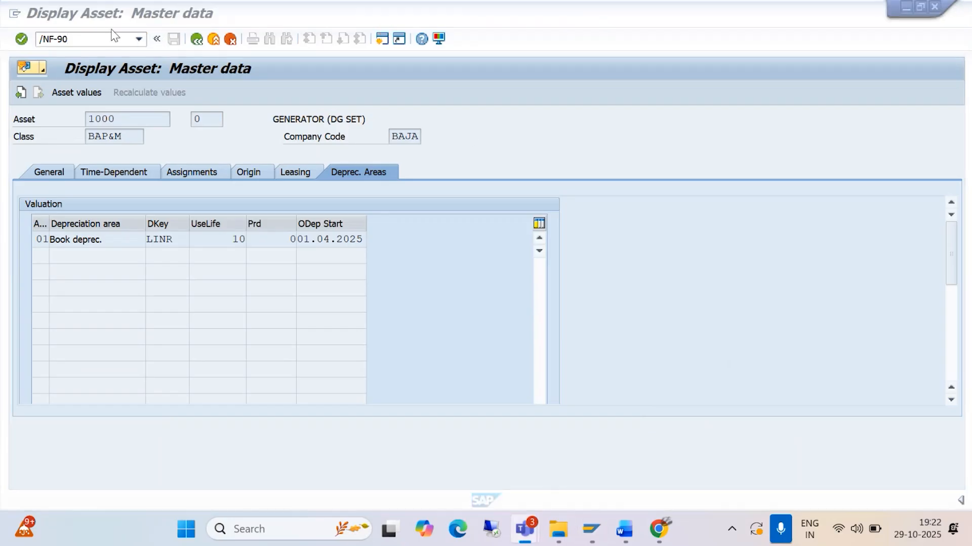
left_click(90, 41)
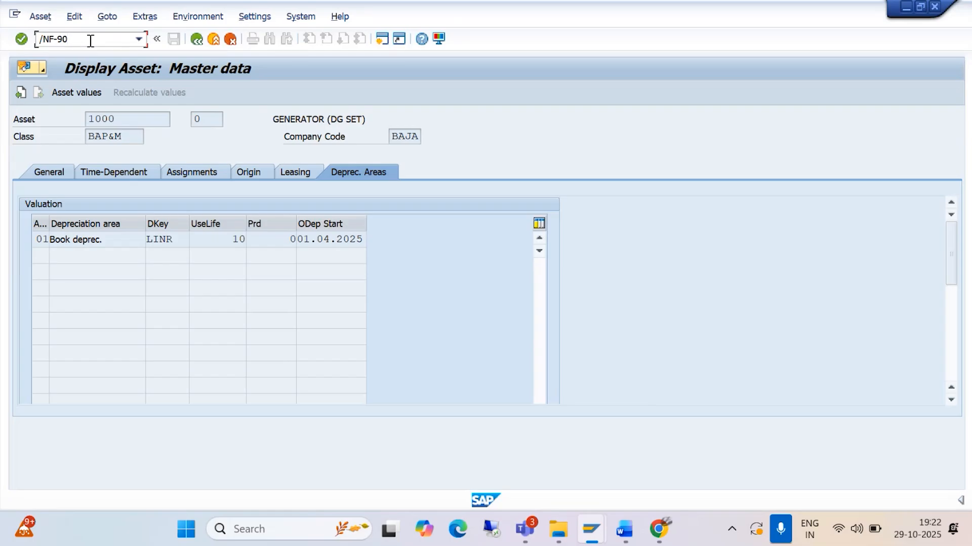
key("Return")
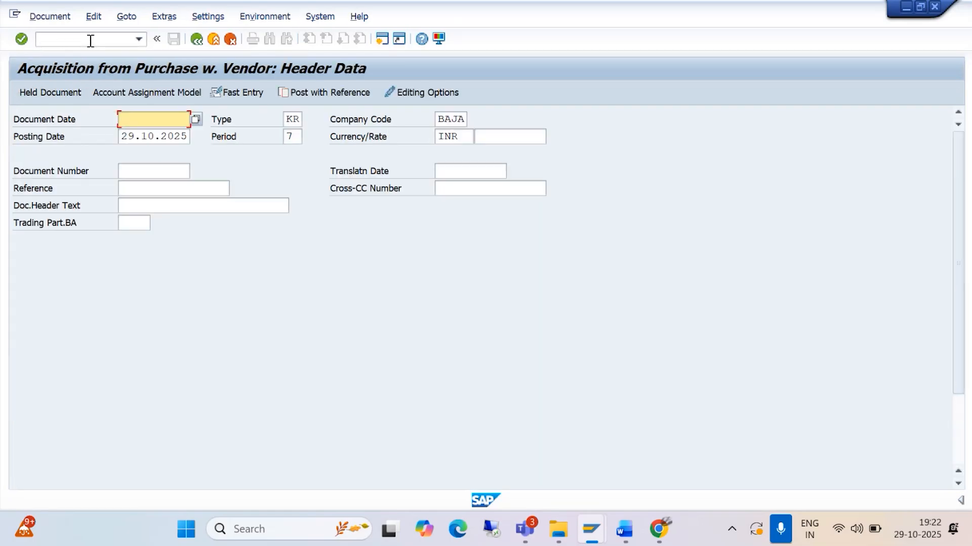
Step: Check the Teams meeting, minimize it, and show the Word guide at step 18, Purchase of Asset – F-90
mouse_move(526, 528)
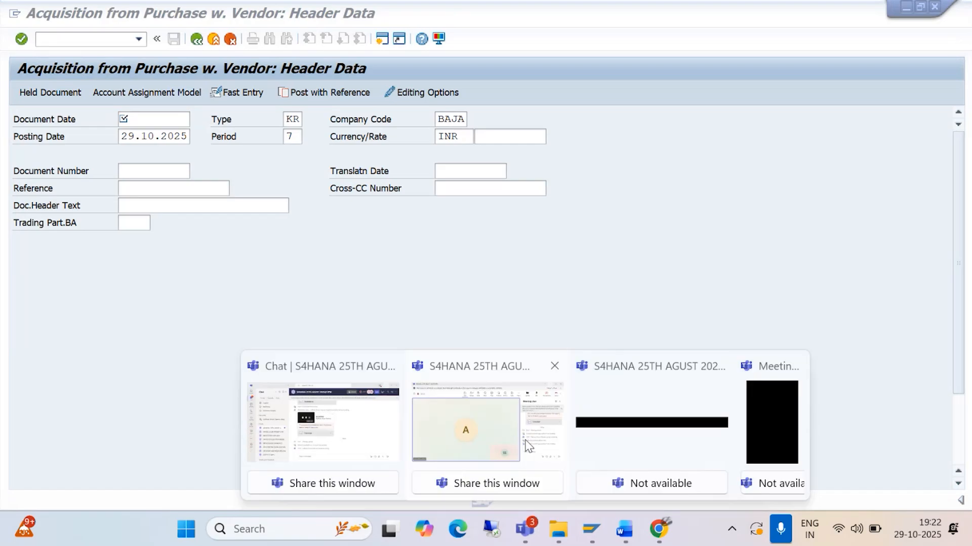
left_click(487, 445)
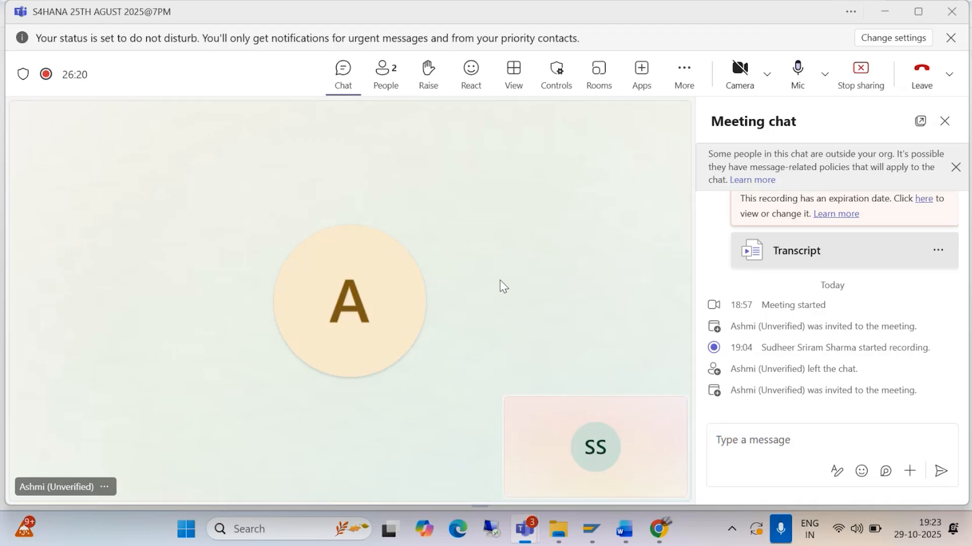
left_click(889, 13)
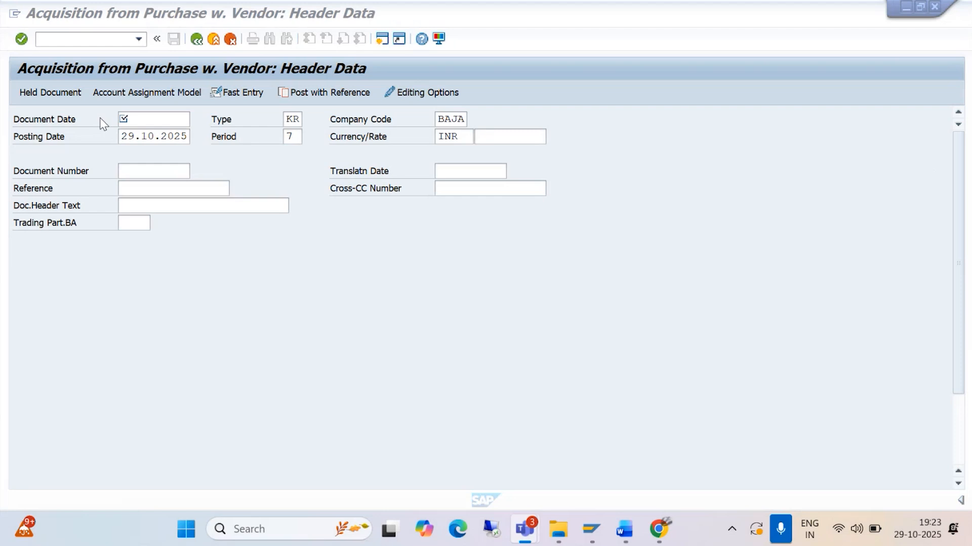
left_click(626, 530)
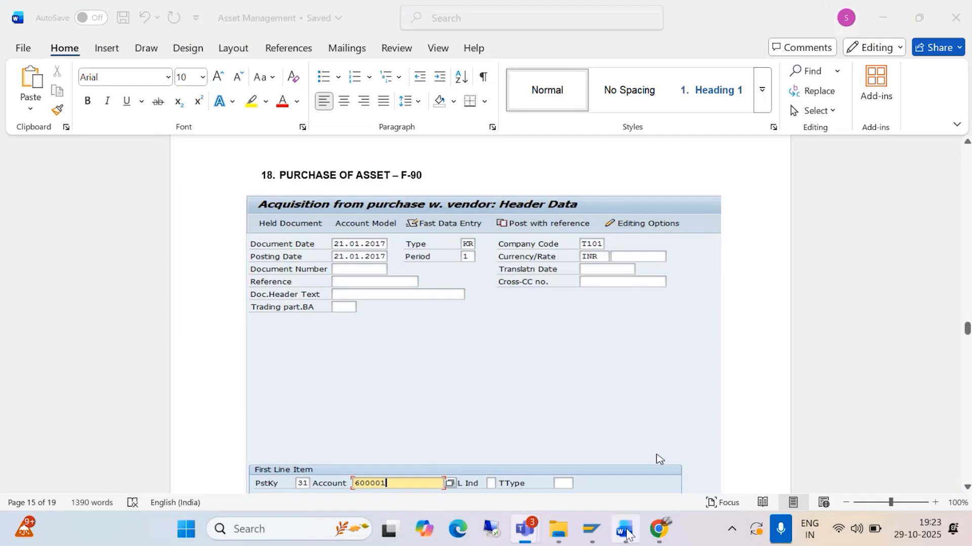
mouse_move(591, 531)
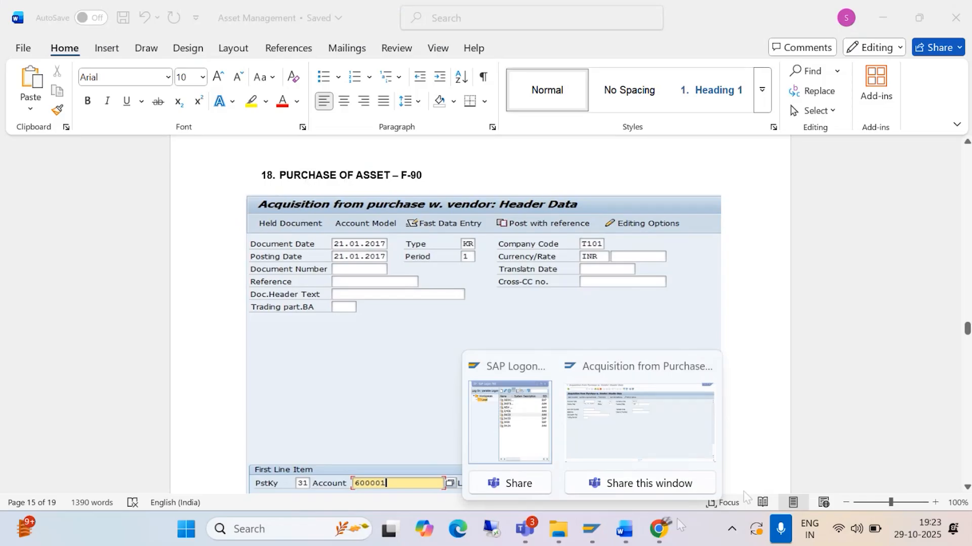
Step: Enter document date 01.04.2025 and replace posting date 29.10.2025 with 01.04.2025
left_click(602, 444)
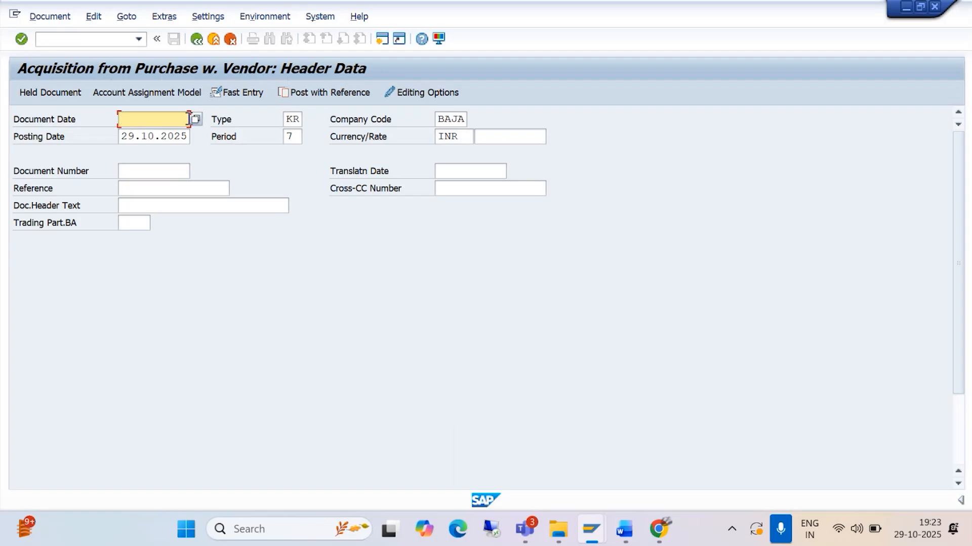
type("01.04")
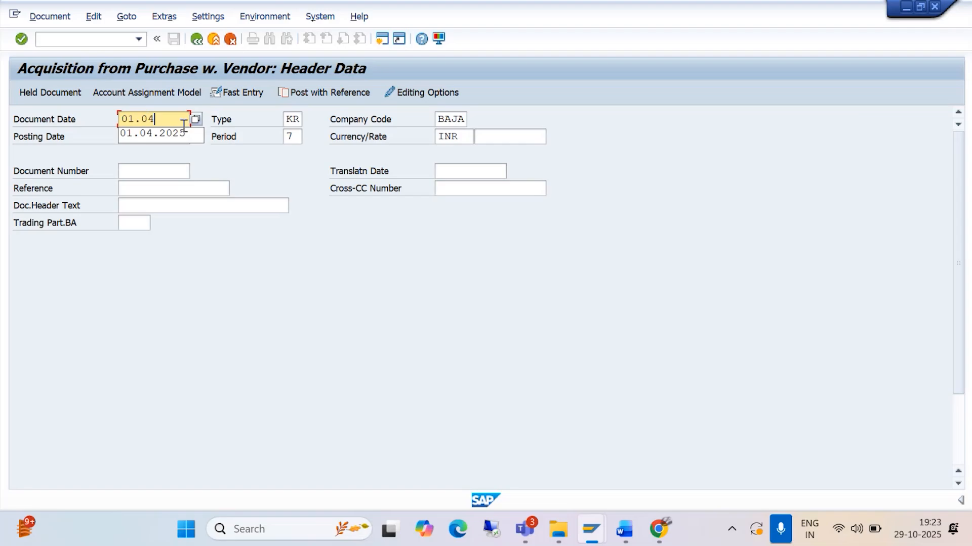
type(".2025")
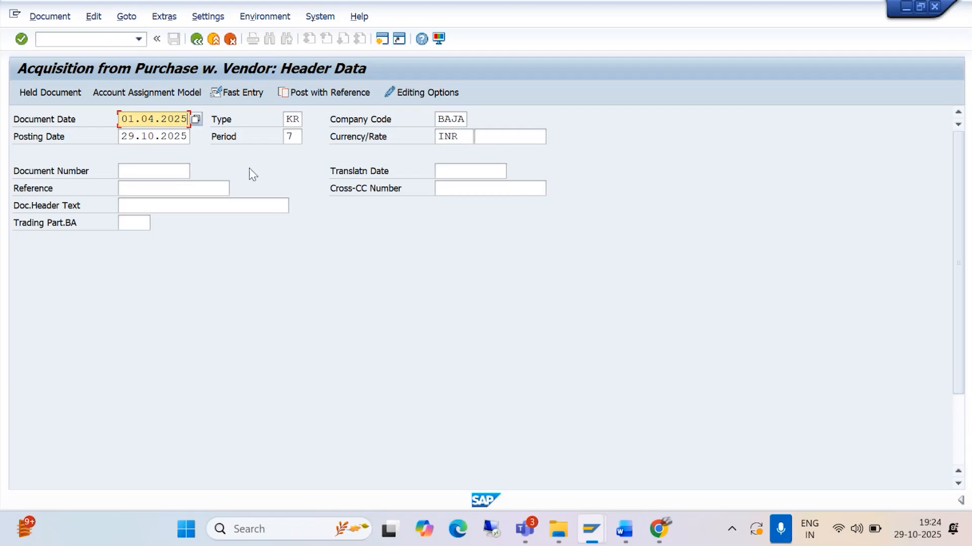
left_click(188, 136)
key("BackSpace")
key("BackSpace")
key("BackSpace")
key("BackSpace")
key("BackSpace")
key("BackSpace")
key("BackSpace")
key("BackSpace")
key("BackSpace")
key("BackSpace")
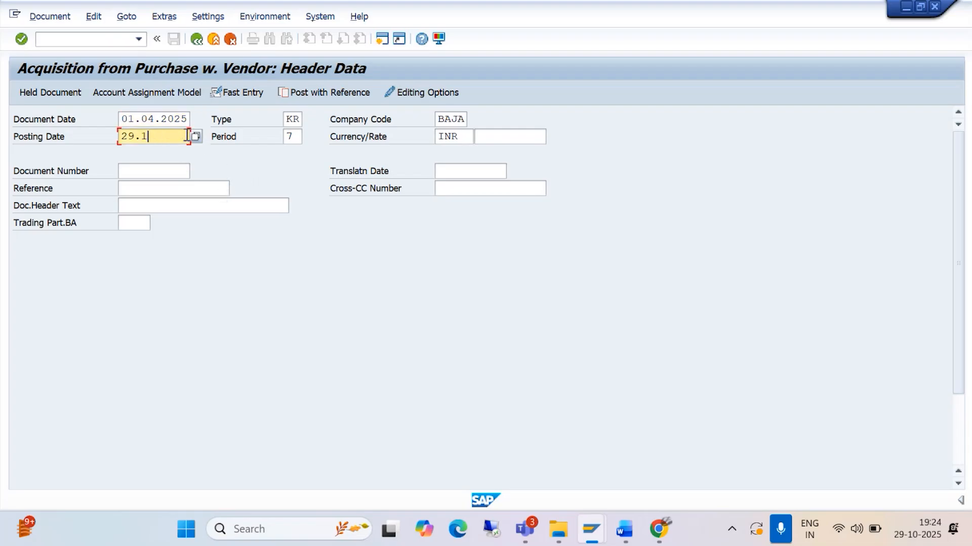
type("01.04.2025")
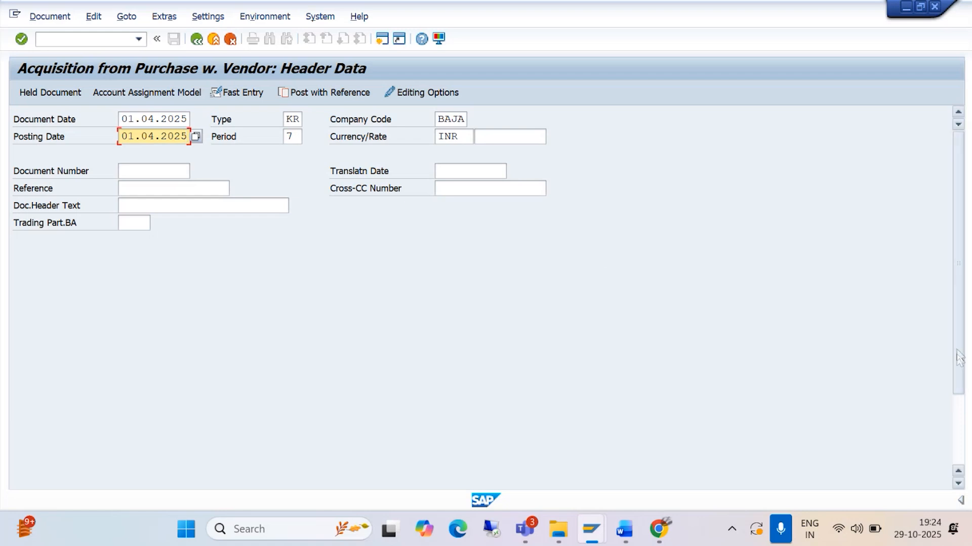
left_click_drag(957, 357, 958, 428)
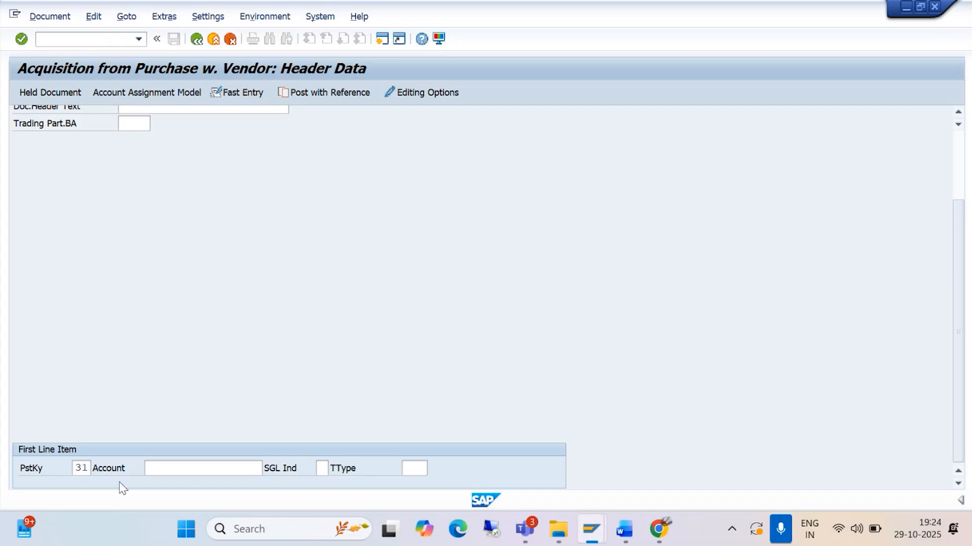
left_click(161, 468)
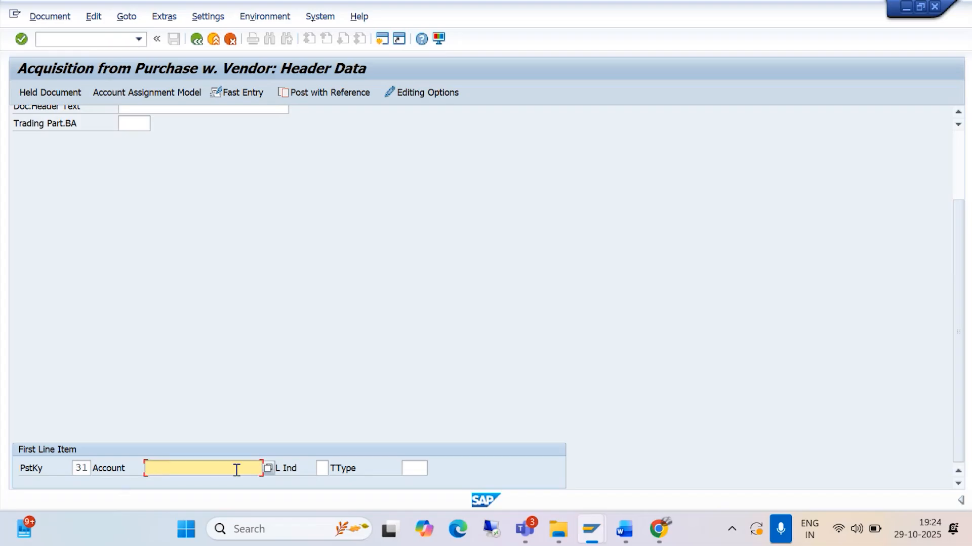
left_click(268, 468)
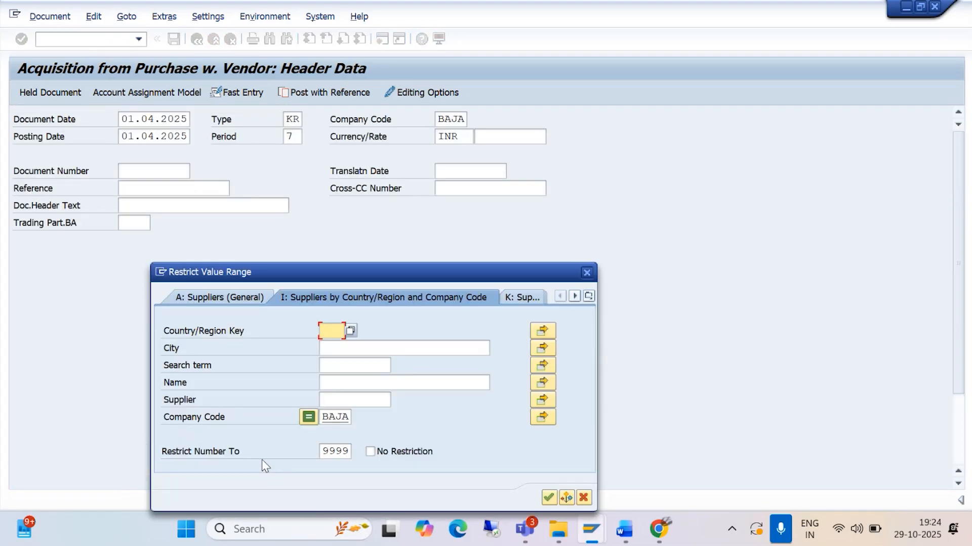
left_click(549, 498)
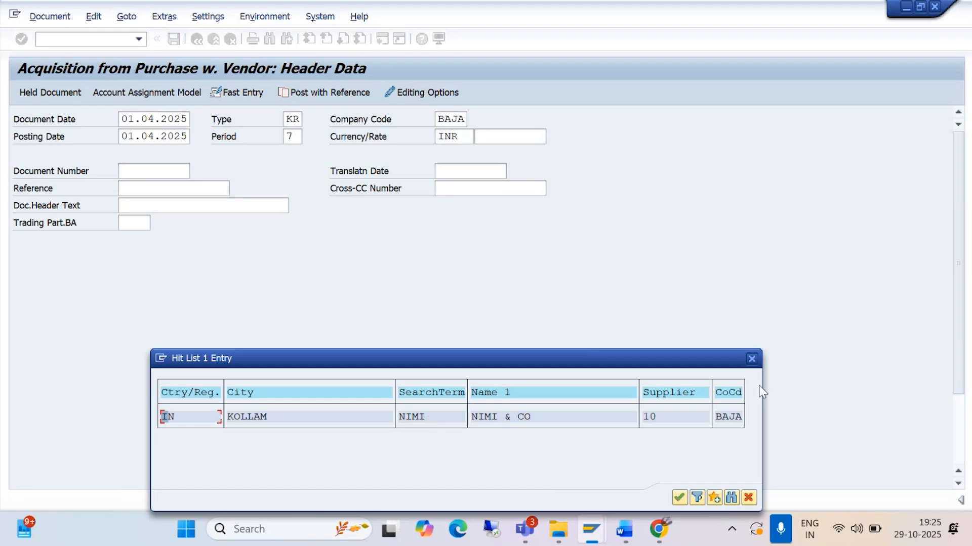
left_click(751, 358)
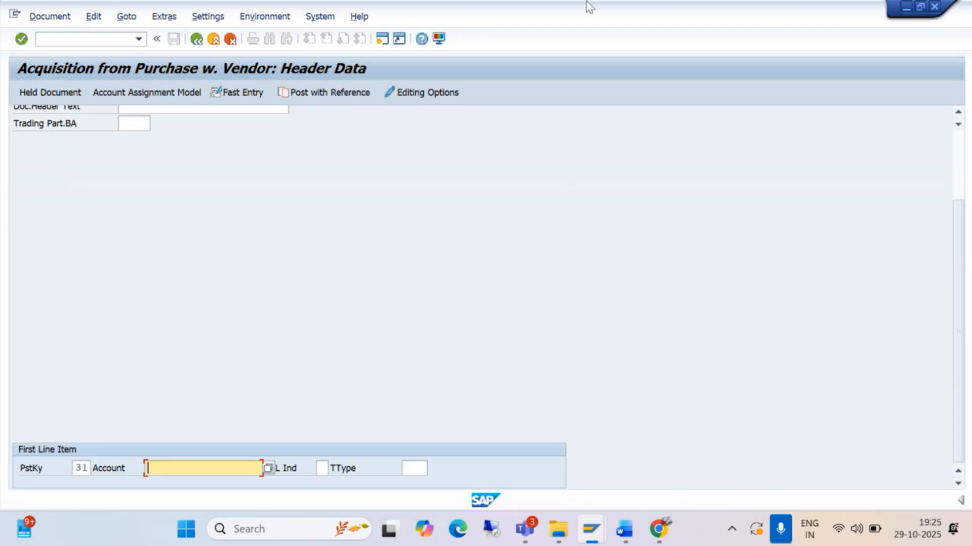
scroll(960, 215, "up", 3)
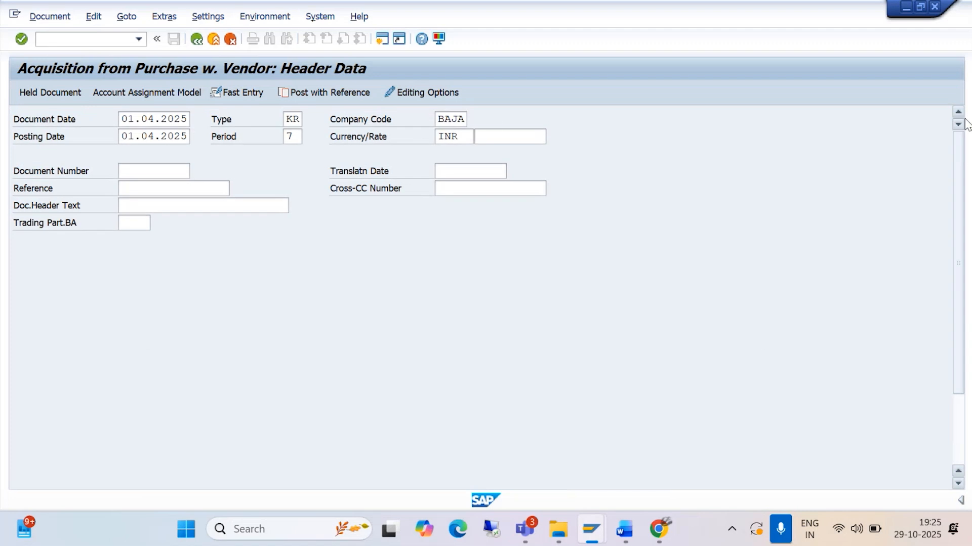
Step: Change the company code from BAJA to BAJM using the suggestion list
left_click(466, 118)
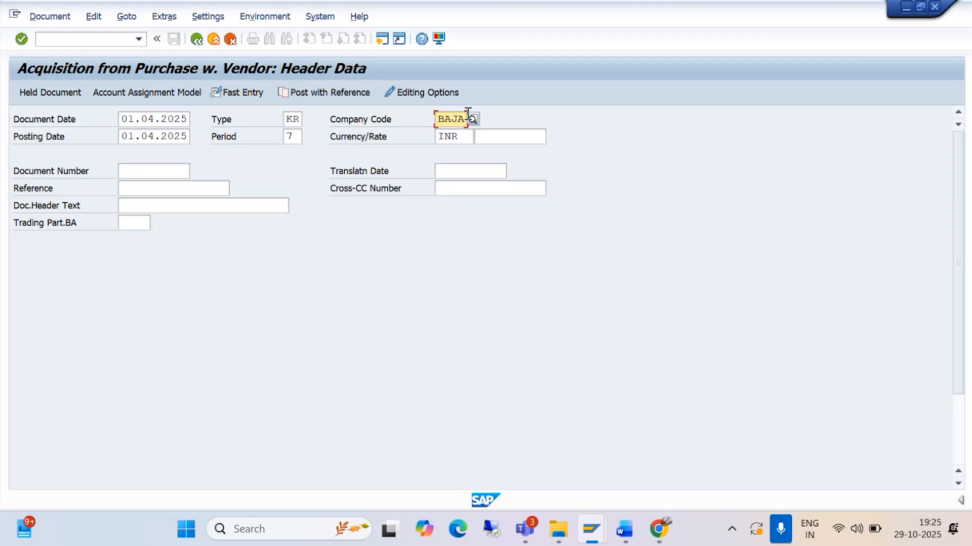
key("BackSpace")
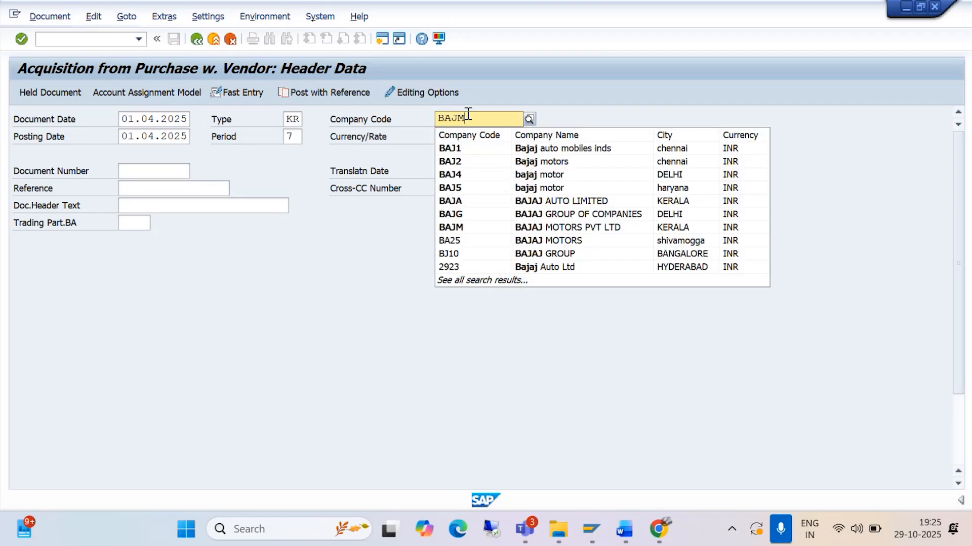
type("M")
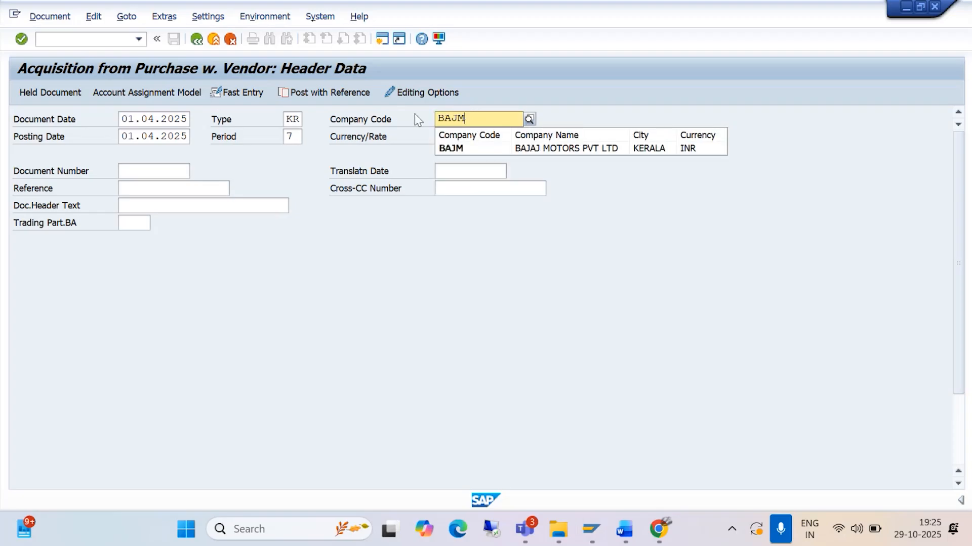
left_click(445, 149)
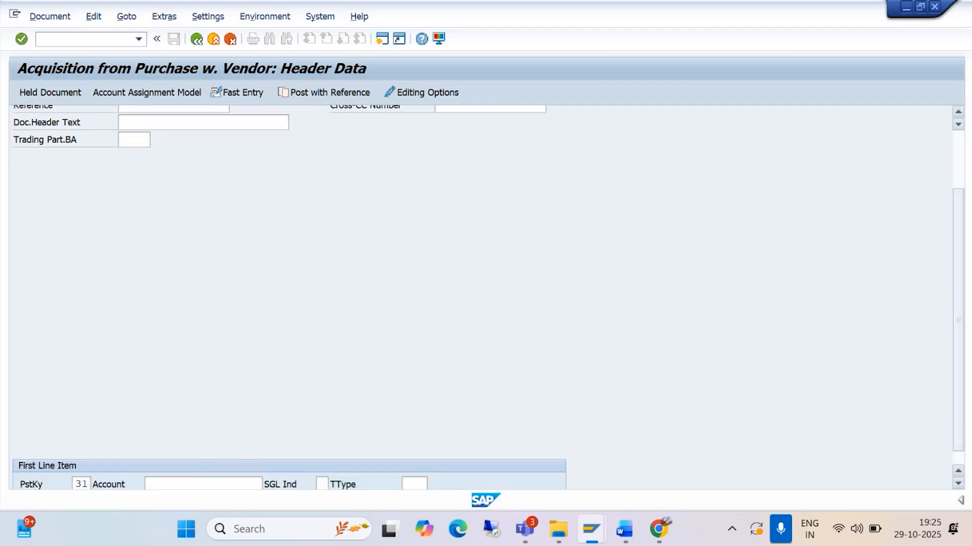
Step: Search the vendor account's suppliers restricted to country IN
scroll(956, 398, "down", 1)
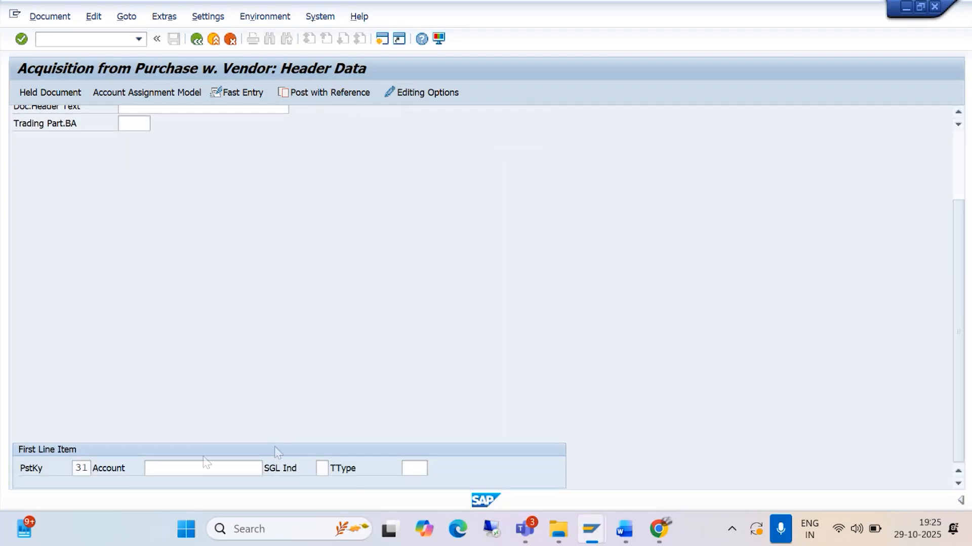
left_click(146, 468)
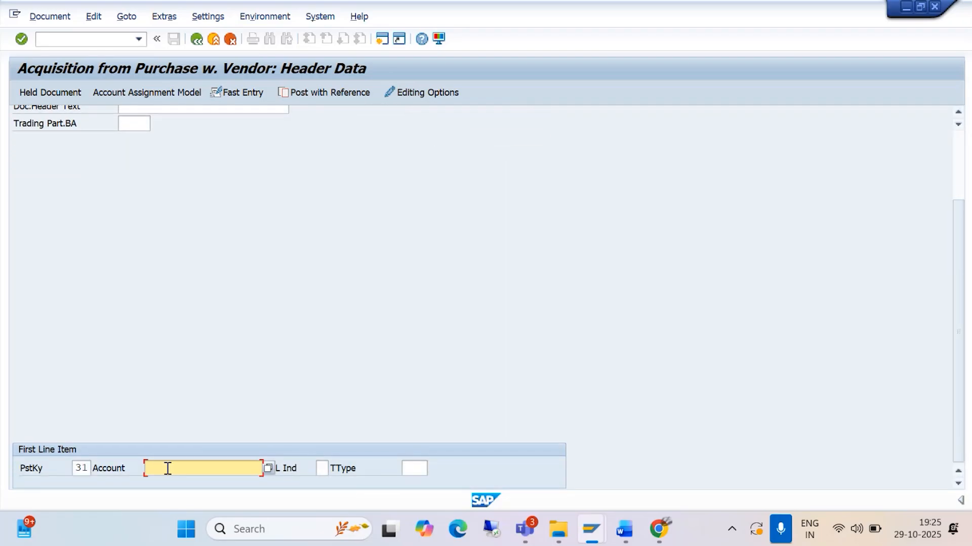
left_click(268, 469)
type("IN")
left_click(549, 498)
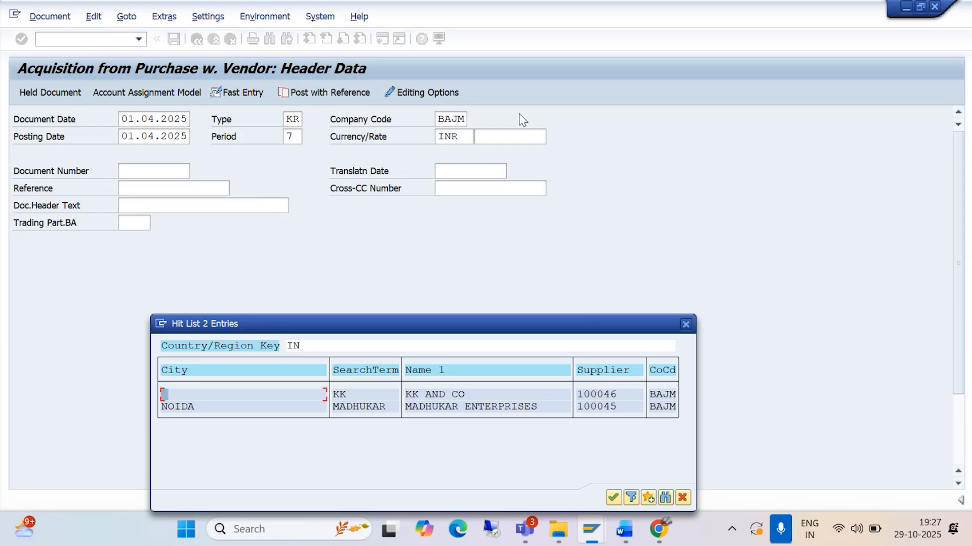
Step: Choose supplier KK AND CO (100046) from the hit list as the first line item's vendor account
left_click(528, 104)
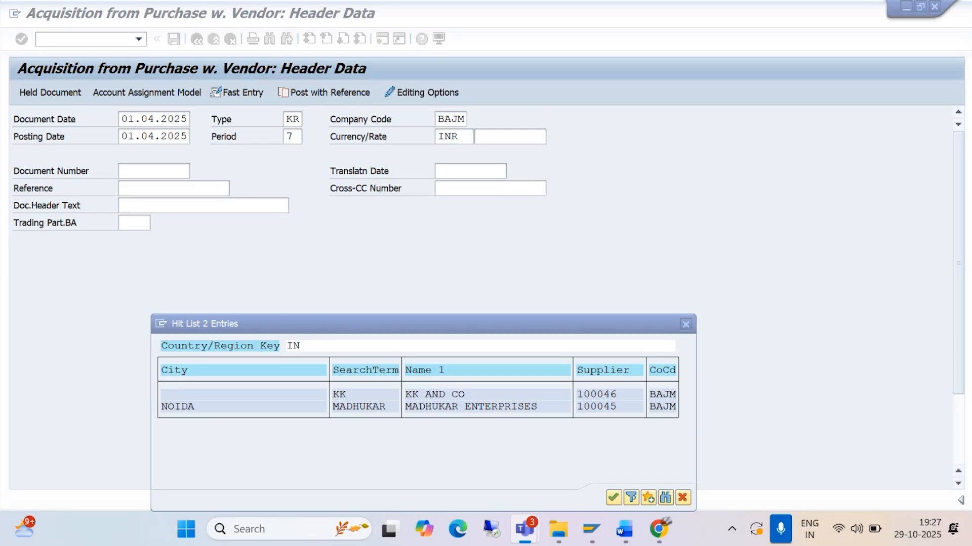
key("alt+Tab")
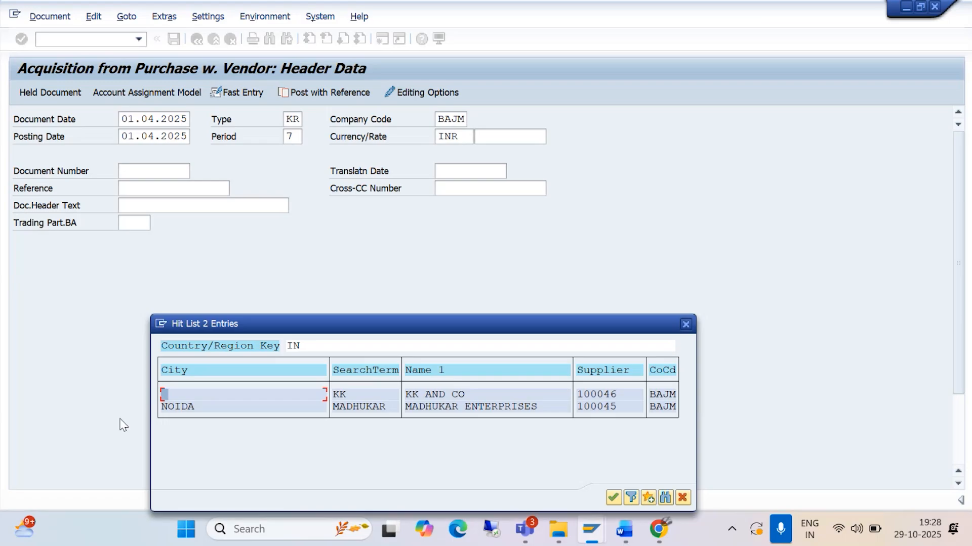
left_click(419, 393)
double_click(419, 394)
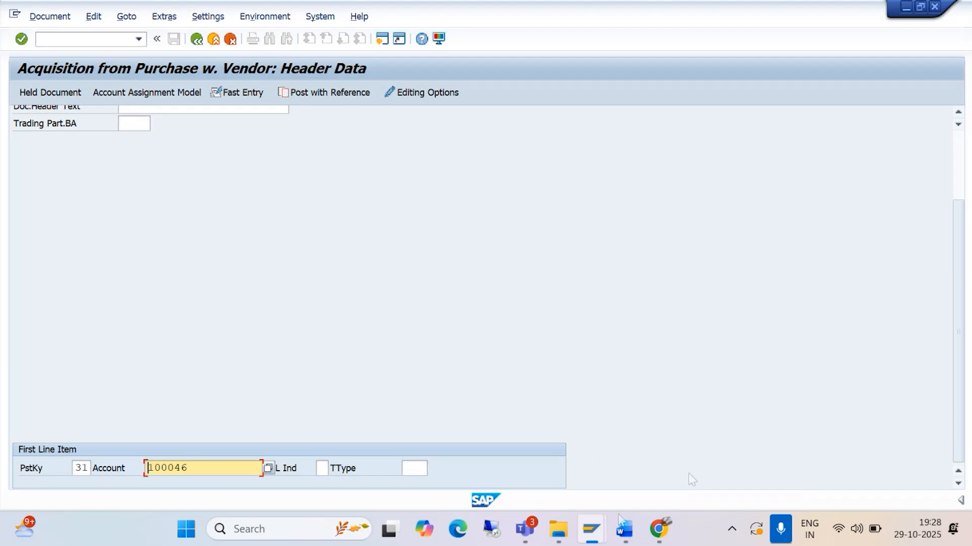
Step: Find the Word guide's First Line Item example telling you to fill in details and press Enter
left_click(626, 528)
scroll(504, 380, "down", 10)
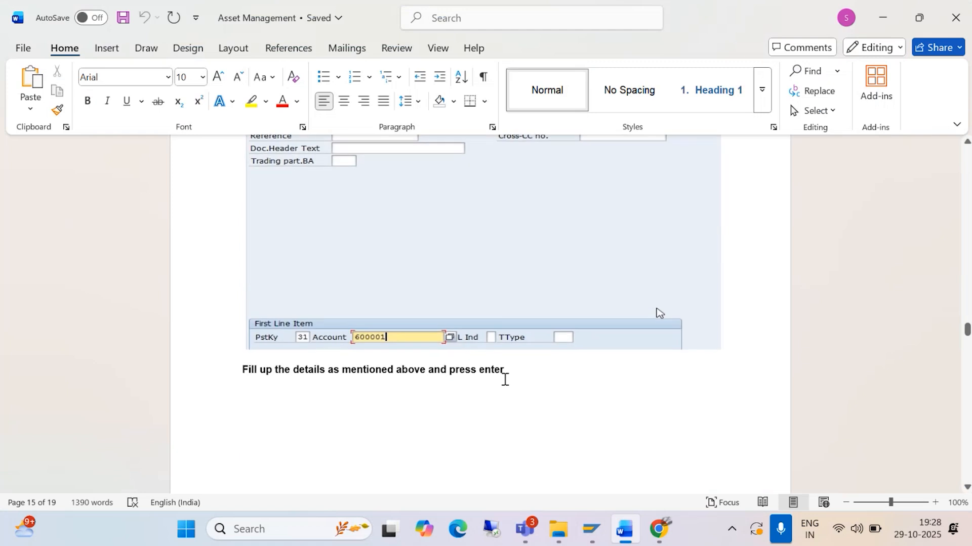
scroll(503, 384, "down", 7)
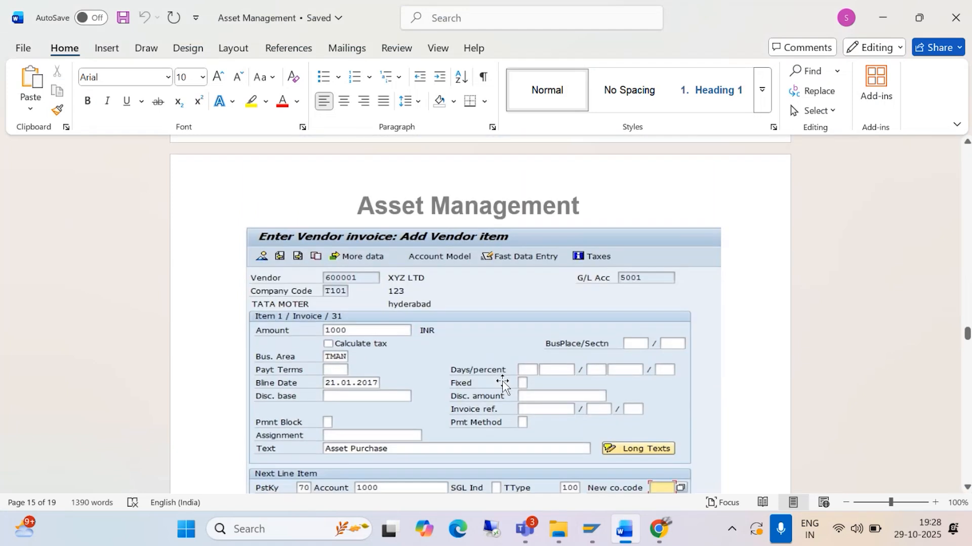
scroll(455, 381, "up", 2)
scroll(403, 381, "up", 4)
scroll(438, 403, "down", 10)
scroll(435, 388, "up", 2)
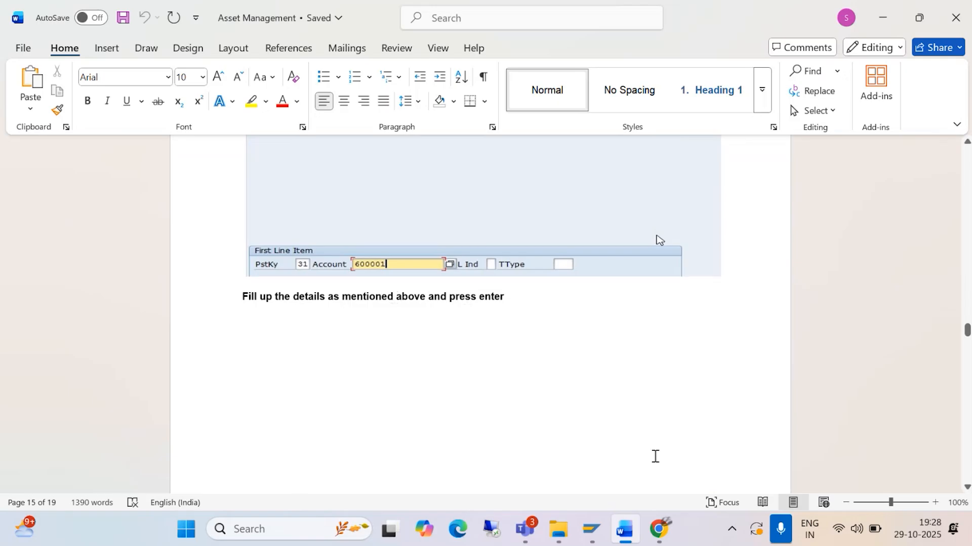
mouse_move(595, 526)
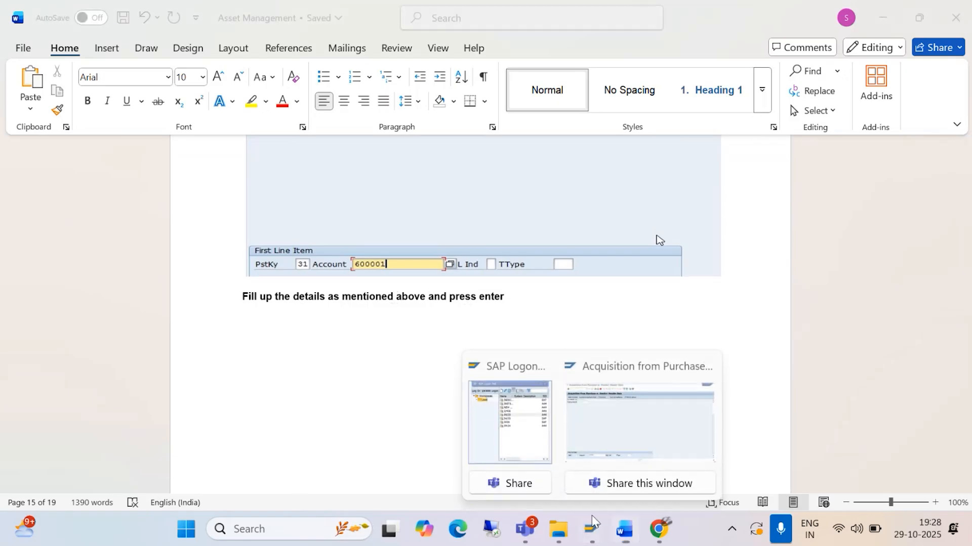
left_click(625, 444)
Step: Enter the vendor item with amount 100000 INR and text 'BEINGG ASSET PURCHASED'
key("Return")
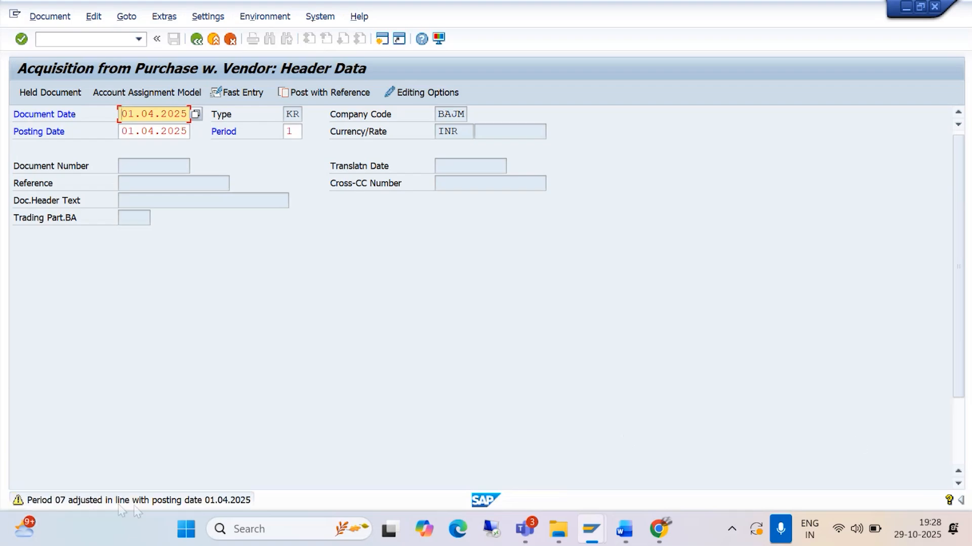
key("Return")
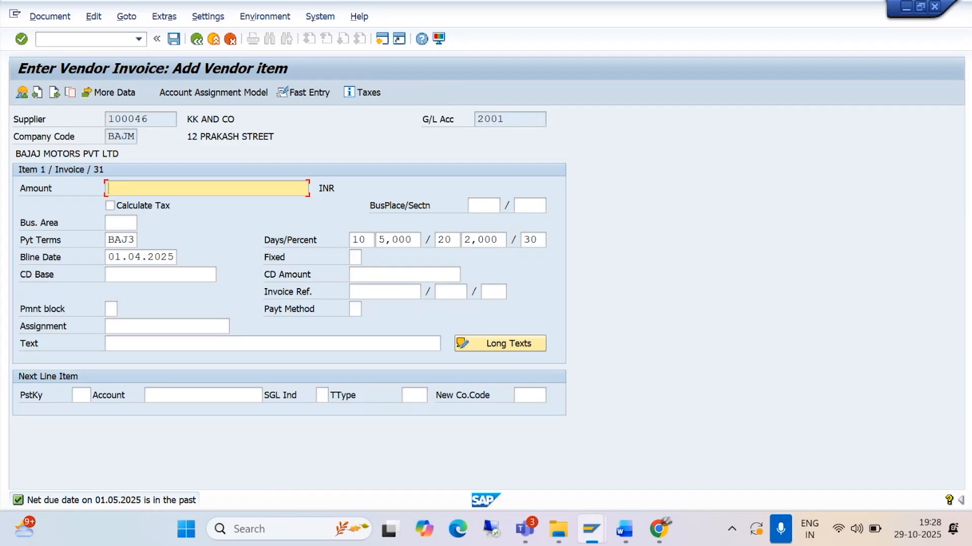
type("10000")
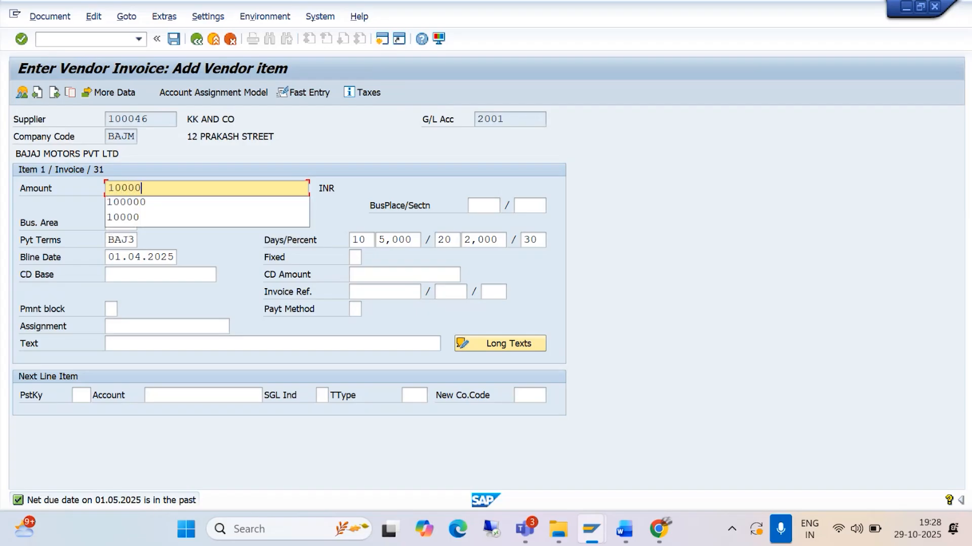
type("0")
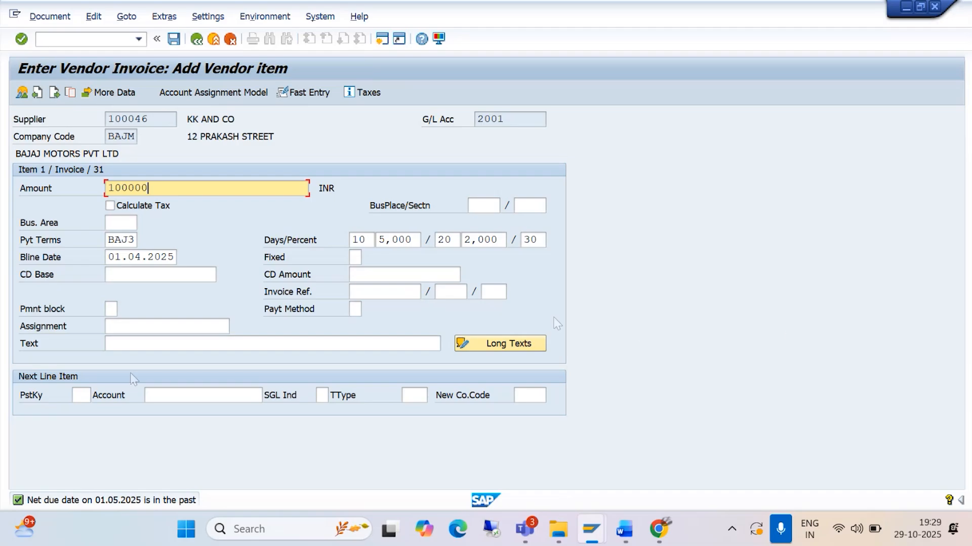
left_click(139, 343)
type("BEINGC ASSETT PURCHASED")
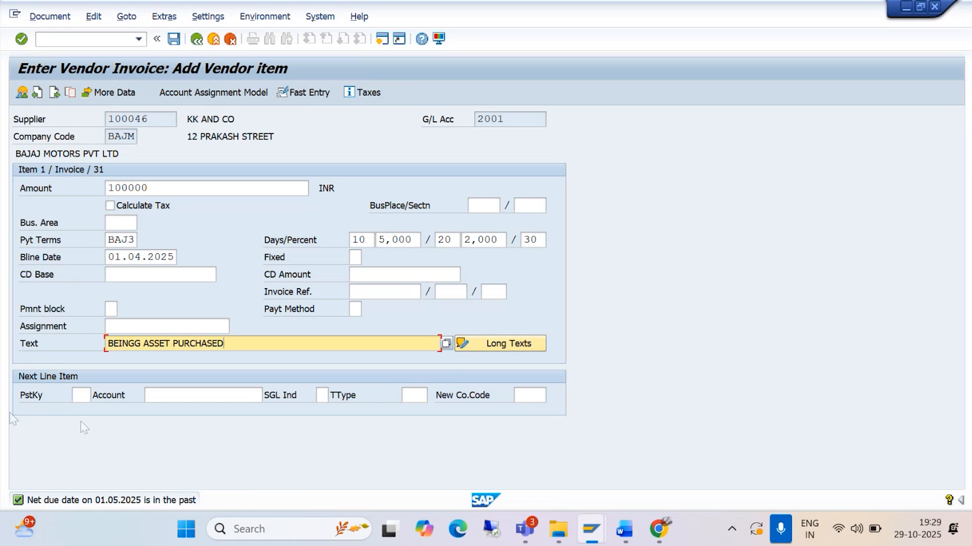
left_click(79, 395)
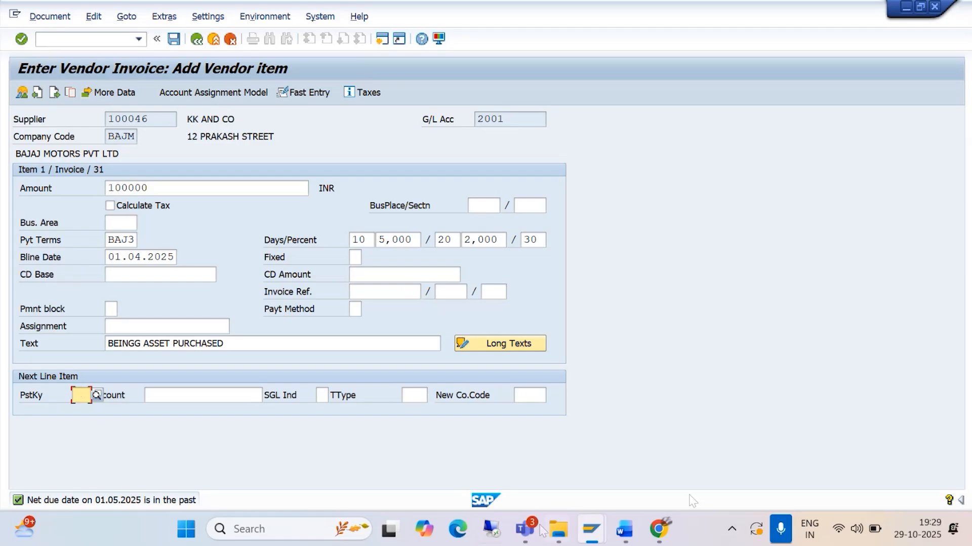
left_click(625, 529)
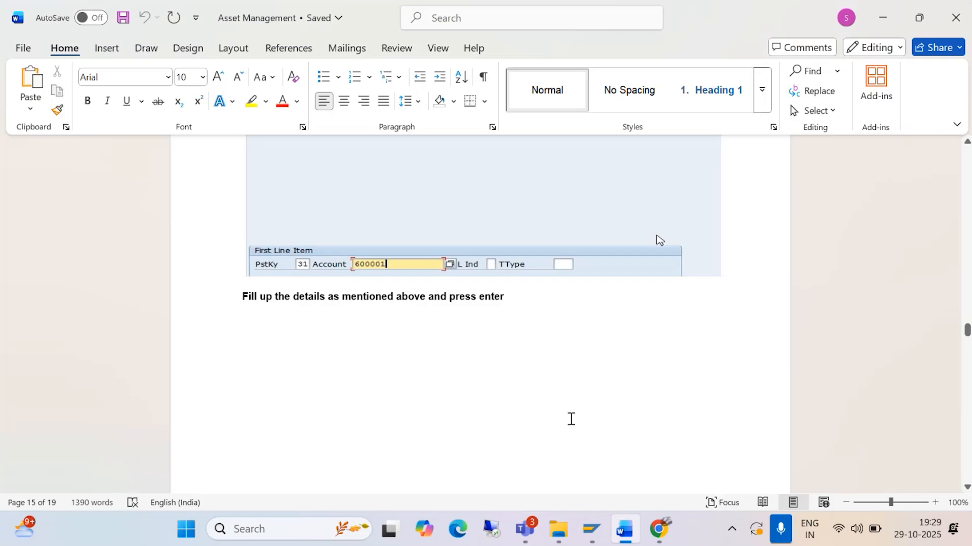
scroll(564, 415, "down", 10)
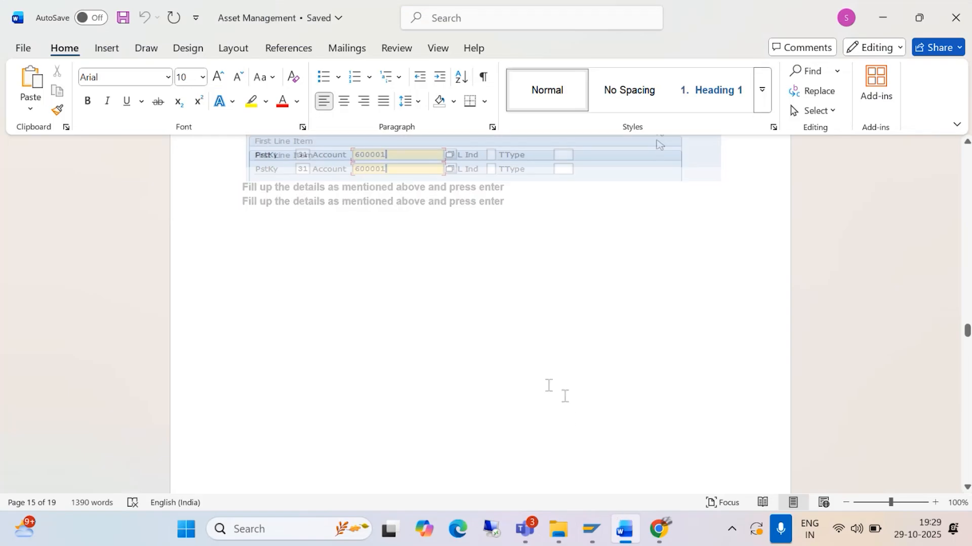
scroll(512, 389, "down", 2)
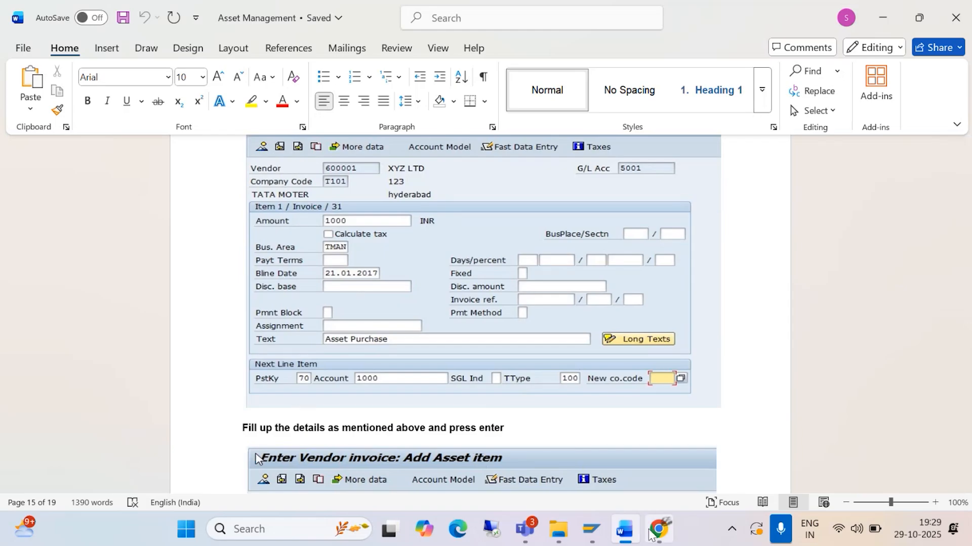
left_click(591, 530)
left_click(604, 456)
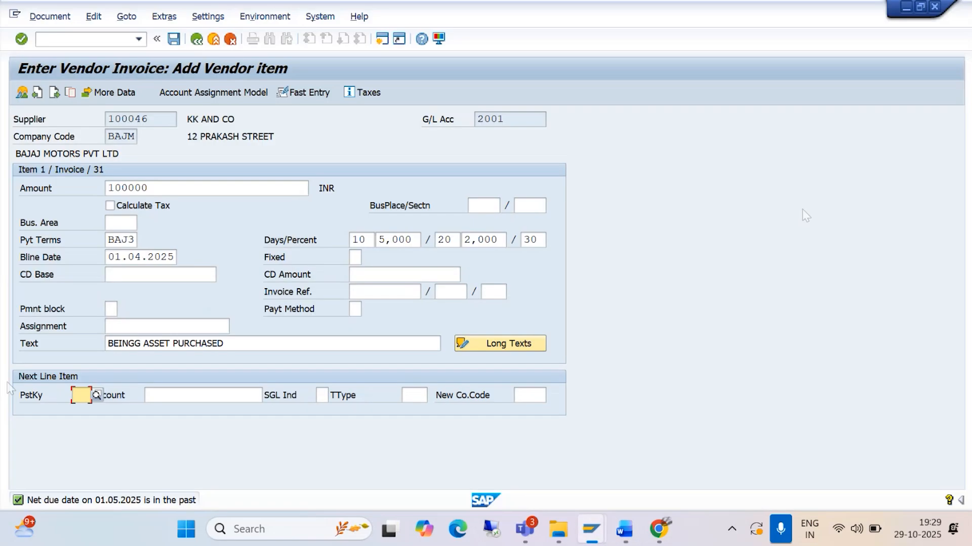
Step: Enter posting key 70 and pick asset 1000-0 as the next line item's account
type("70")
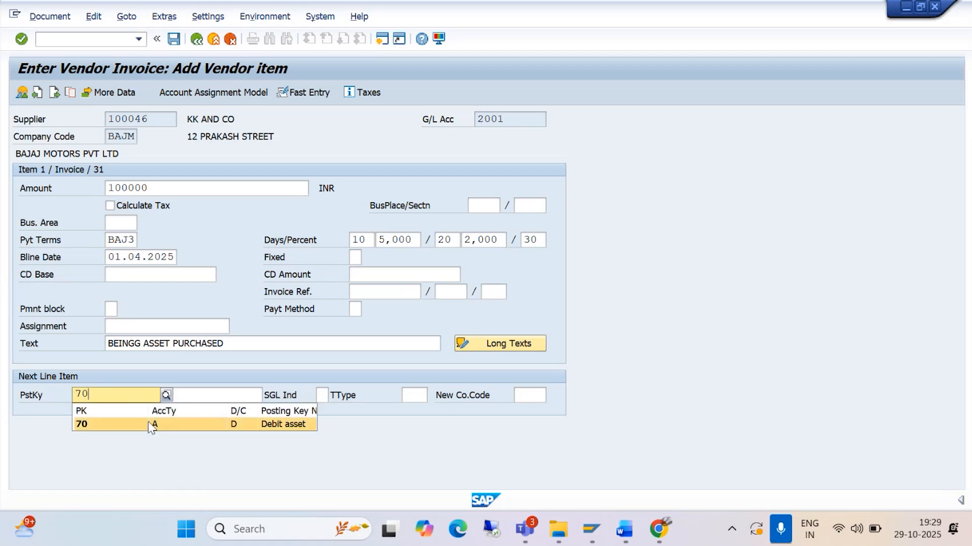
left_click(152, 425)
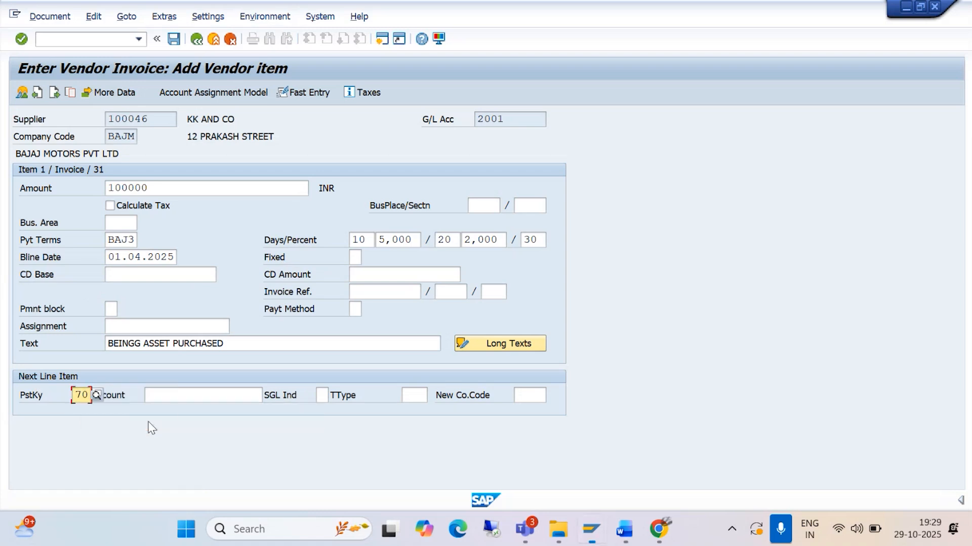
left_click(182, 396)
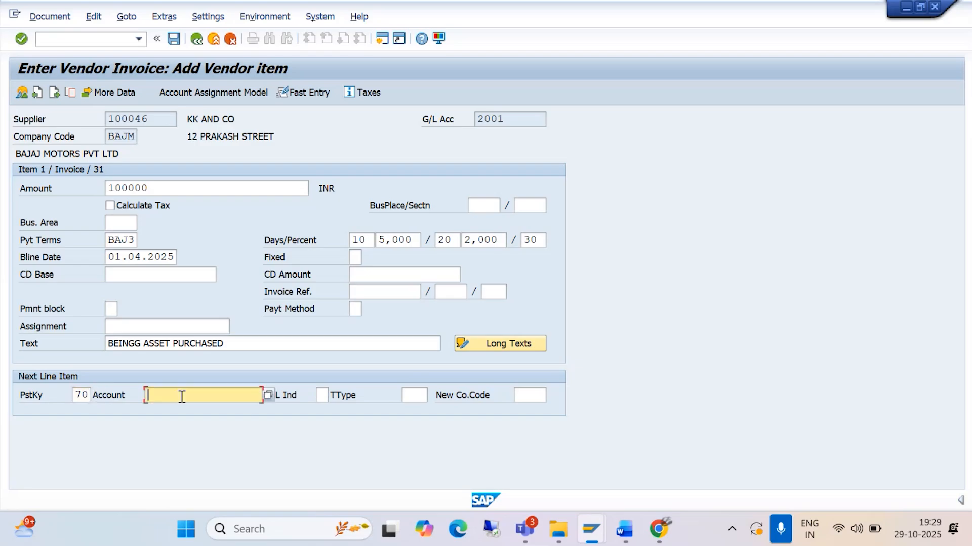
left_click(268, 395)
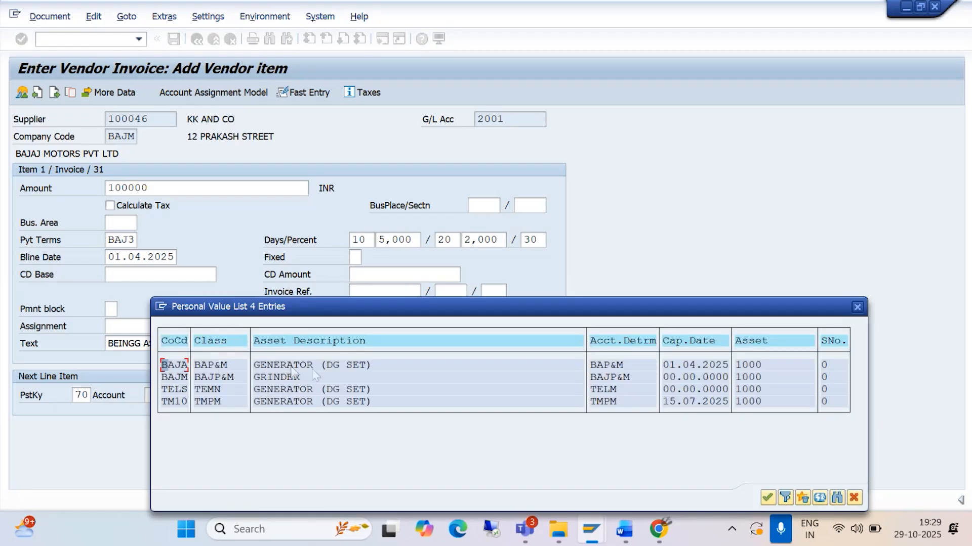
double_click(599, 366)
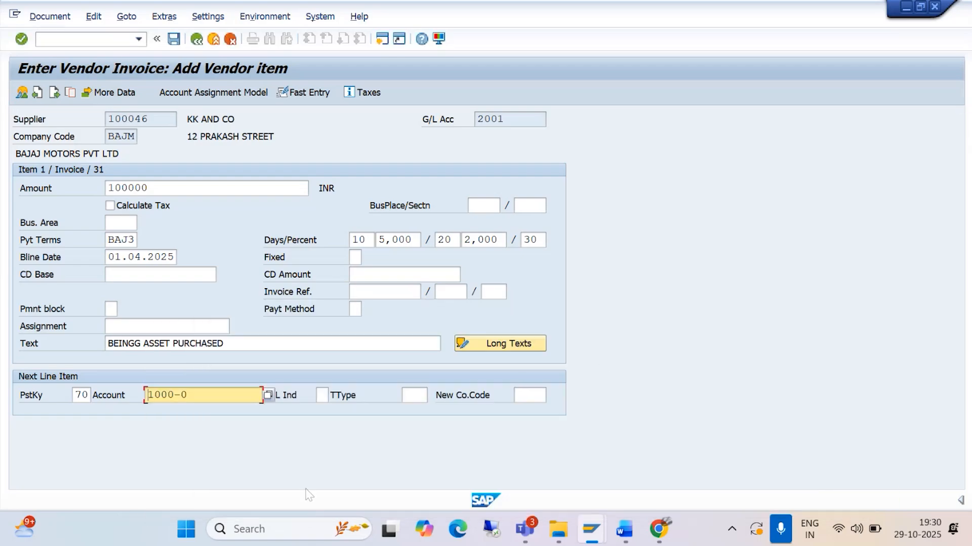
left_click(624, 529)
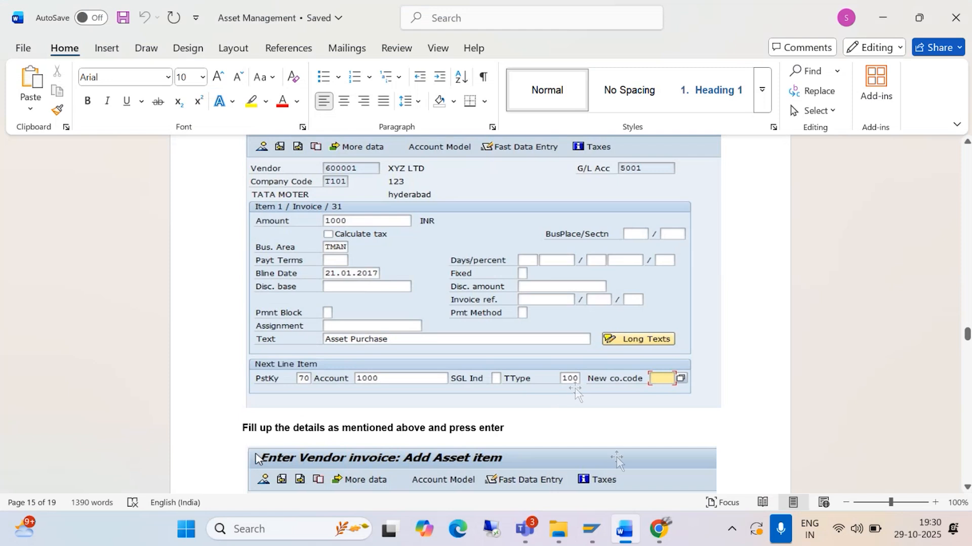
mouse_move(603, 449)
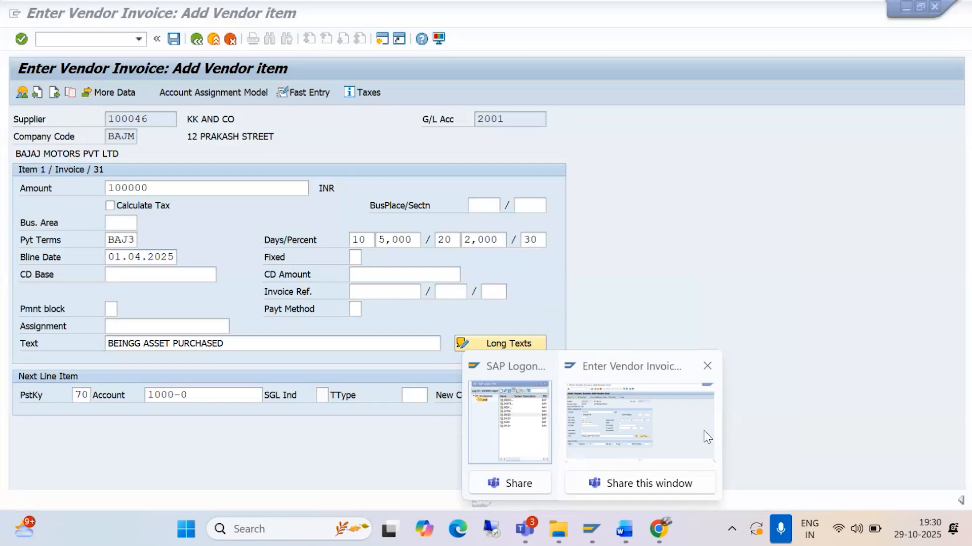
Step: Select transaction type 100, External asset acquisition, for the asset line
left_click(707, 437)
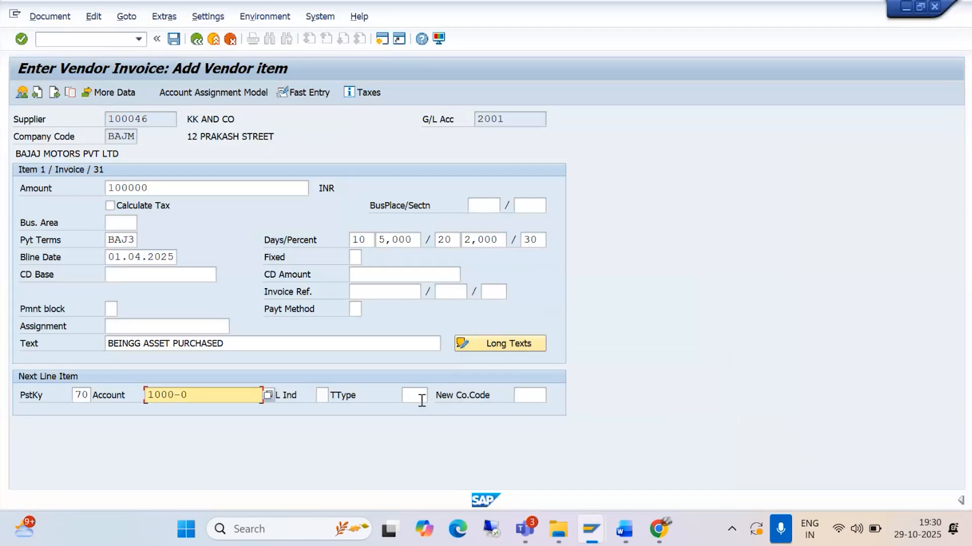
left_click(412, 394)
left_click(425, 395)
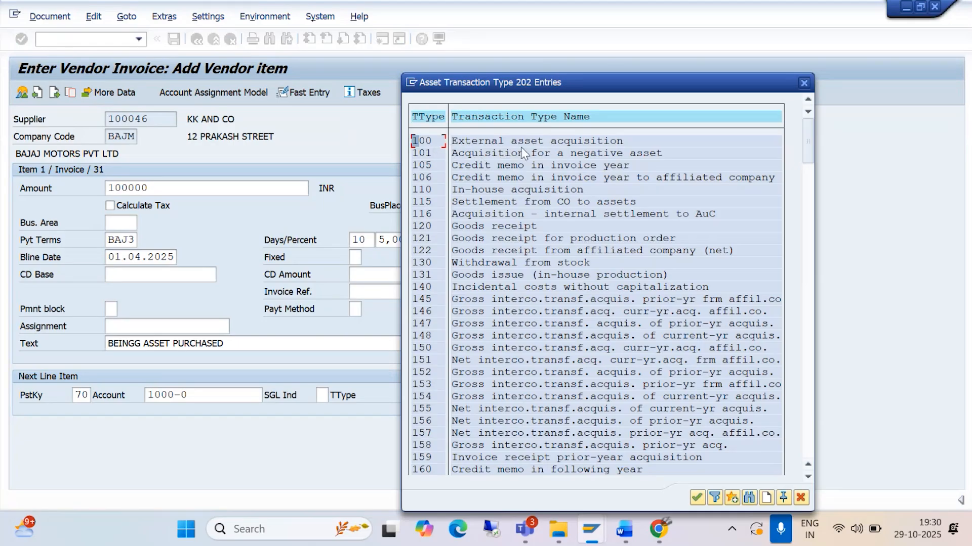
double_click(554, 142)
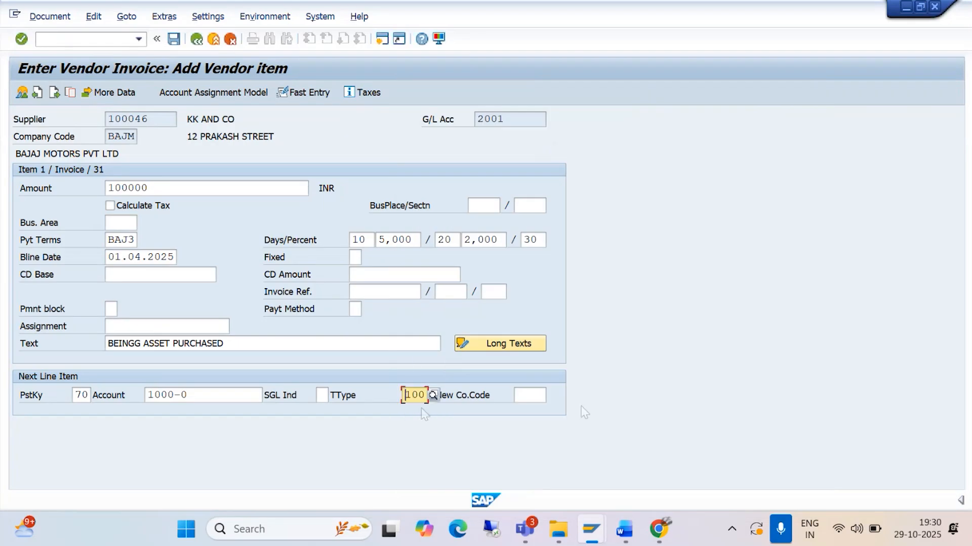
Step: Check the next instruction in the Word guide, then return to the vendor invoice screen
mouse_move(592, 529)
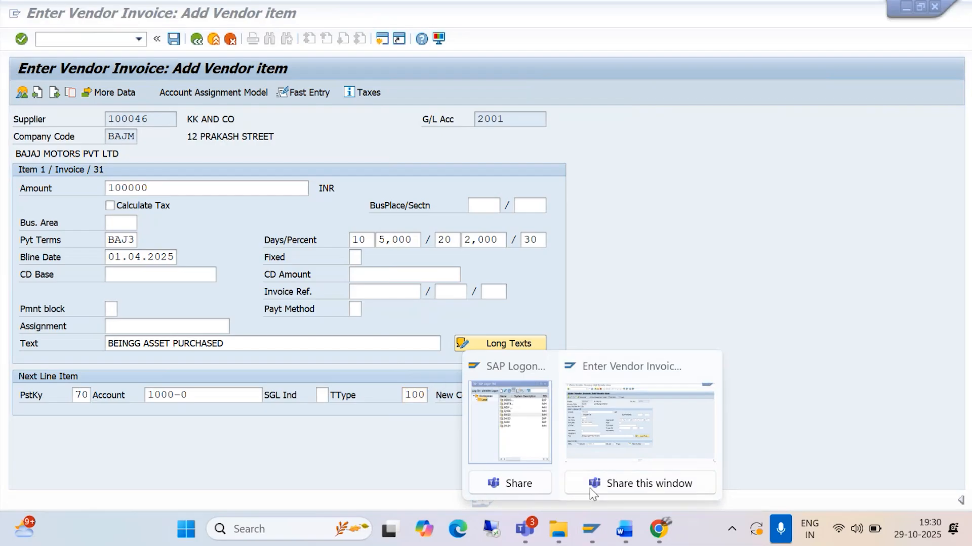
left_click(624, 529)
scroll(546, 404, "down", 3)
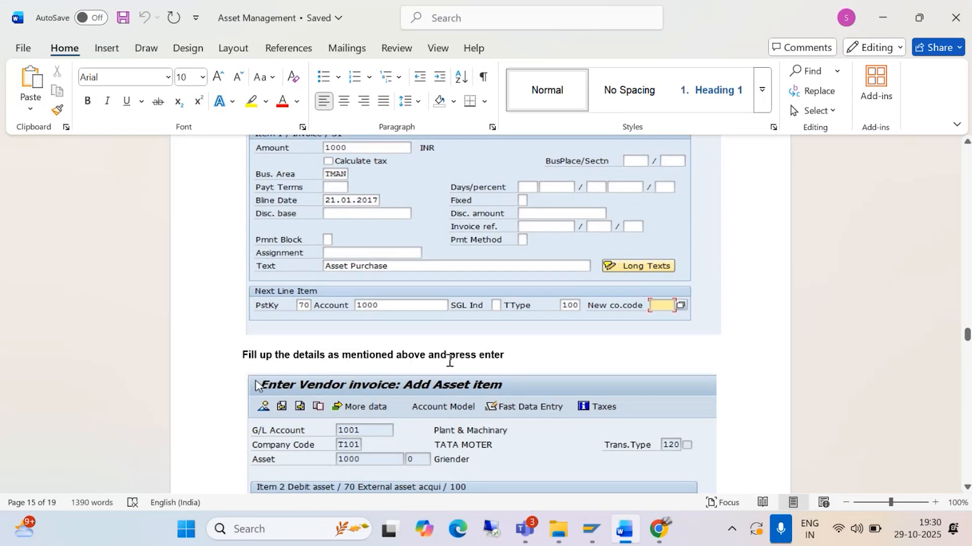
scroll(466, 357, "down", 3)
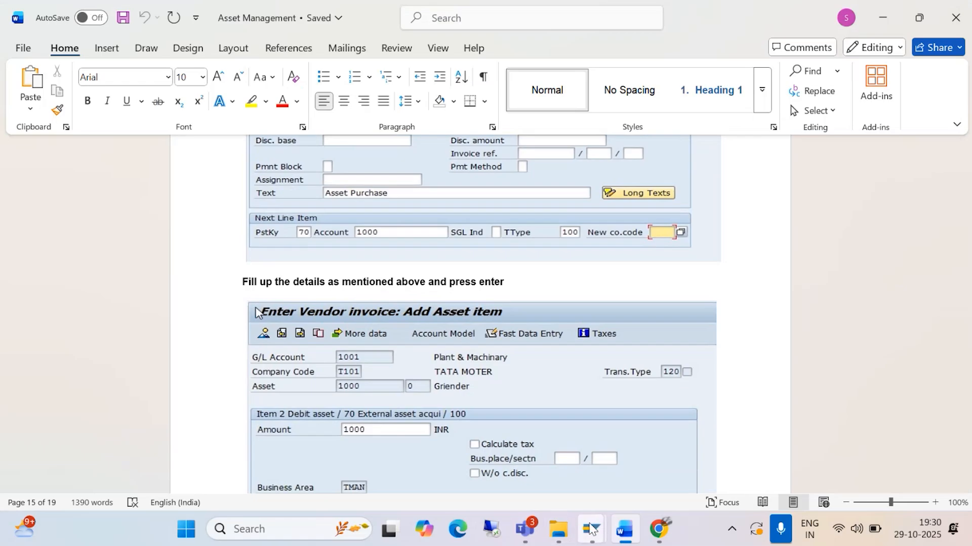
mouse_move(593, 526)
left_click(620, 438)
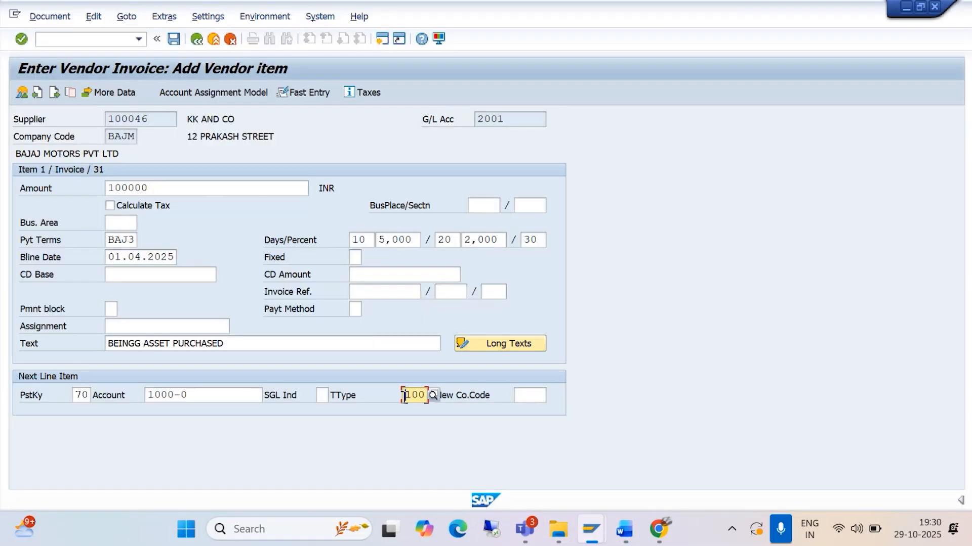
Step: Submit the asset line and read error FAA_POST034: no technical clearing account for BAJM
key("Return")
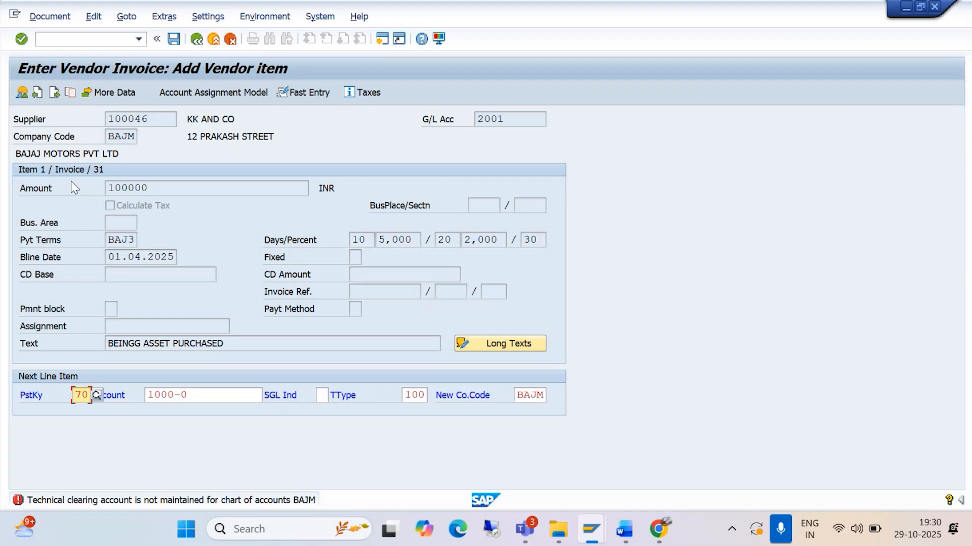
double_click(163, 501)
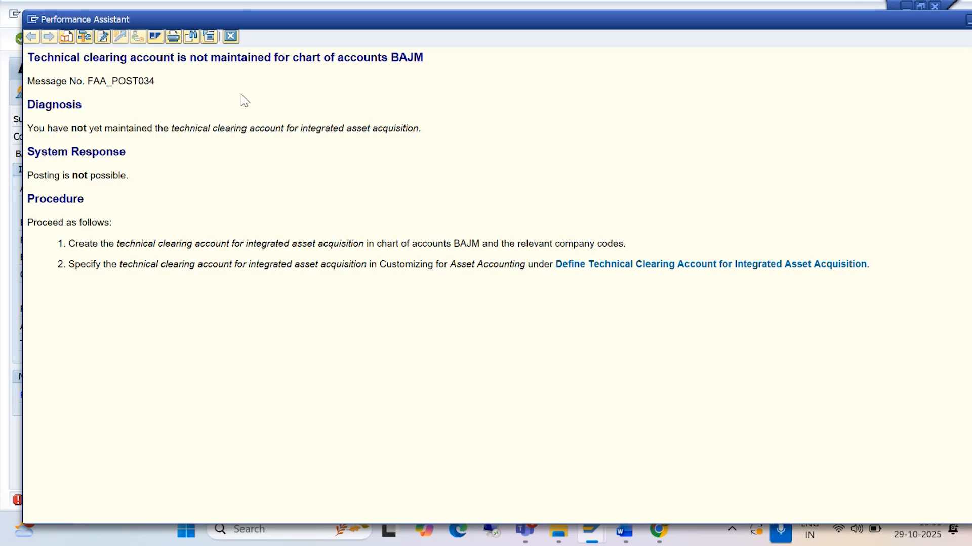
left_click_drag(862, 28, 733, 52)
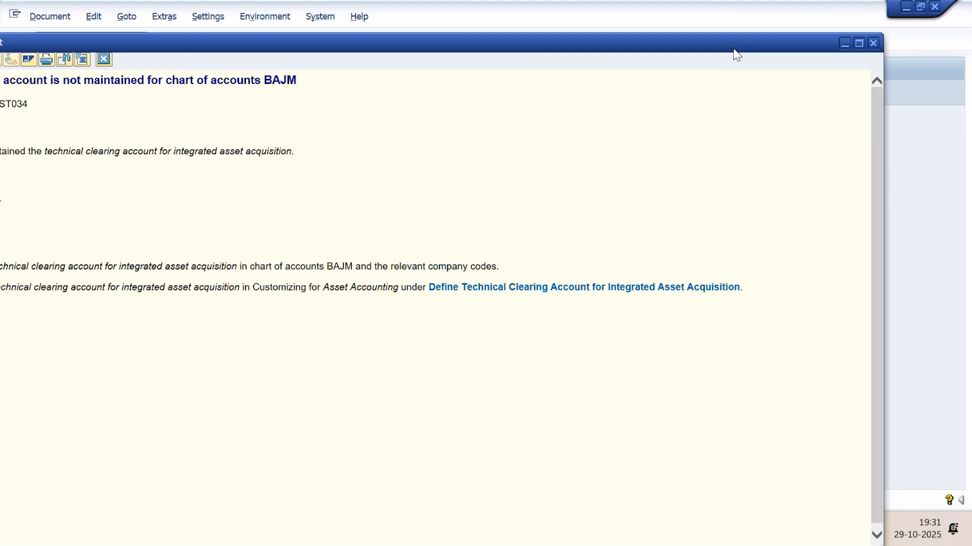
left_click(844, 43)
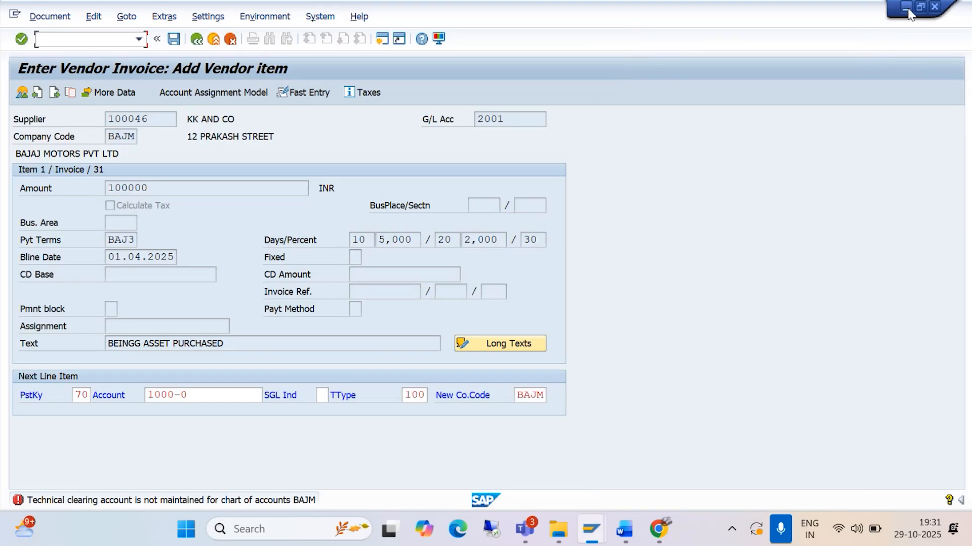
left_click(906, 7)
Step: Minimise the Word, SAP Logon and file browser windows and refresh the desktop
left_click(883, 11)
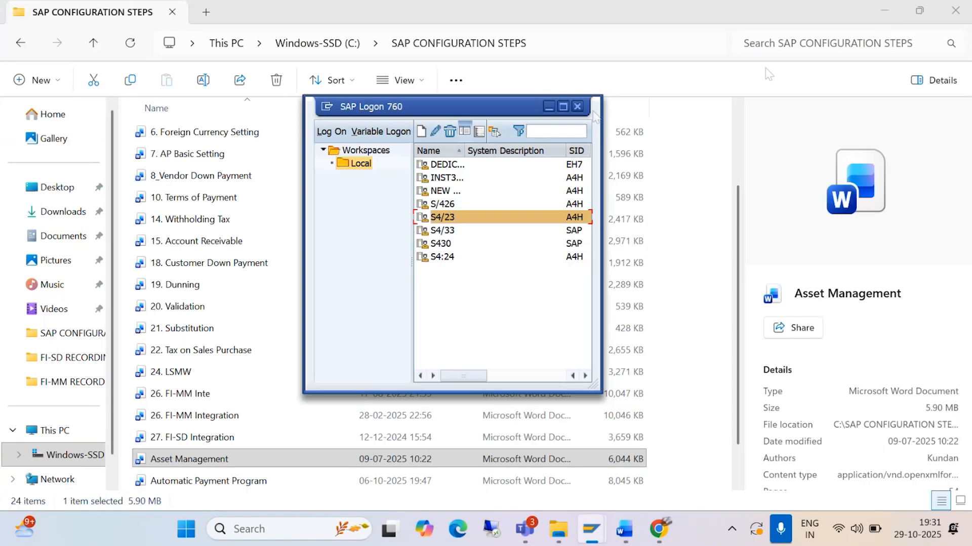
left_click(549, 107)
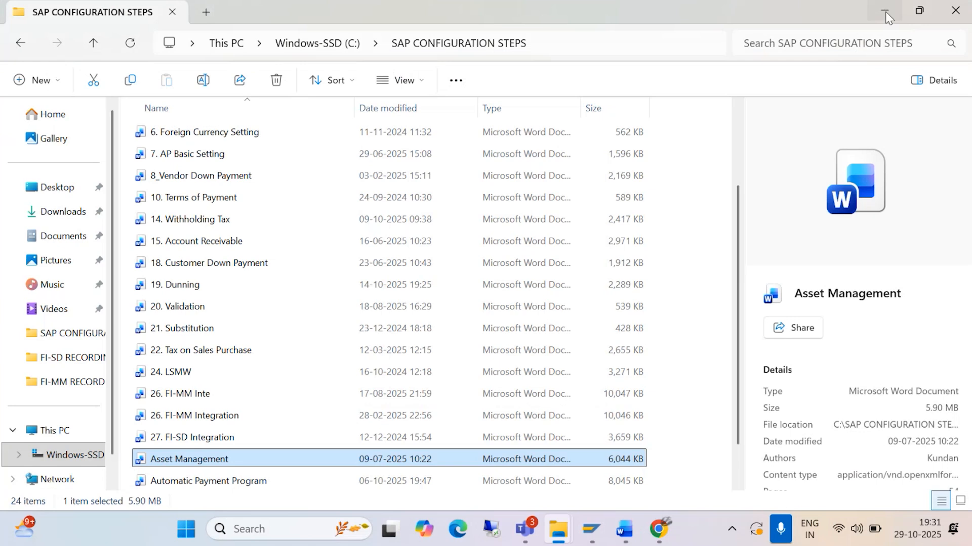
left_click(886, 17)
right_click(784, 107)
left_click(816, 174)
Step: Browse This PC > Windows-SSD (C:) > S4HANA ENTPRS STC&BASIC SETTING, then close Explorer
double_click(86, 190)
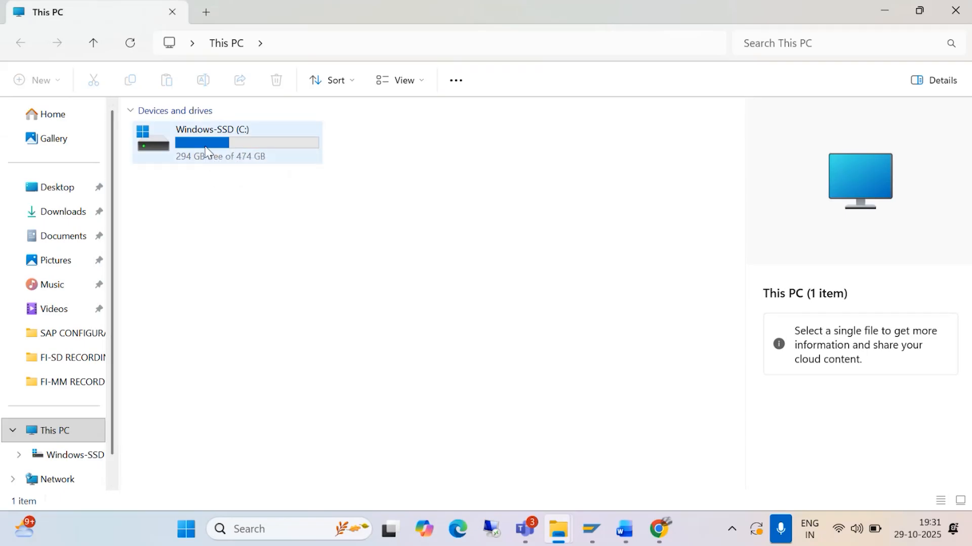
double_click(205, 150)
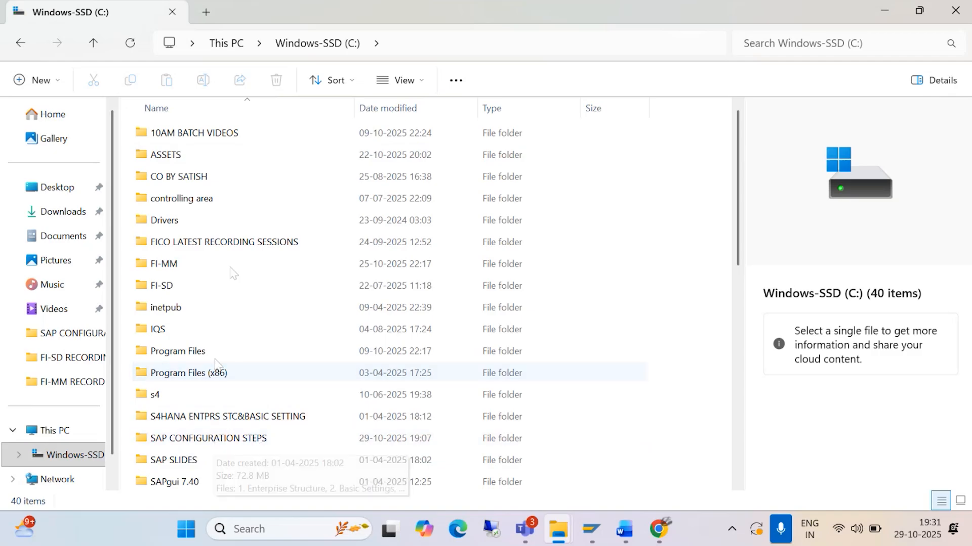
double_click(221, 419)
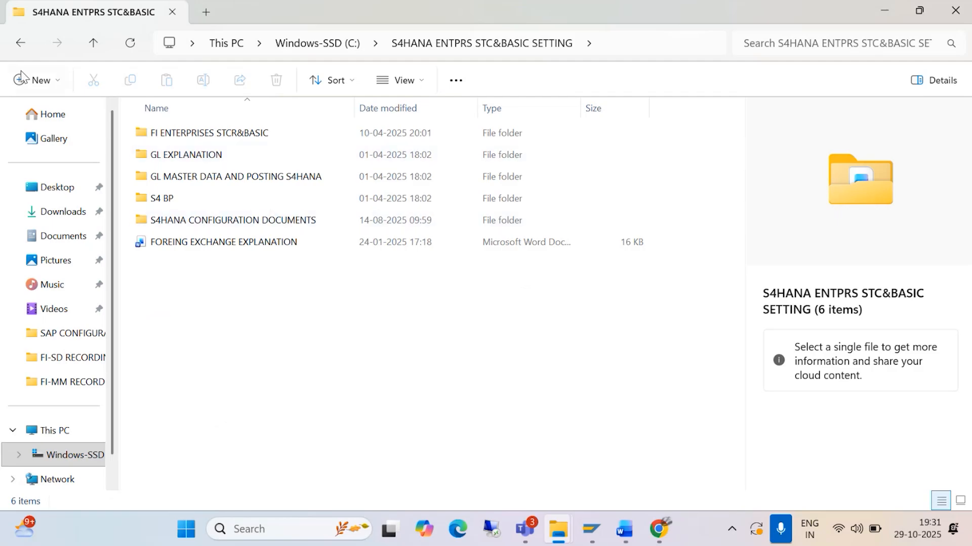
left_click(20, 42)
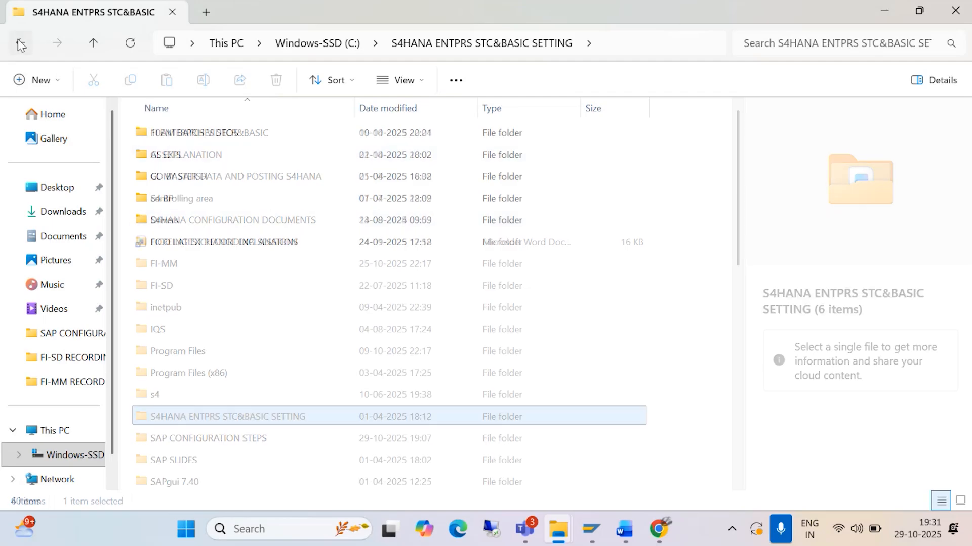
left_click(955, 11)
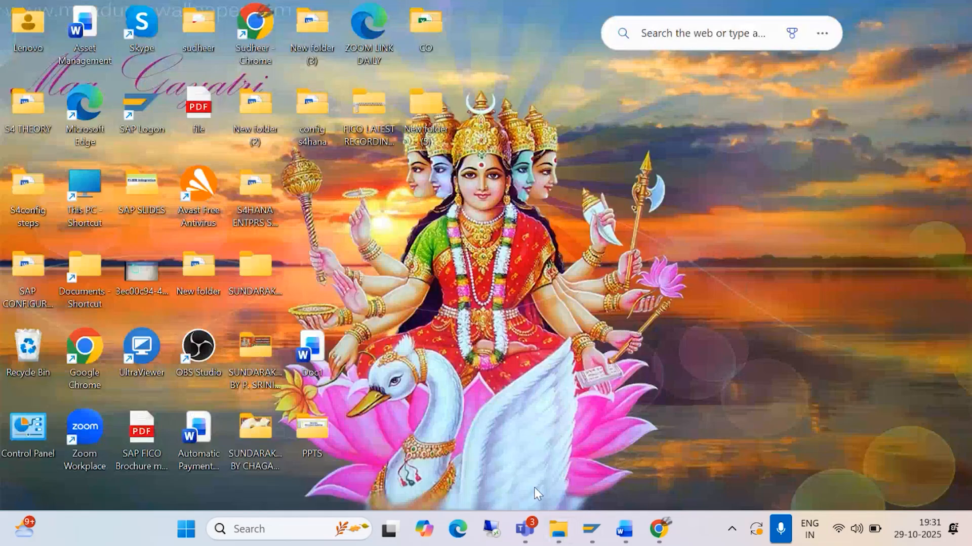
Step: Stop sharing the screen in the Teams meeting
mouse_move(525, 528)
left_click(517, 476)
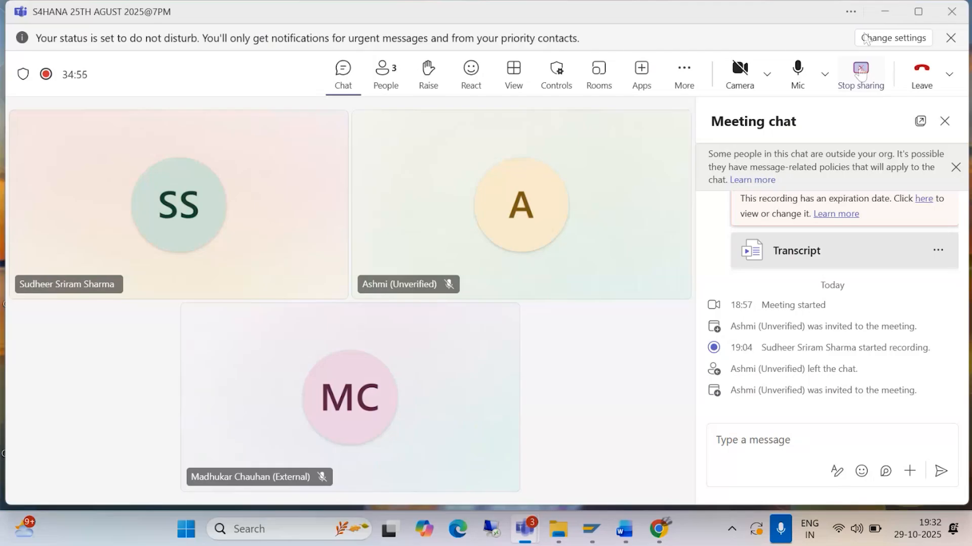
left_click(861, 74)
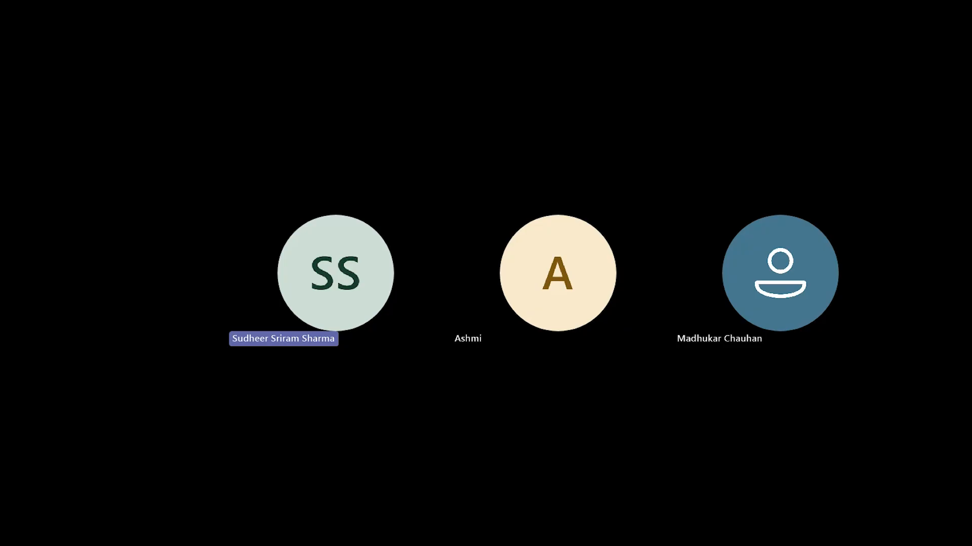
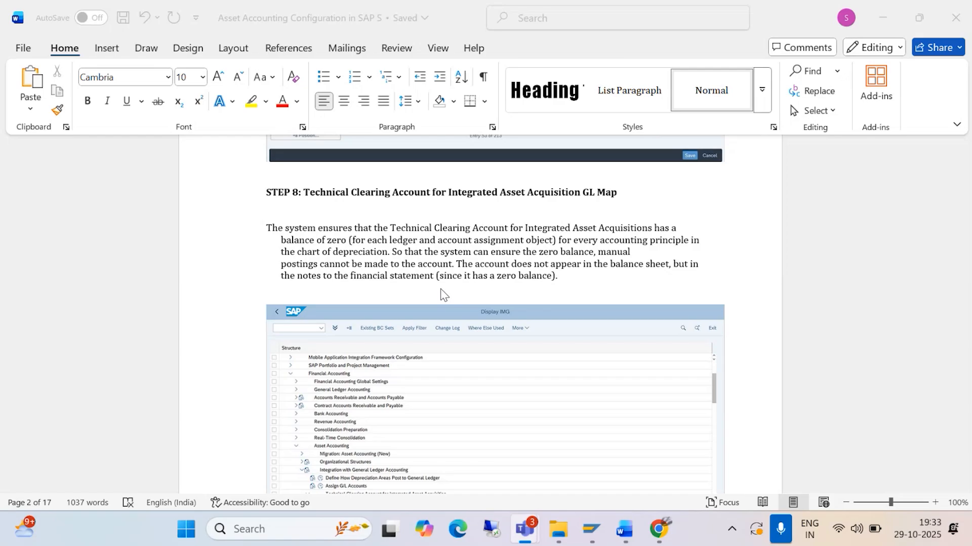
Step: Scroll through the asset accounting configuration notes in Word, then minimise Word
scroll(431, 296, "down", 2)
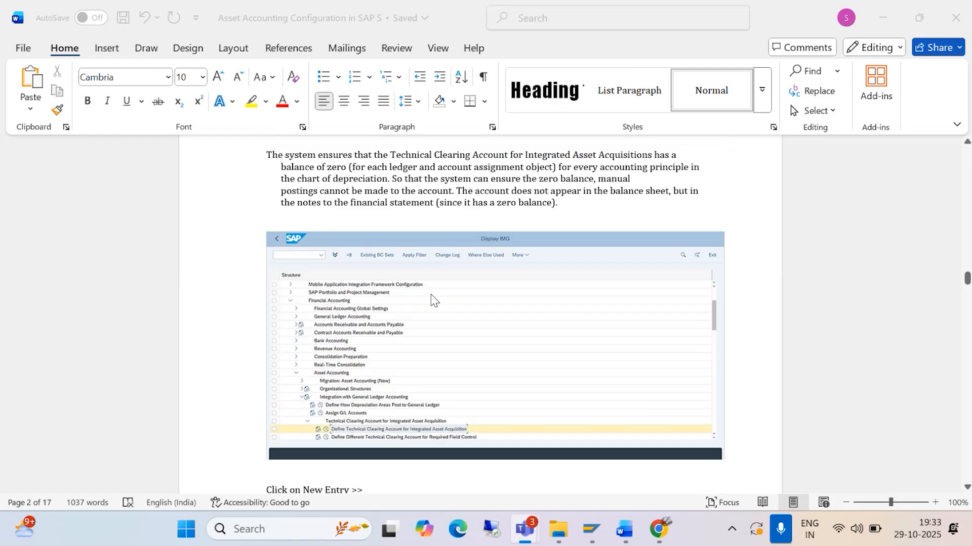
scroll(427, 309, "down", 3)
scroll(423, 324, "down", 6)
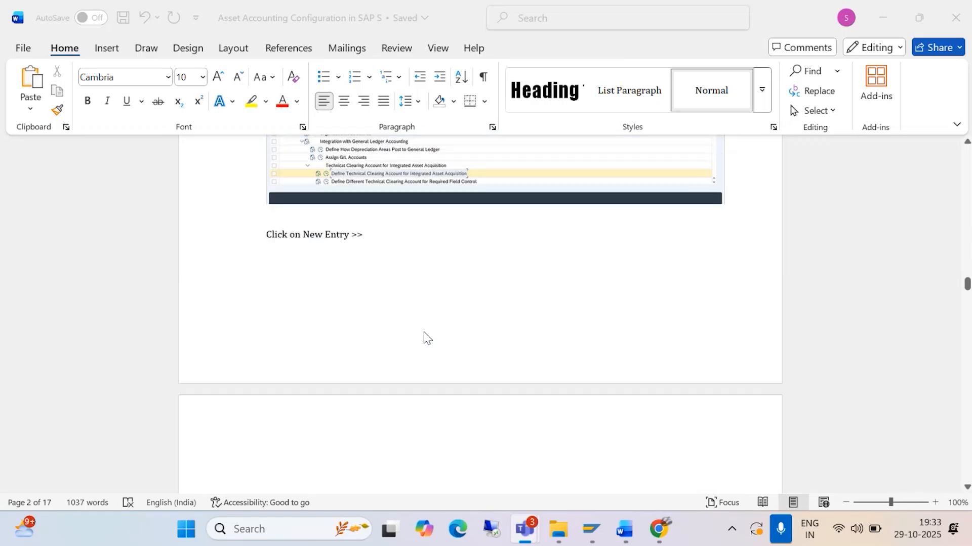
scroll(424, 332, "down", 3)
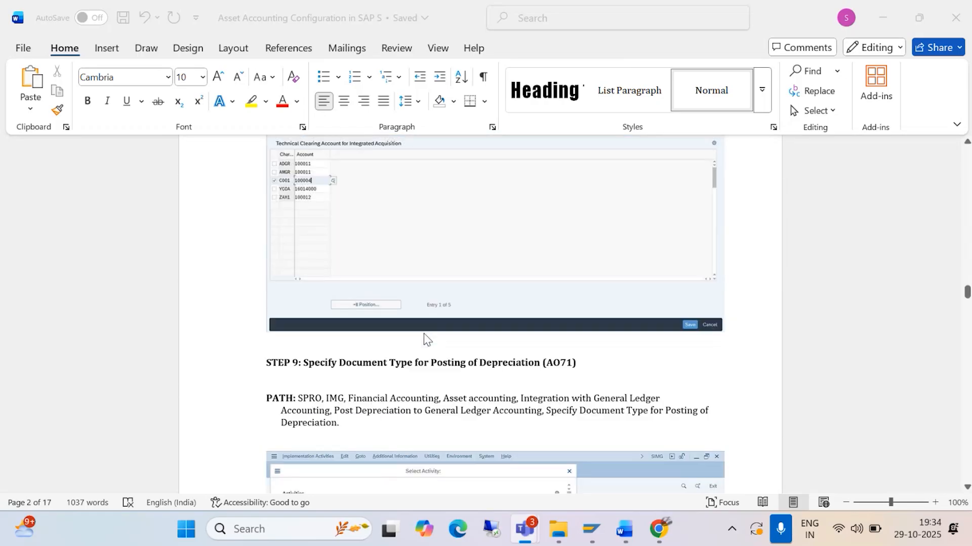
scroll(424, 333, "up", 4)
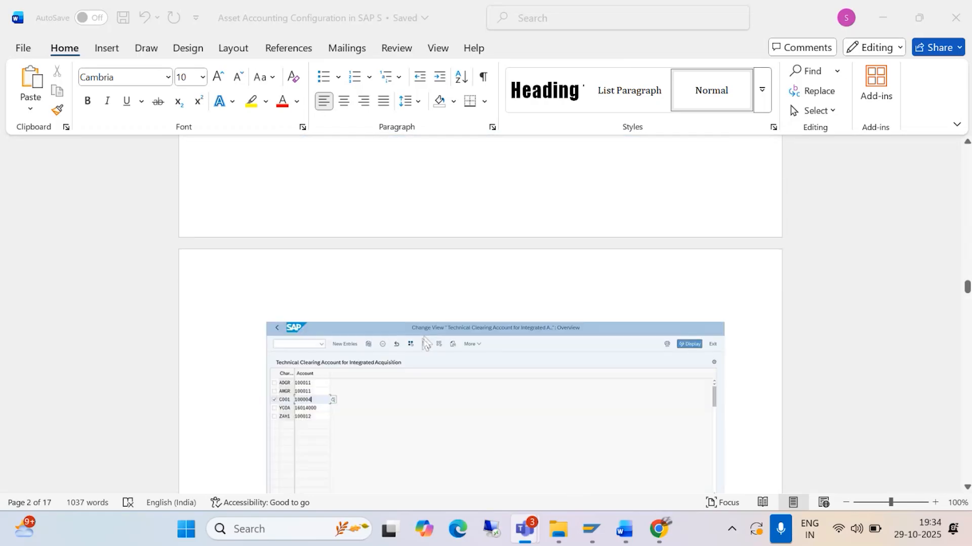
left_click(885, 27)
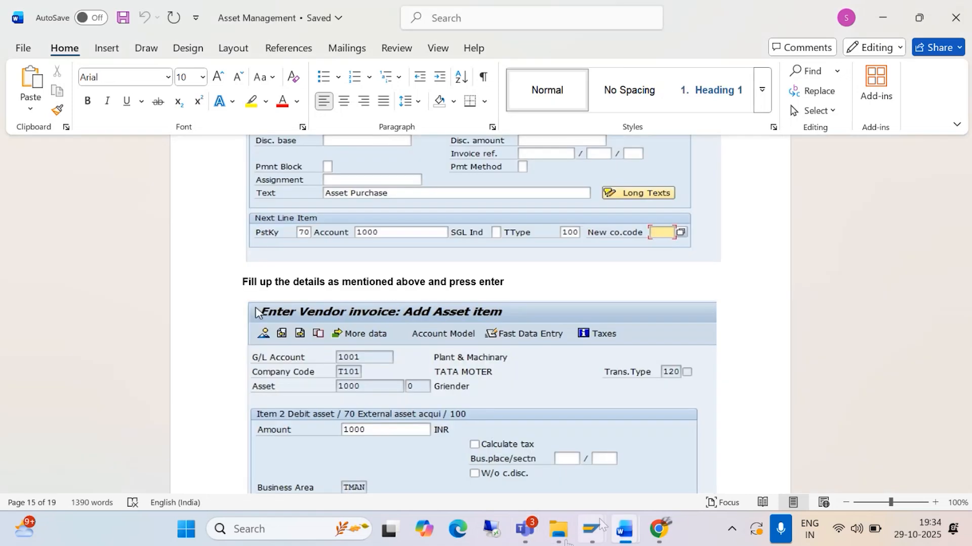
Step: Close Performance Assistant and return to the Enter Vendor Invoice screen
mouse_move(591, 530)
mouse_move(583, 462)
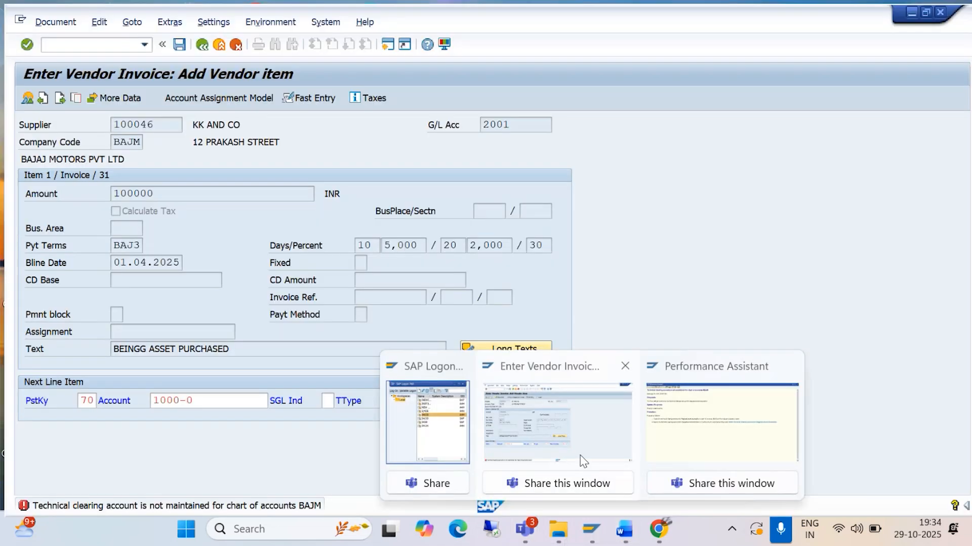
left_click(719, 427)
left_click(874, 45)
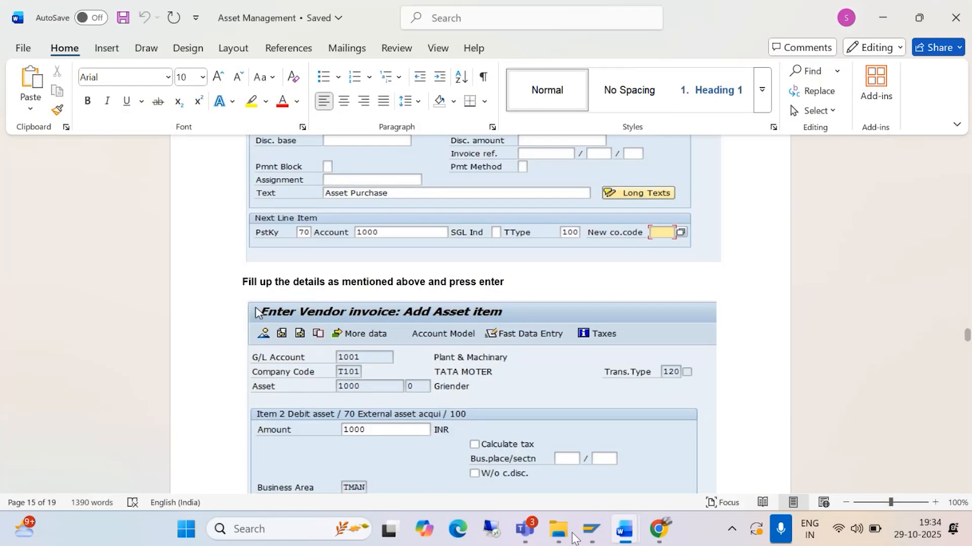
left_click(591, 530)
left_click(642, 436)
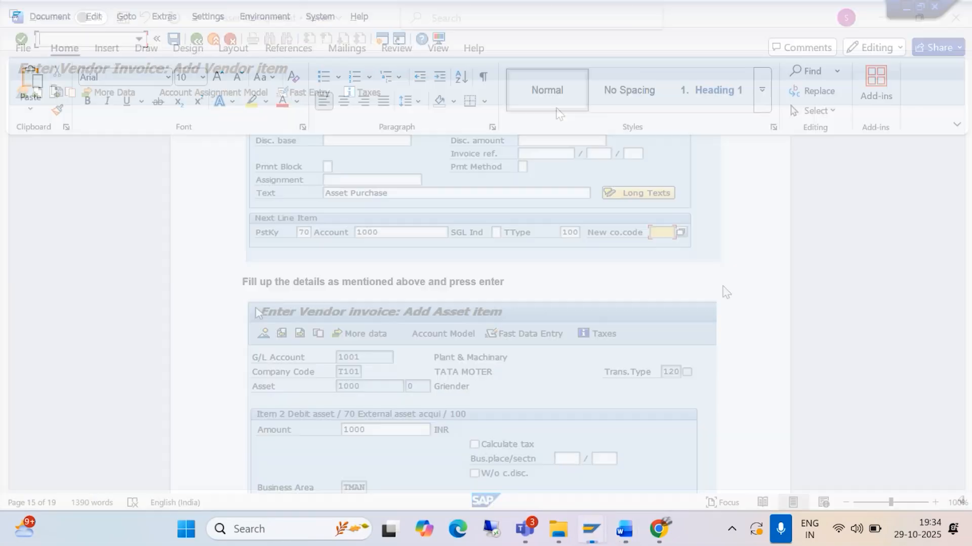
left_click(383, 40)
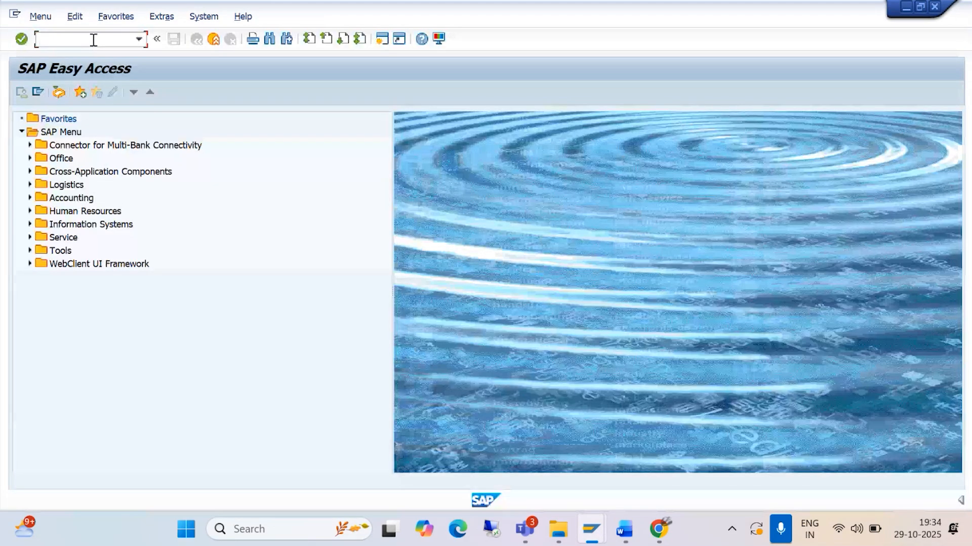
Step: Run /NFS00 and switch the G/L account tree from BAJM to company code TSL
type("/NFS00")
key("Return")
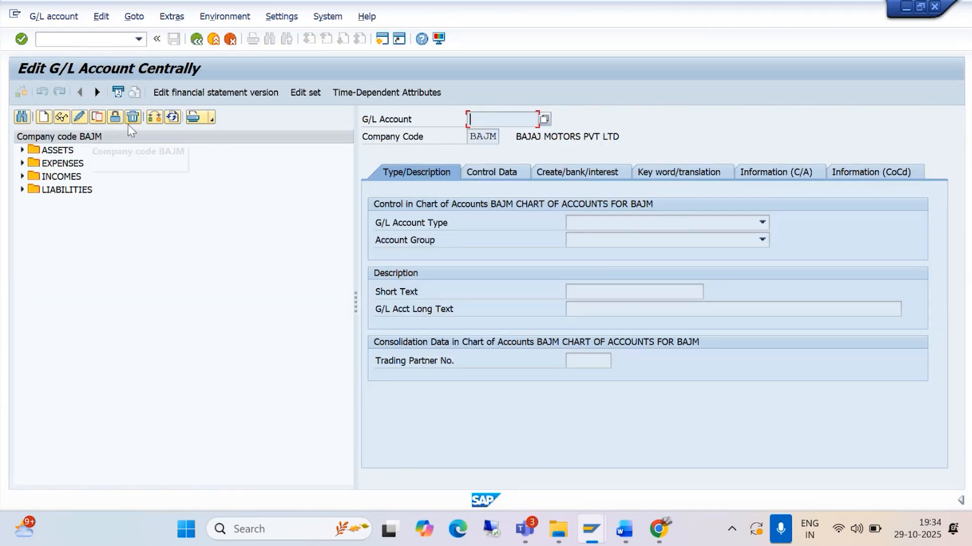
left_click(155, 118)
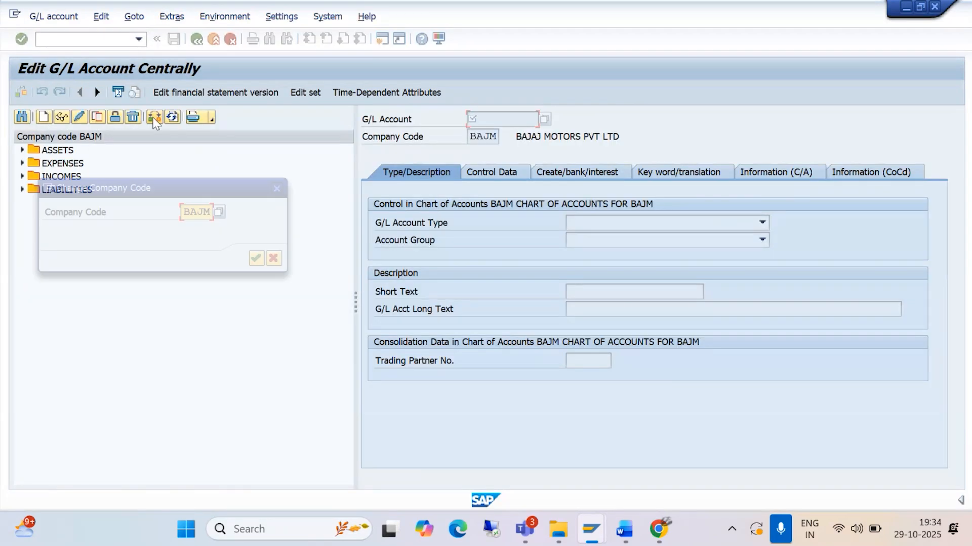
left_click(211, 212)
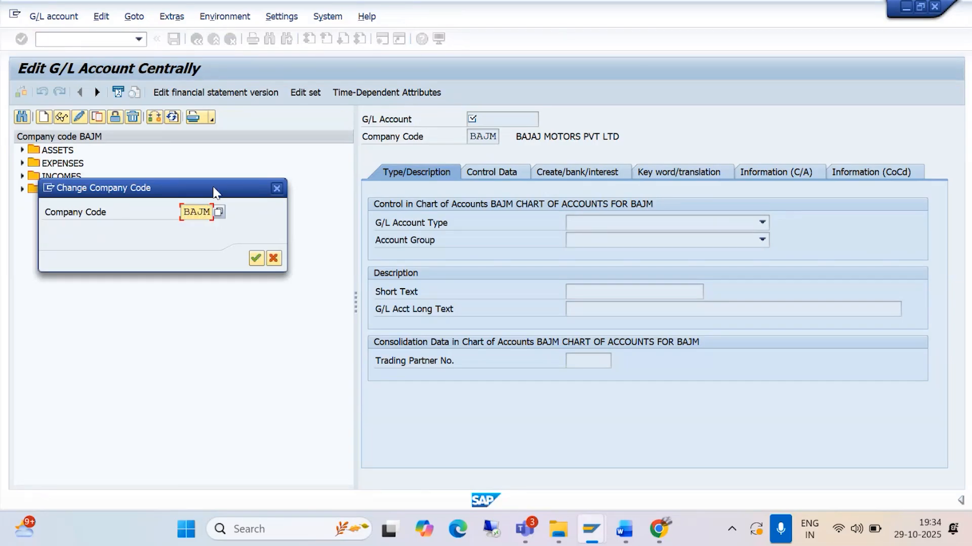
key("BackSpace")
key("BackSpace")
key("BackSpace")
key("BackSpace")
type("TSL")
left_click(256, 258)
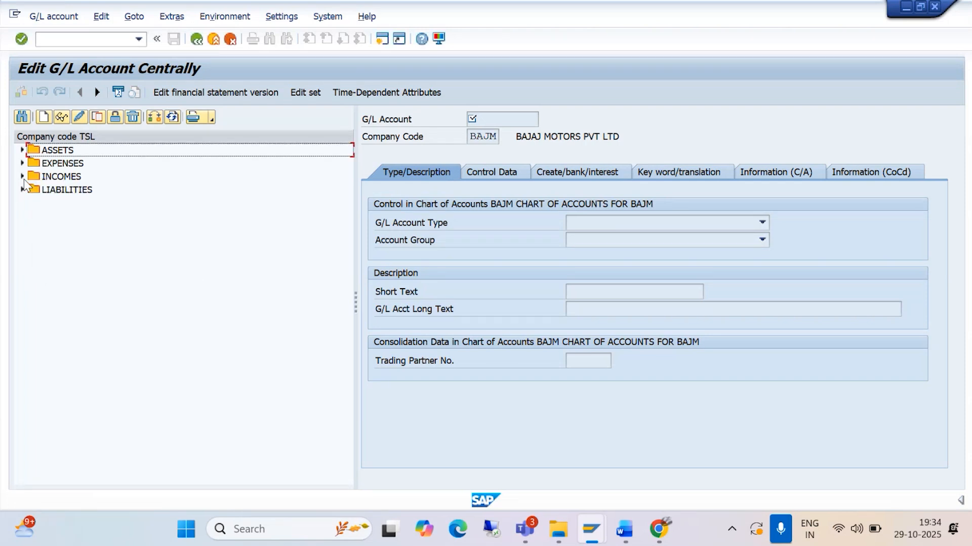
Step: Expand TSL's LIABILITIES, ASSETS, EXPENSES and INCOMES account folders
left_click(22, 189)
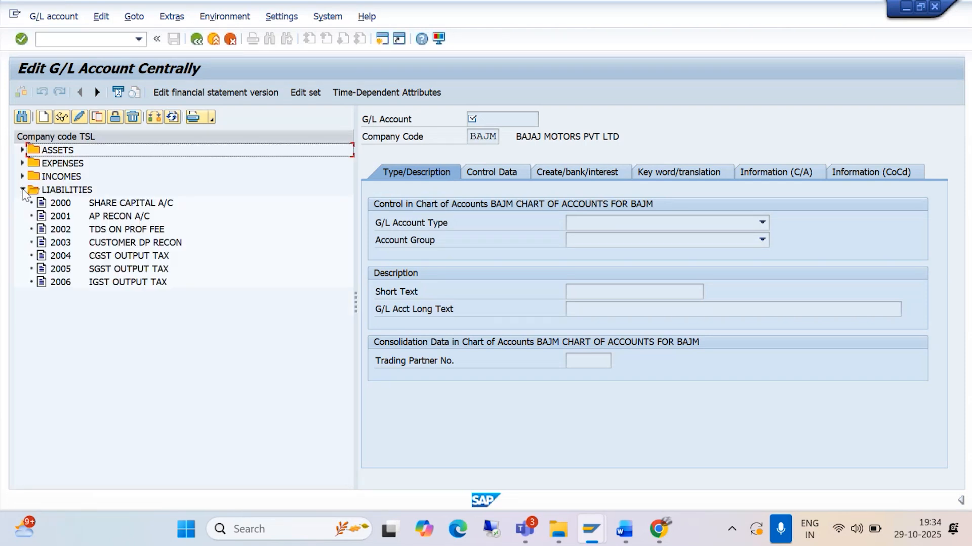
left_click(22, 150)
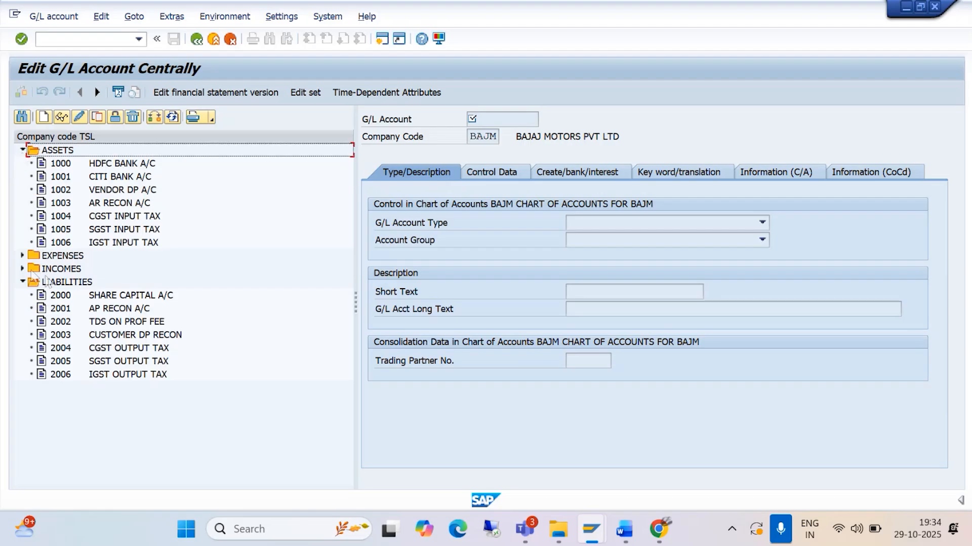
left_click(23, 255)
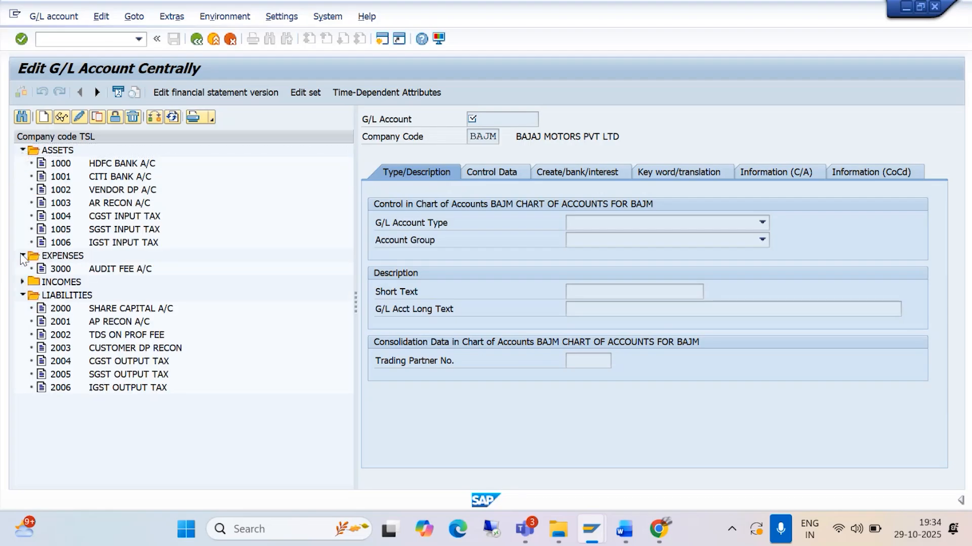
left_click(22, 282)
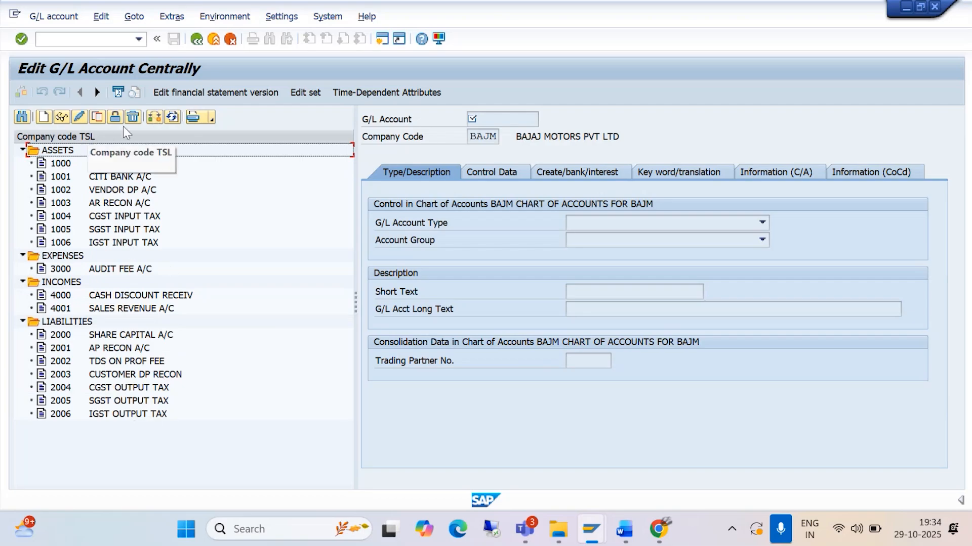
left_click(154, 117)
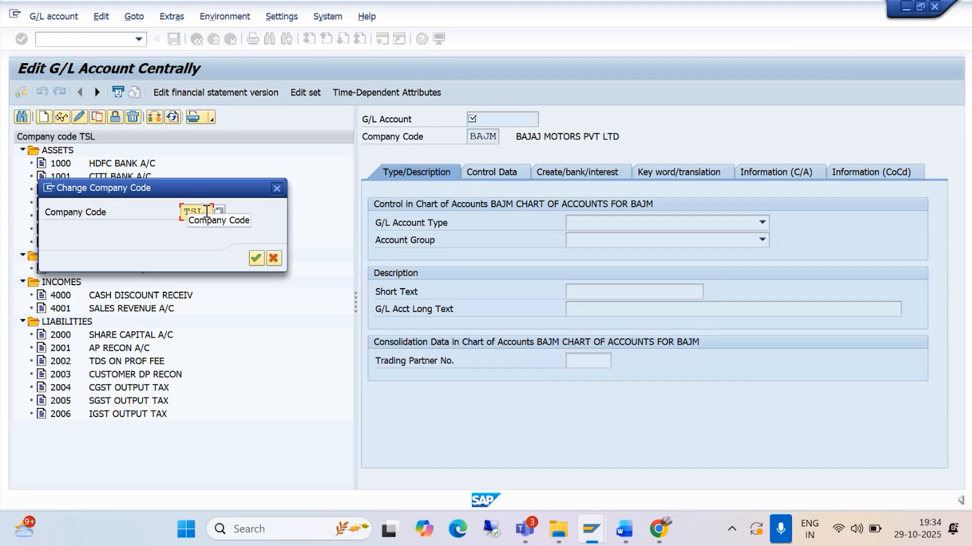
Step: Enter TM as the company code and bring up the company code list
key("BackSpace")
key("BackSpace")
key("BackSpace")
type("TM")
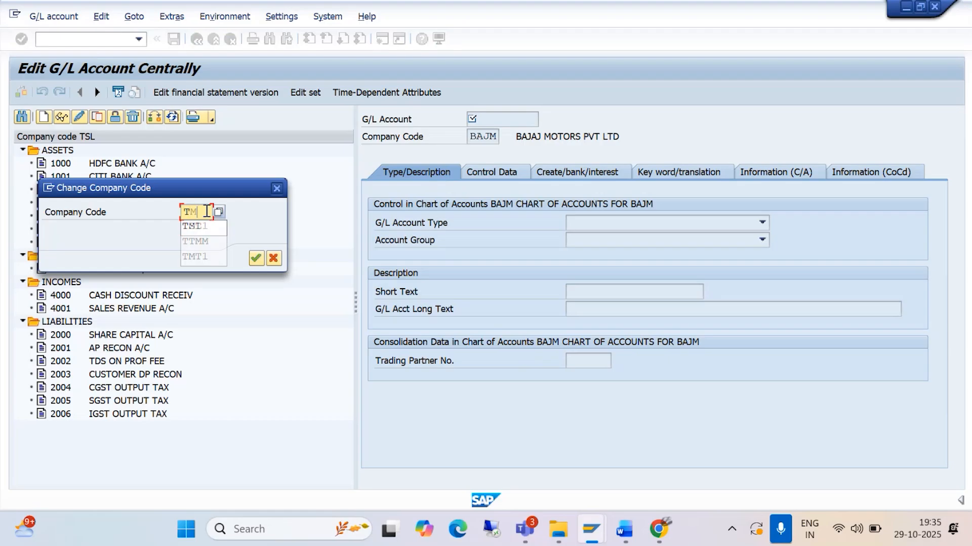
left_click(218, 211)
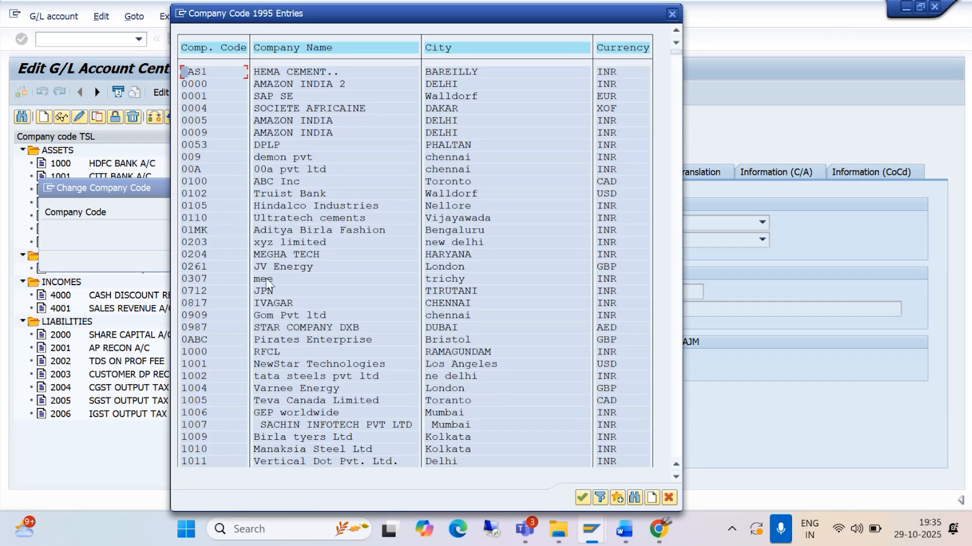
Step: Search the company code list for TM, then close the results and the list
left_click(635, 498)
key("Delete")
type("T")
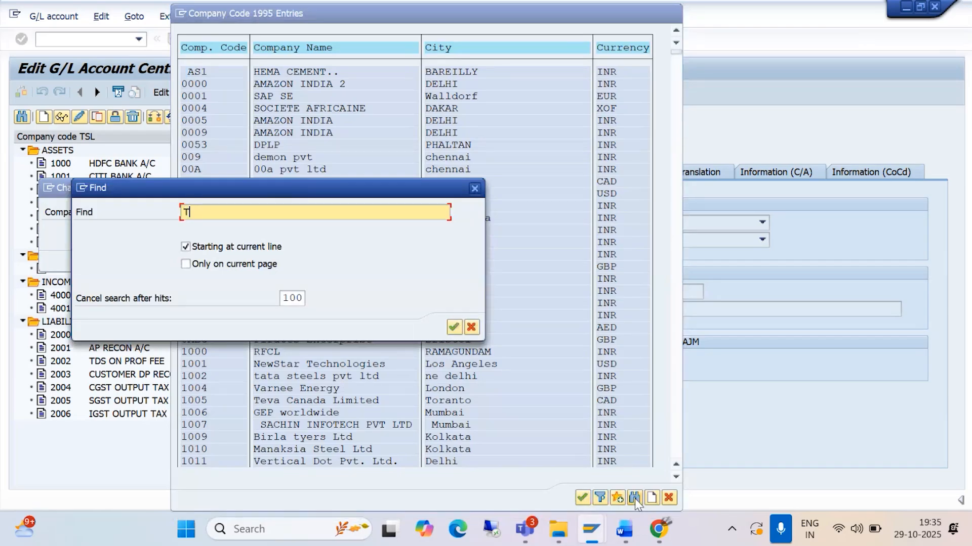
type("M")
left_click(454, 328)
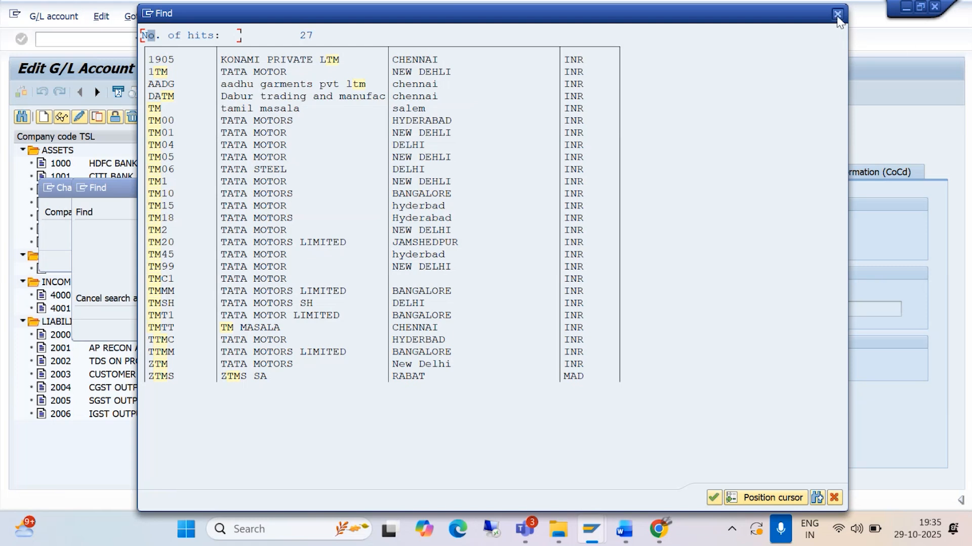
left_click(837, 14)
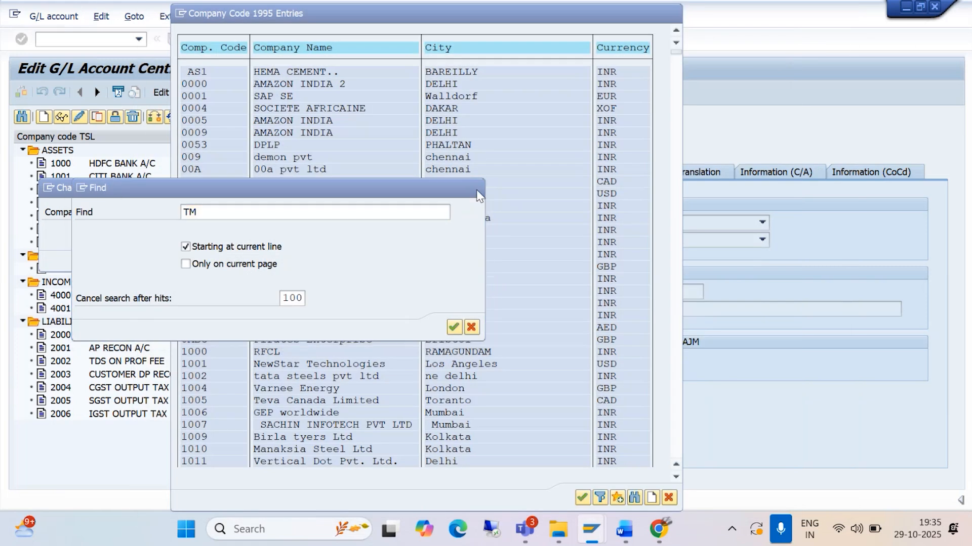
key("Escape")
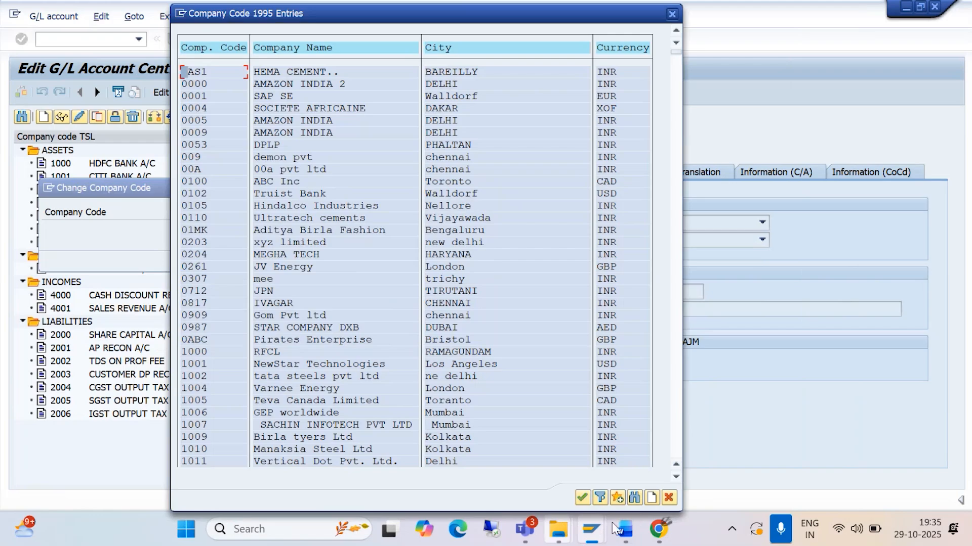
mouse_move(559, 528)
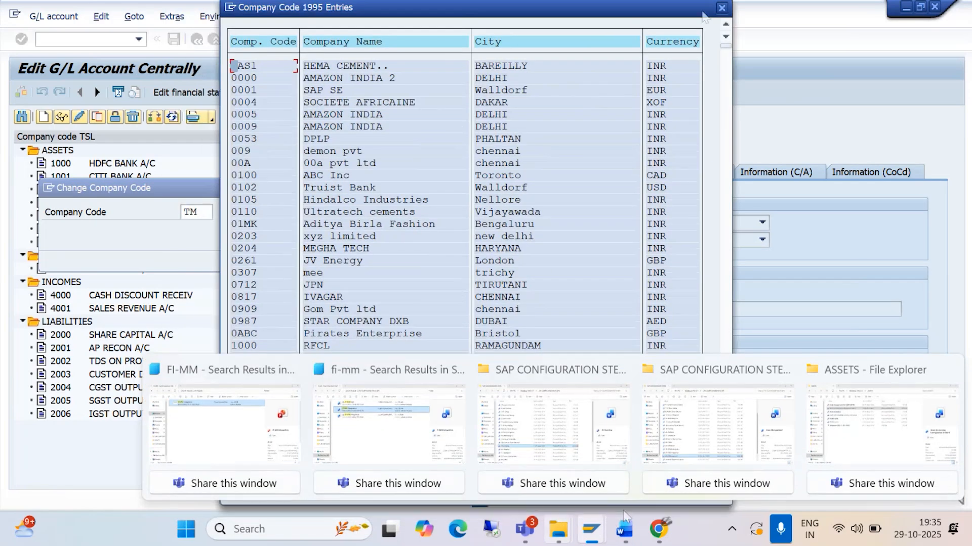
left_click(721, 7)
left_click(623, 532)
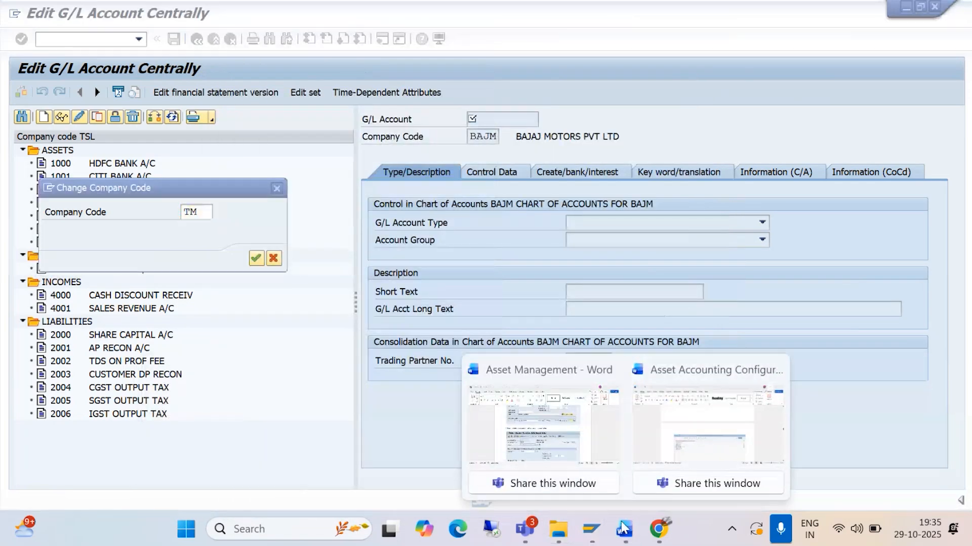
Step: Scroll the asset accounting notes to 'Click on New Entry >>', then minimise Word
left_click(583, 459)
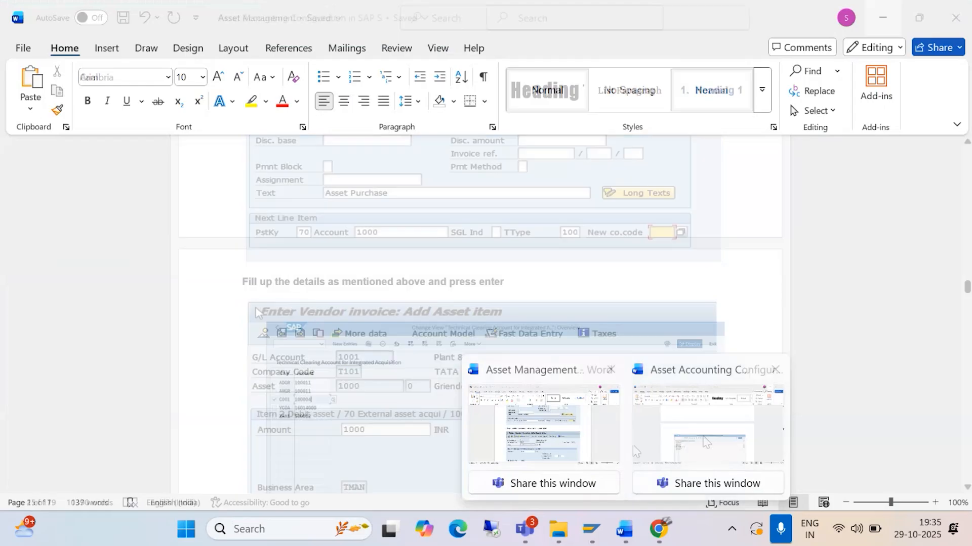
left_click(632, 444)
scroll(500, 358, "down", 6)
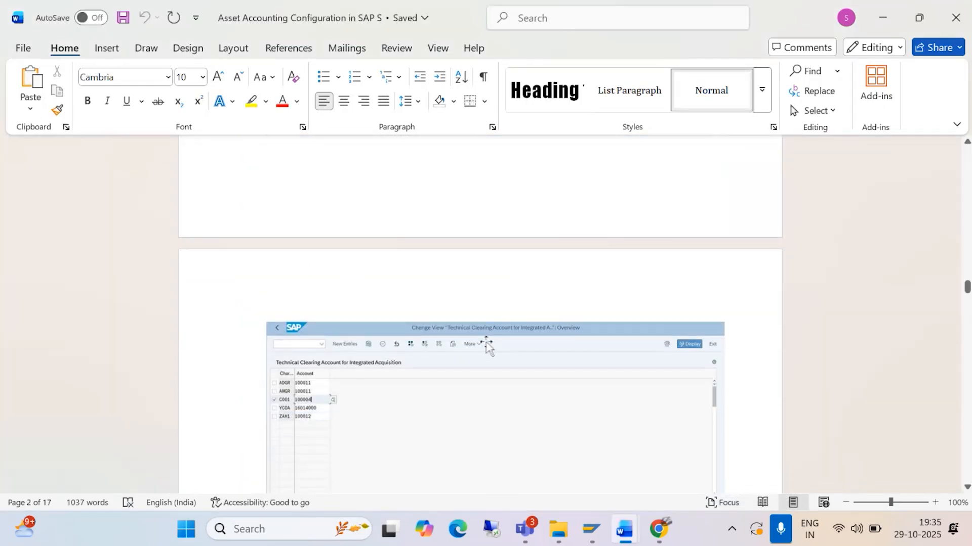
scroll(486, 346, "up", 10)
scroll(482, 340, "up", 12)
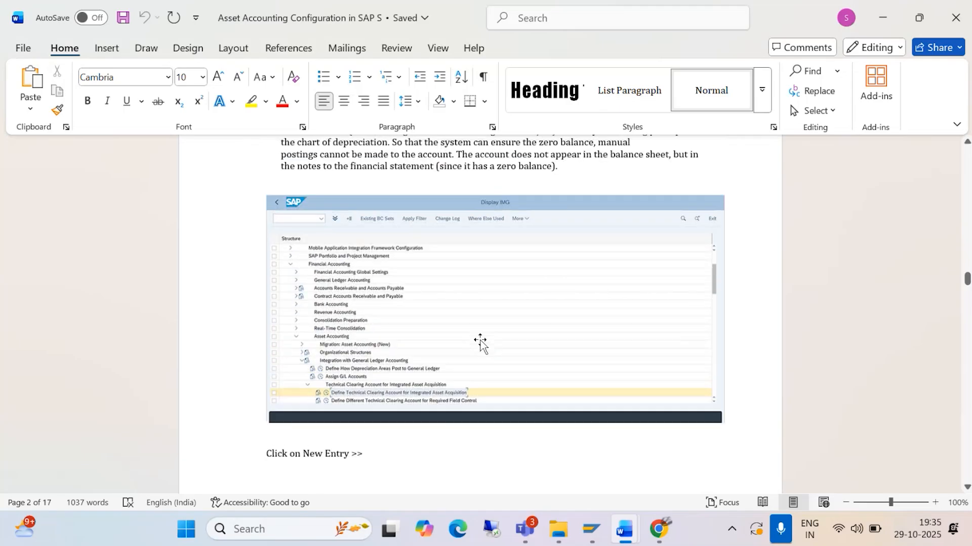
scroll(480, 344, "up", 1)
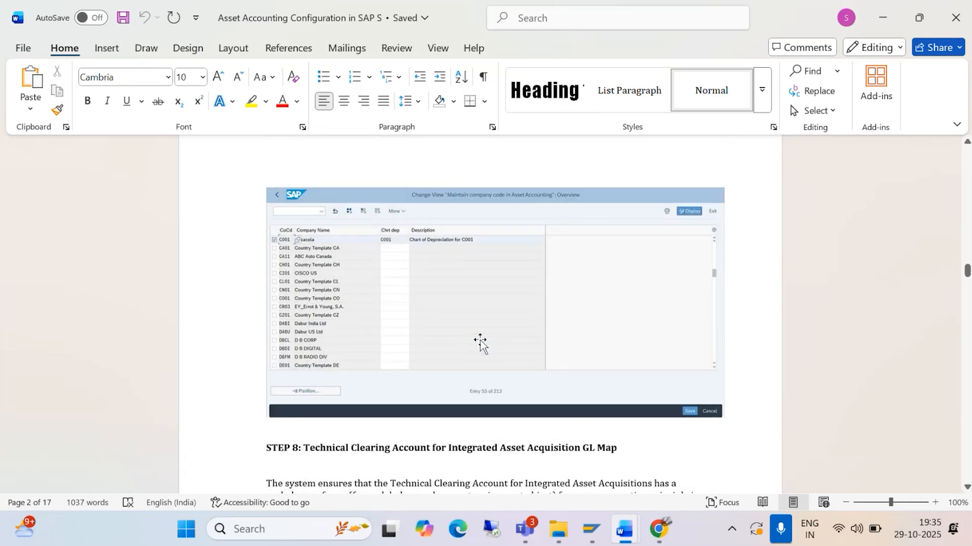
scroll(480, 344, "down", 8)
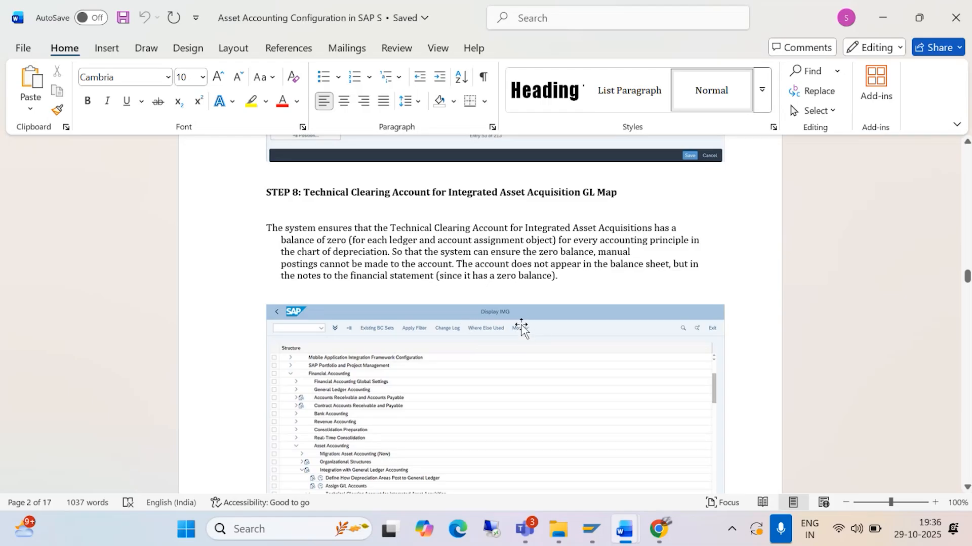
scroll(524, 329, "down", 4)
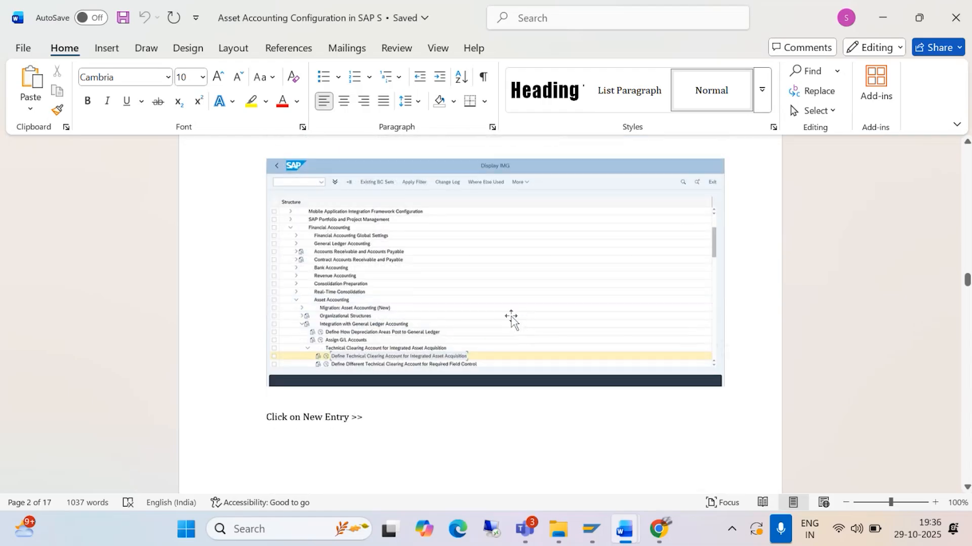
left_click(882, 21)
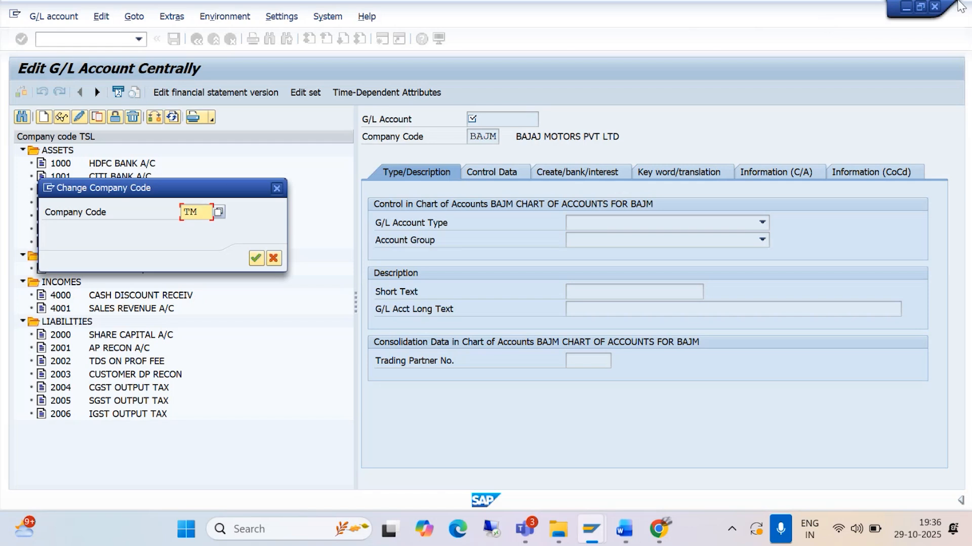
Step: Switch the G/L account tree from TSL to company code TM10
left_click(277, 188)
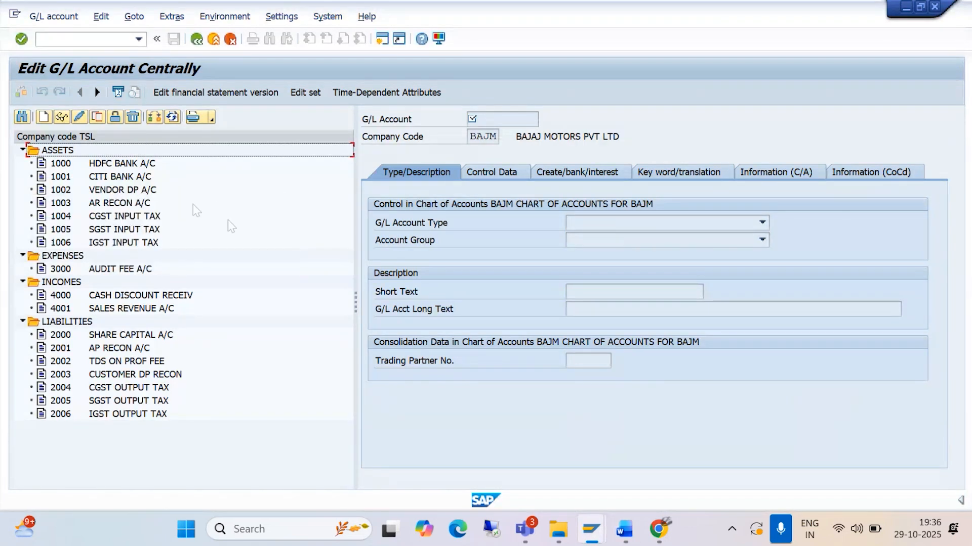
left_click(153, 115)
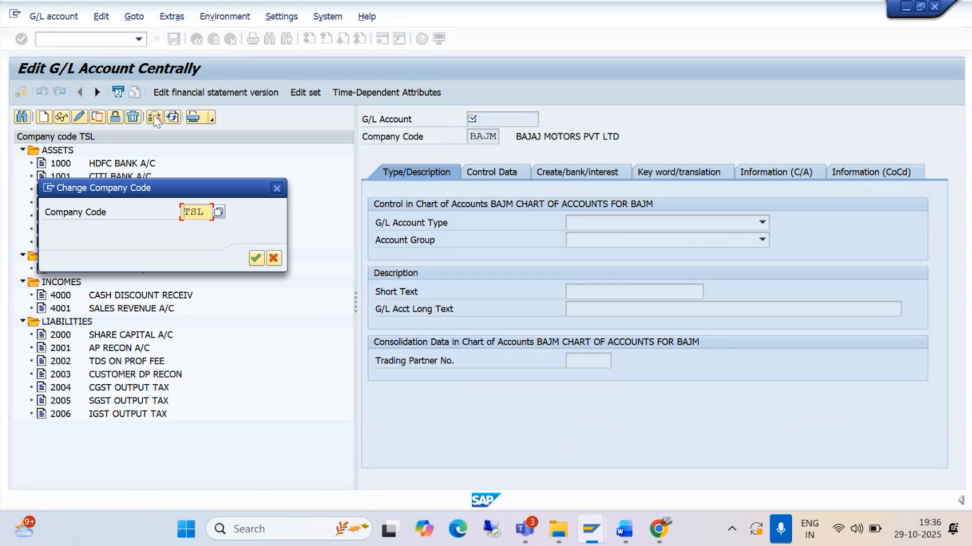
key("Delete")
key("Delete")
key("Delete")
type("TM10")
left_click(256, 258)
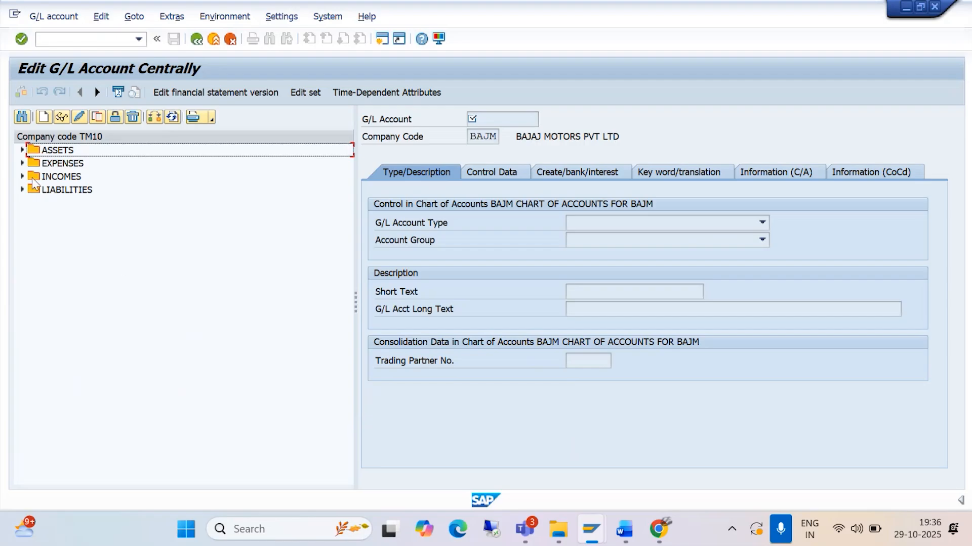
Step: Expand TM10's LIABILITIES and ASSETS accounts and select 1011 TECHNICAL CLRNG A/C
left_click(22, 190)
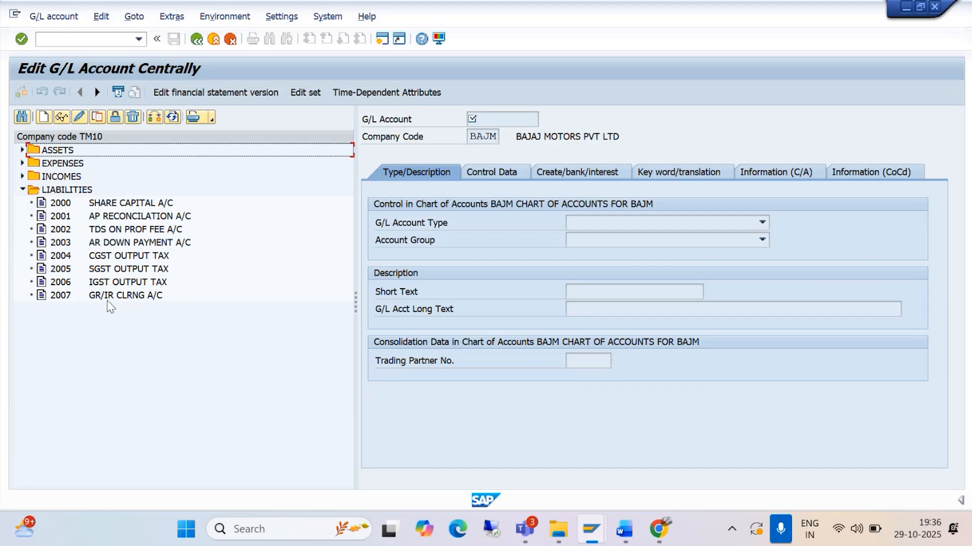
left_click(22, 151)
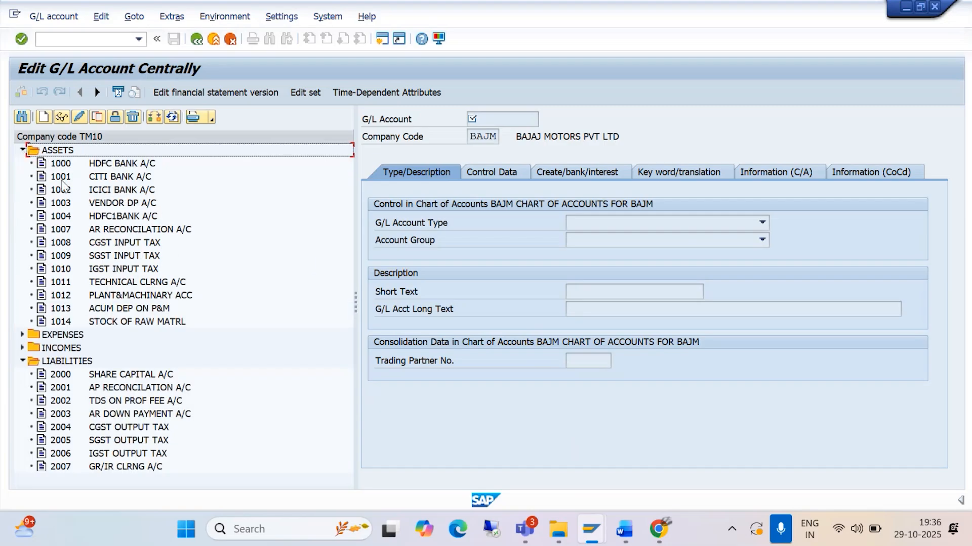
left_click(111, 286)
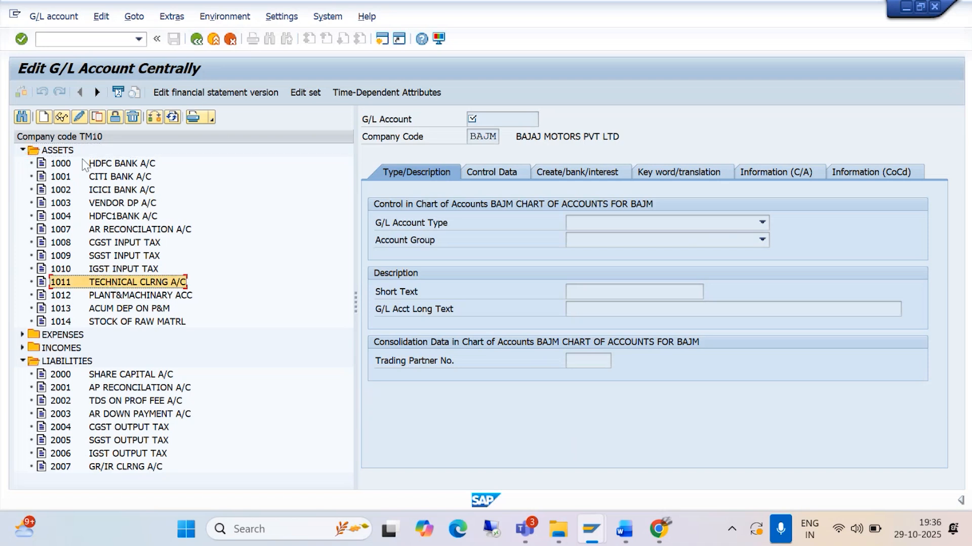
left_click(97, 117)
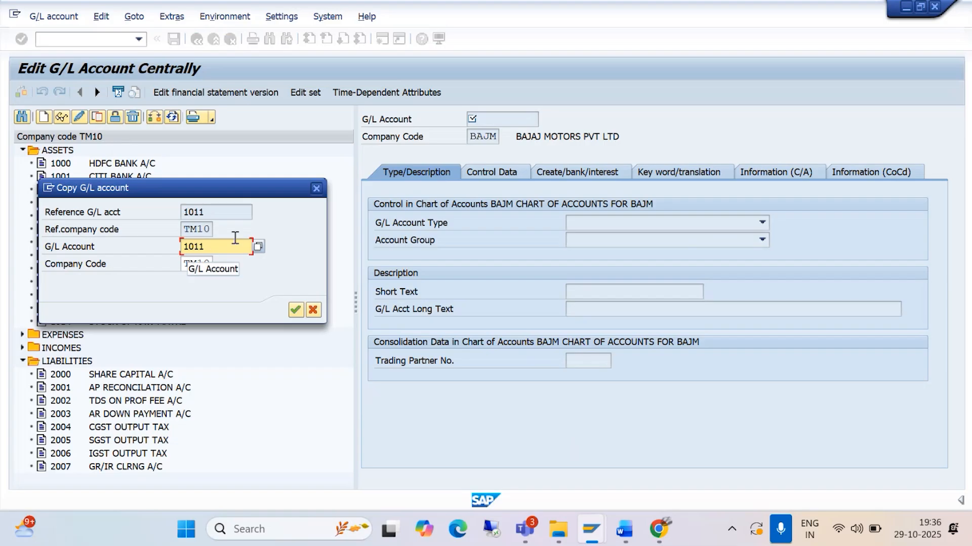
left_click(316, 188)
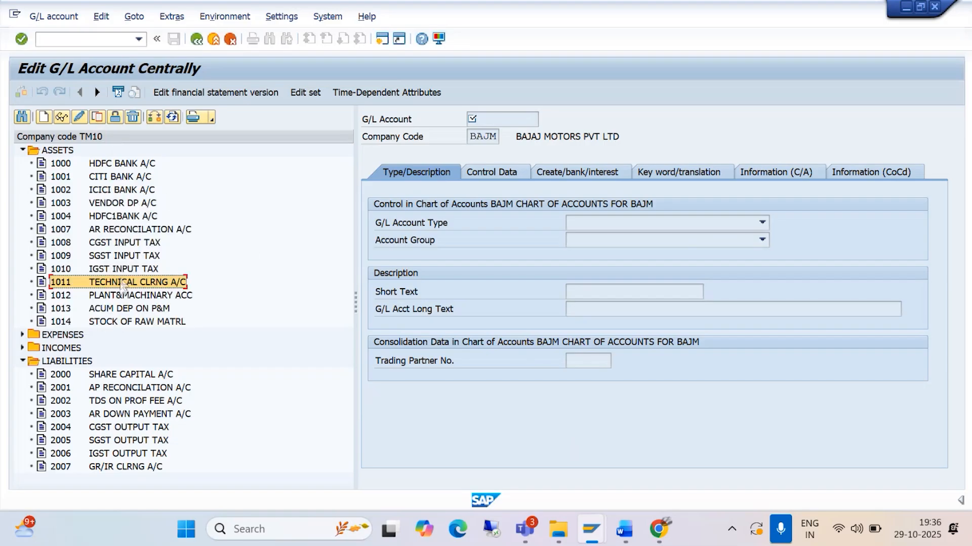
Step: Open account 1011 and review its Control Data and Create/bank/interest settings
left_click(79, 117)
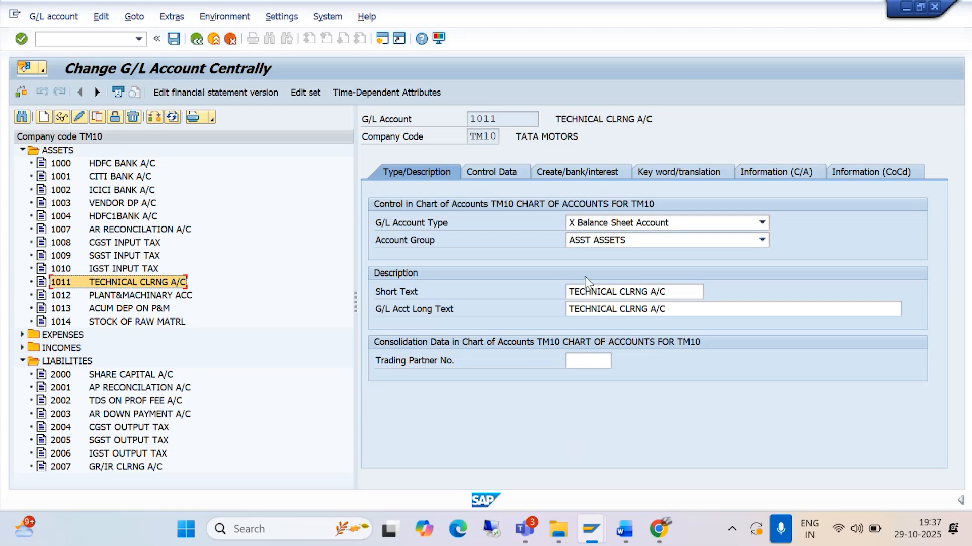
left_click(498, 177)
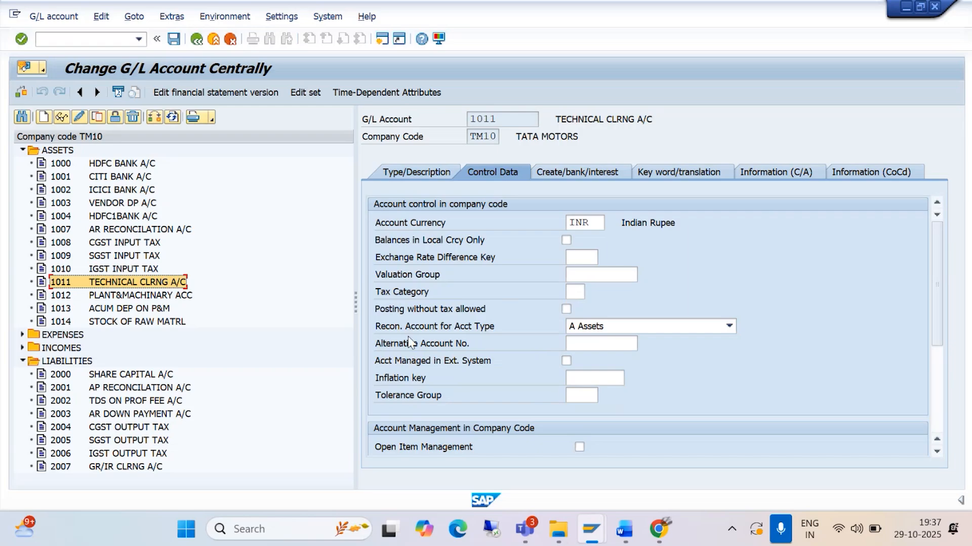
left_click(562, 174)
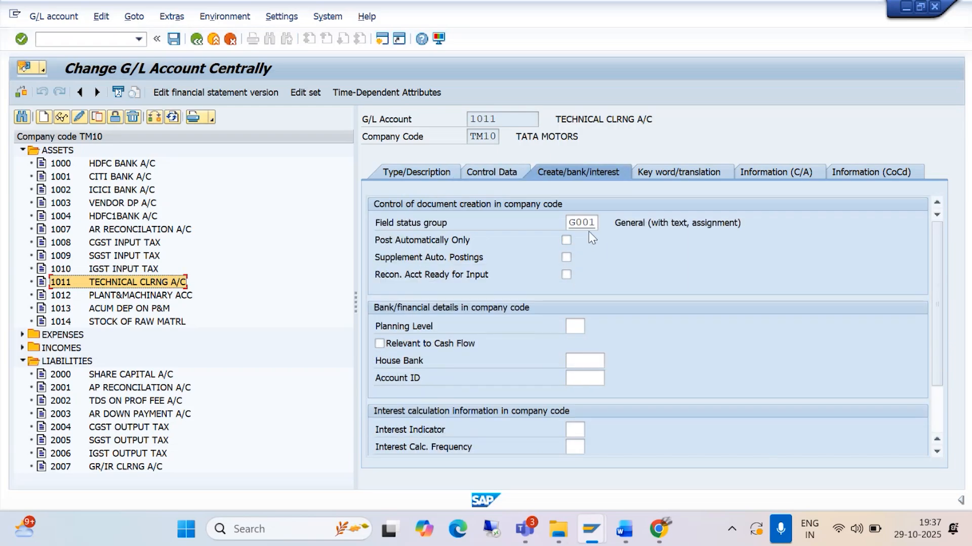
left_click(155, 118)
Step: Switch the tree to company code BAJM and expand its ASSETS accounts
key("BackSpace")
key("BackSpace")
key("BackSpace")
key("BackSpace")
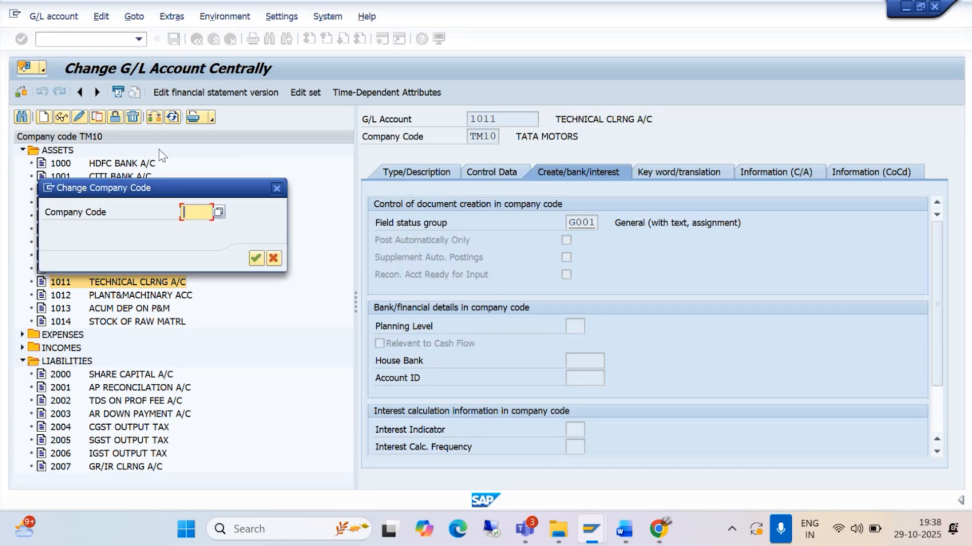
type("BAJM")
left_click(256, 258)
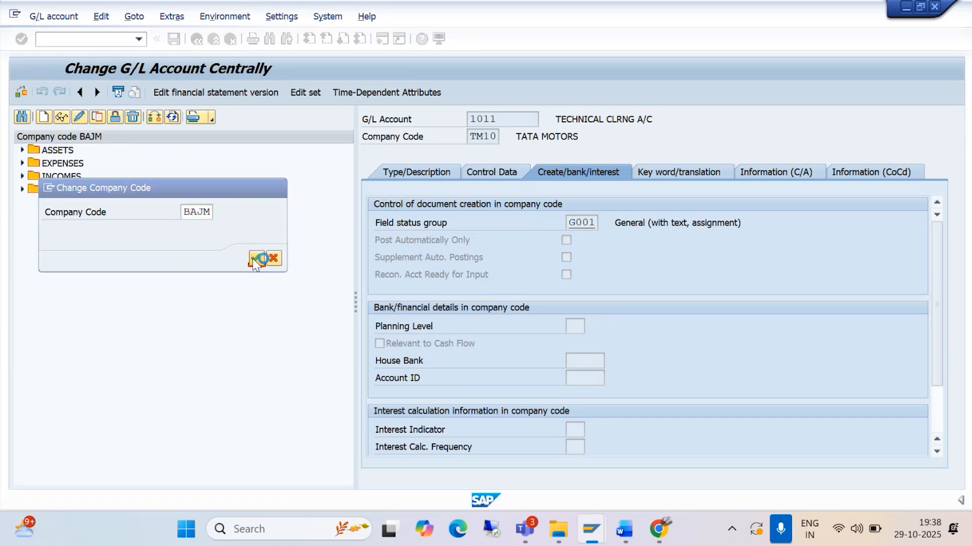
left_click(23, 151)
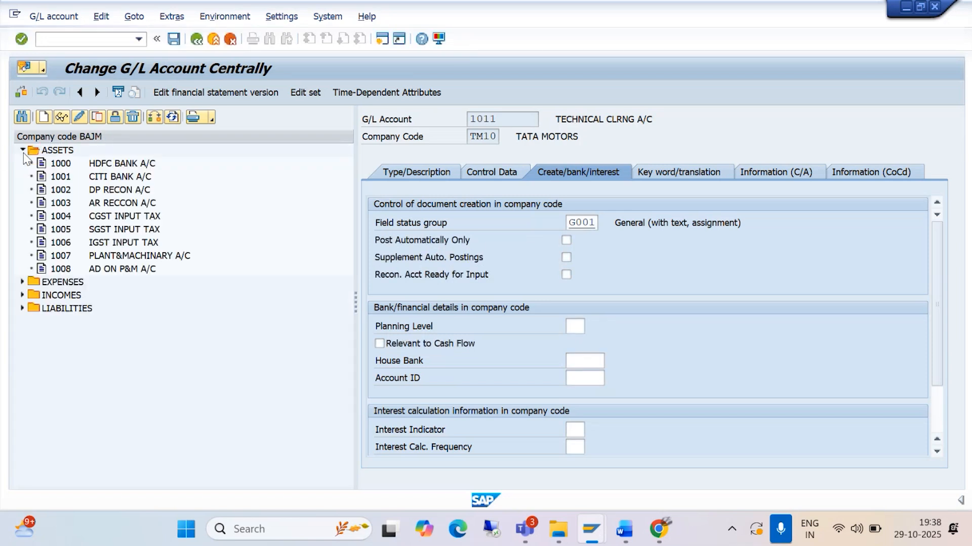
Step: Start creating G/L account 1009 for company code BAJM
left_click(46, 120)
left_click_drag(190, 197, 185, 326)
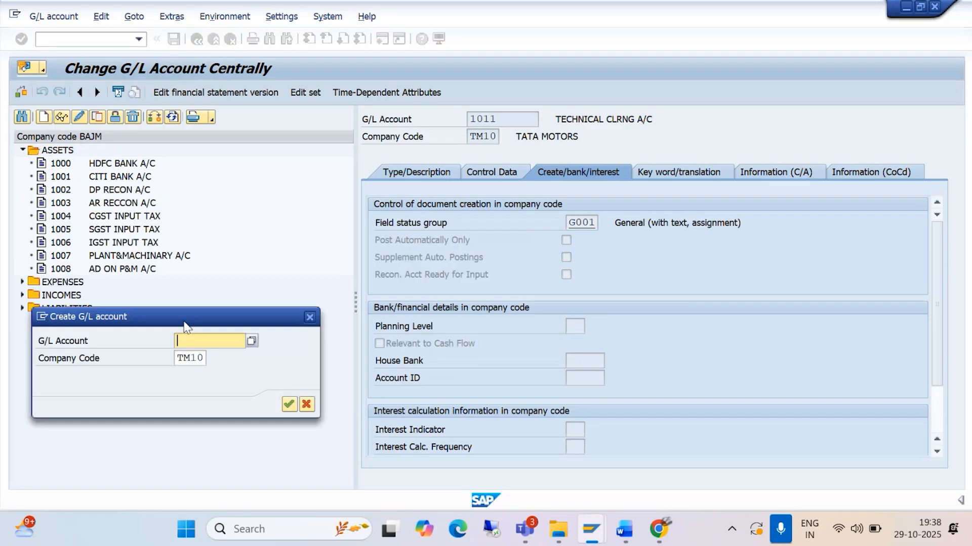
type("1009")
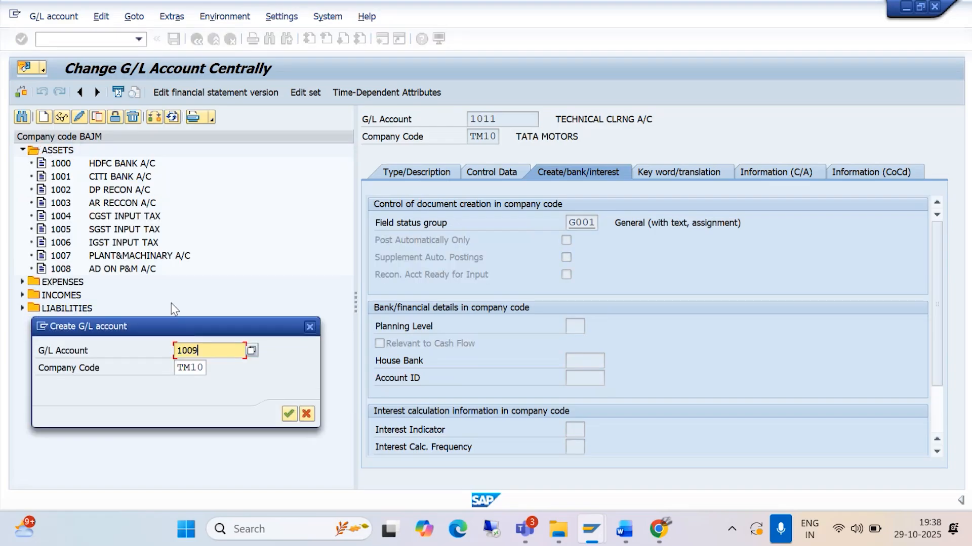
key("Tab")
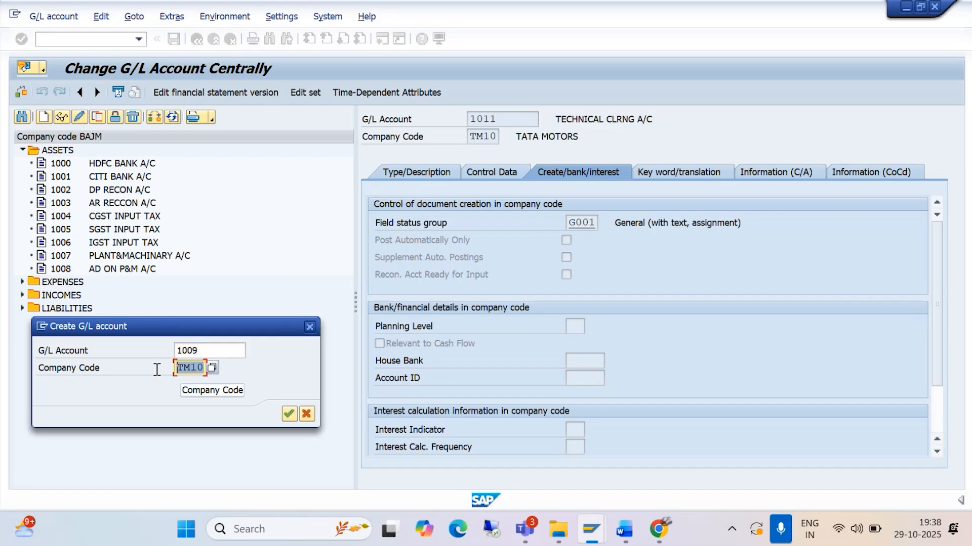
type("BAJM")
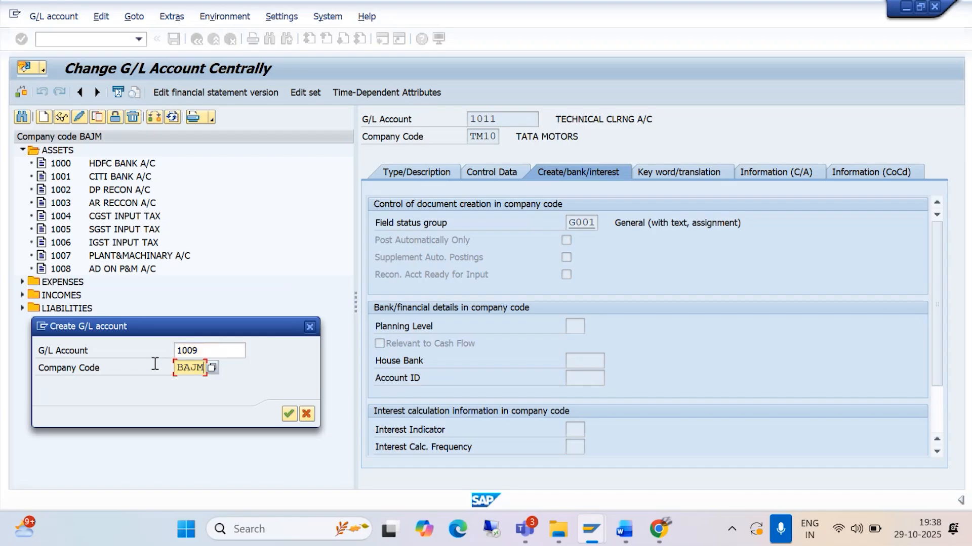
left_click(287, 414)
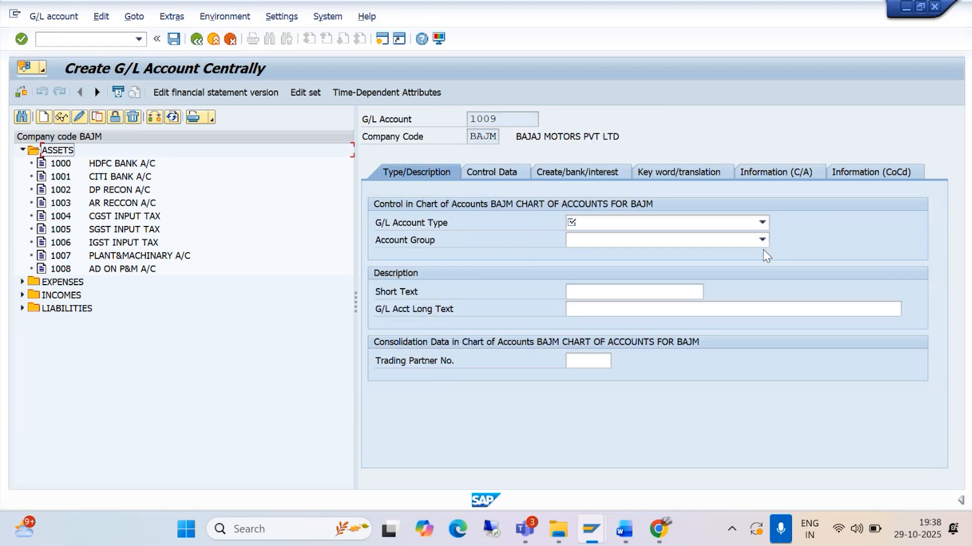
Step: Set account 1009's type to X Balance Sheet Account and its group to ASST ASSETS
left_click(761, 223)
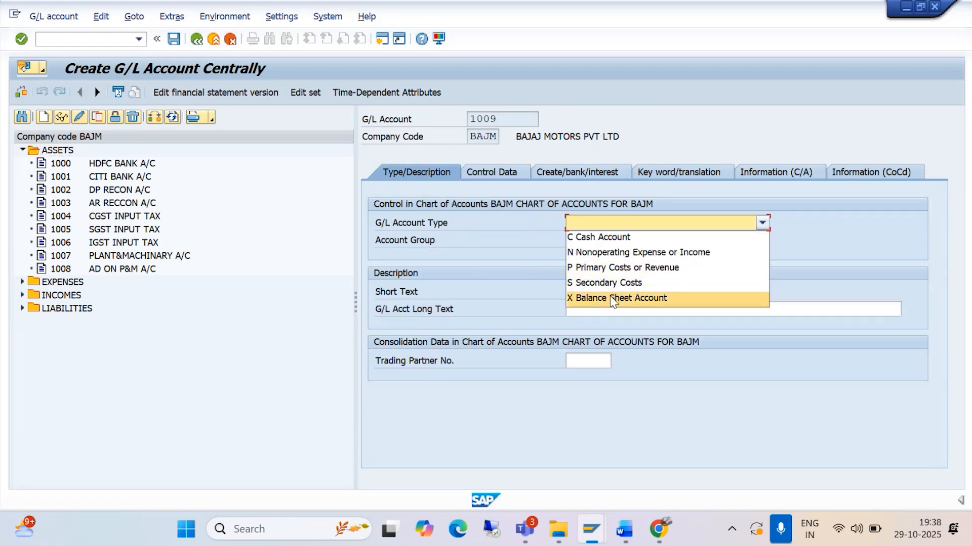
left_click(613, 298)
left_click(761, 240)
left_click(627, 256)
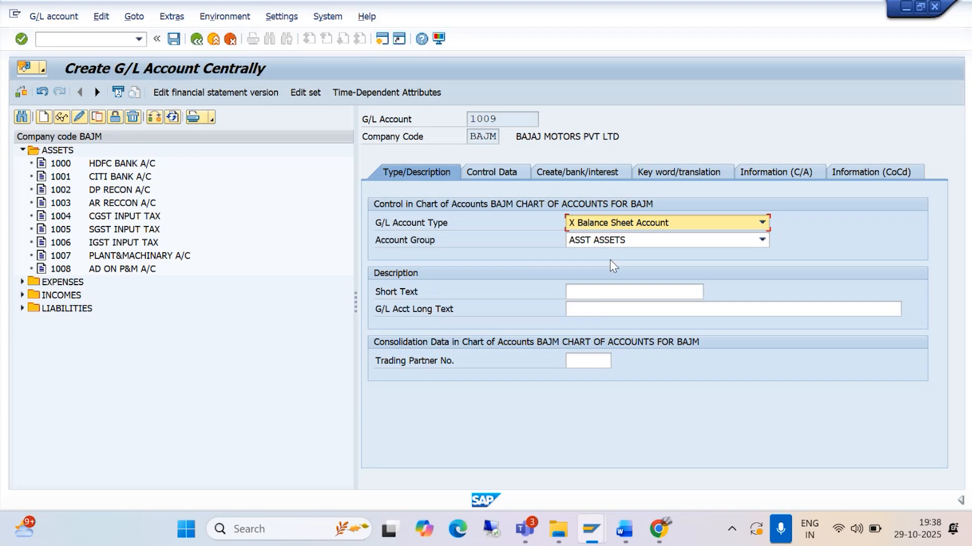
left_click(526, 529)
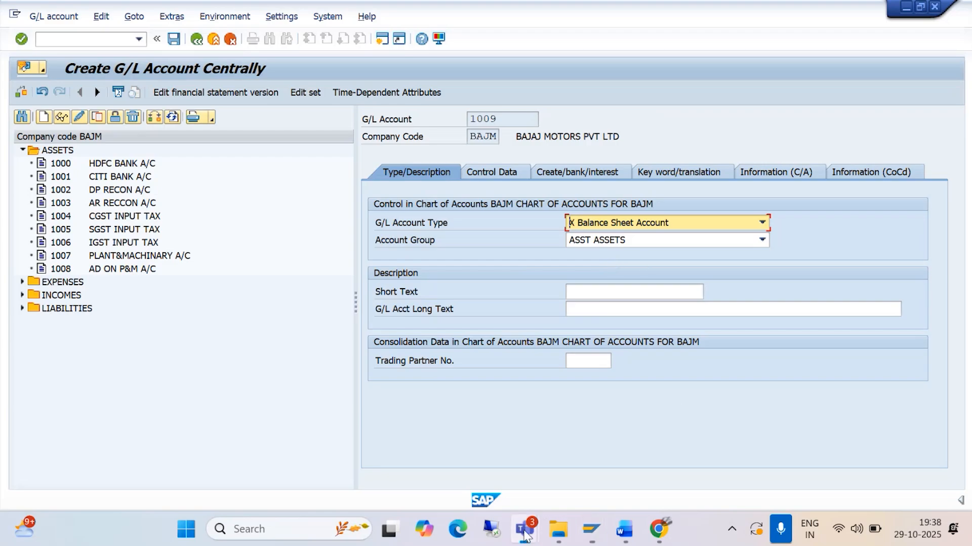
left_click(526, 420)
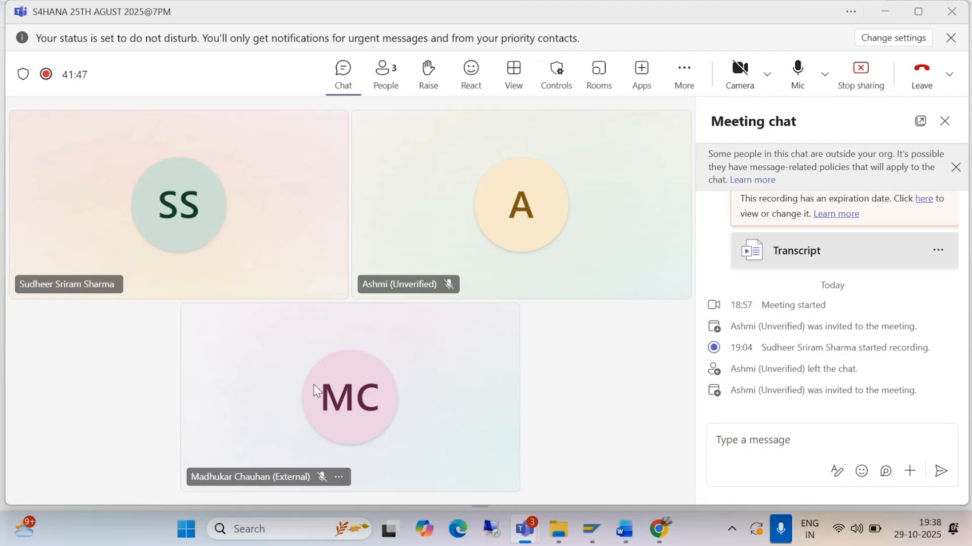
left_click(889, 13)
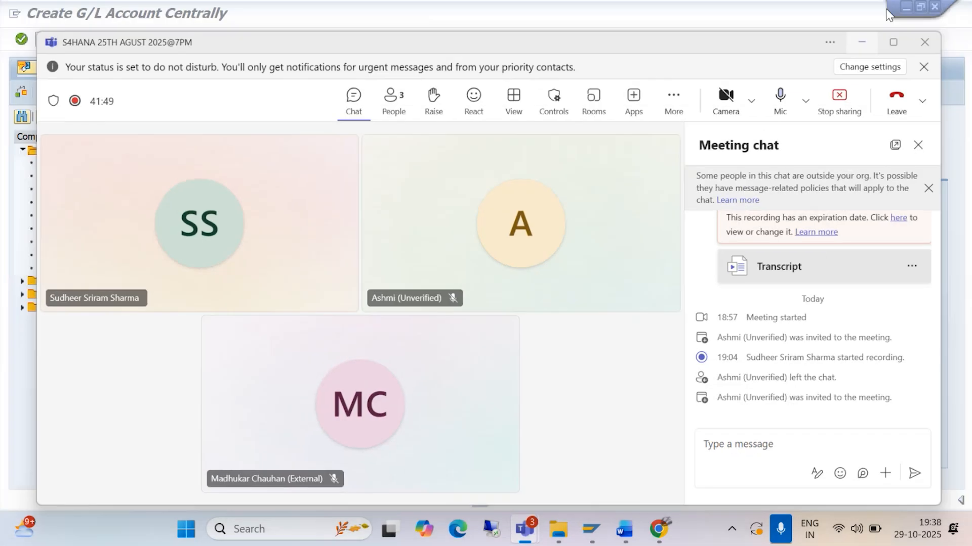
Step: Enter 'TECHNICAL CLR A/C' as the account's short and long text
left_click(597, 293)
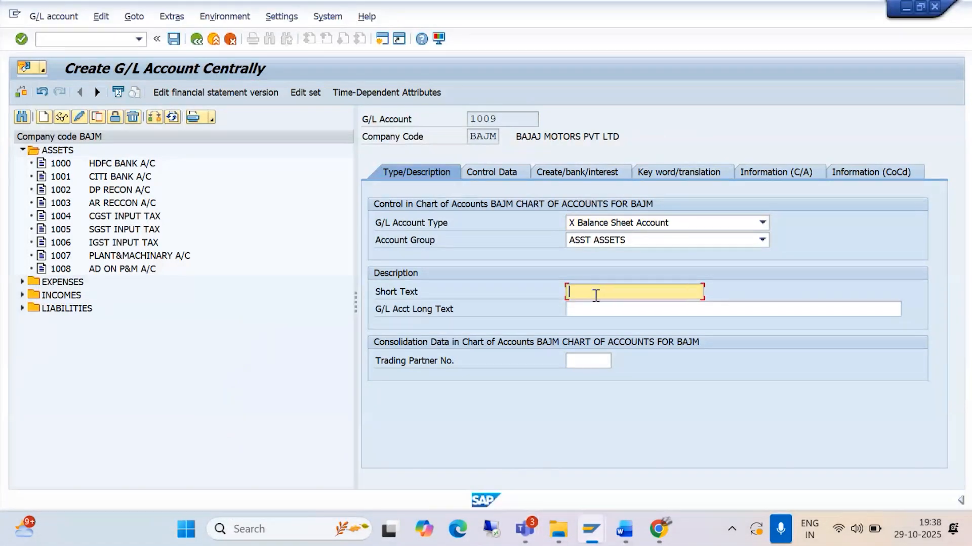
type("TECHNICAL CLR A/C")
left_click(595, 315)
type("TECHN")
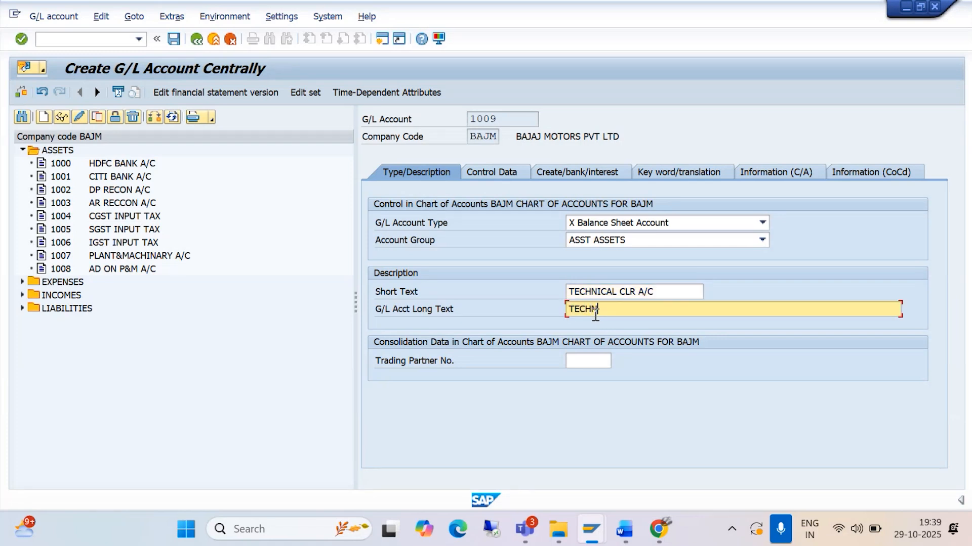
type("ICAL CLR A/C")
Step: Set reconciliation account type A Assets and sort key 001 in Control Data
left_click(501, 176)
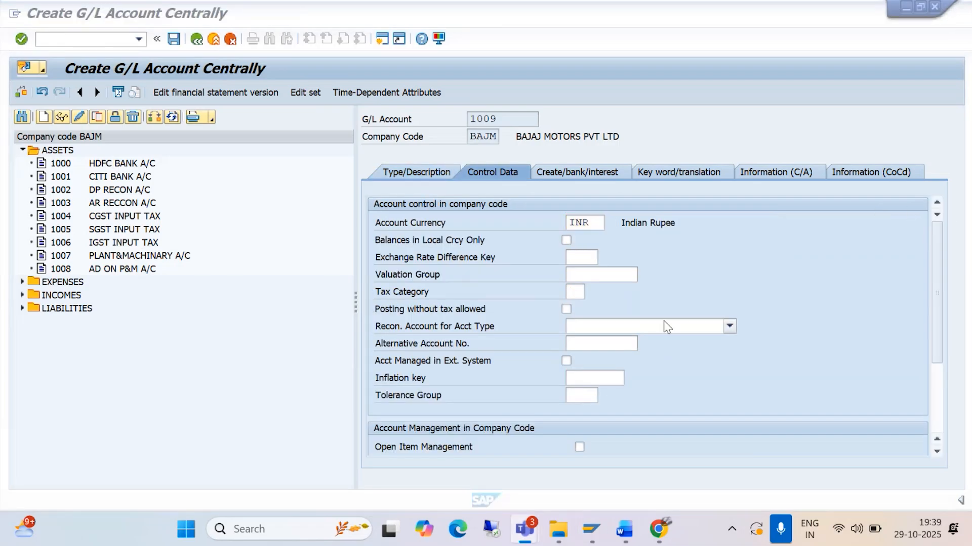
left_click(729, 327)
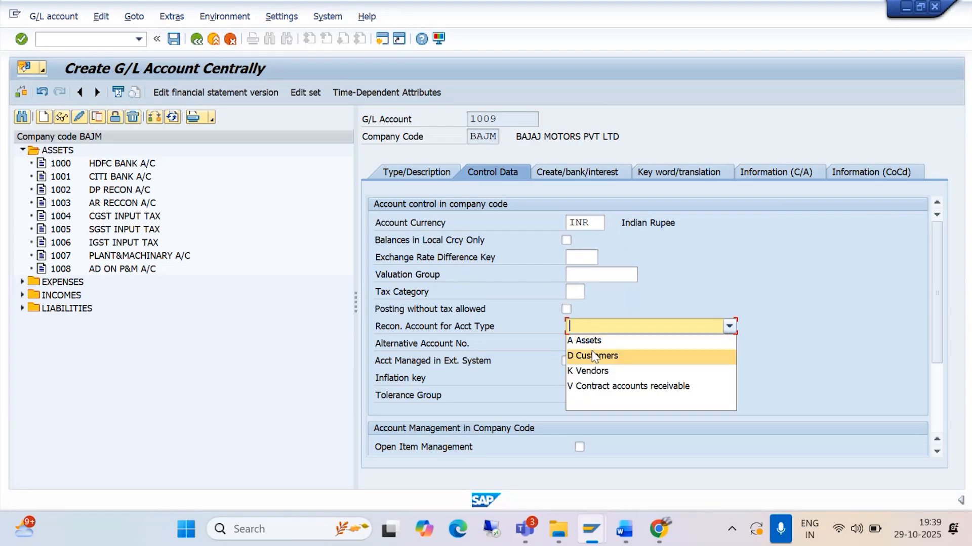
left_click(587, 338)
scroll(596, 354, "down", 2)
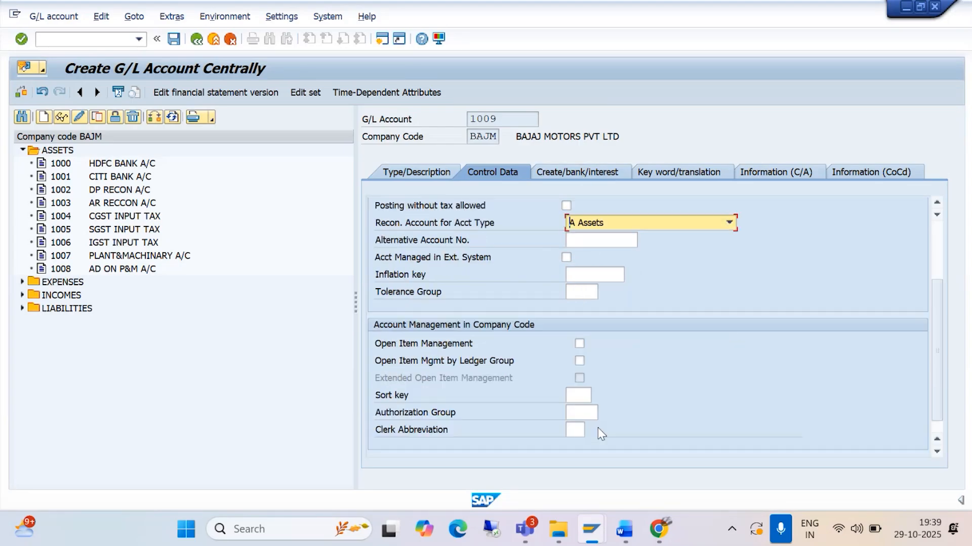
left_click(578, 397)
type("001")
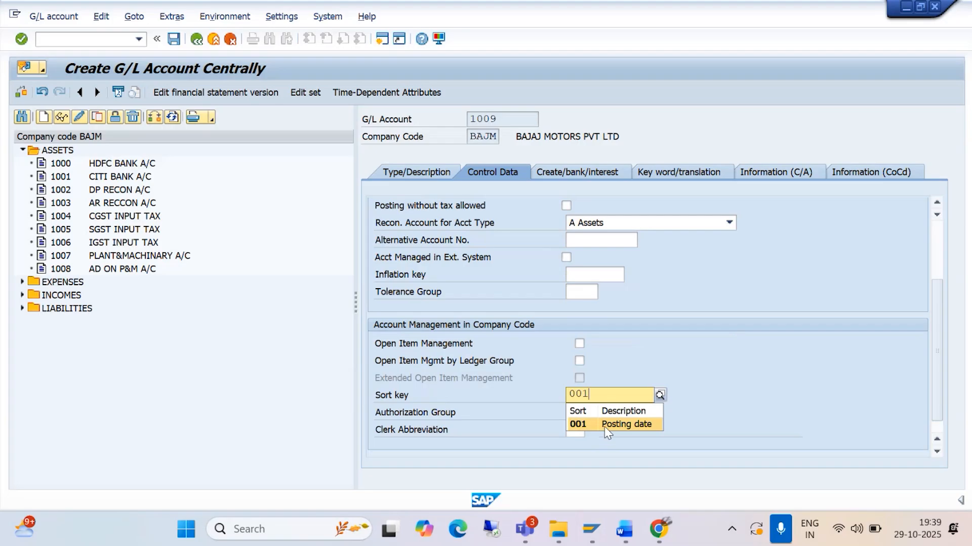
left_click(605, 426)
Step: Set field status group G001 and save account 1009
left_click(575, 174)
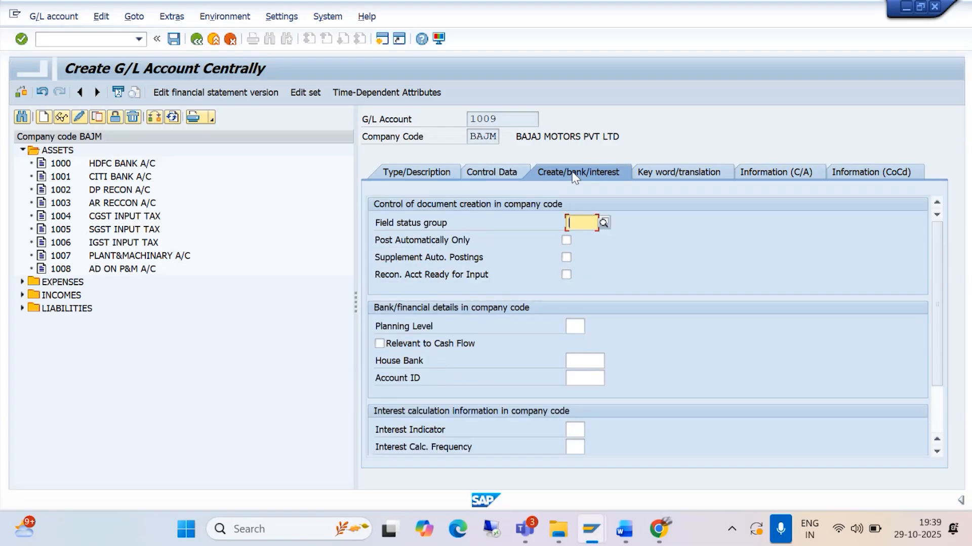
type("G001")
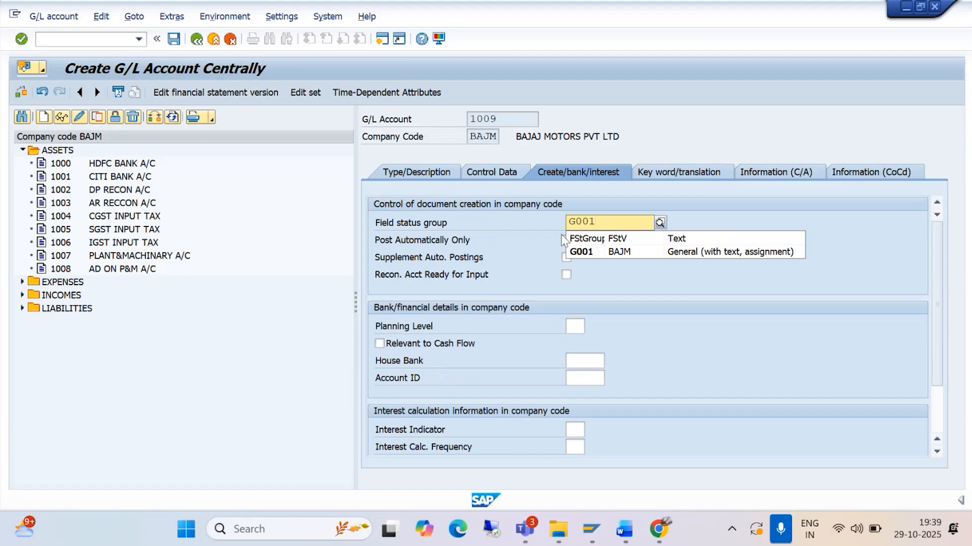
left_click(582, 251)
left_click(174, 39)
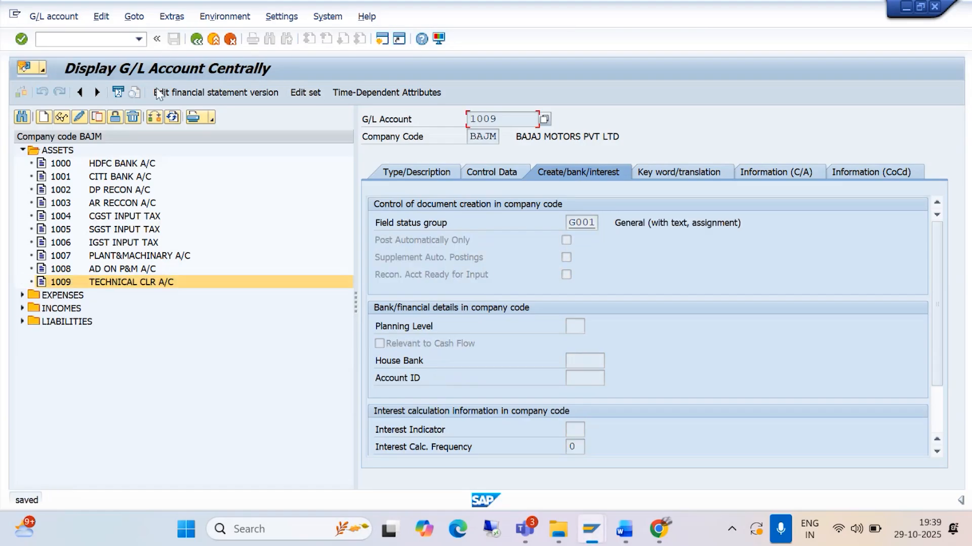
Step: From the invoice's missing technical clearing account error, open Define Technical Clearing Account in the IMG
mouse_move(592, 529)
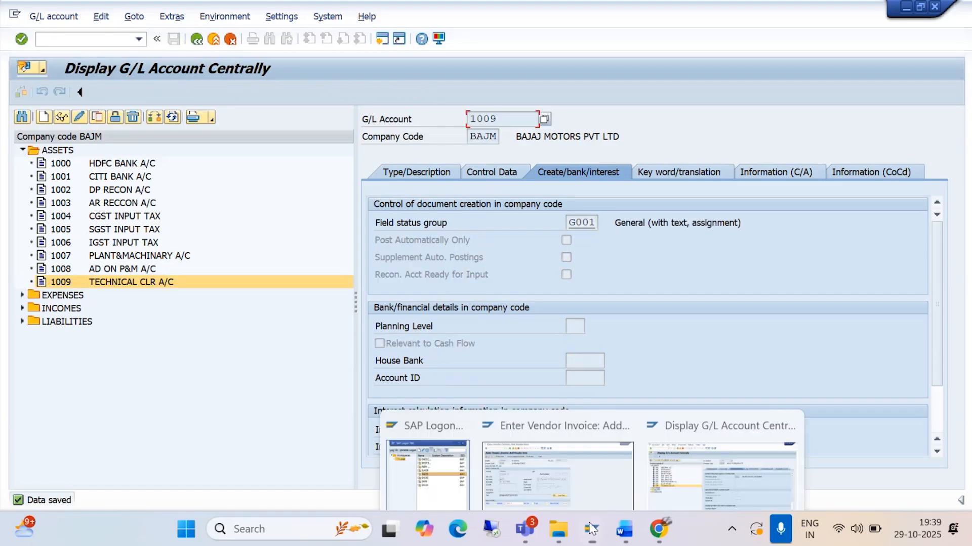
left_click(506, 445)
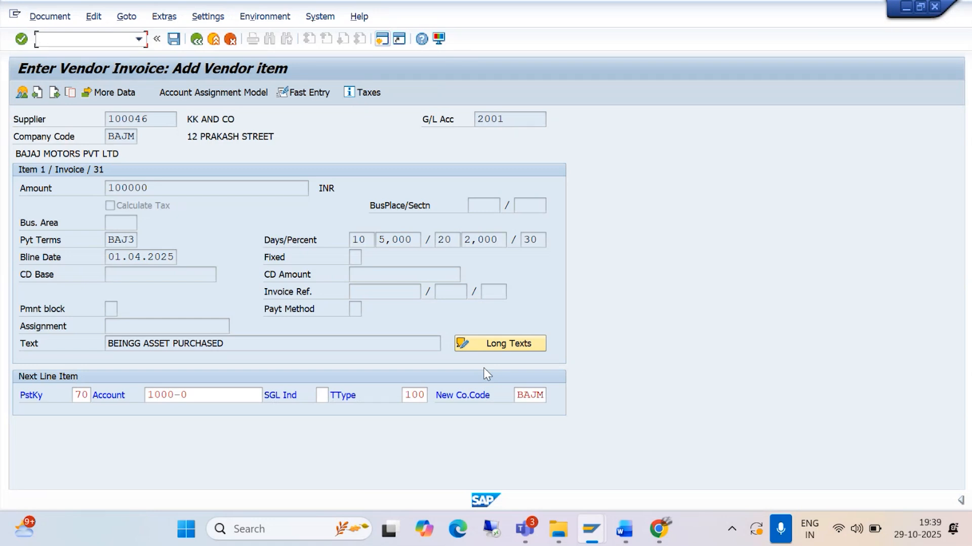
key("Return")
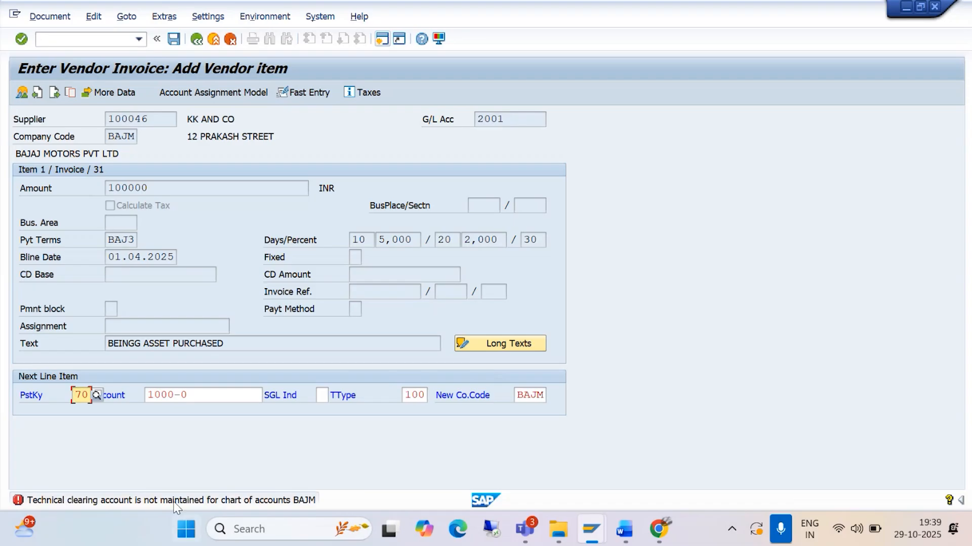
double_click(175, 501)
left_click(667, 289)
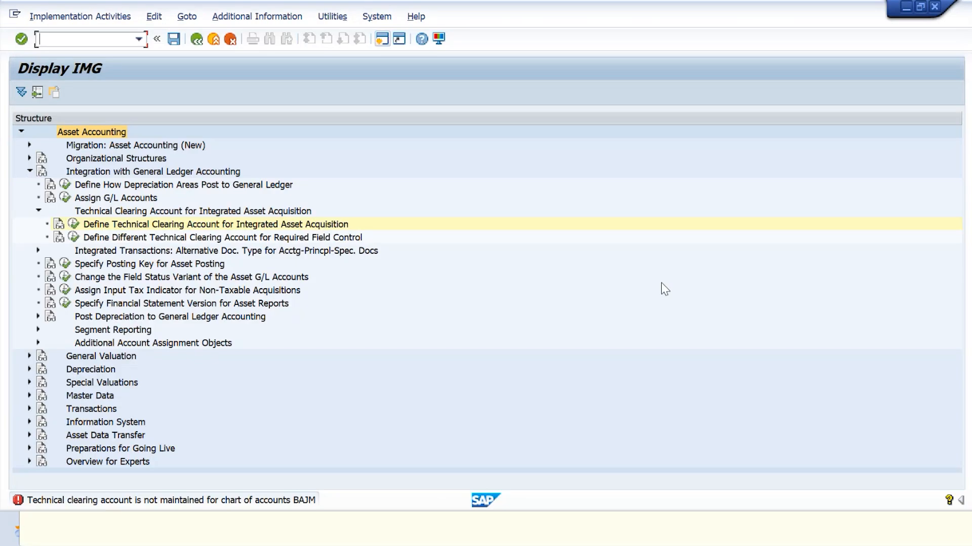
Step: Run the technical clearing account activity and add a new entry for chart of accounts BAJM
left_click(74, 224)
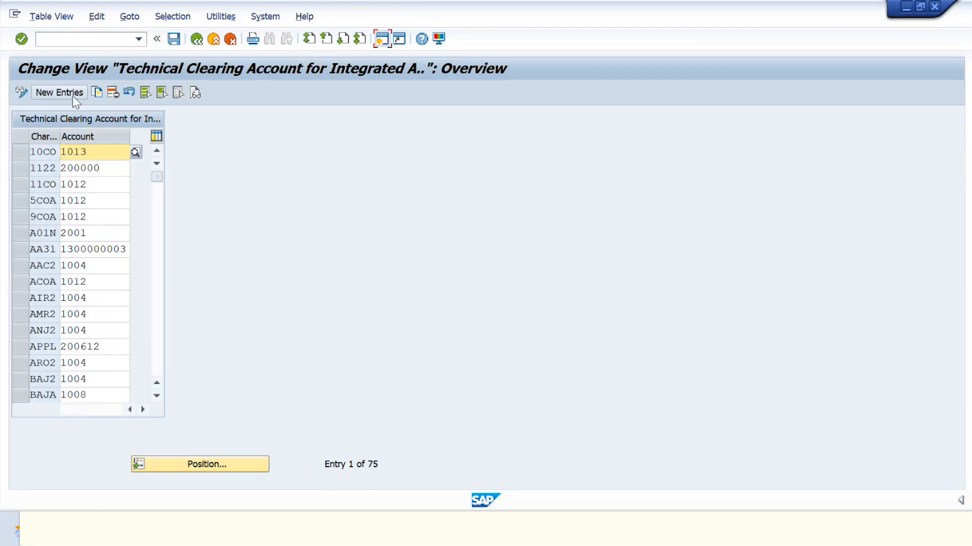
left_click(72, 94)
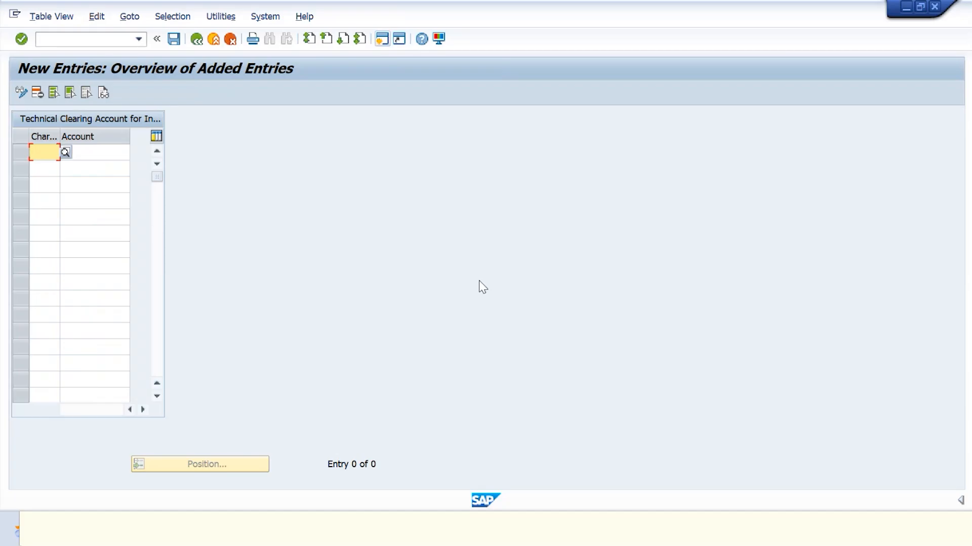
type("BAJM")
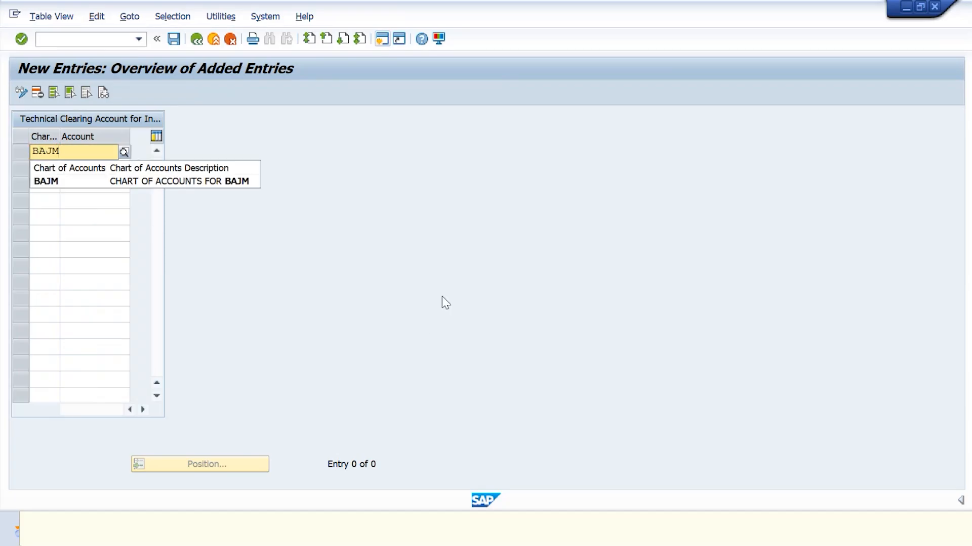
left_click(161, 181)
Step: Assign G/L account 1009 (TECHNICAL CLR A/C) from the search help and save the entry
left_click(119, 153)
left_click(135, 153)
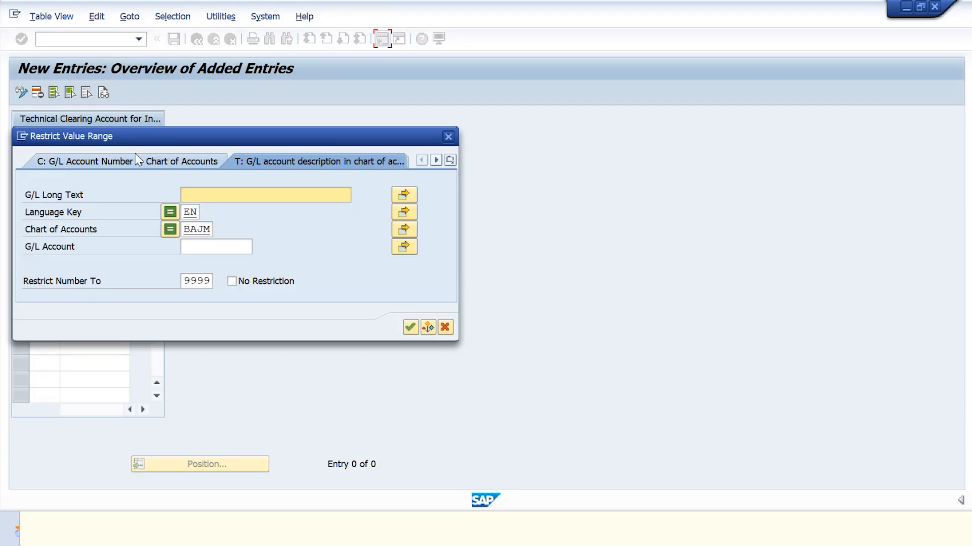
left_click(410, 327)
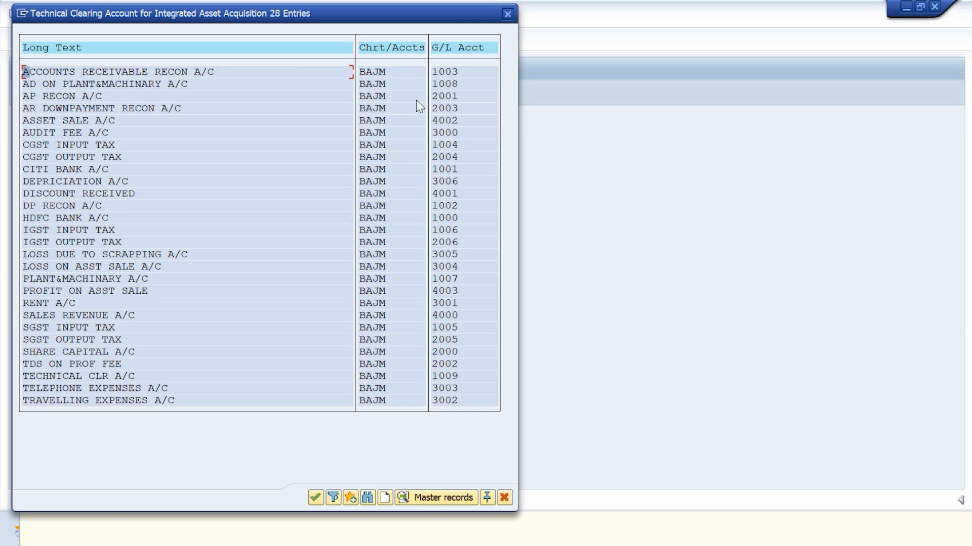
left_click(68, 375)
left_click(314, 497)
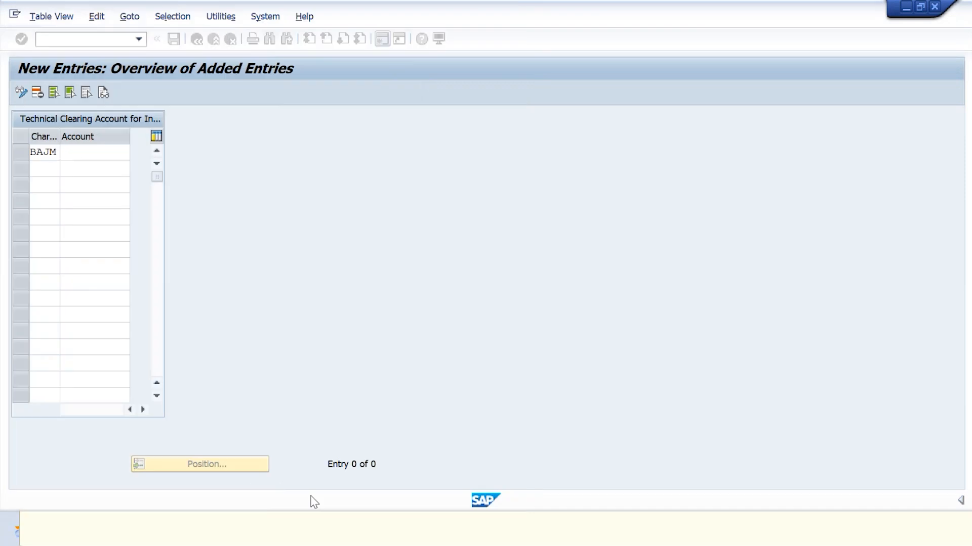
left_click(171, 40)
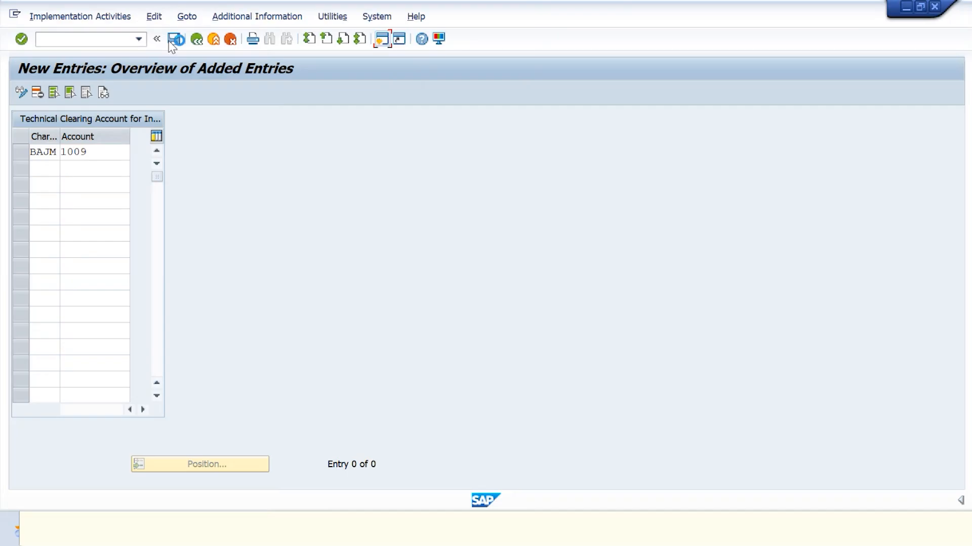
Step: Confirm the customizing request and start F-90 for asset acquisition from a vendor
left_click(313, 258)
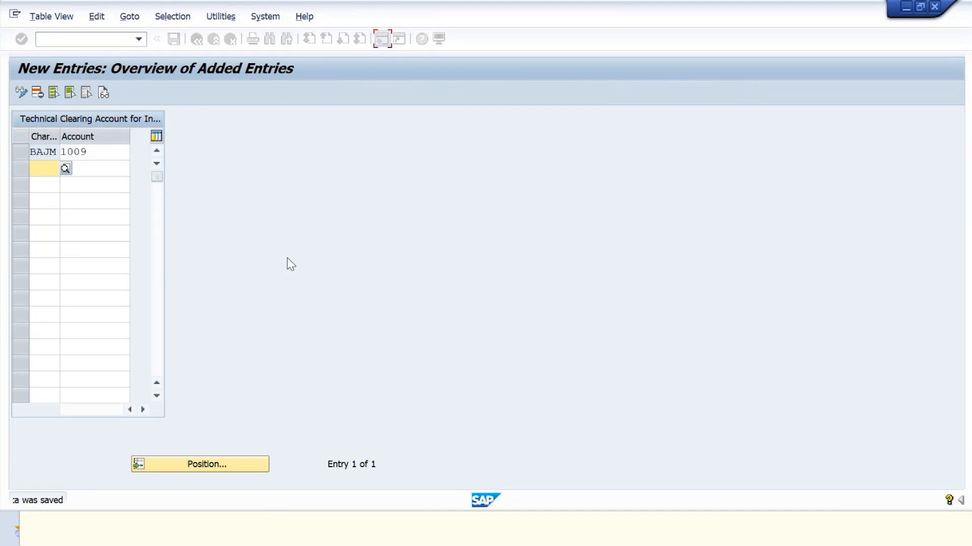
left_click(139, 40)
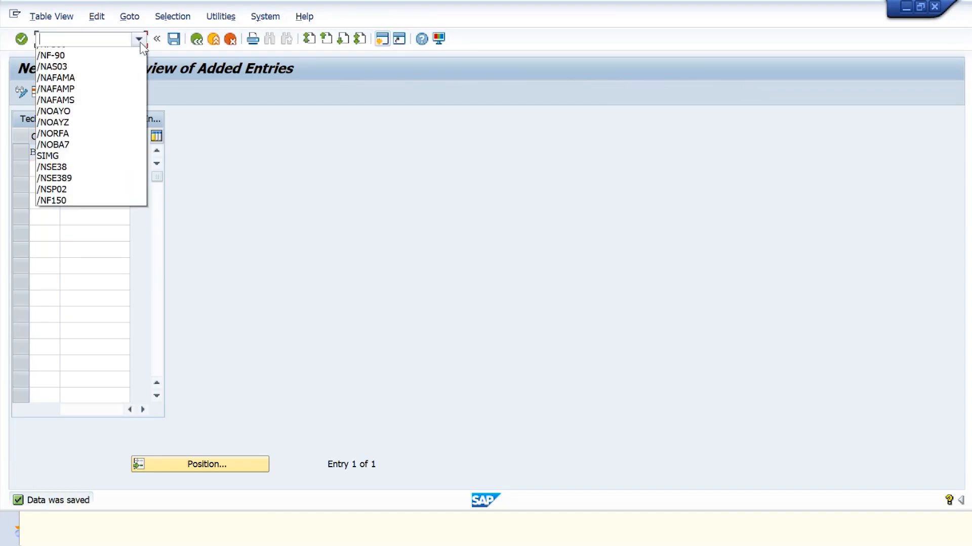
scroll(104, 65, "up", 1)
left_click(102, 66)
left_click(94, 39)
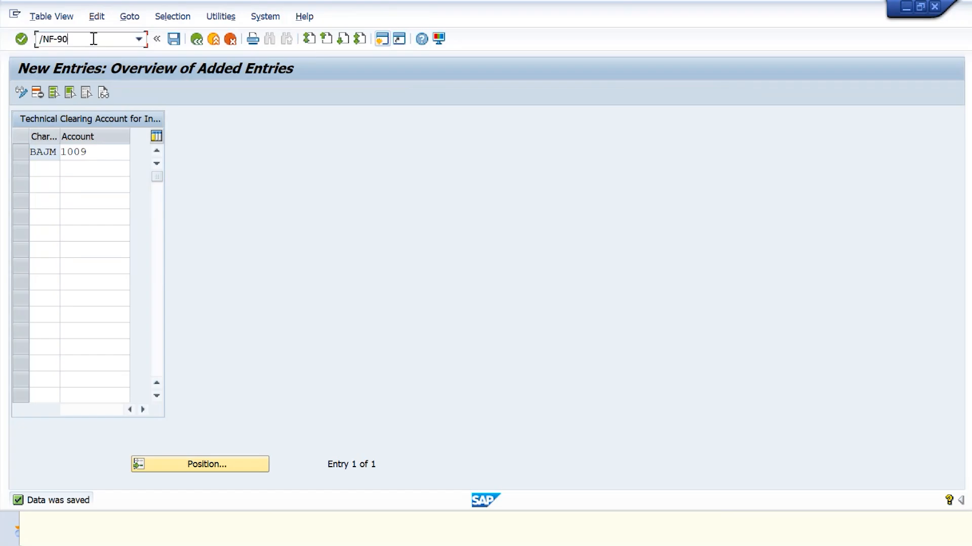
key("Return")
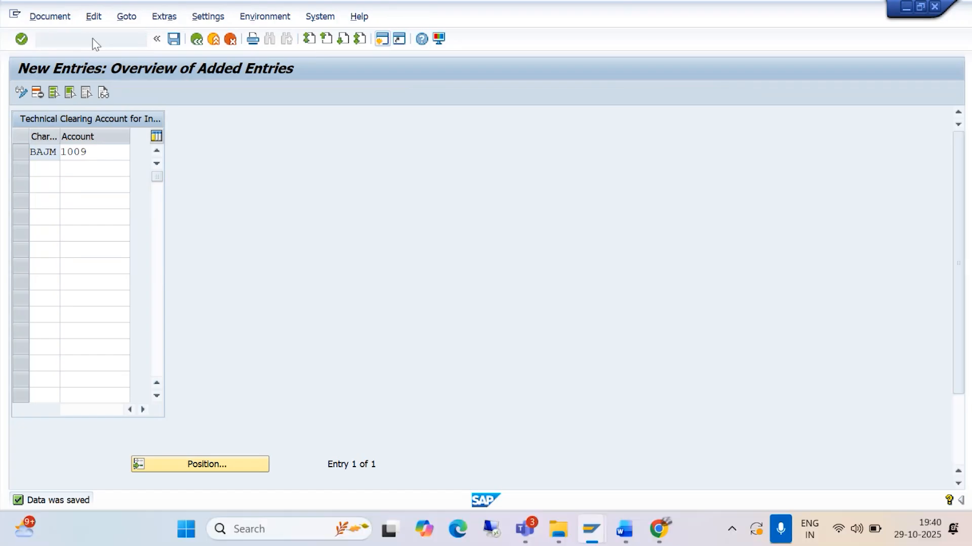
Step: Enter 01.04.2025 as both document date and posting date
type("01.04")
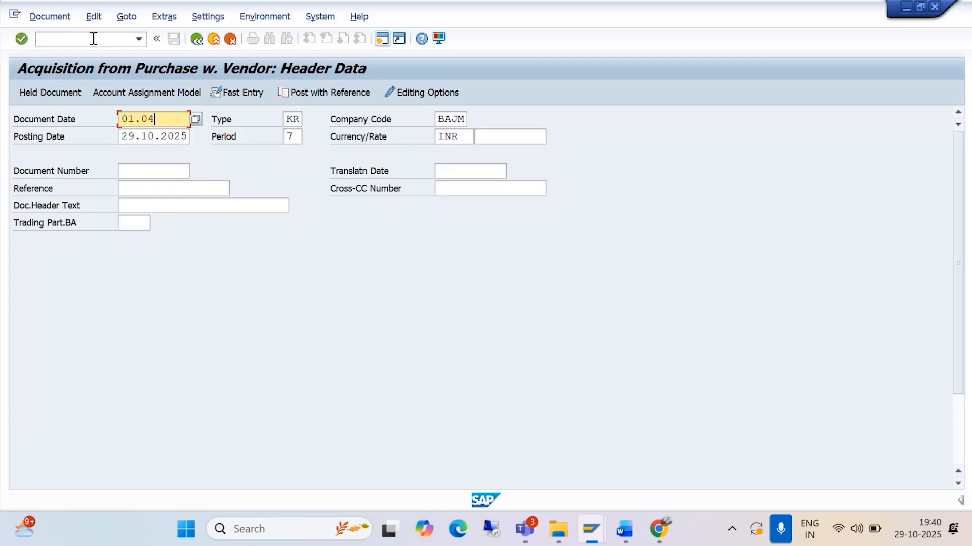
type(".20")
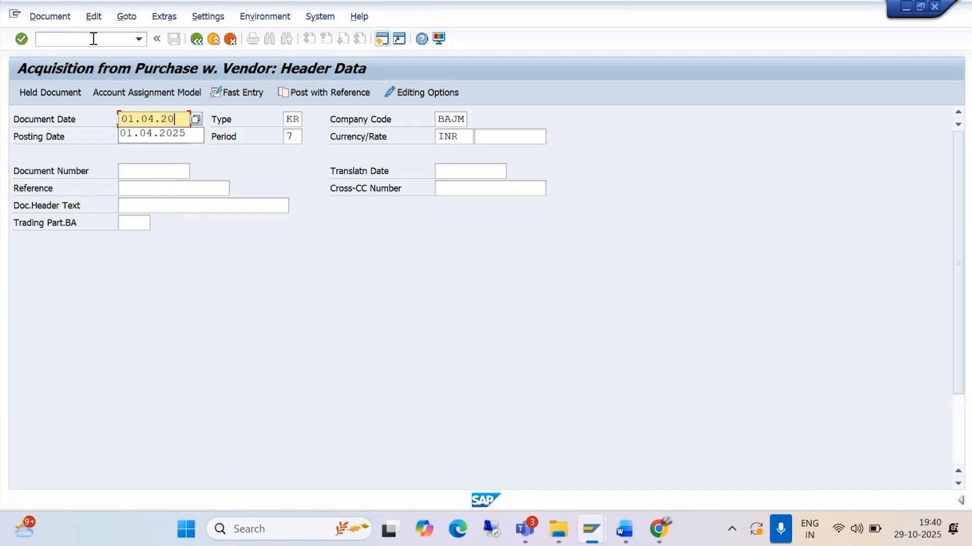
type("25")
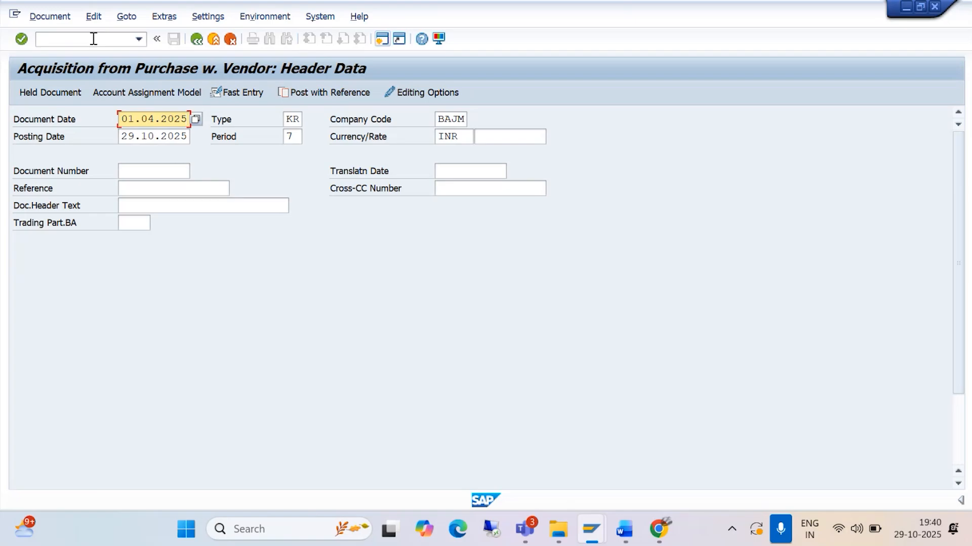
left_click_drag(188, 136, 115, 136)
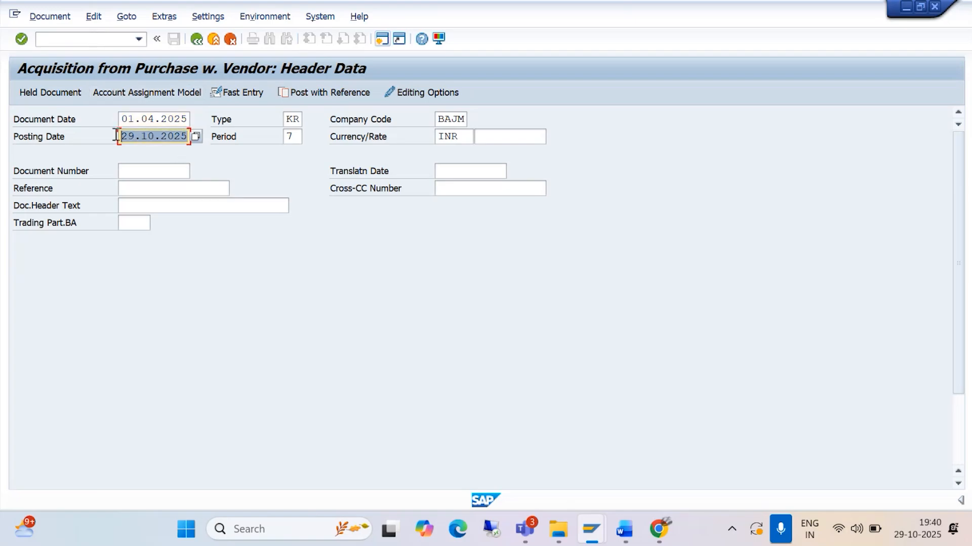
key("BackSpace")
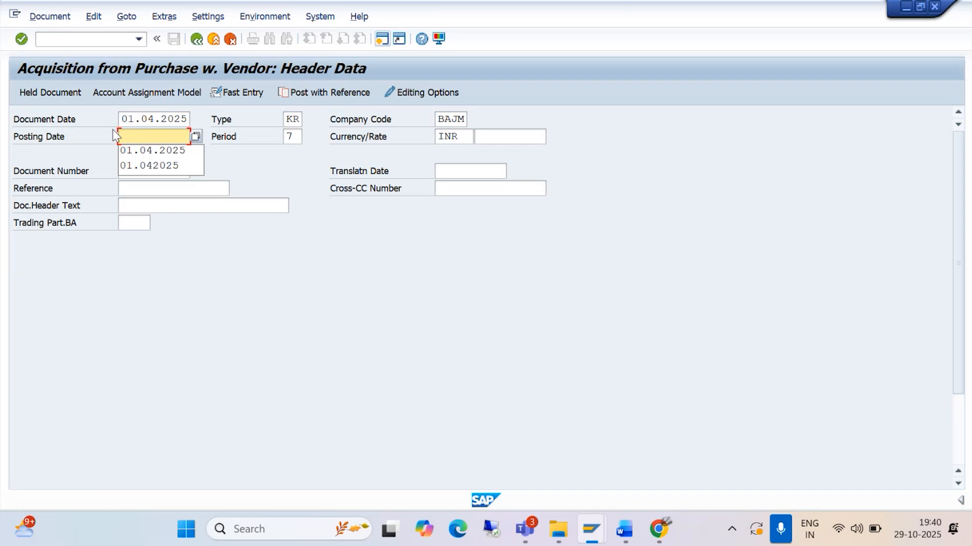
type("01.04.20")
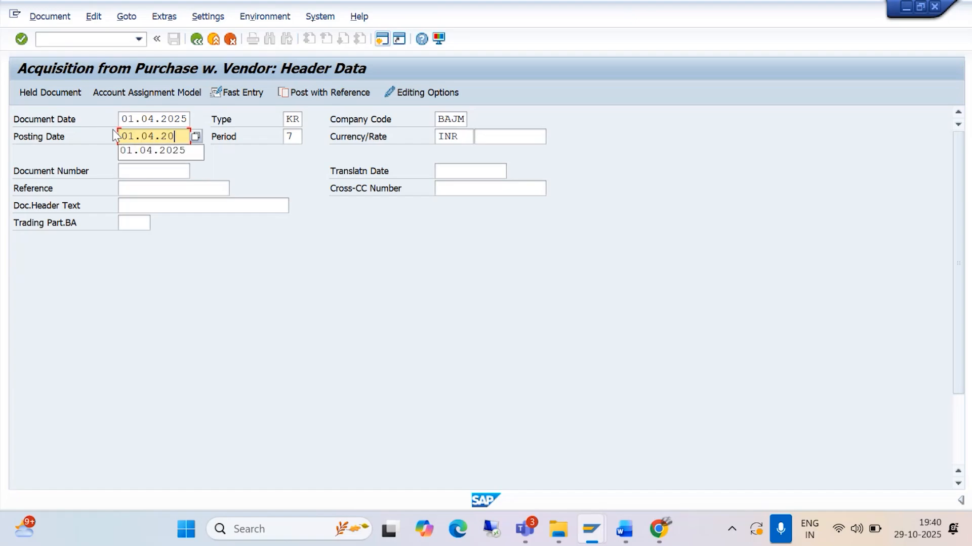
type("25")
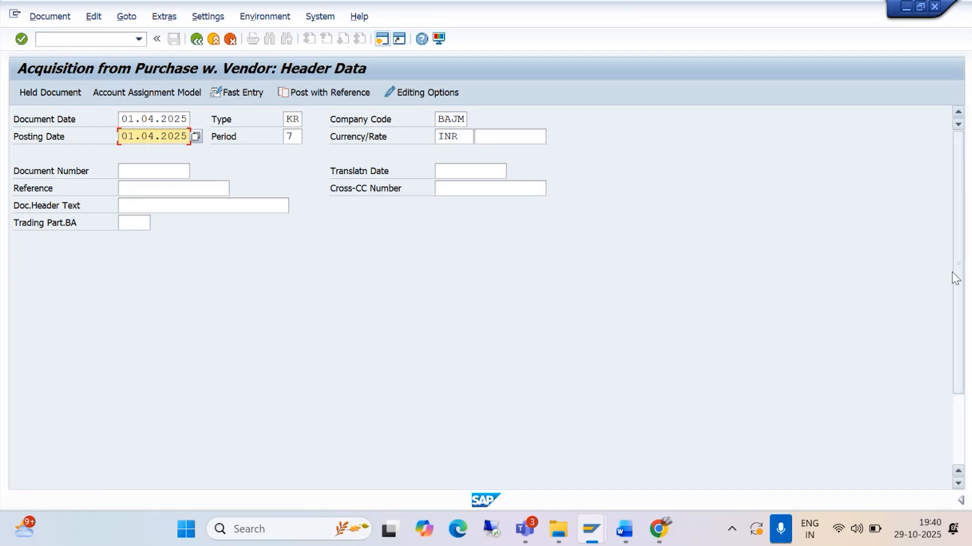
Step: Select supplier KK AND CO for the first line item and accept the period warning
left_click_drag(955, 279, 956, 392)
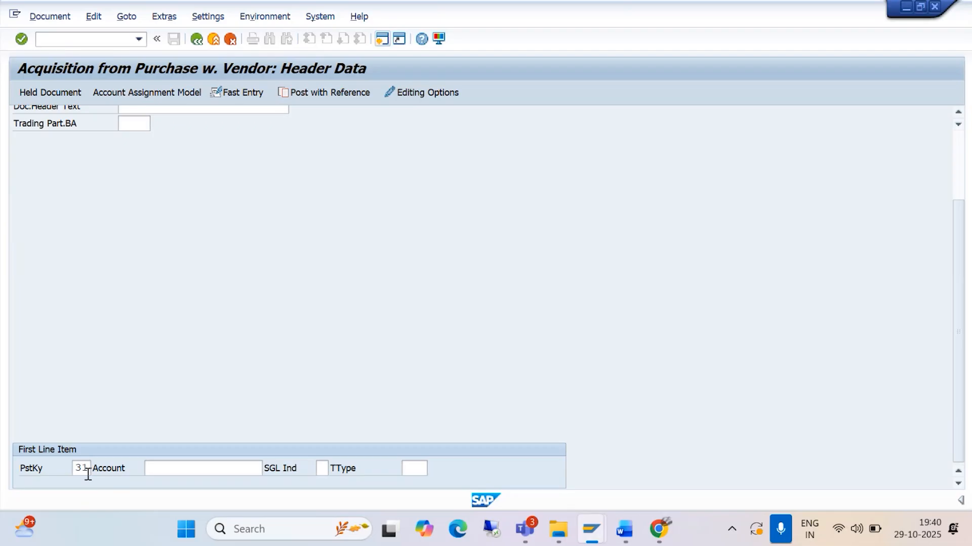
left_click(167, 469)
left_click(268, 469)
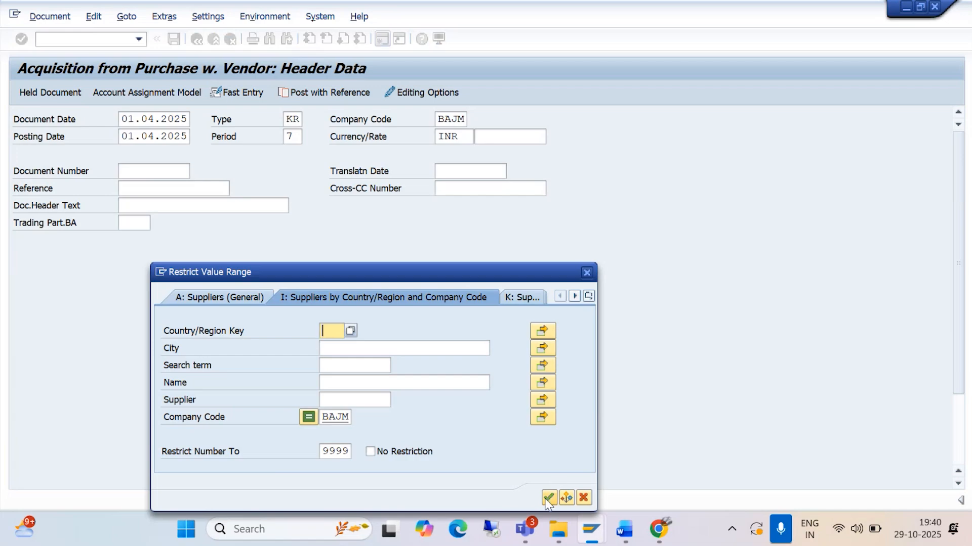
left_click(549, 498)
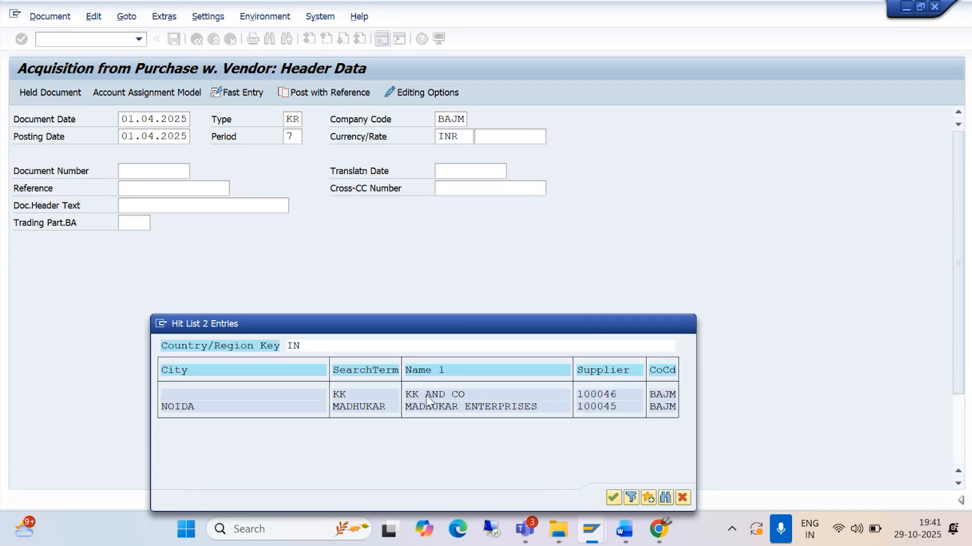
double_click(426, 396)
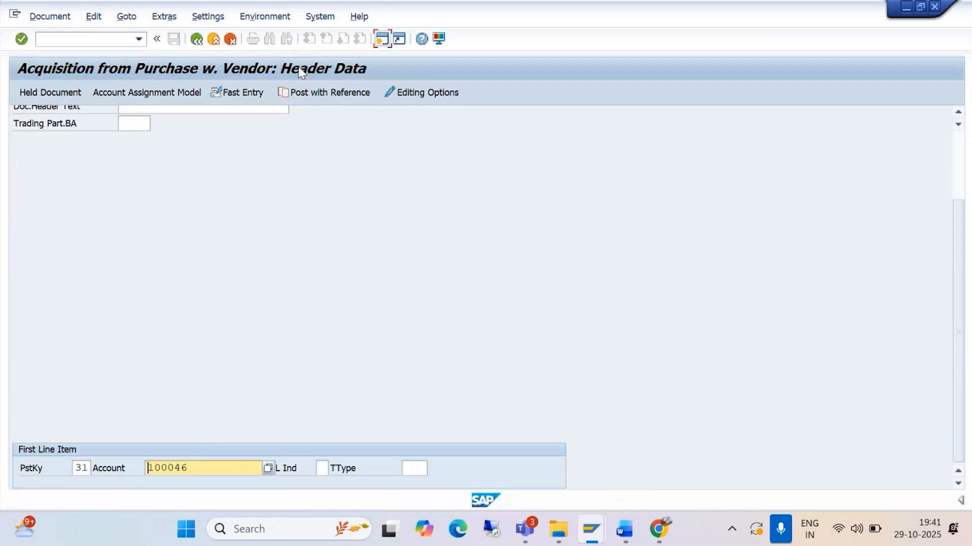
key("Return")
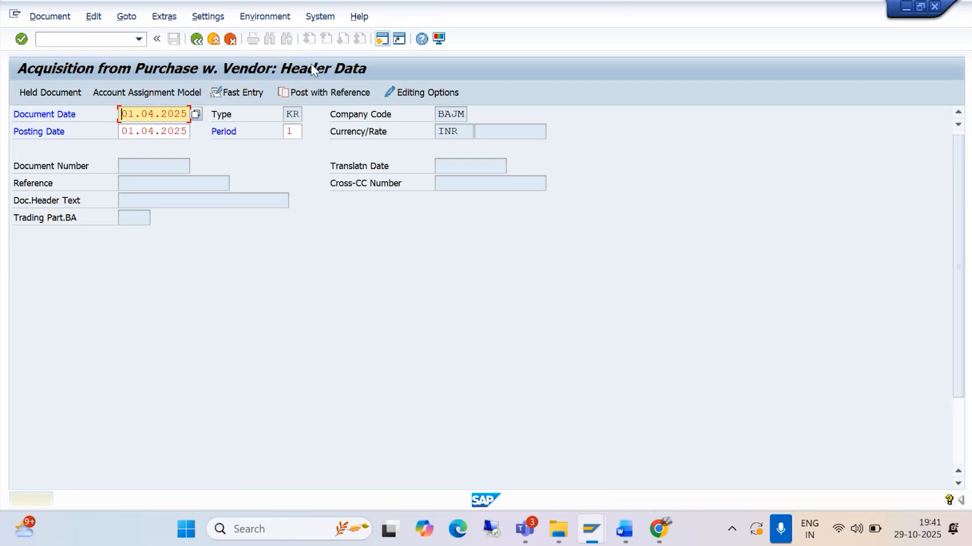
key("Return")
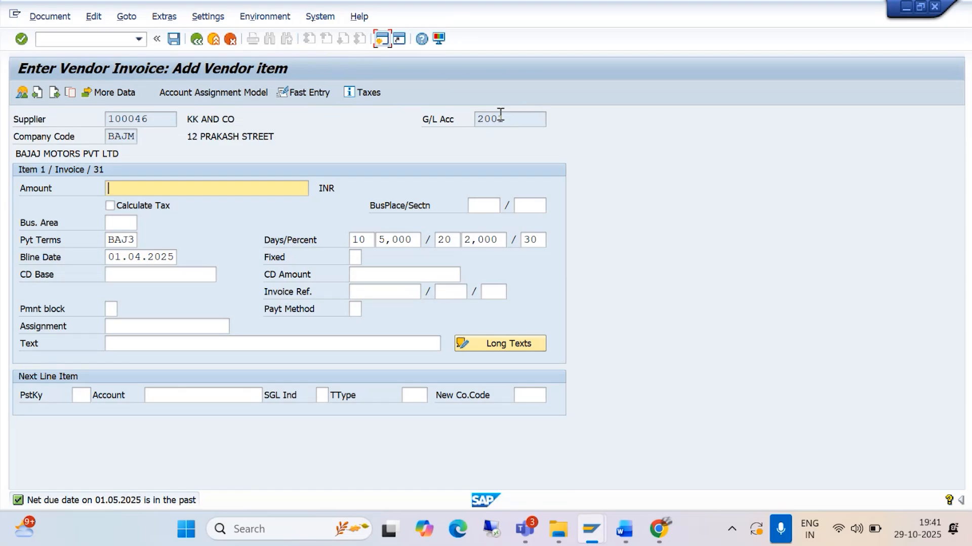
Step: Give the vendor item amount 100000 and text BEINGG ASSET PURCHASED
type("1")
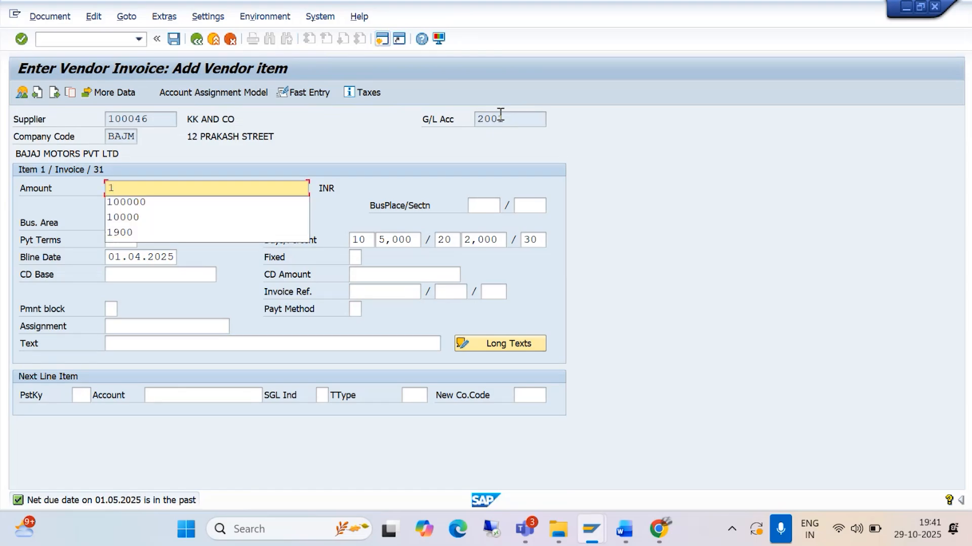
type("000")
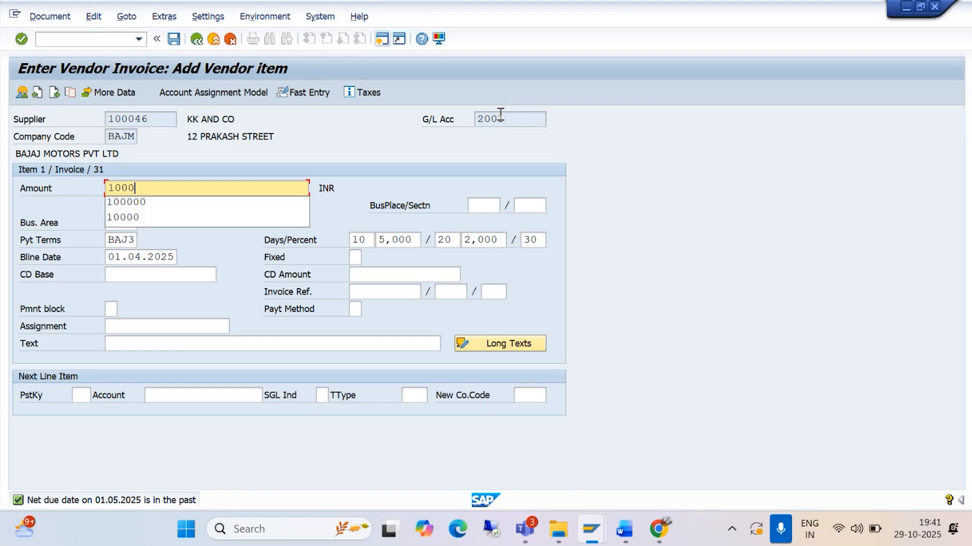
type("00")
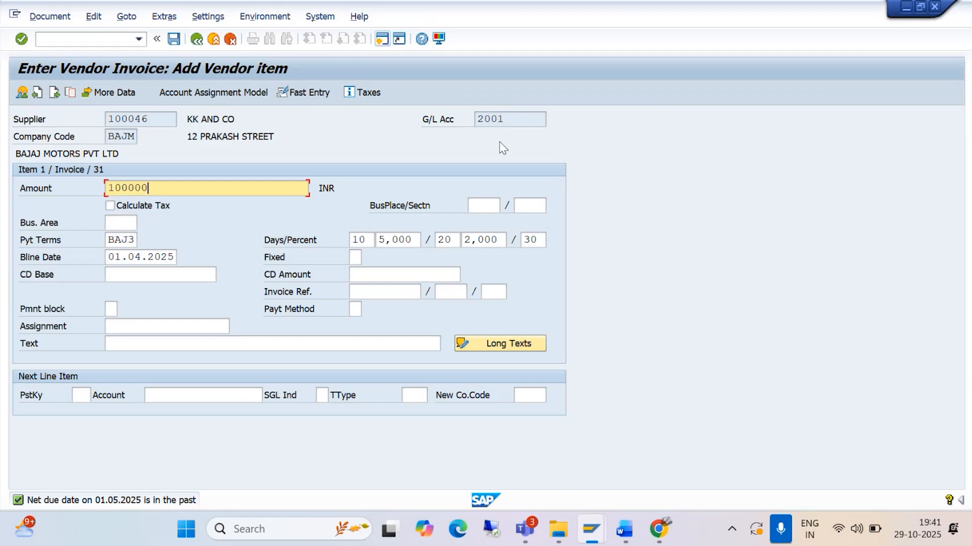
left_click(130, 344)
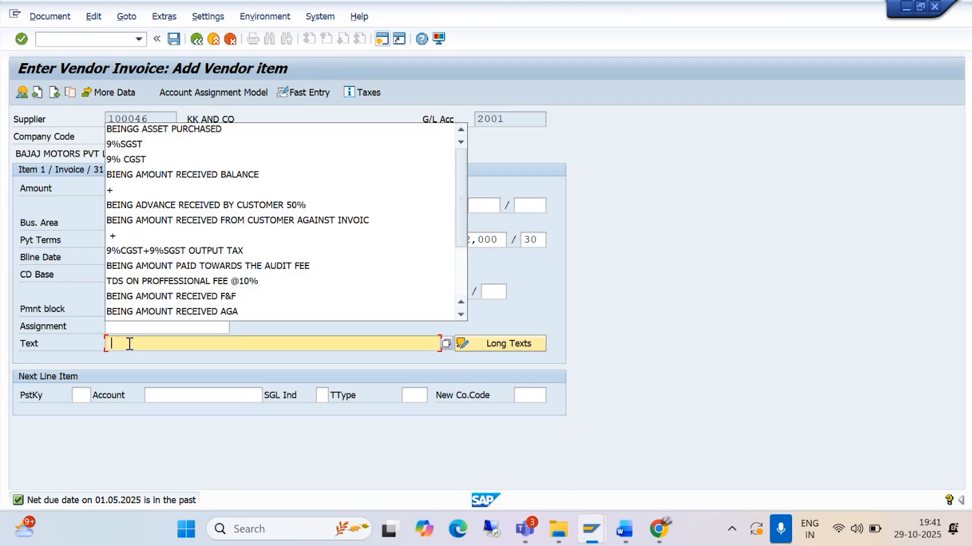
left_click(232, 130)
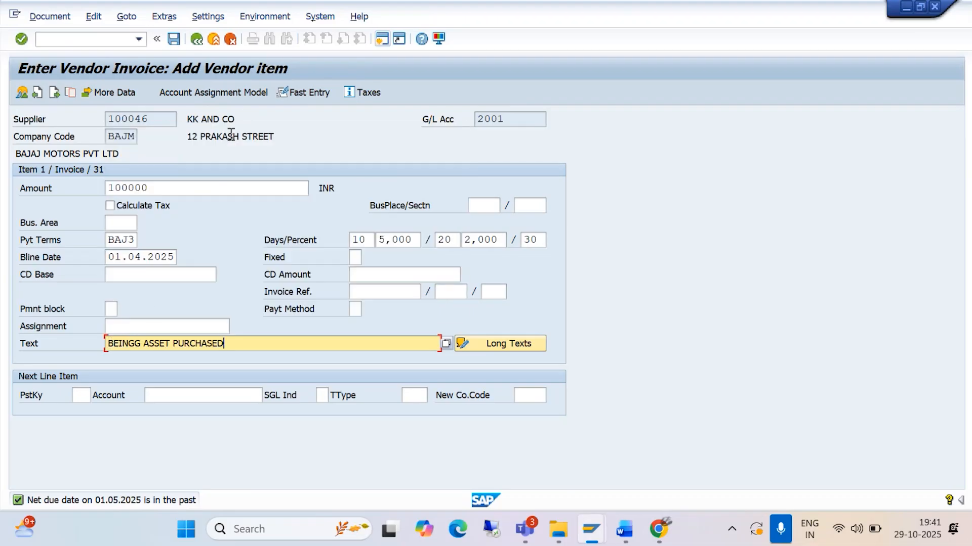
Step: Add a posting key 70 line for asset 1000 with transaction type 100
left_click(81, 396)
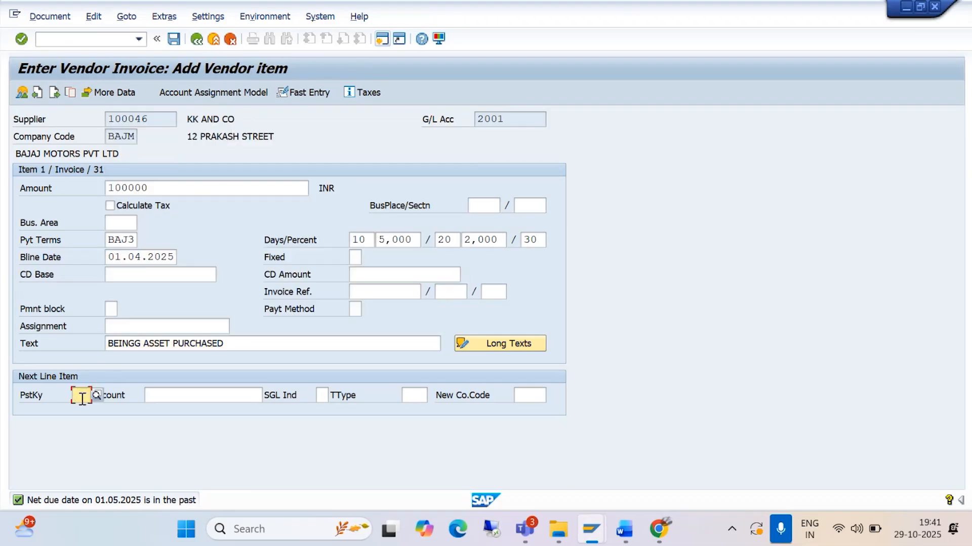
type("70")
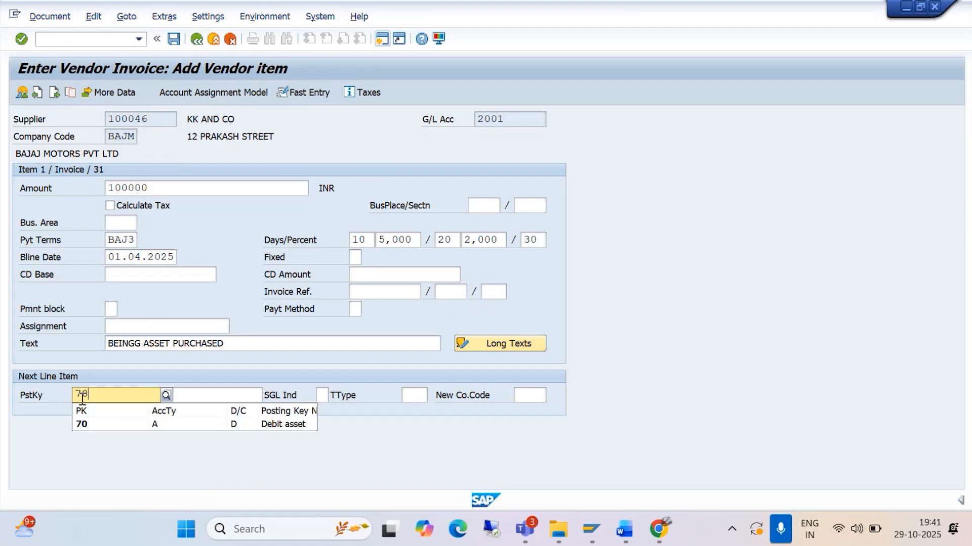
left_click(95, 422)
left_click(193, 396)
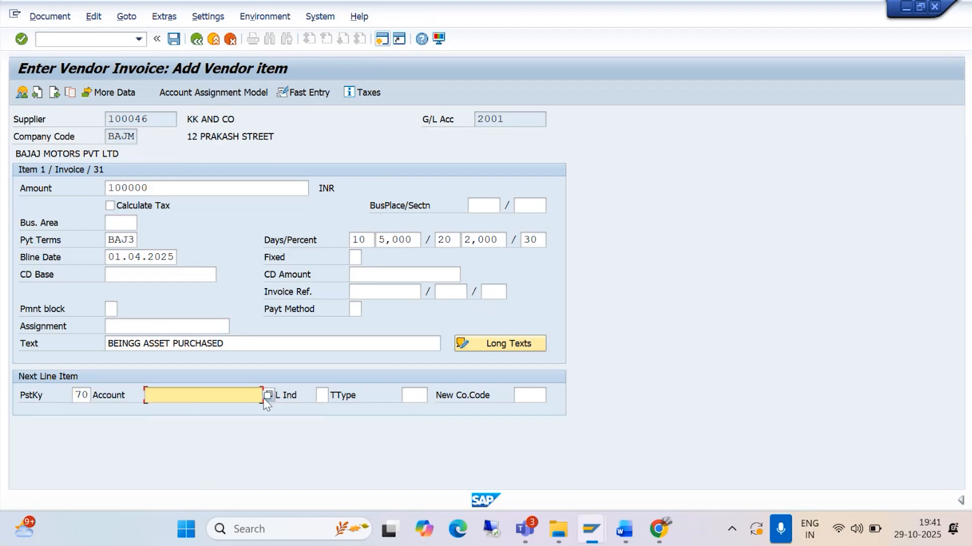
left_click(269, 395)
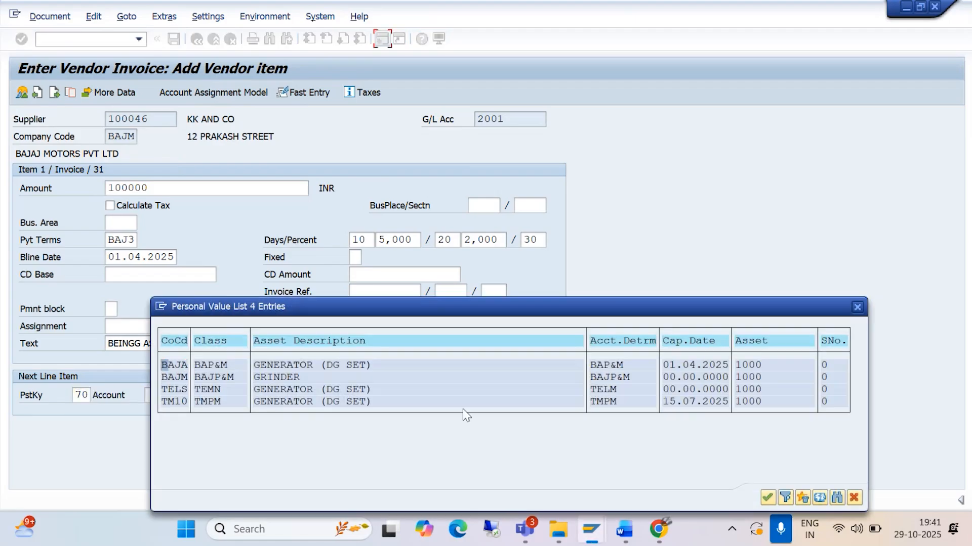
double_click(602, 365)
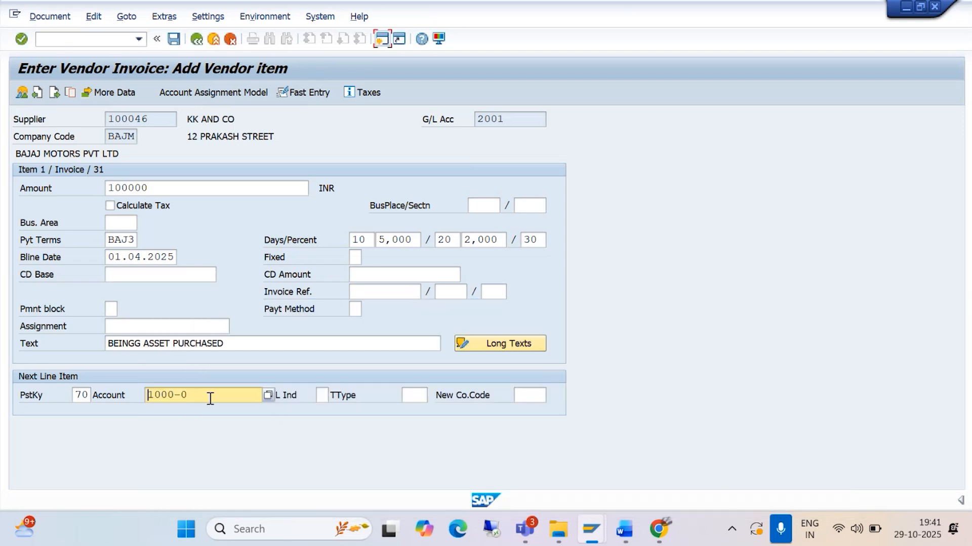
left_click(409, 397)
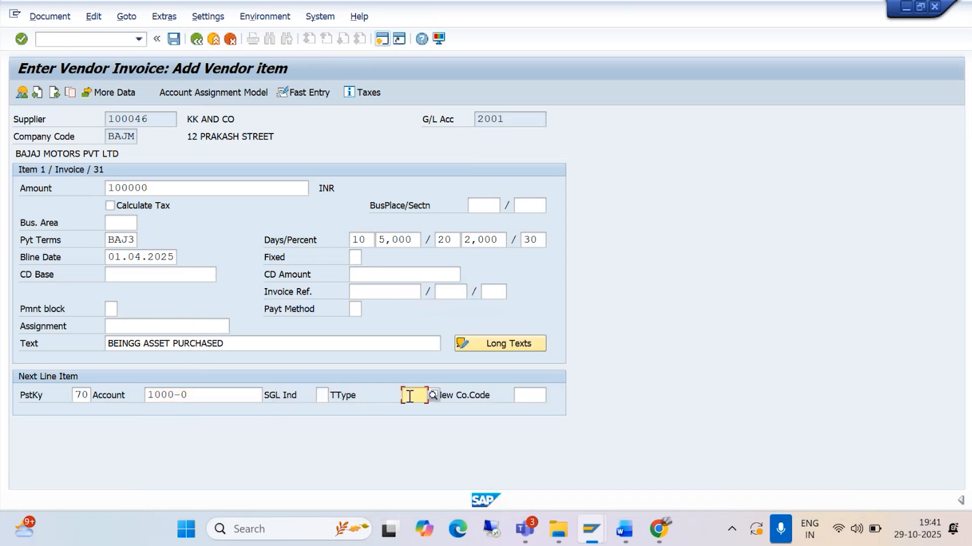
type("100")
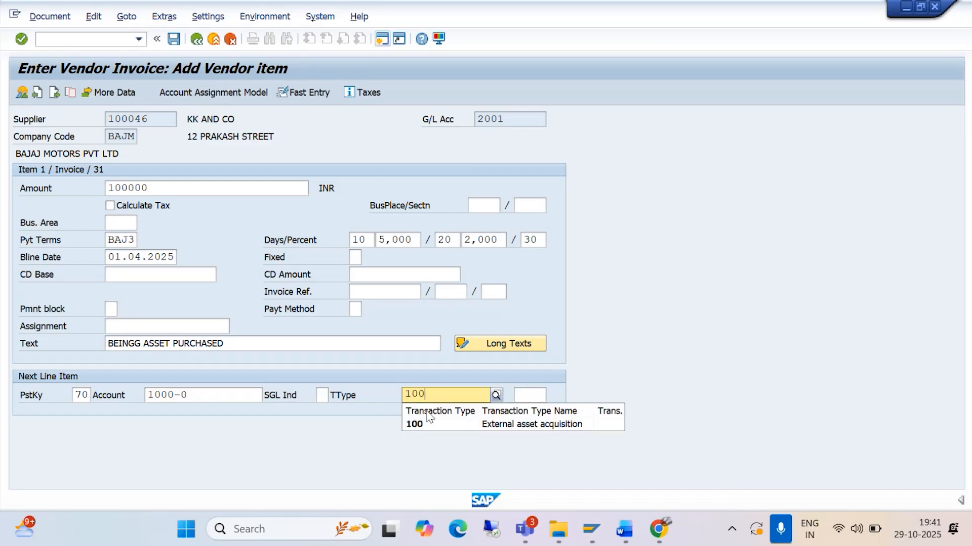
left_click(458, 427)
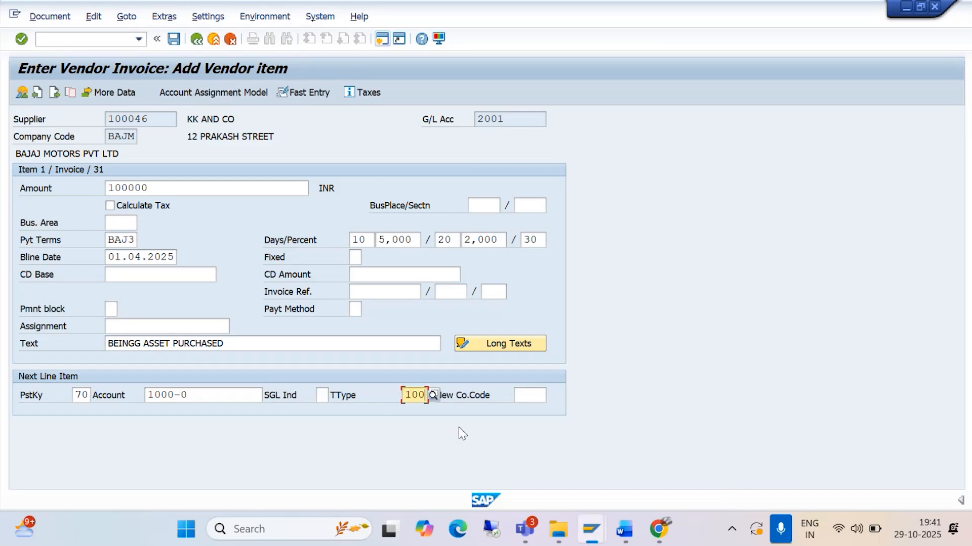
key("Return")
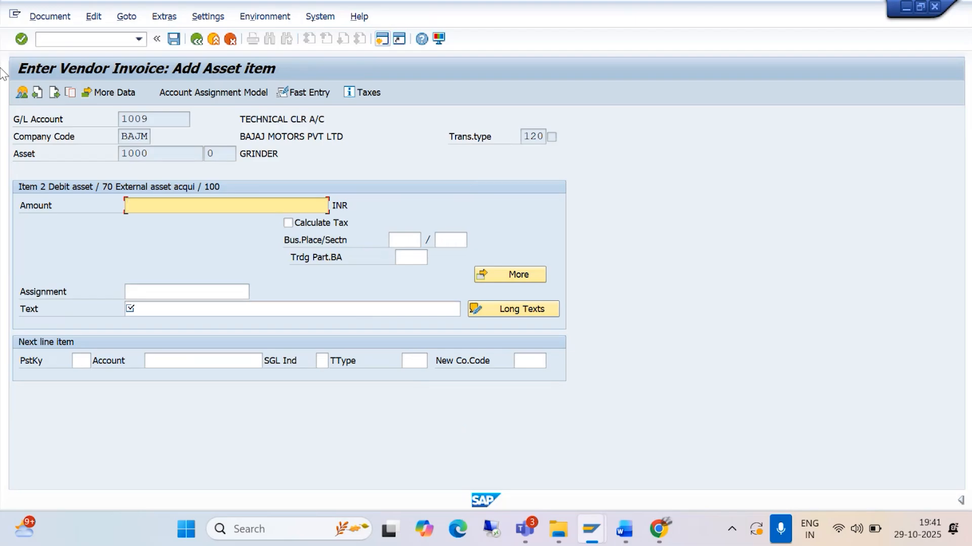
Step: Enter * for the asset line amount and + for its text to copy 100.000,00 INR and BEINGG ASSET PURCHASED
type("*")
left_click(145, 307)
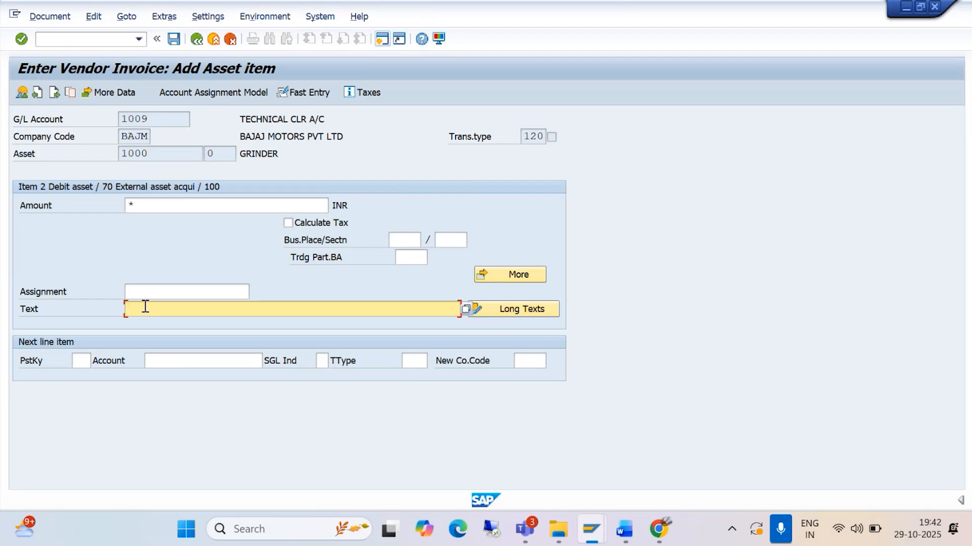
type("+")
key("Return")
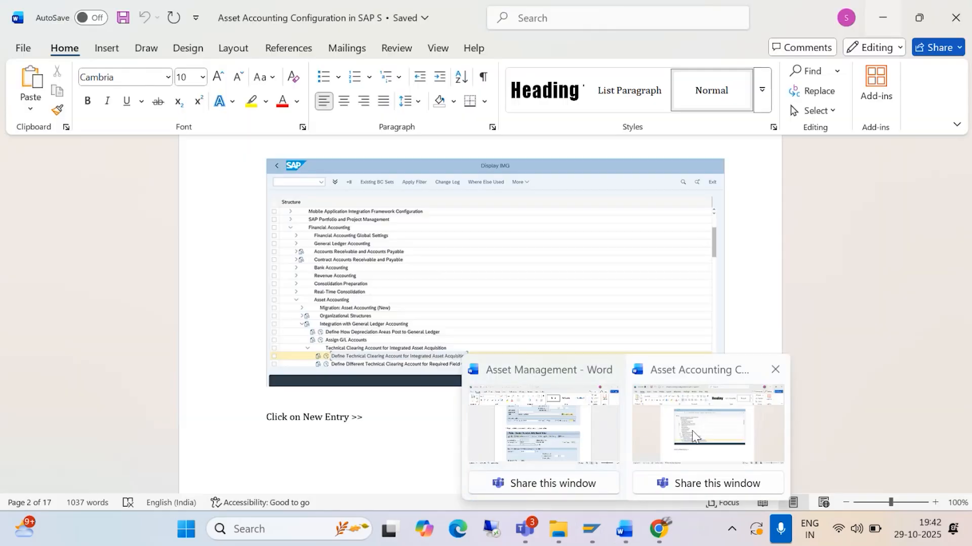
left_click(673, 415)
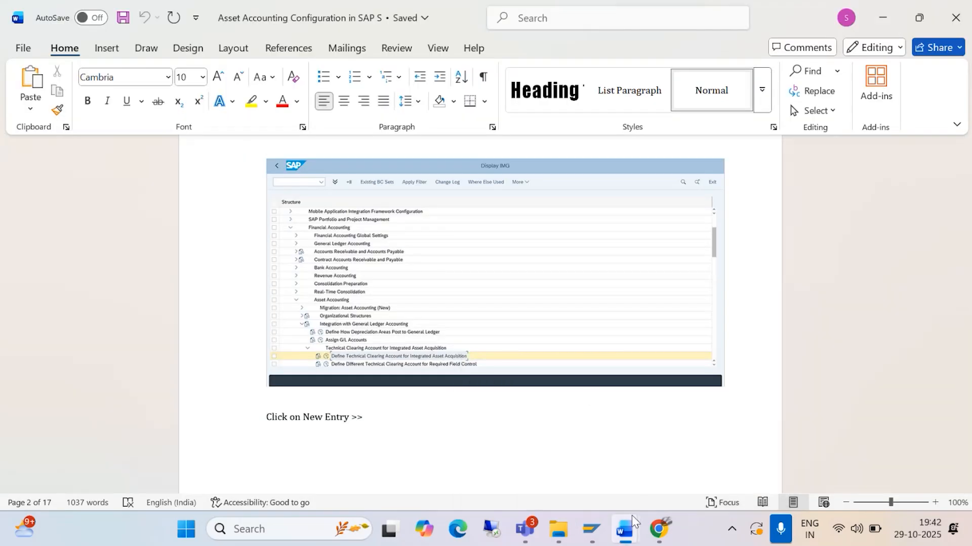
Step: Read the Document > Simulate step in the Word Asset Management guide, then return to the SAP invoice
mouse_move(625, 528)
left_click(526, 435)
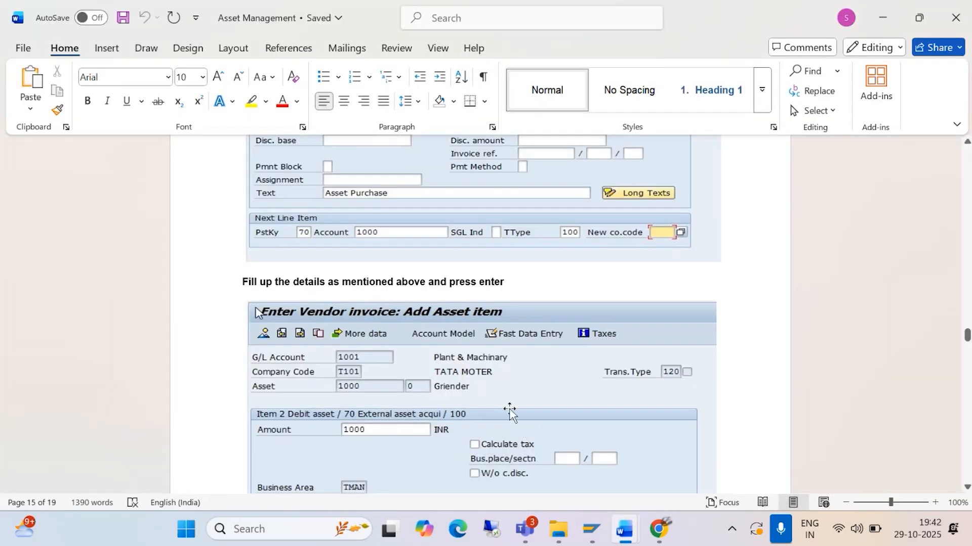
scroll(493, 408, "down", 3)
scroll(493, 407, "down", 15)
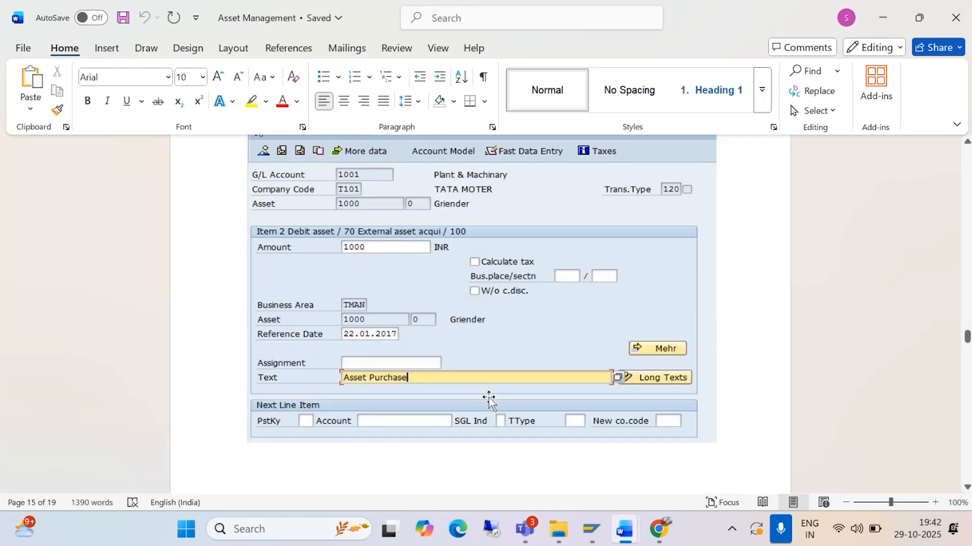
scroll(486, 401, "down", 6)
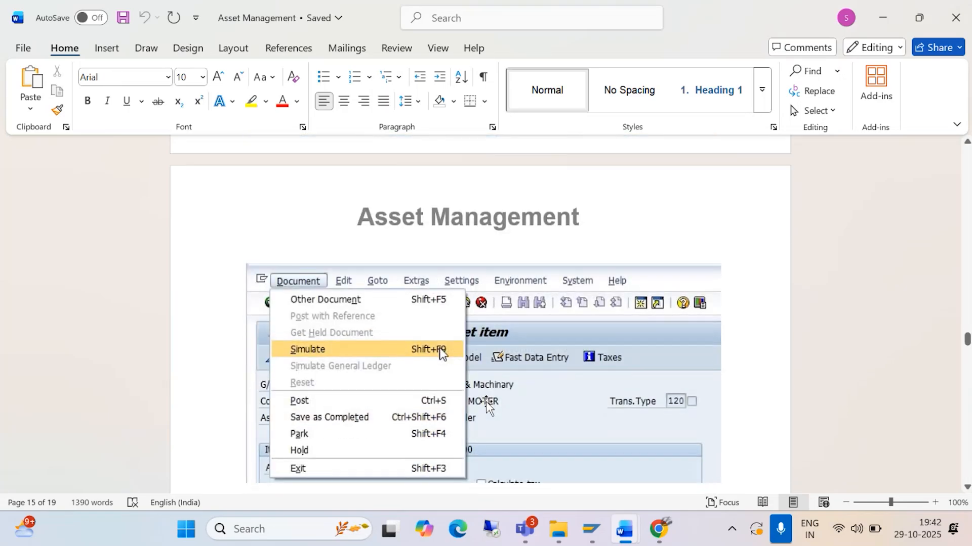
scroll(389, 326, "up", 2)
scroll(389, 326, "up", 9)
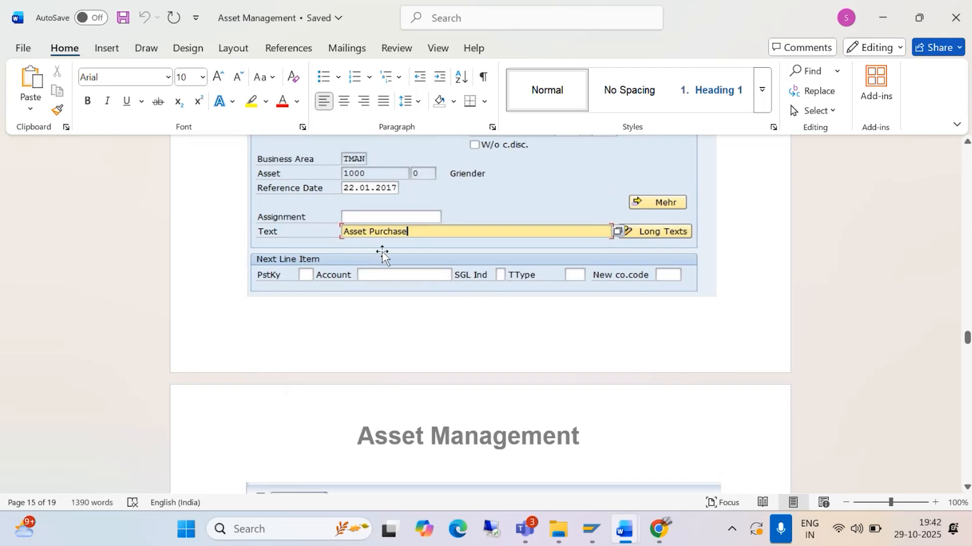
scroll(381, 253, "down", 6)
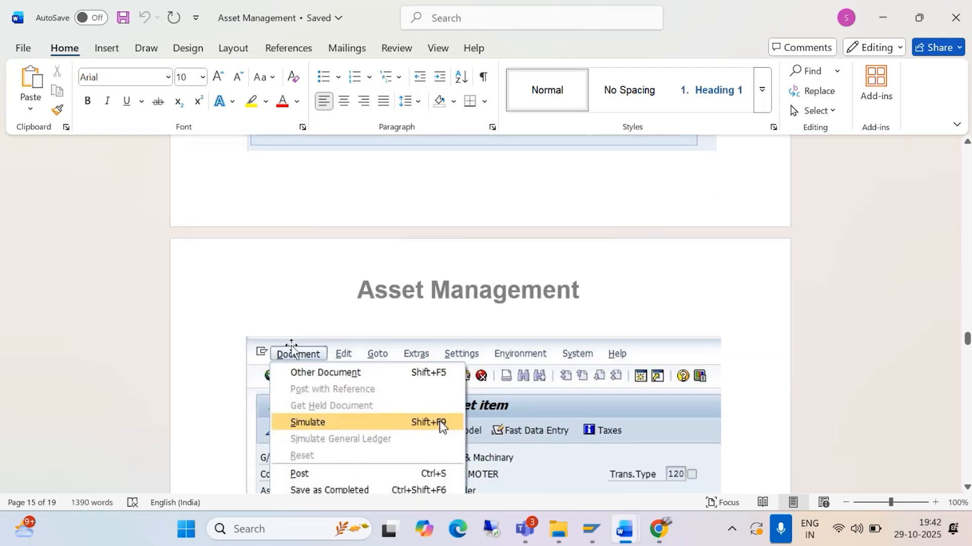
left_click(591, 529)
left_click(605, 456)
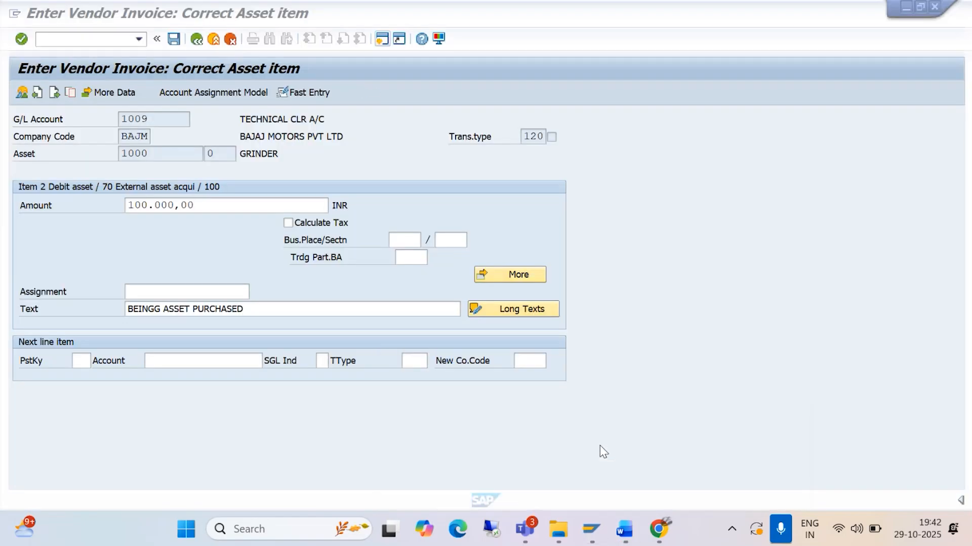
Step: Simulate the invoice through Document > Simulate to see the balanced overview
left_click(38, 18)
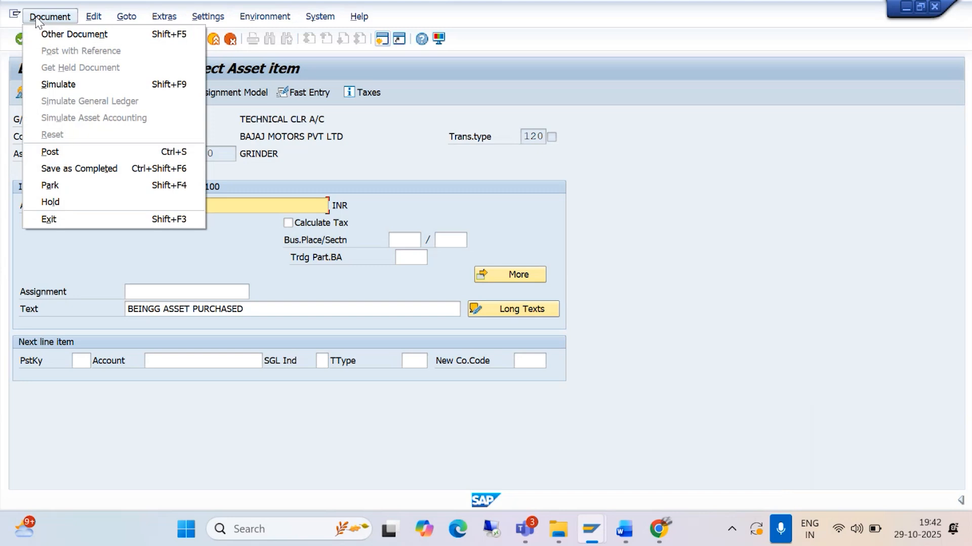
left_click(56, 83)
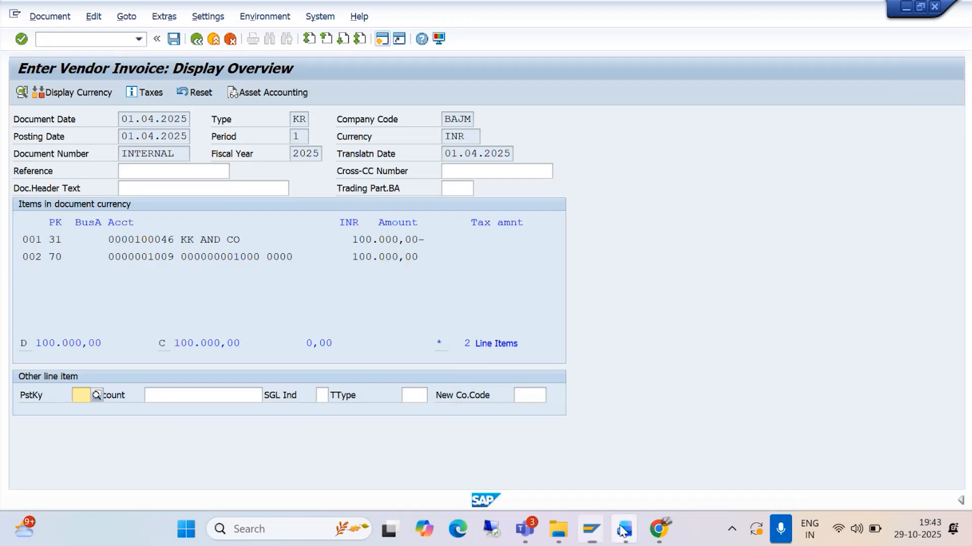
Step: Check the guide's 'Save it.' step in Word, then return to the SAP invoice overview
mouse_move(620, 524)
left_click(566, 463)
scroll(408, 299, "down", 2)
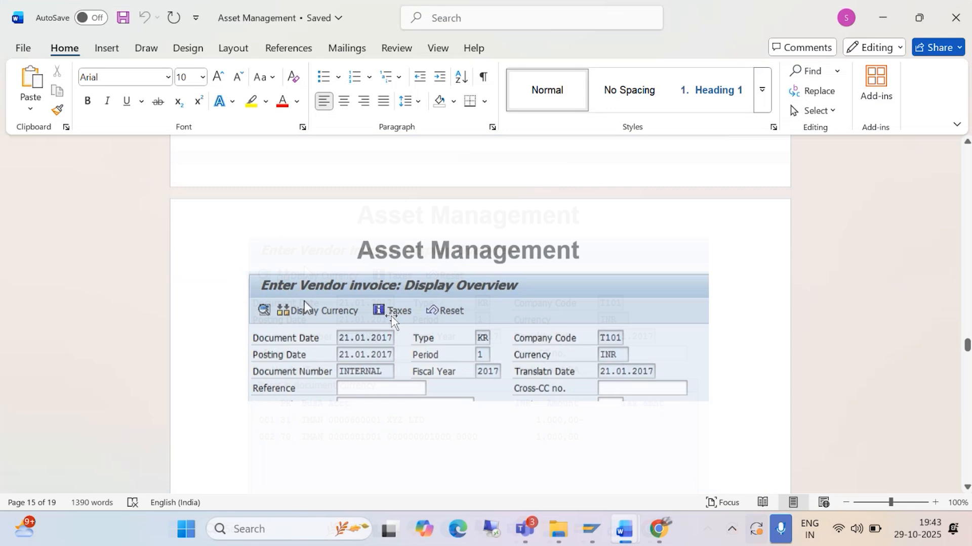
scroll(392, 318, "down", 6)
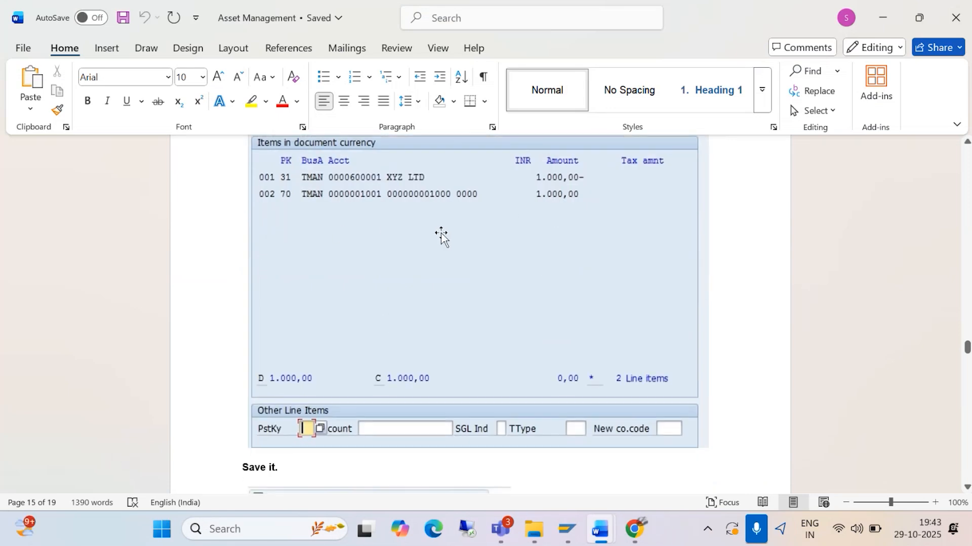
scroll(436, 240, "down", 2)
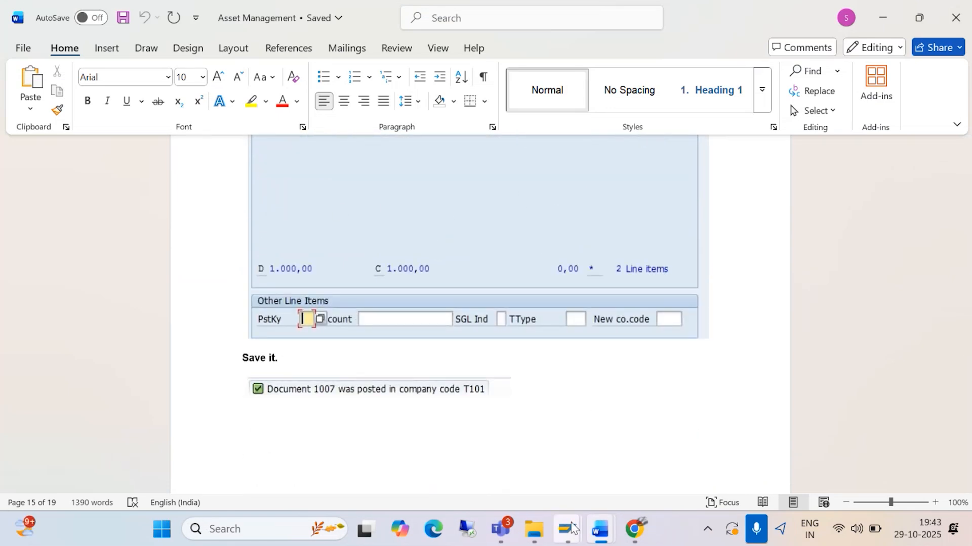
mouse_move(567, 528)
left_click(579, 451)
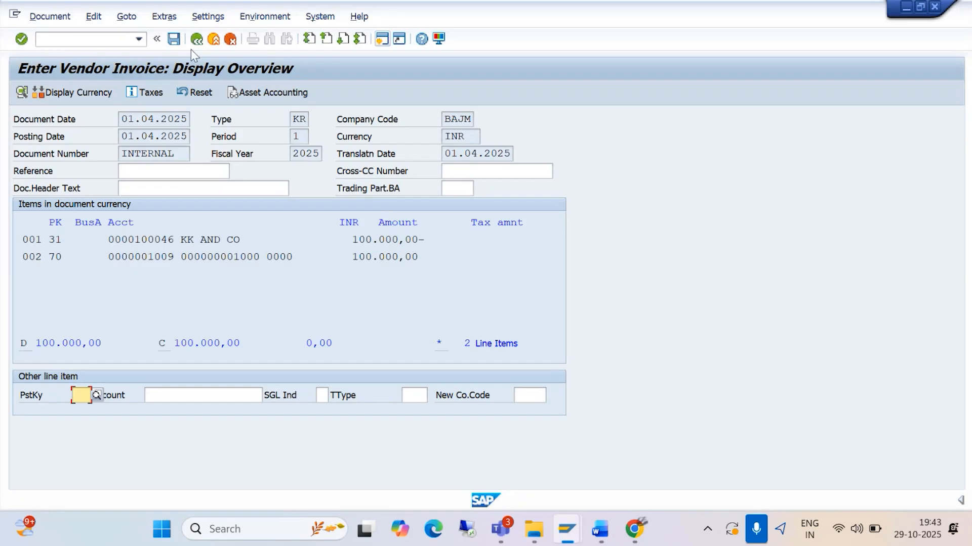
Step: Post the vendor invoice and switch to the Word notes at the AW01N section
left_click(173, 39)
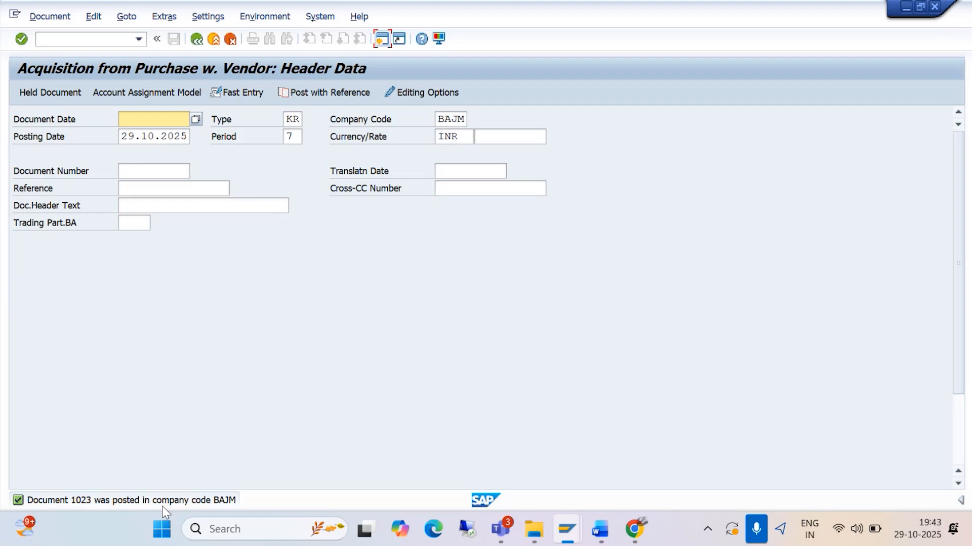
key("alt+Tab")
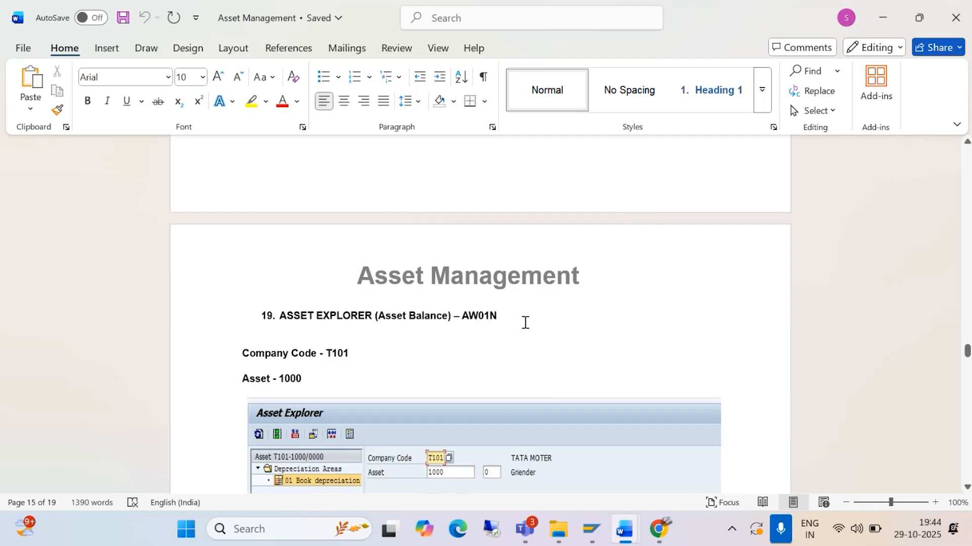
Step: Run /NAW01N in SAP to open Asset Explorer for BAJM asset 1000 GRINDER
mouse_move(591, 529)
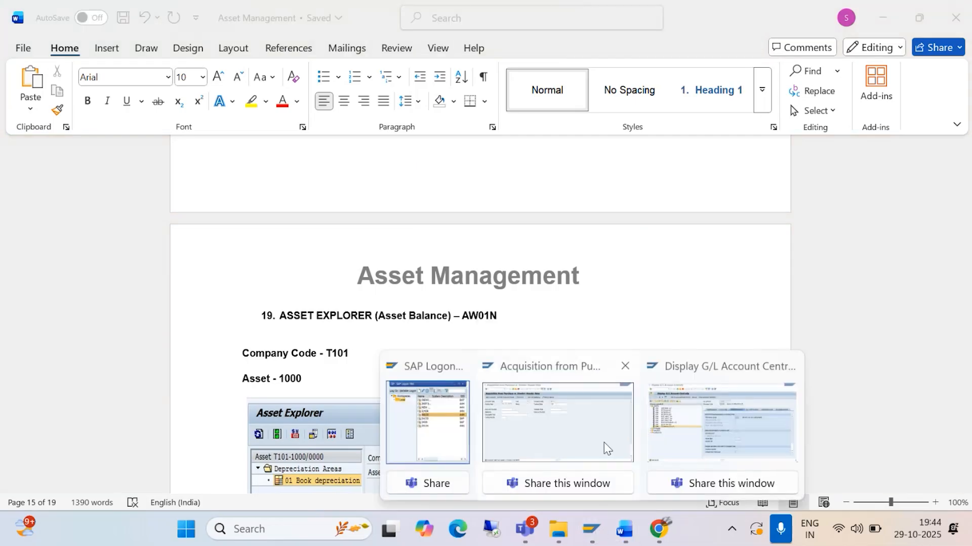
left_click(603, 449)
left_click(55, 39)
type("/NAW01N")
key("Return")
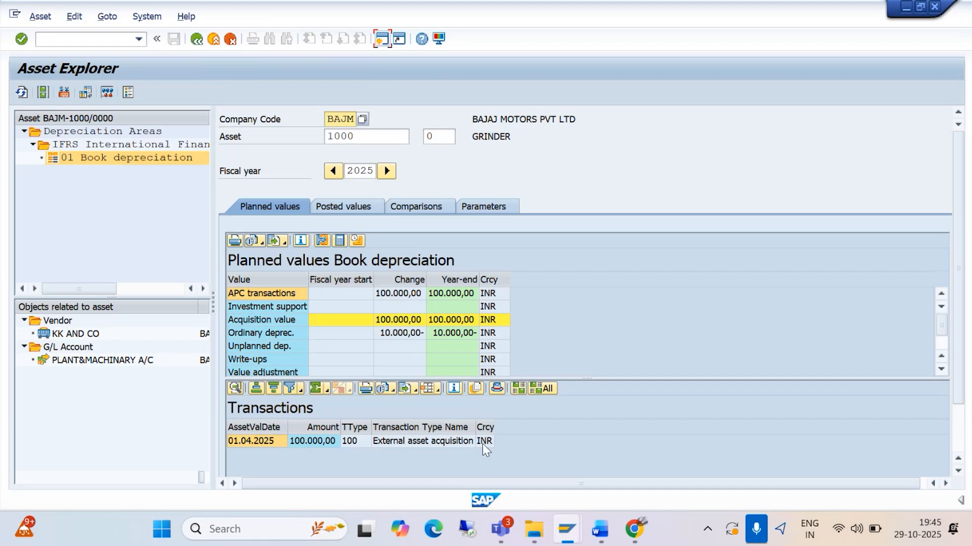
left_click(657, 454)
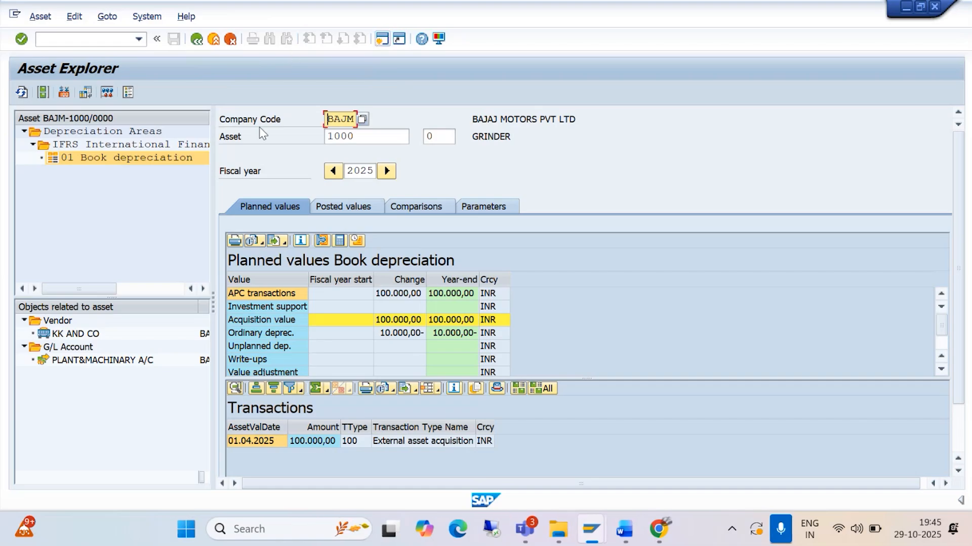
left_click(43, 93)
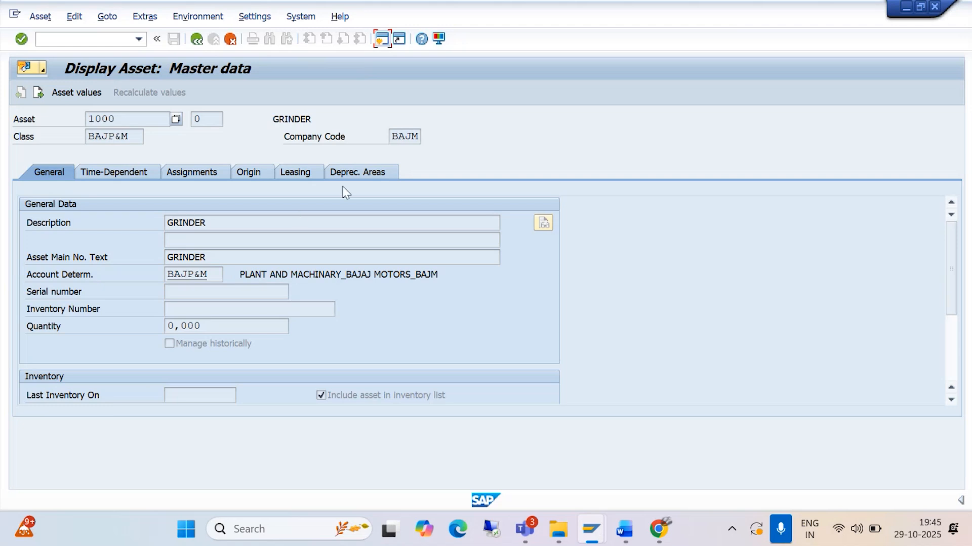
left_click(353, 174)
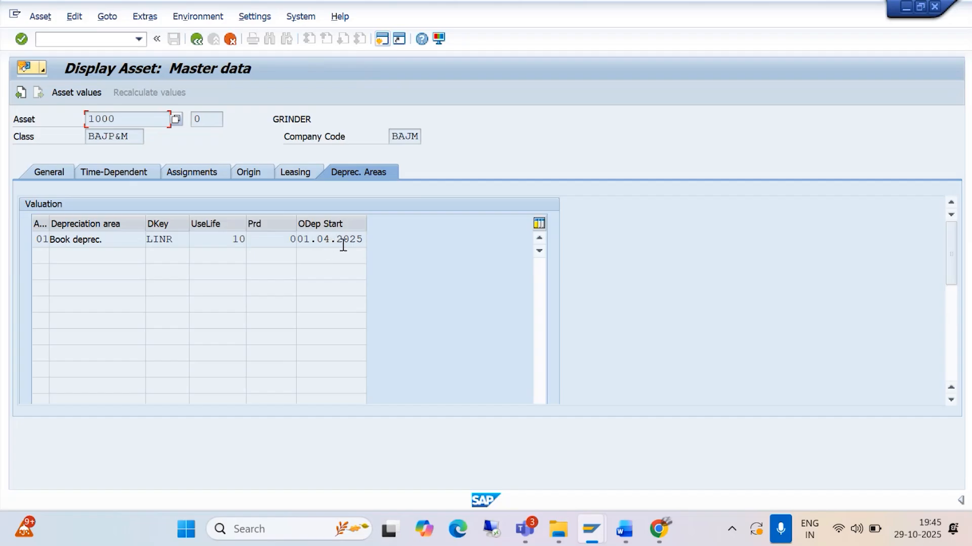
left_click(67, 93)
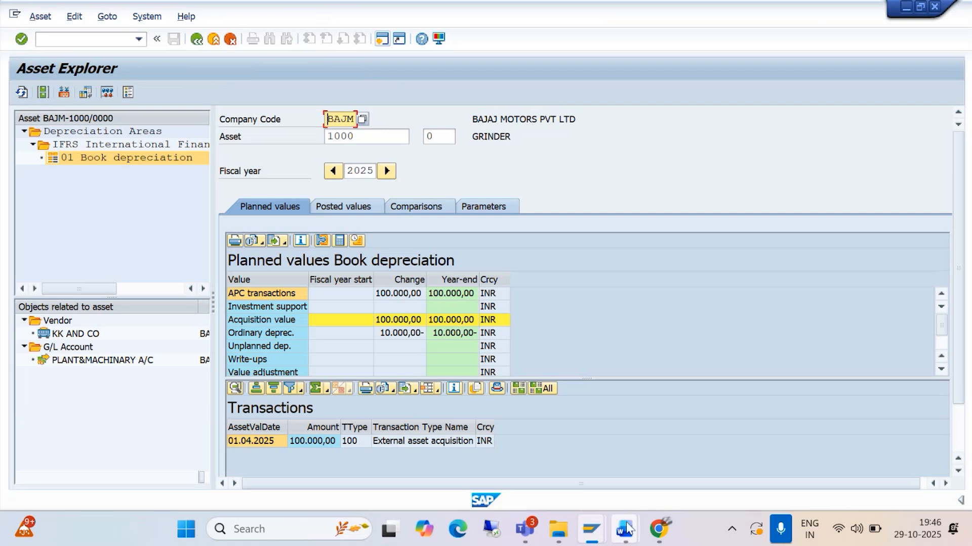
mouse_move(623, 512)
left_click(543, 425)
scroll(610, 405, "down", 4)
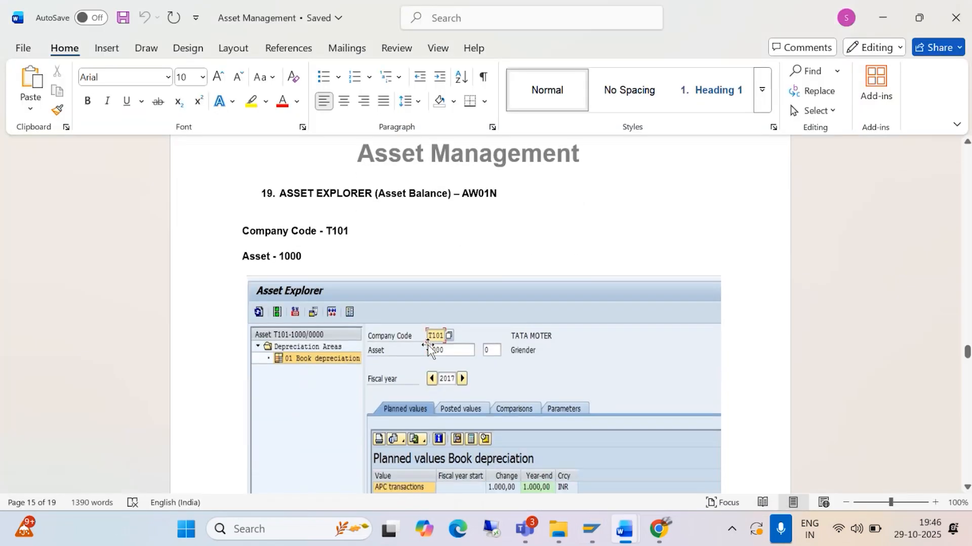
scroll(426, 350, "down", 3)
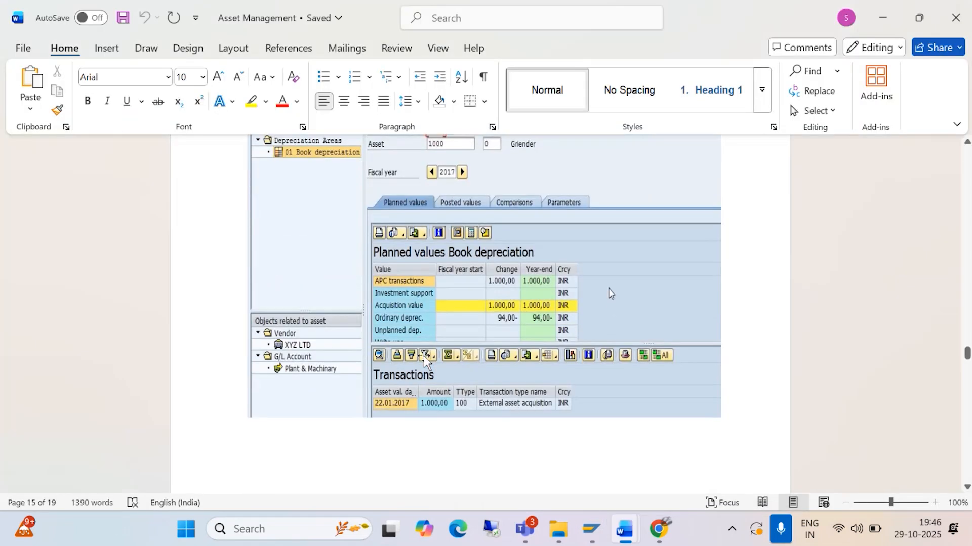
scroll(436, 354, "down", 2)
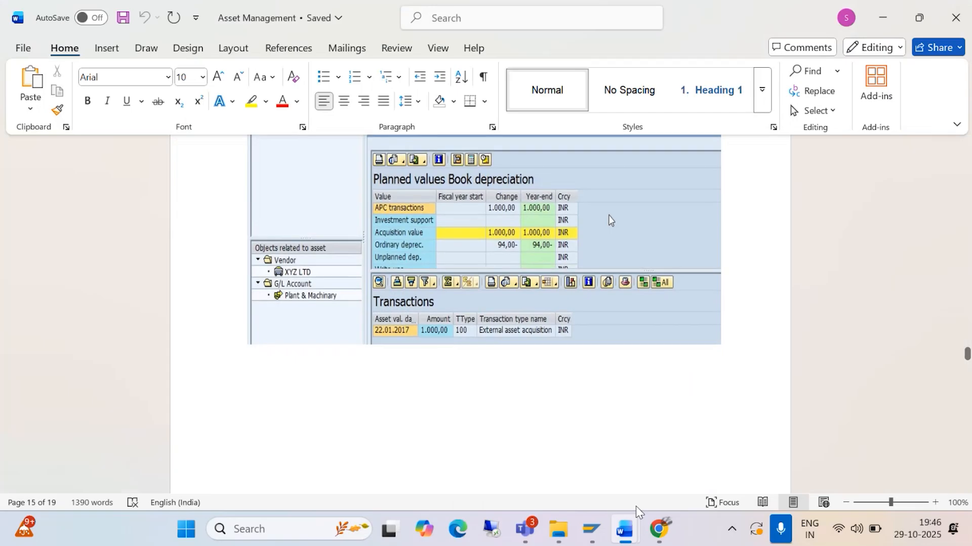
mouse_move(596, 527)
left_click(579, 463)
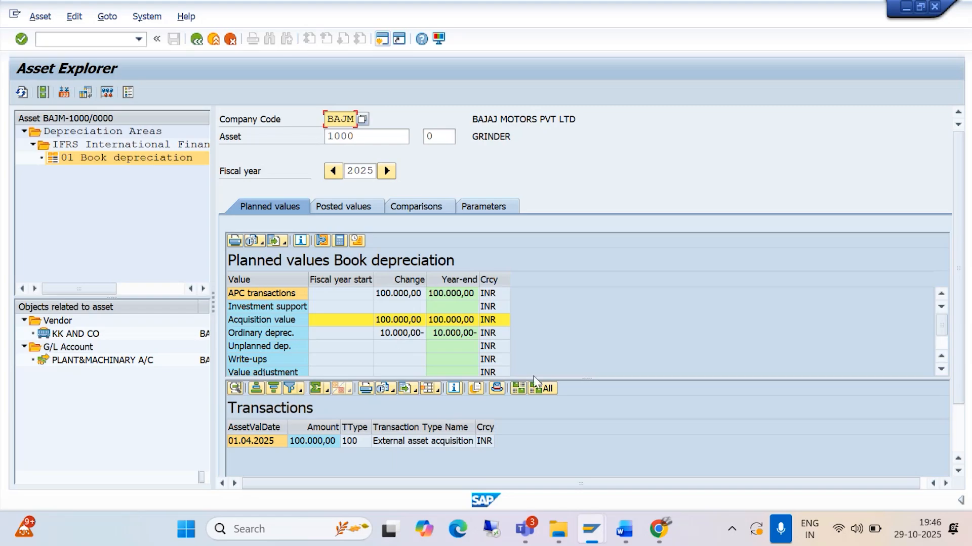
mouse_move(624, 519)
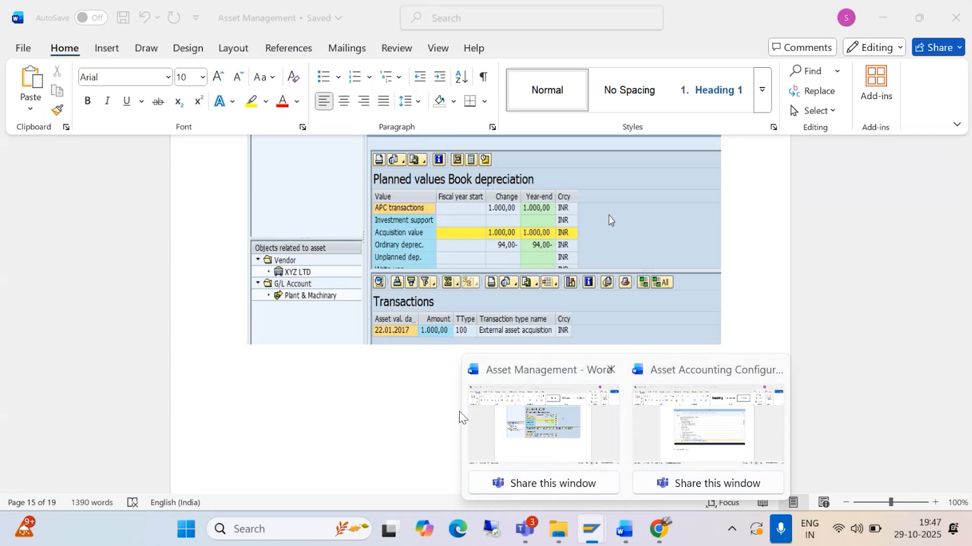
scroll(549, 411, "down", 10)
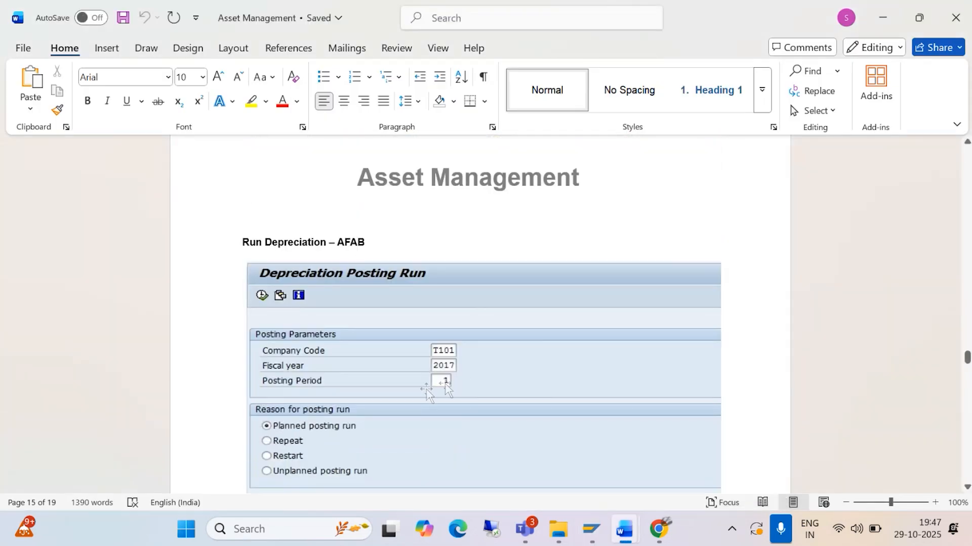
scroll(445, 386, "up", 5)
scroll(434, 386, "up", 2)
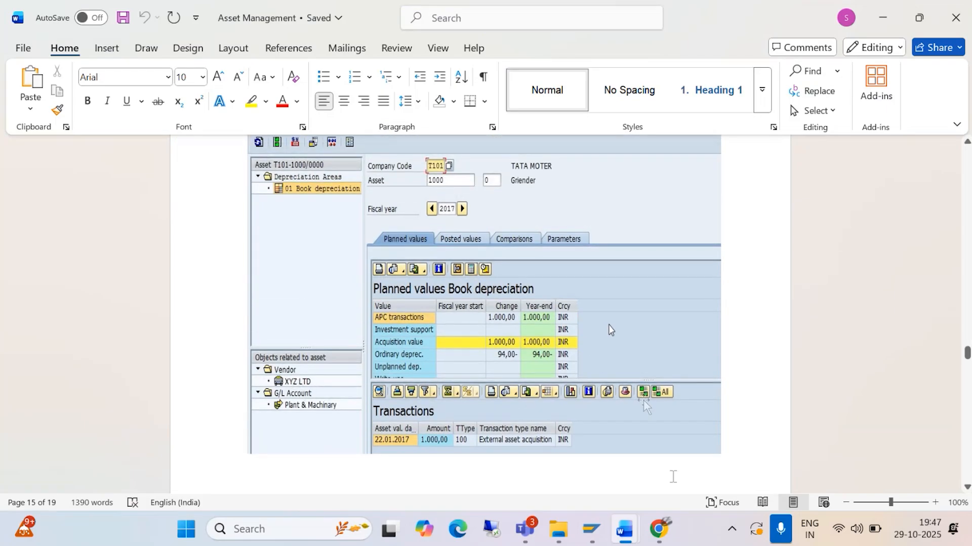
mouse_move(590, 529)
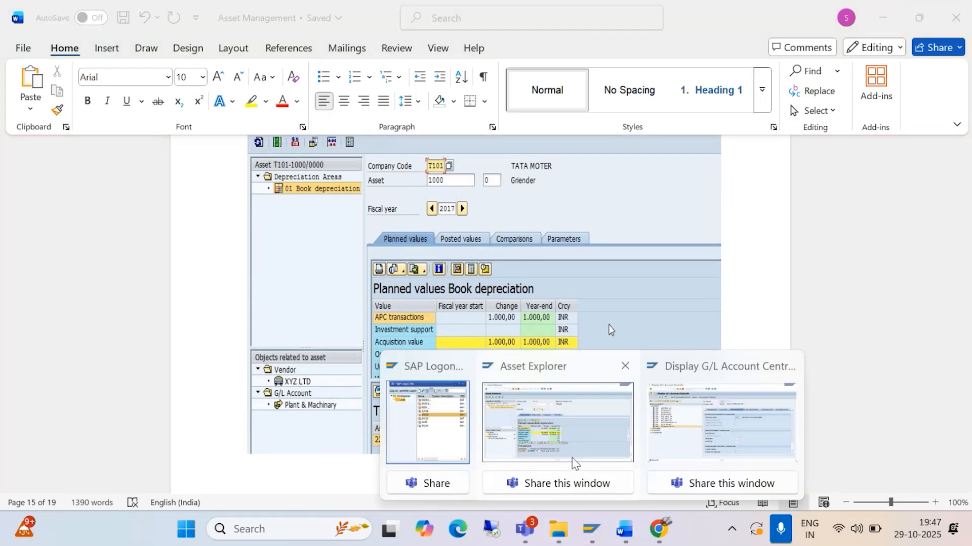
left_click(566, 440)
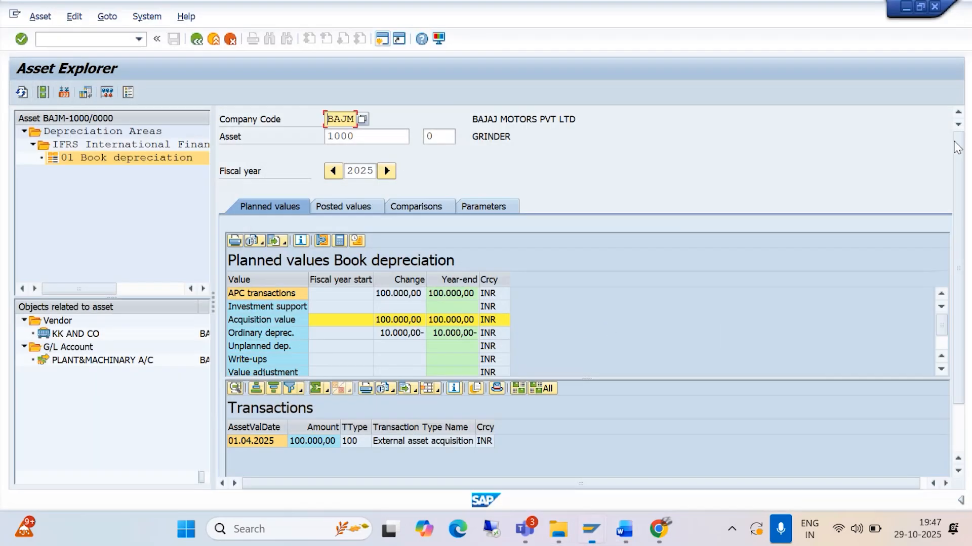
Step: Show the Posted values tab and scroll to periods 7–12 and the 10.000,00 total
left_click(354, 208)
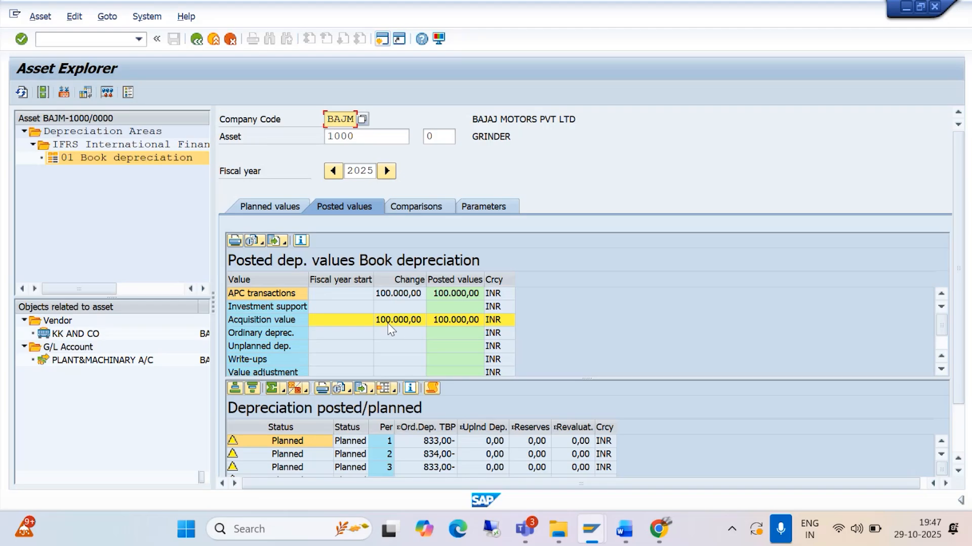
scroll(941, 389, "down", 2)
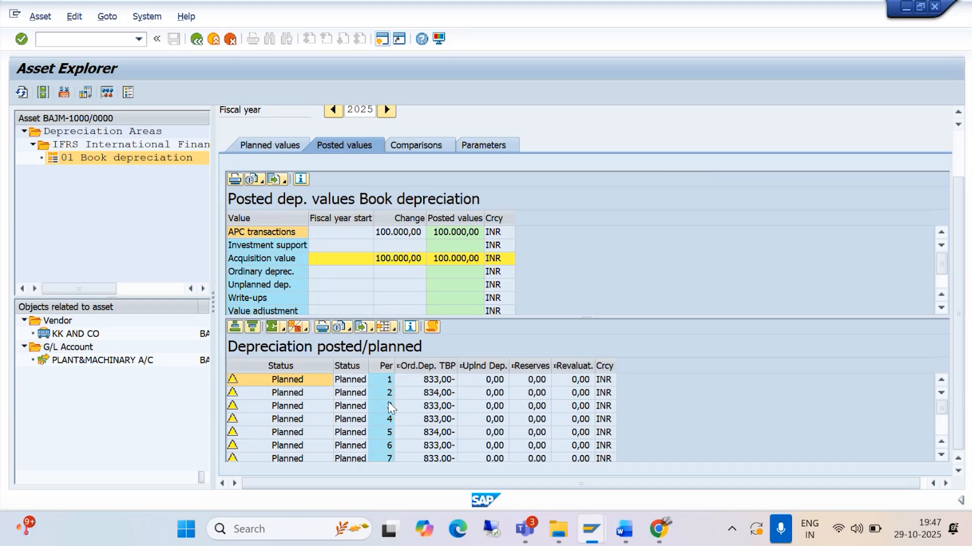
left_click(391, 460)
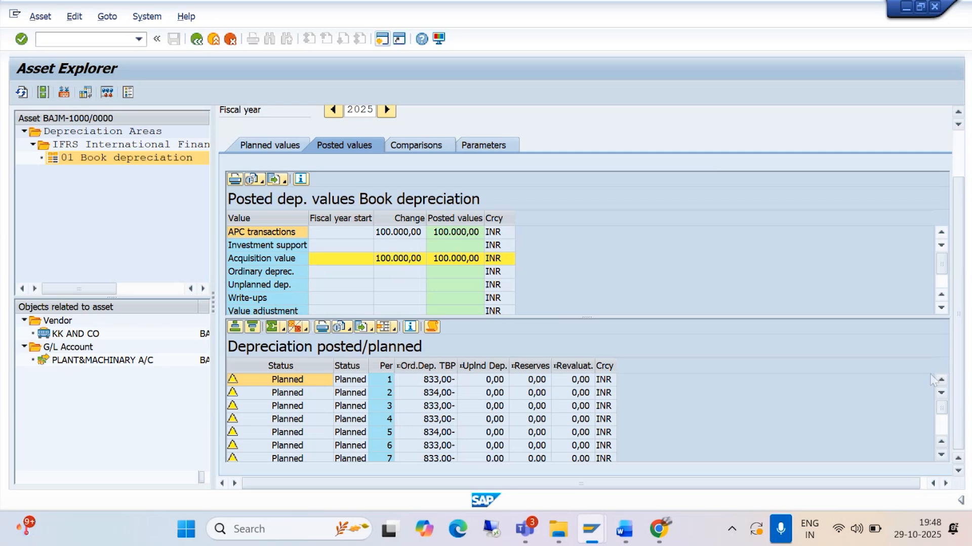
left_click(941, 456)
left_click(941, 457)
left_click(941, 456)
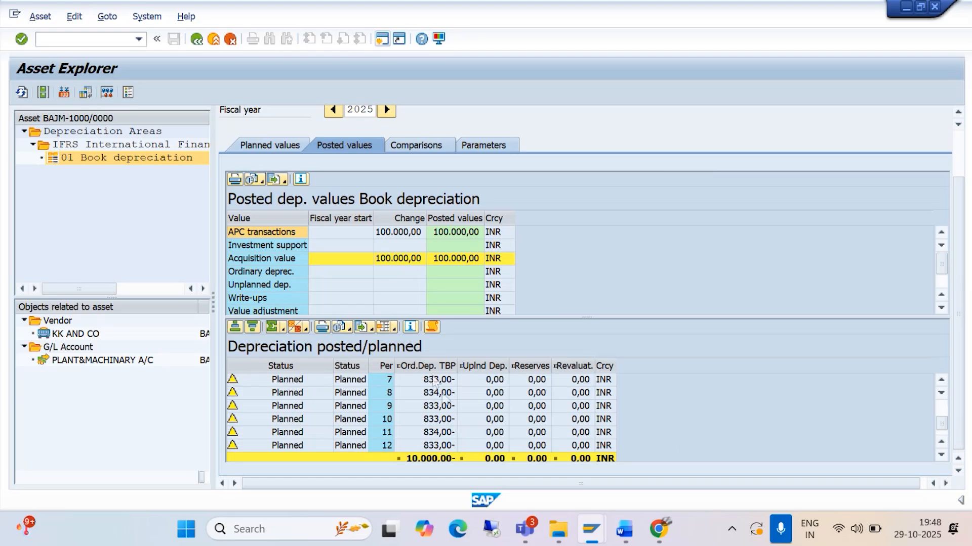
left_click(441, 460)
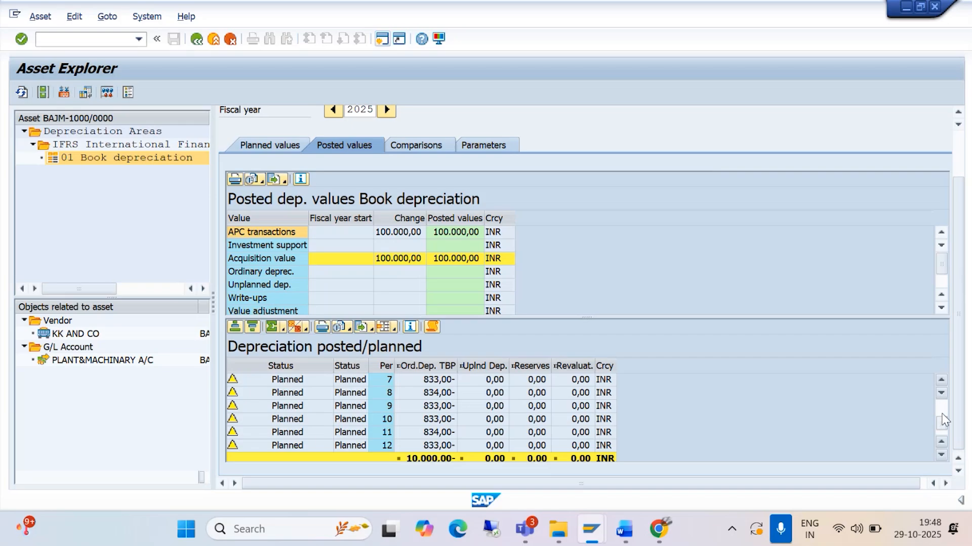
Step: Scroll back up to periods 1–7 with their 833–834 monthly depreciation
left_click(942, 380)
left_click(941, 381)
left_click(941, 380)
left_click(941, 380)
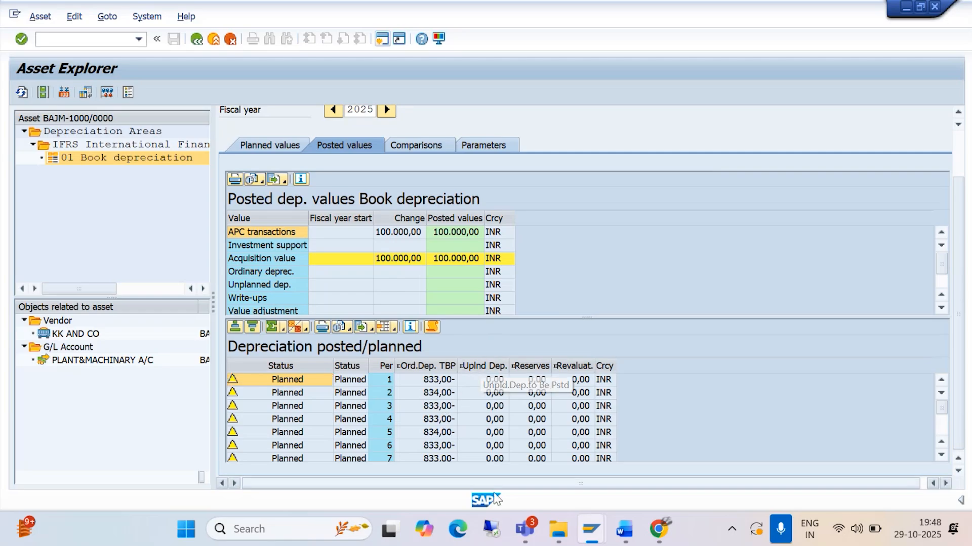
left_click(525, 529)
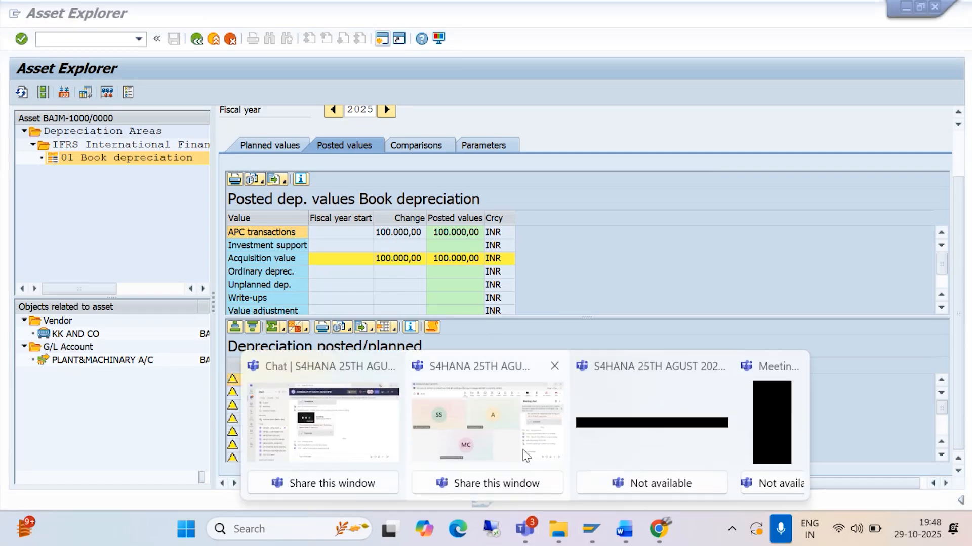
left_click(516, 436)
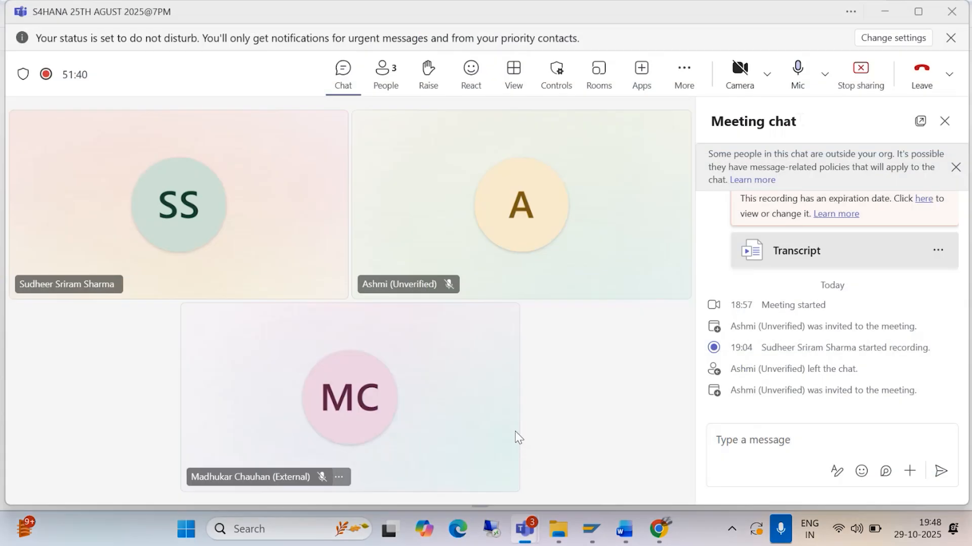
left_click(885, 13)
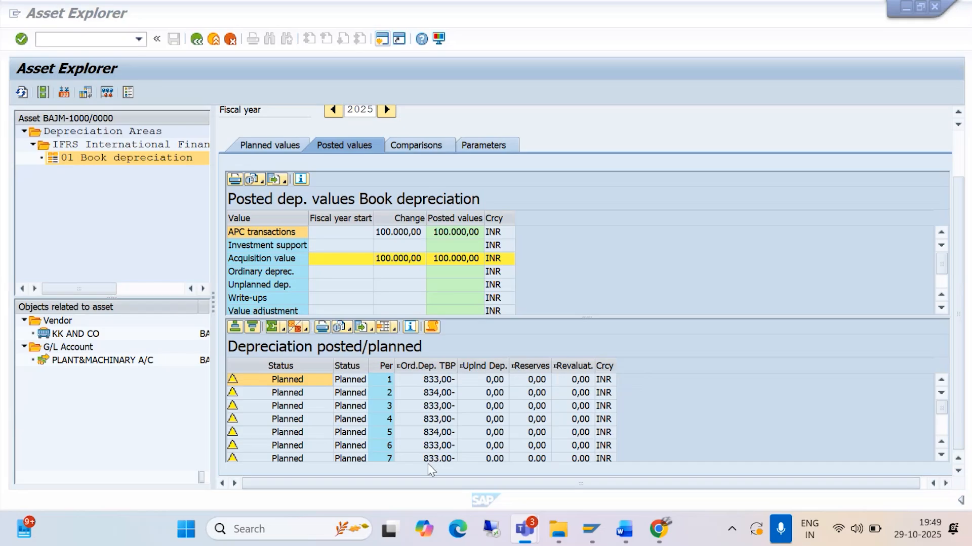
Step: Compare GRINDER's 2025–2035 book depreciation: 10.000,00 yearly, net book value falling from 90.000,00 to zero
left_click(413, 147)
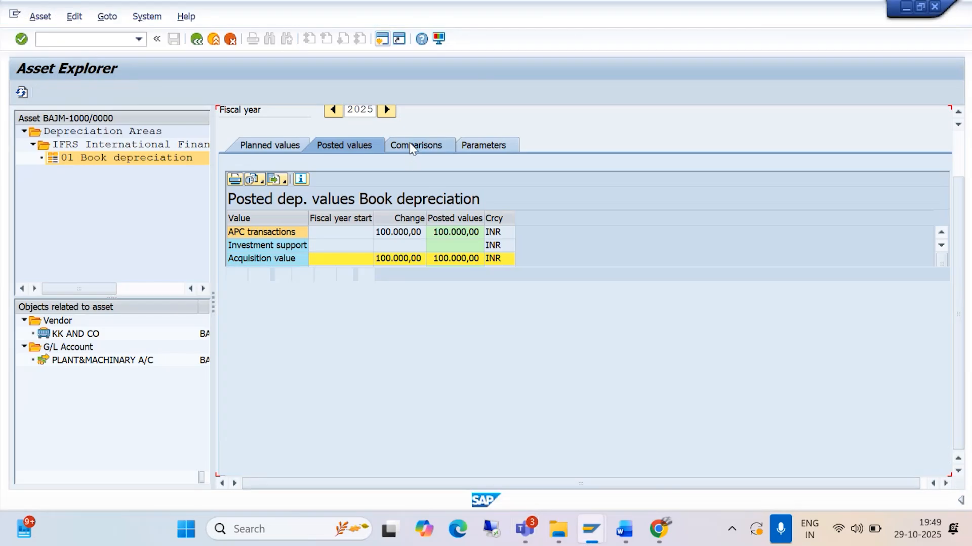
scroll(963, 340, "down", 1)
scroll(963, 340, "down", 3)
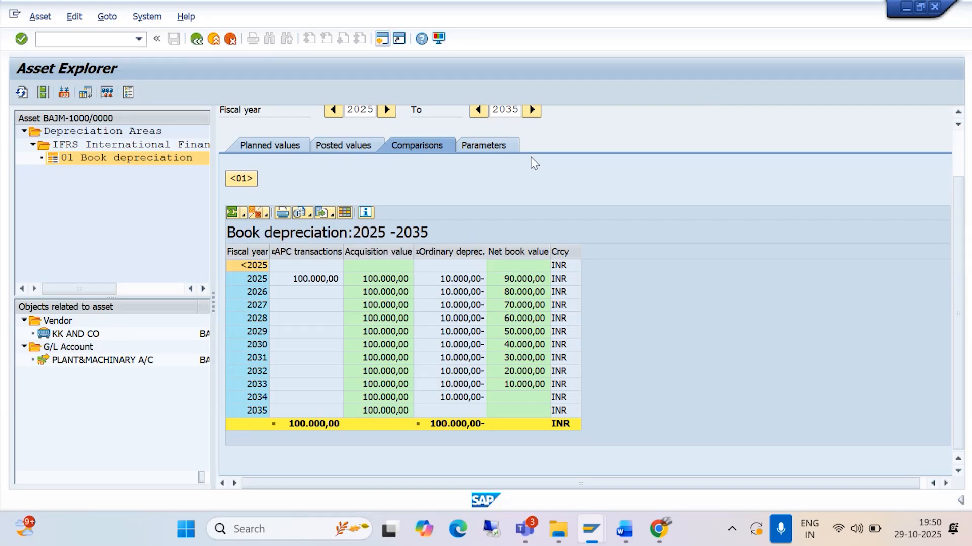
Step: Review GRINDER's LINR 10-year depreciation parameters, then display asset 1000's master data
left_click(475, 145)
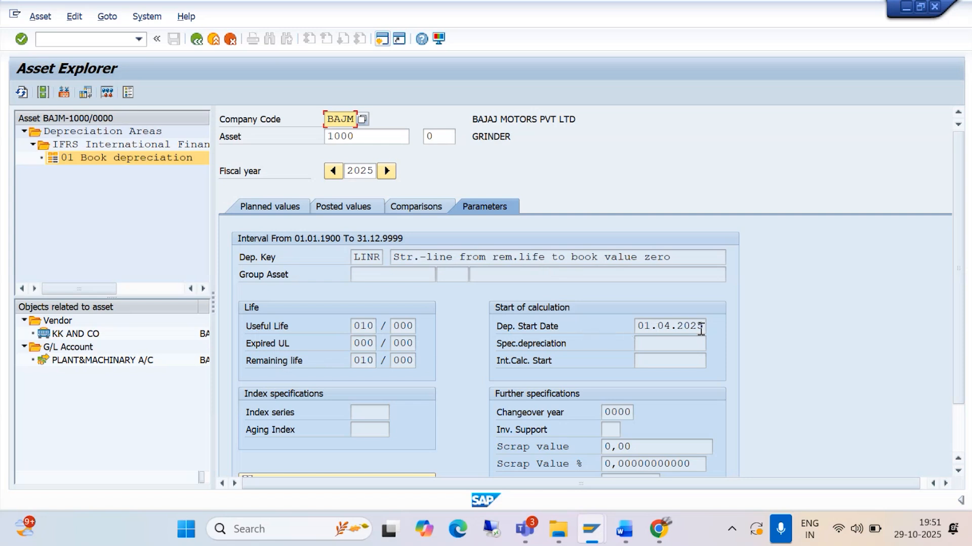
scroll(958, 369, "down", 2)
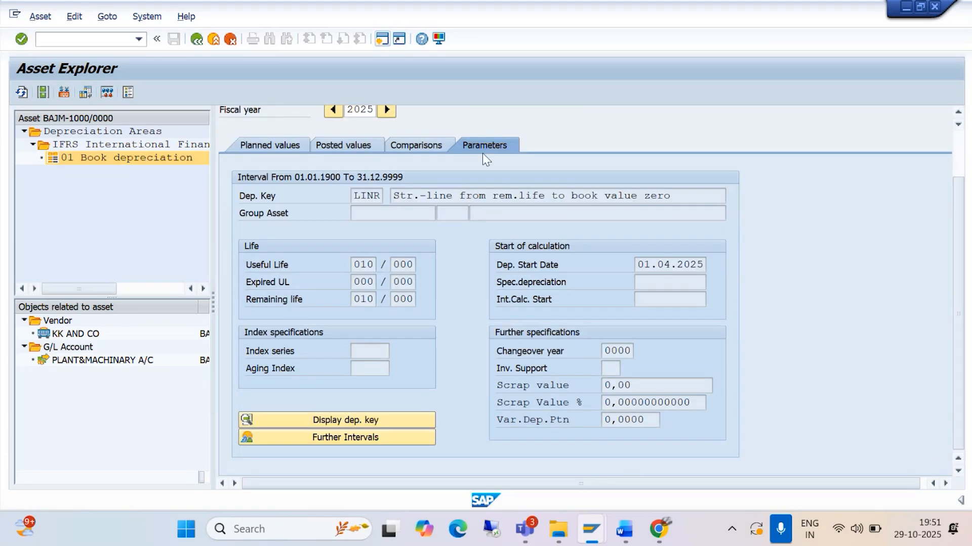
left_click(40, 93)
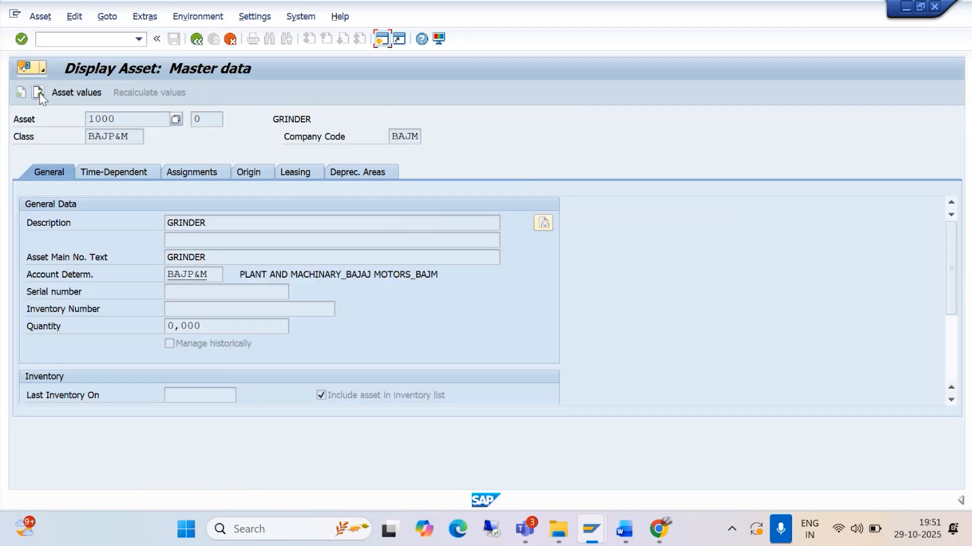
Step: Show GRINDER's 2025 planned values: 100.000,00 INR acquisition and 10.000,00 ordinary depreciation
left_click(358, 171)
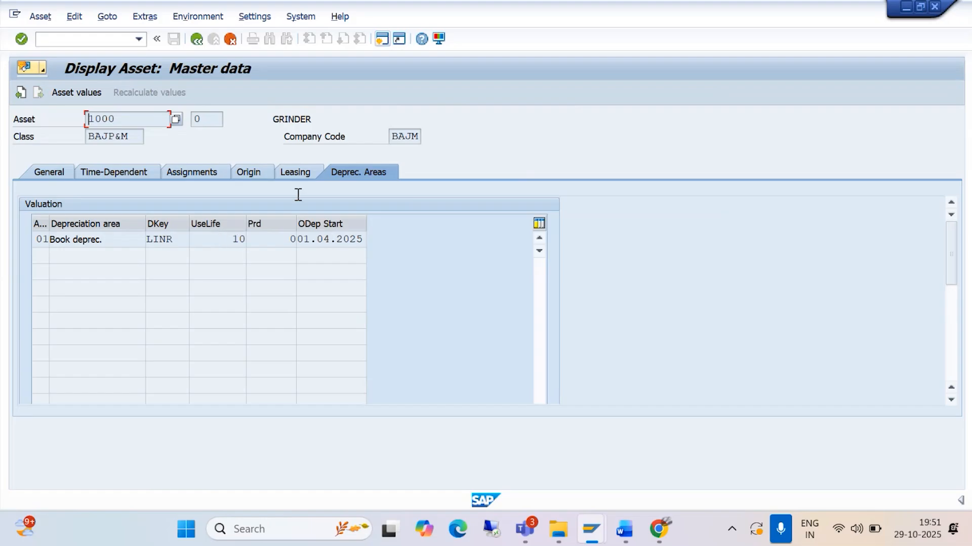
left_click(71, 93)
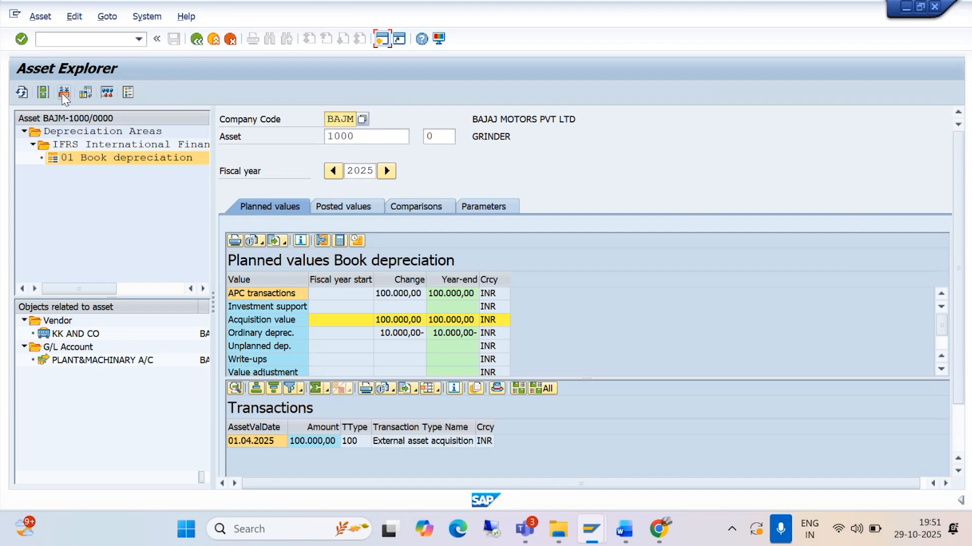
Step: Show GRINDER's posted values, with planned depreciation of 833–834 INR per period below
left_click(366, 206)
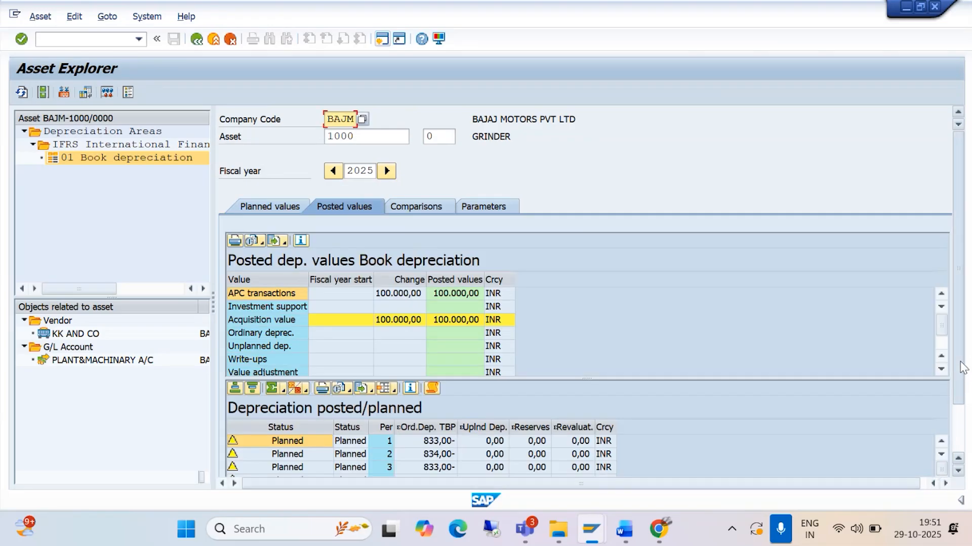
left_click_drag(962, 362, 962, 452)
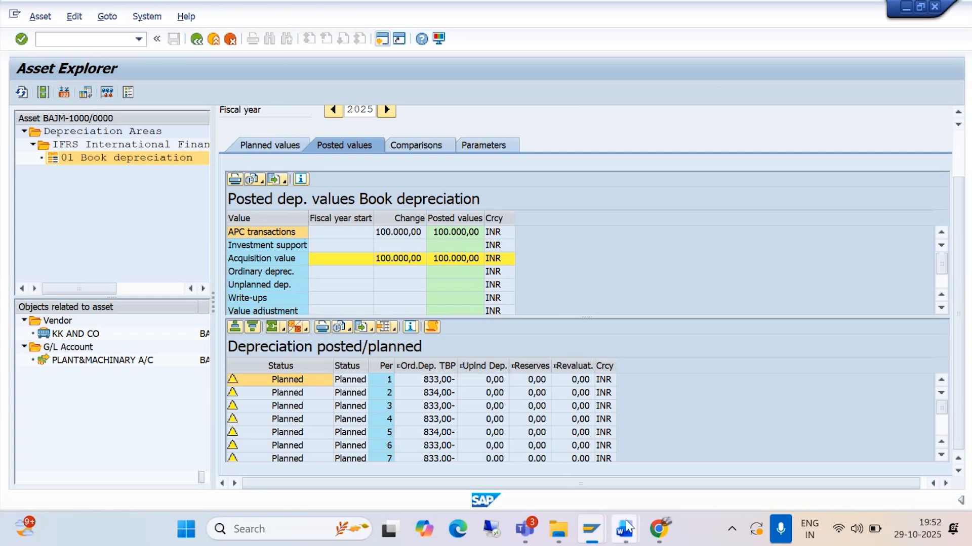
Step: Read through the Run Depreciation – AFAB notes in Word, then close the document
left_click(483, 399)
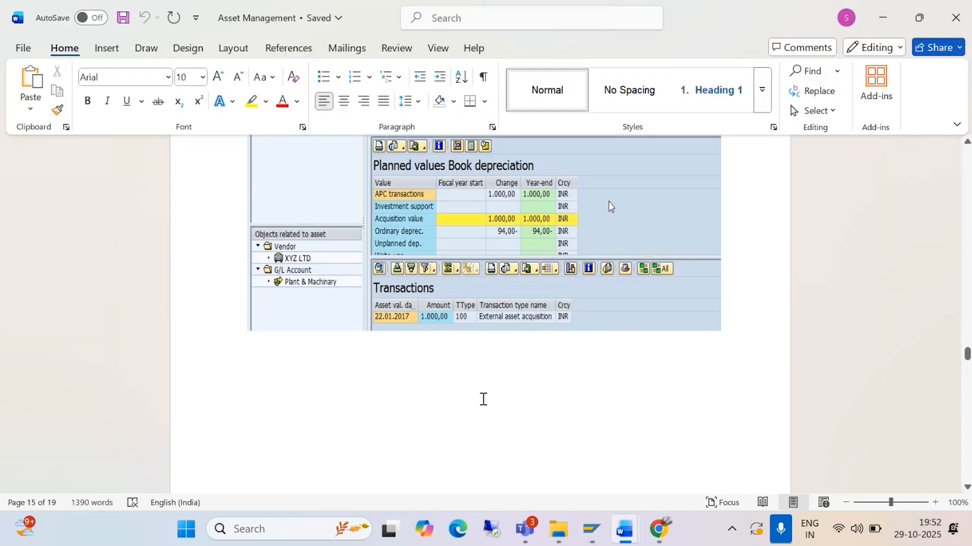
scroll(483, 400, "down", 5)
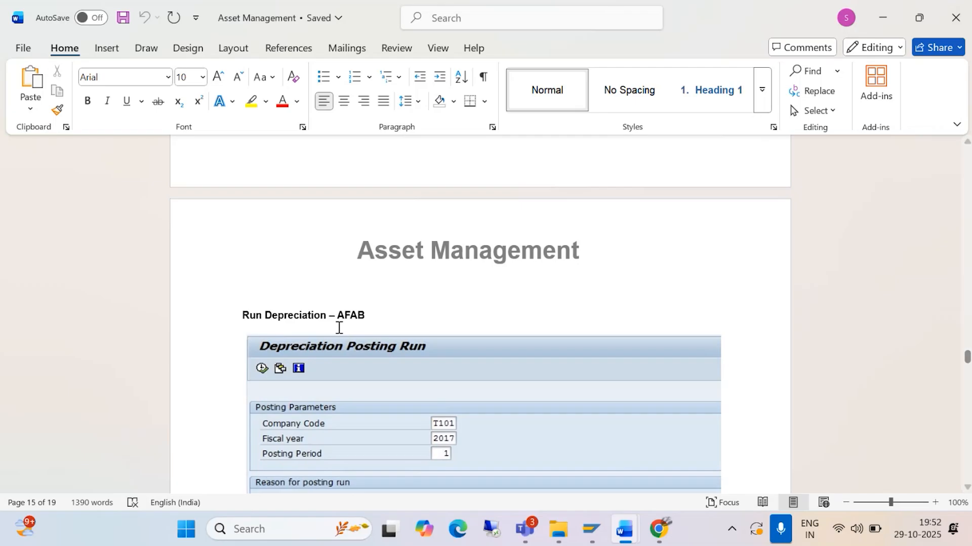
scroll(425, 373, "down", 3)
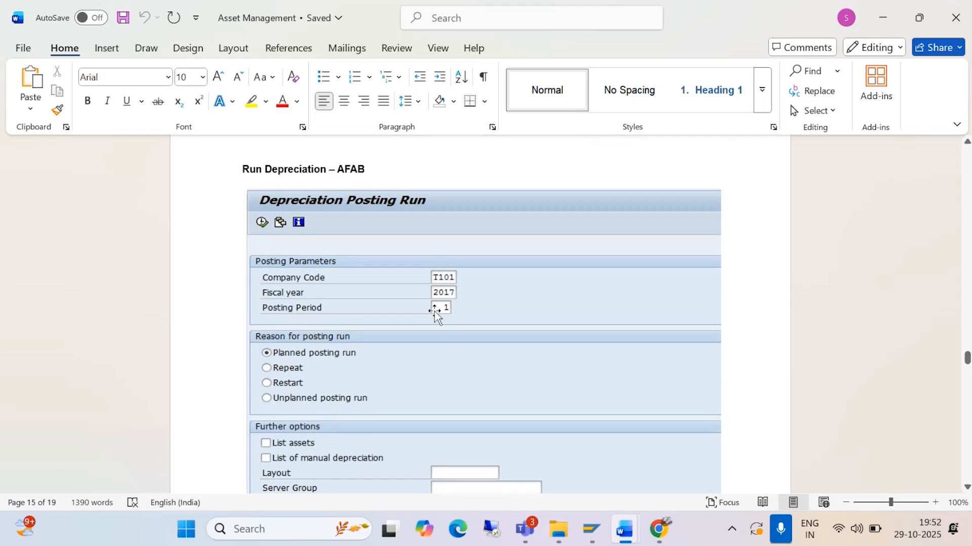
scroll(434, 311, "down", 15)
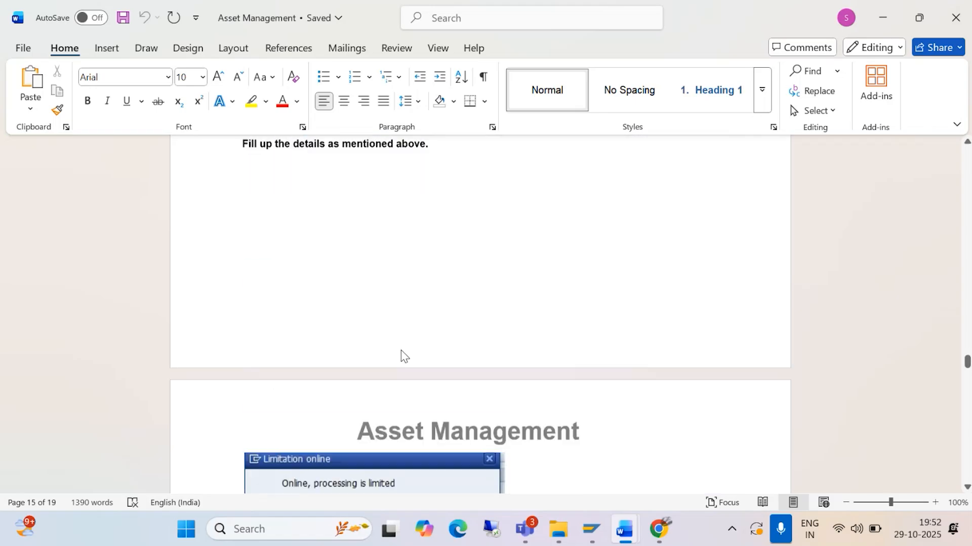
scroll(394, 364, "down", 3)
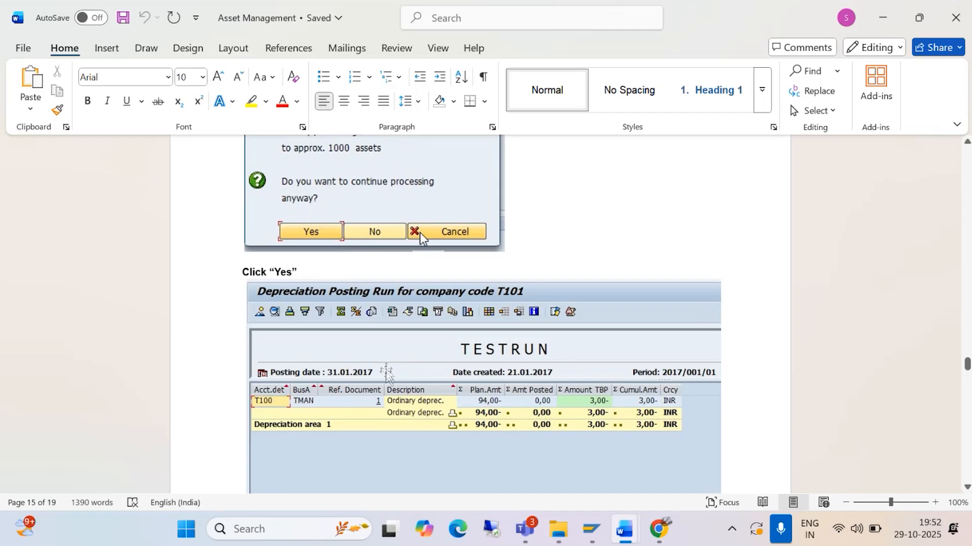
scroll(385, 377, "down", 2)
scroll(481, 314, "down", 8)
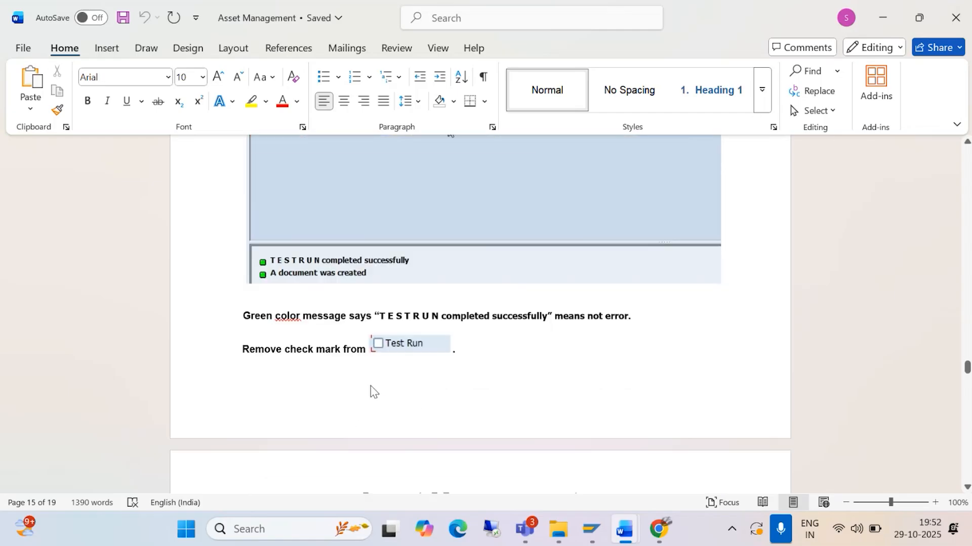
scroll(366, 398, "down", 4)
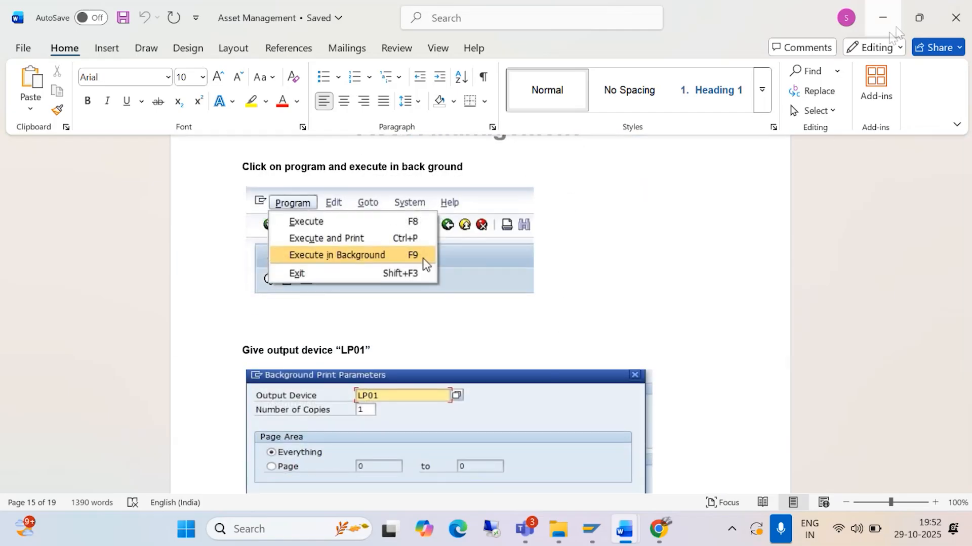
left_click(950, 26)
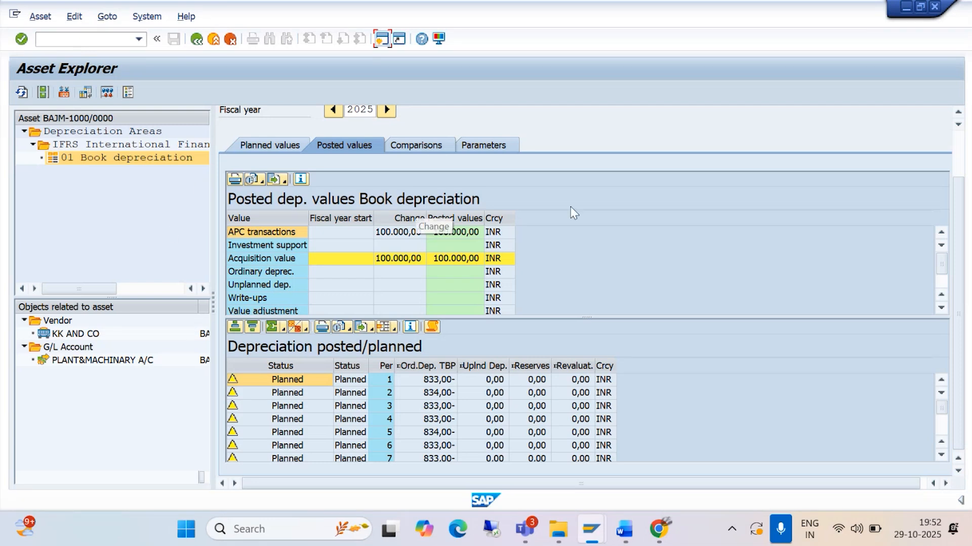
Step: Scroll GRINDER's posted values to the 100.000,00 INR net book value and periods 7–9
scroll(947, 128, "up", 3)
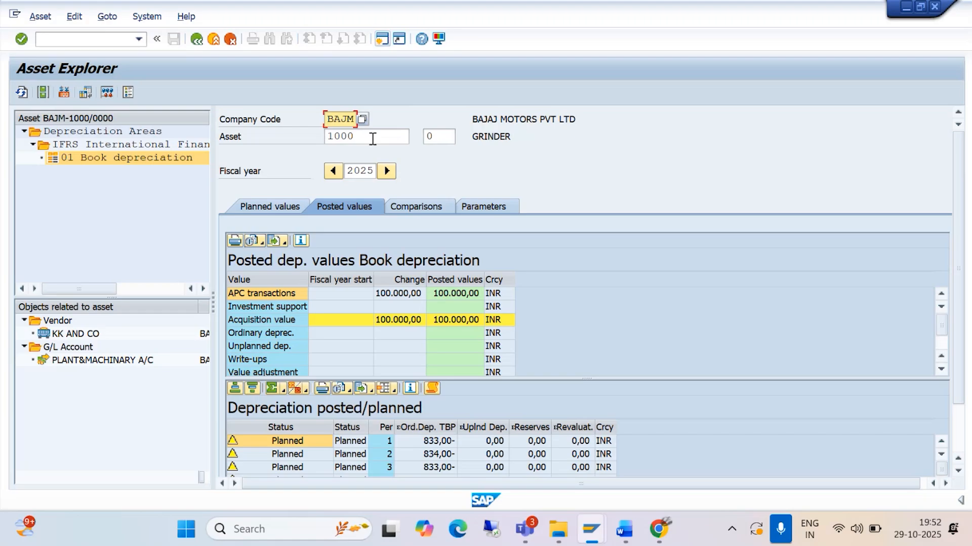
scroll(445, 336, "down", 2)
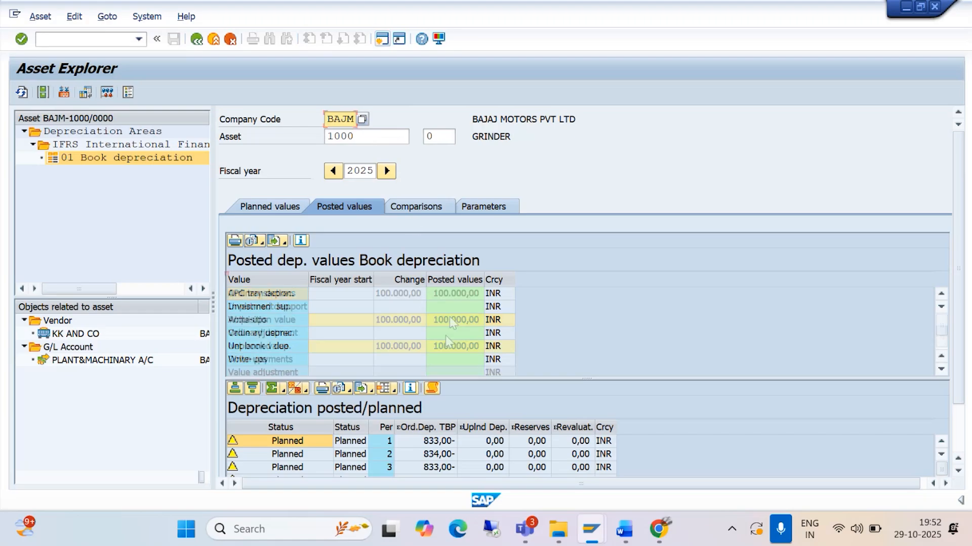
scroll(456, 427, "down", 2)
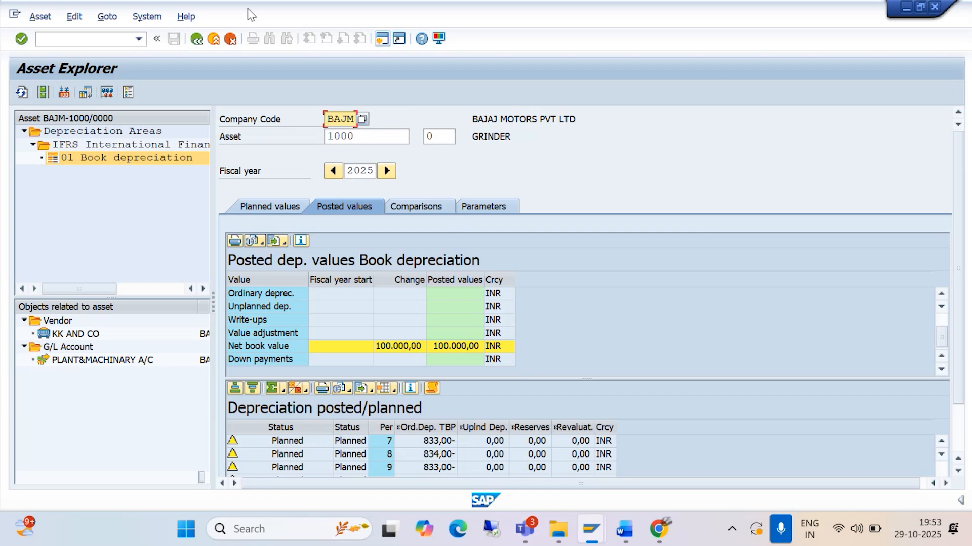
Step: Close the Asset Accounting Configuration document in Word
left_click(72, 44)
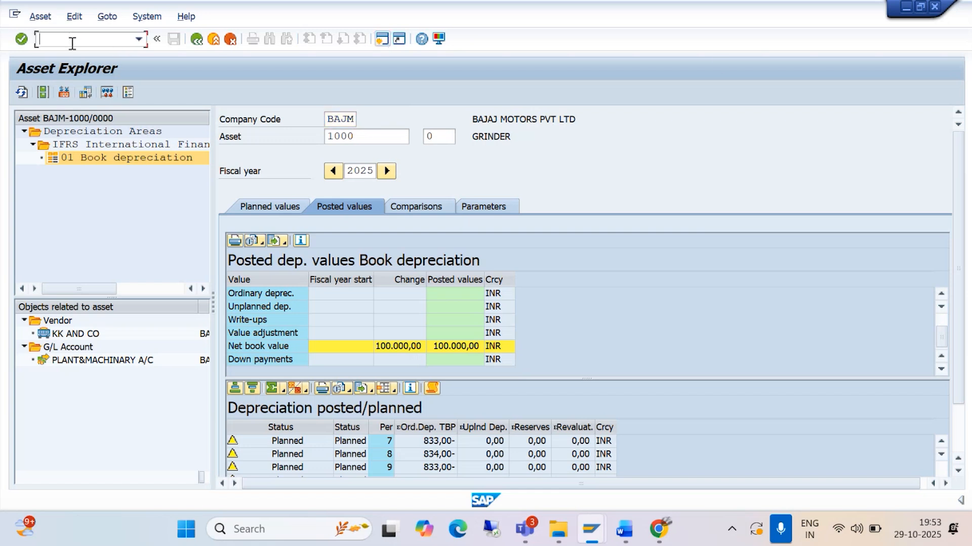
type("/")
key("alt+Tab")
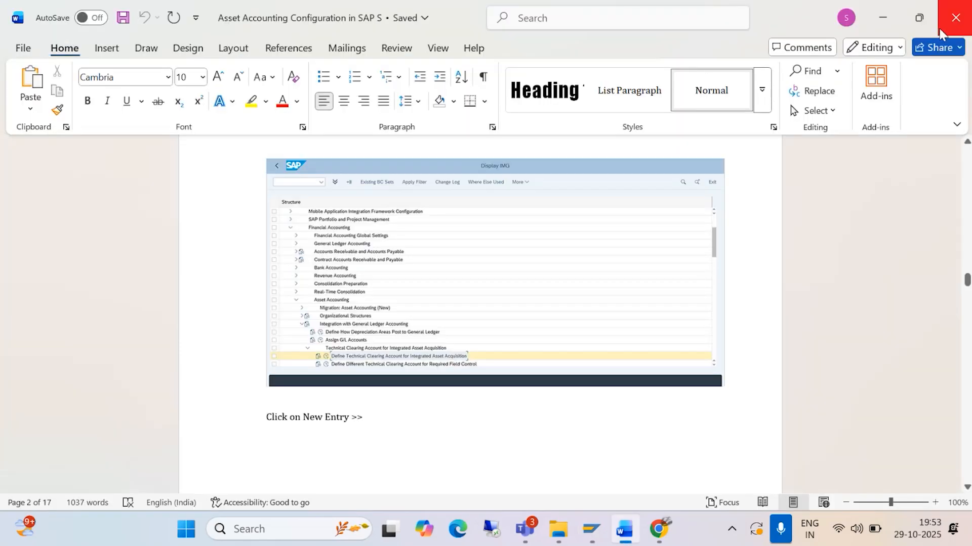
left_click(965, 25)
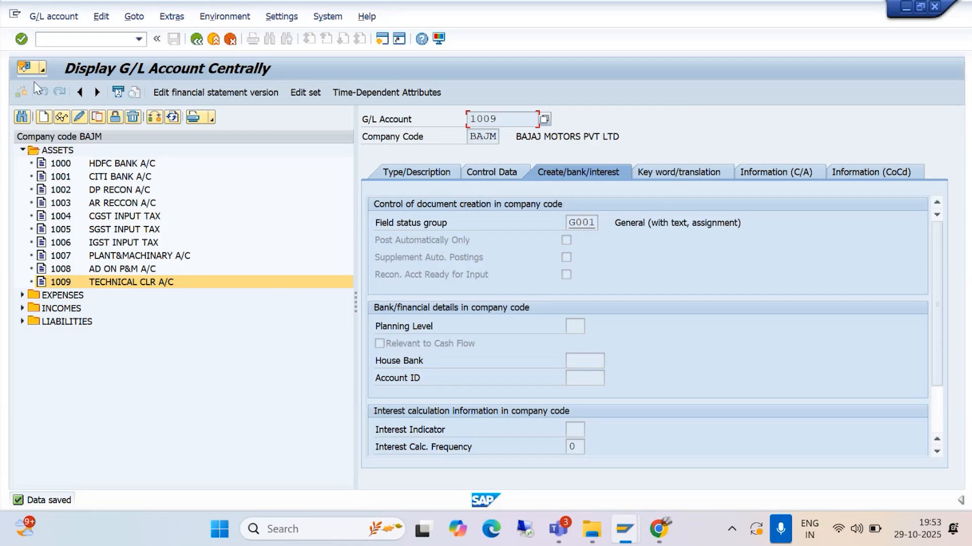
Step: Log off the SAP session with the /i command and confirm
left_click(61, 38)
type("/i")
key("Return")
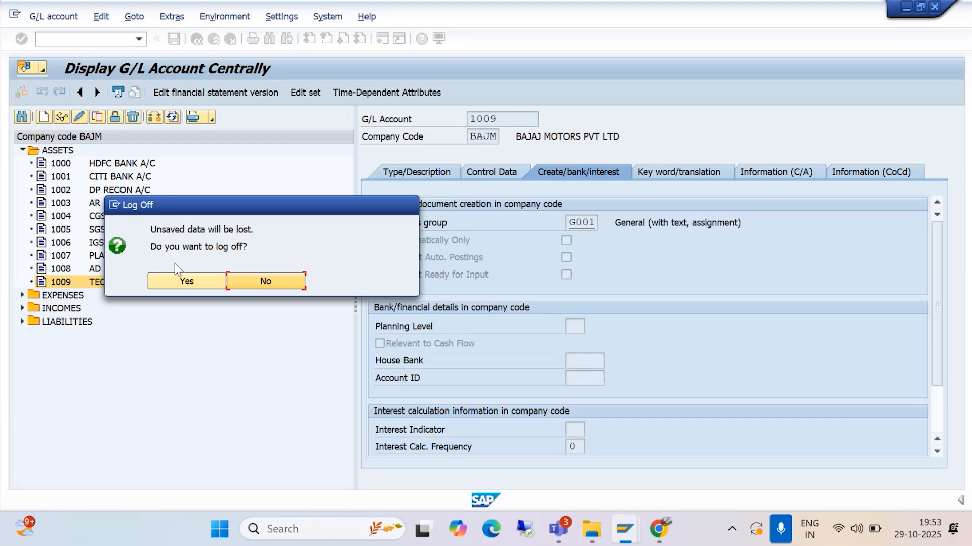
left_click(175, 281)
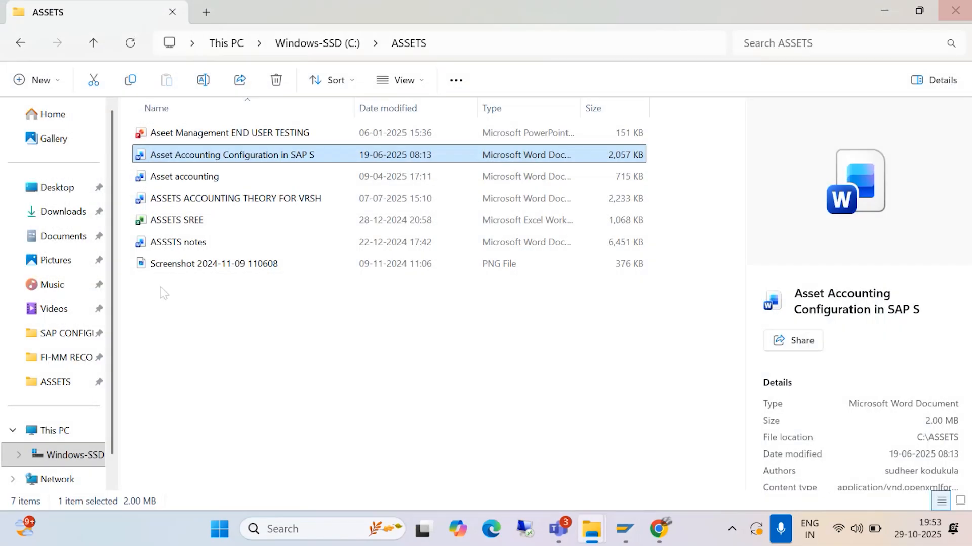
Step: Close the ASSETS File Explorer window, then refresh the desktop from its right-click menu
left_click(956, 11)
right_click(694, 143)
left_click(727, 210)
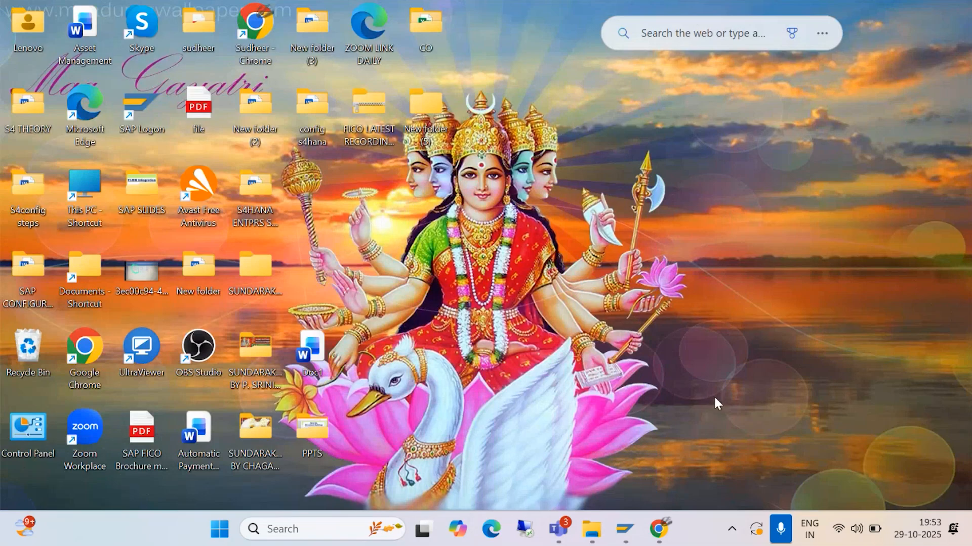
right_click(705, 151)
left_click(727, 218)
left_click(658, 528)
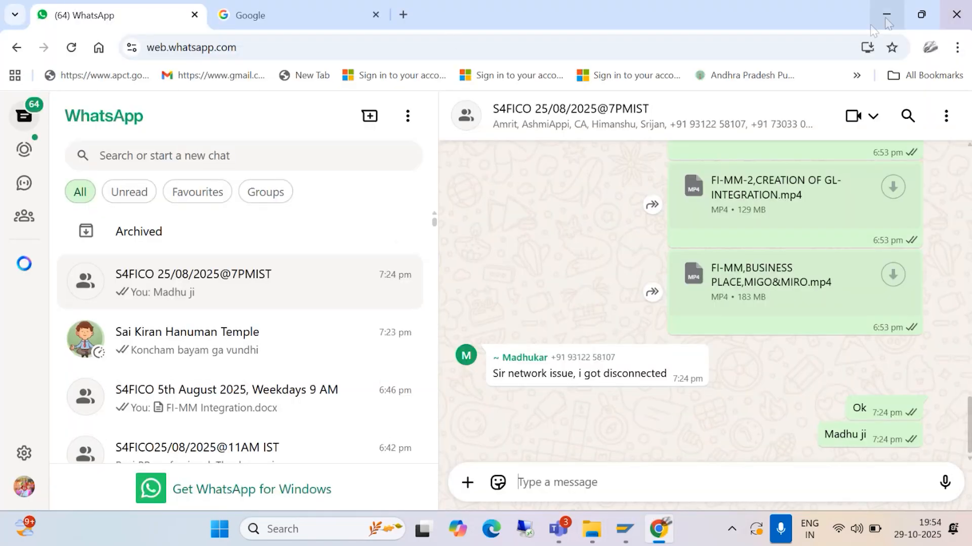
left_click(884, 18)
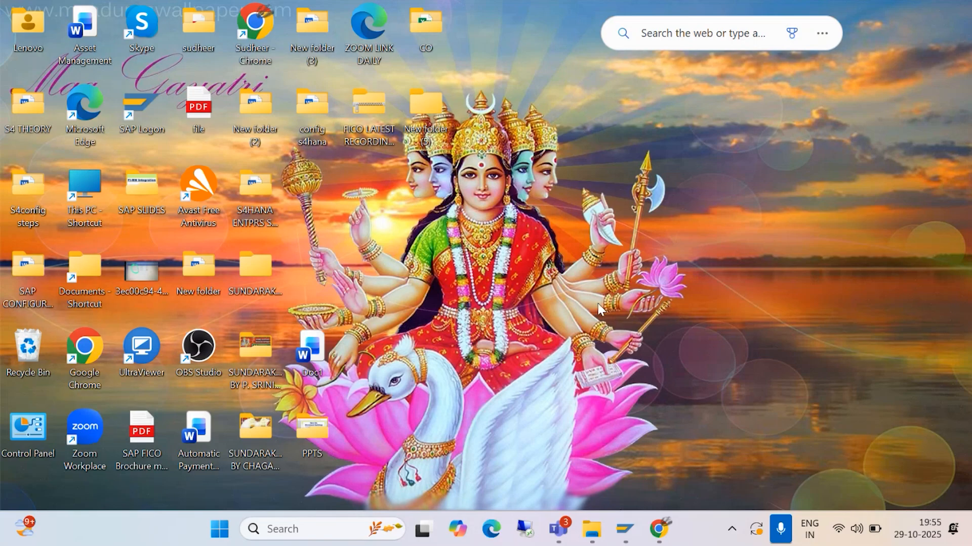
right_click(699, 145)
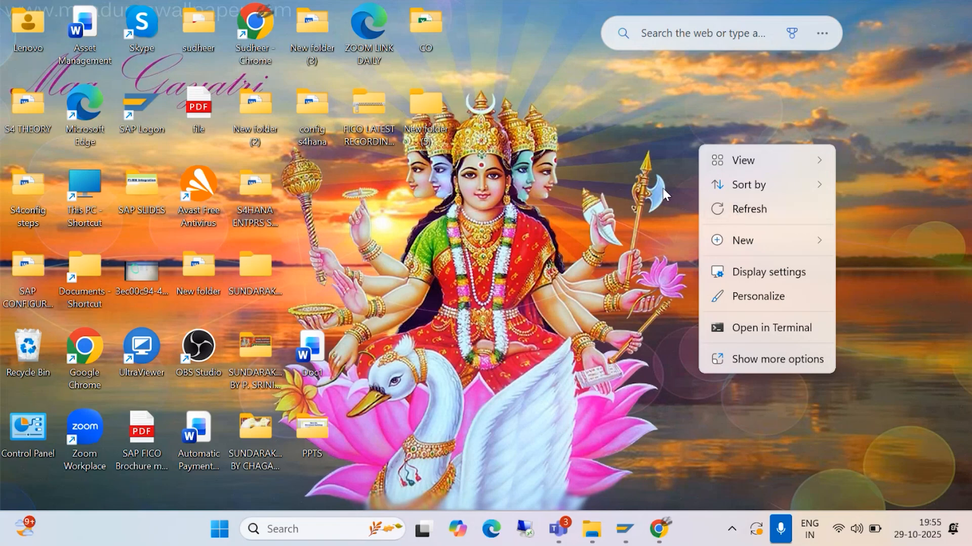
left_click(732, 210)
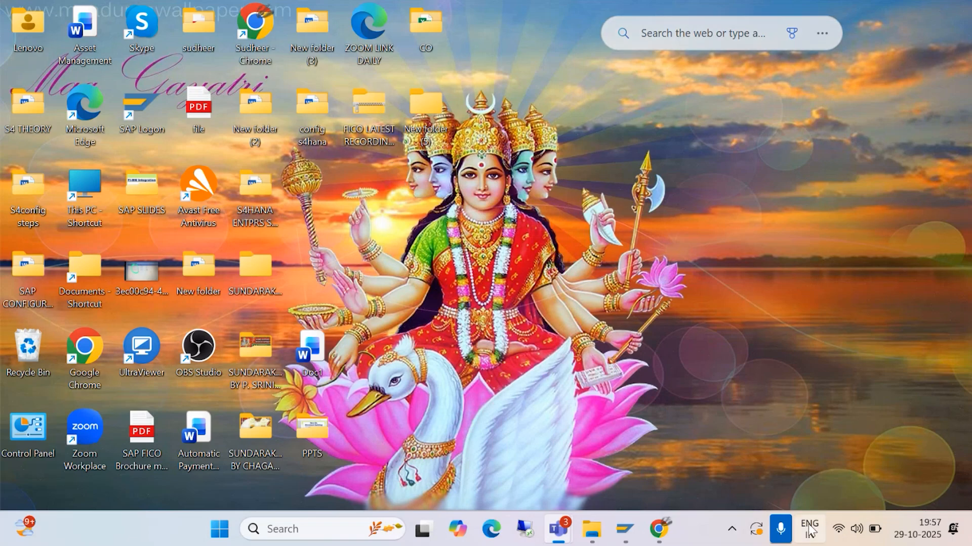
left_click(558, 528)
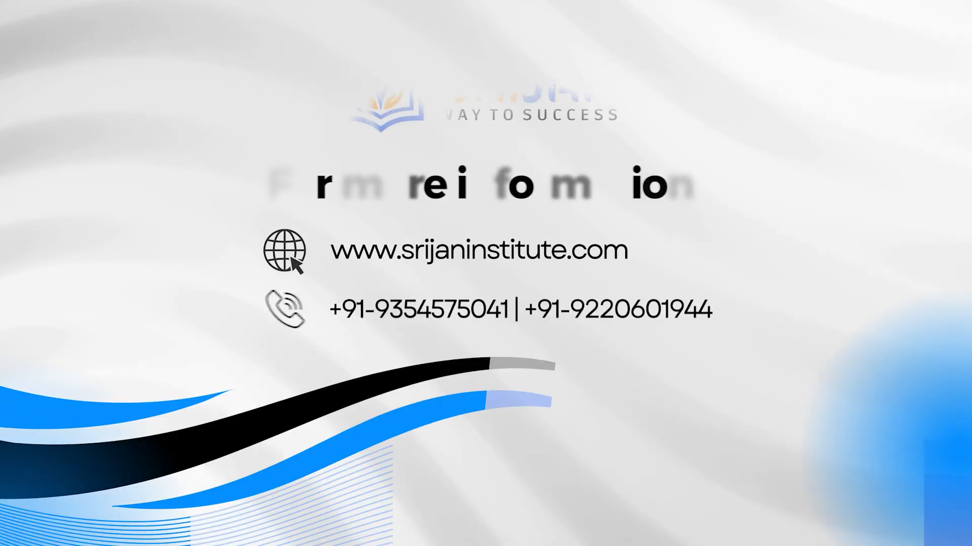